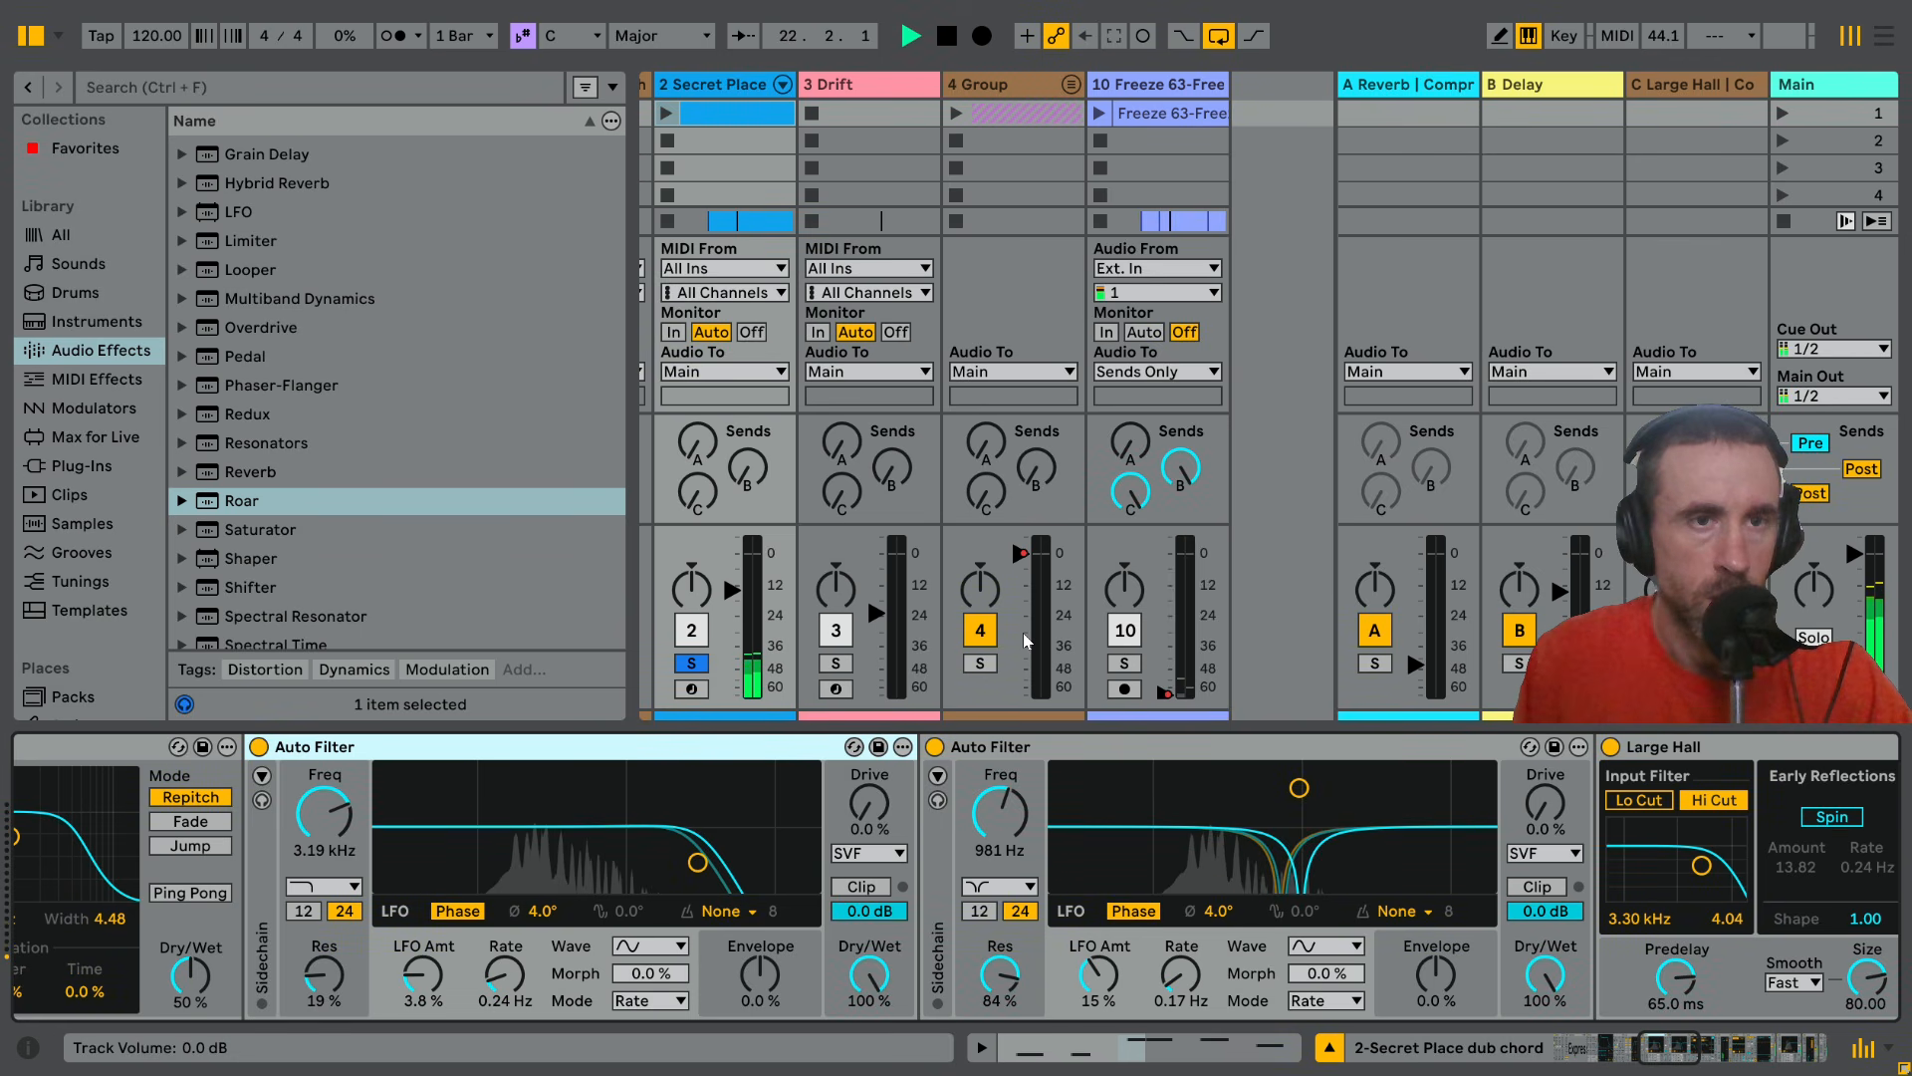
Insert Roar between the Delay and the first Auto Filter on the Secret Place track and set its routing to Serial
left_click_drag(1680, 1053, 1640, 1059)
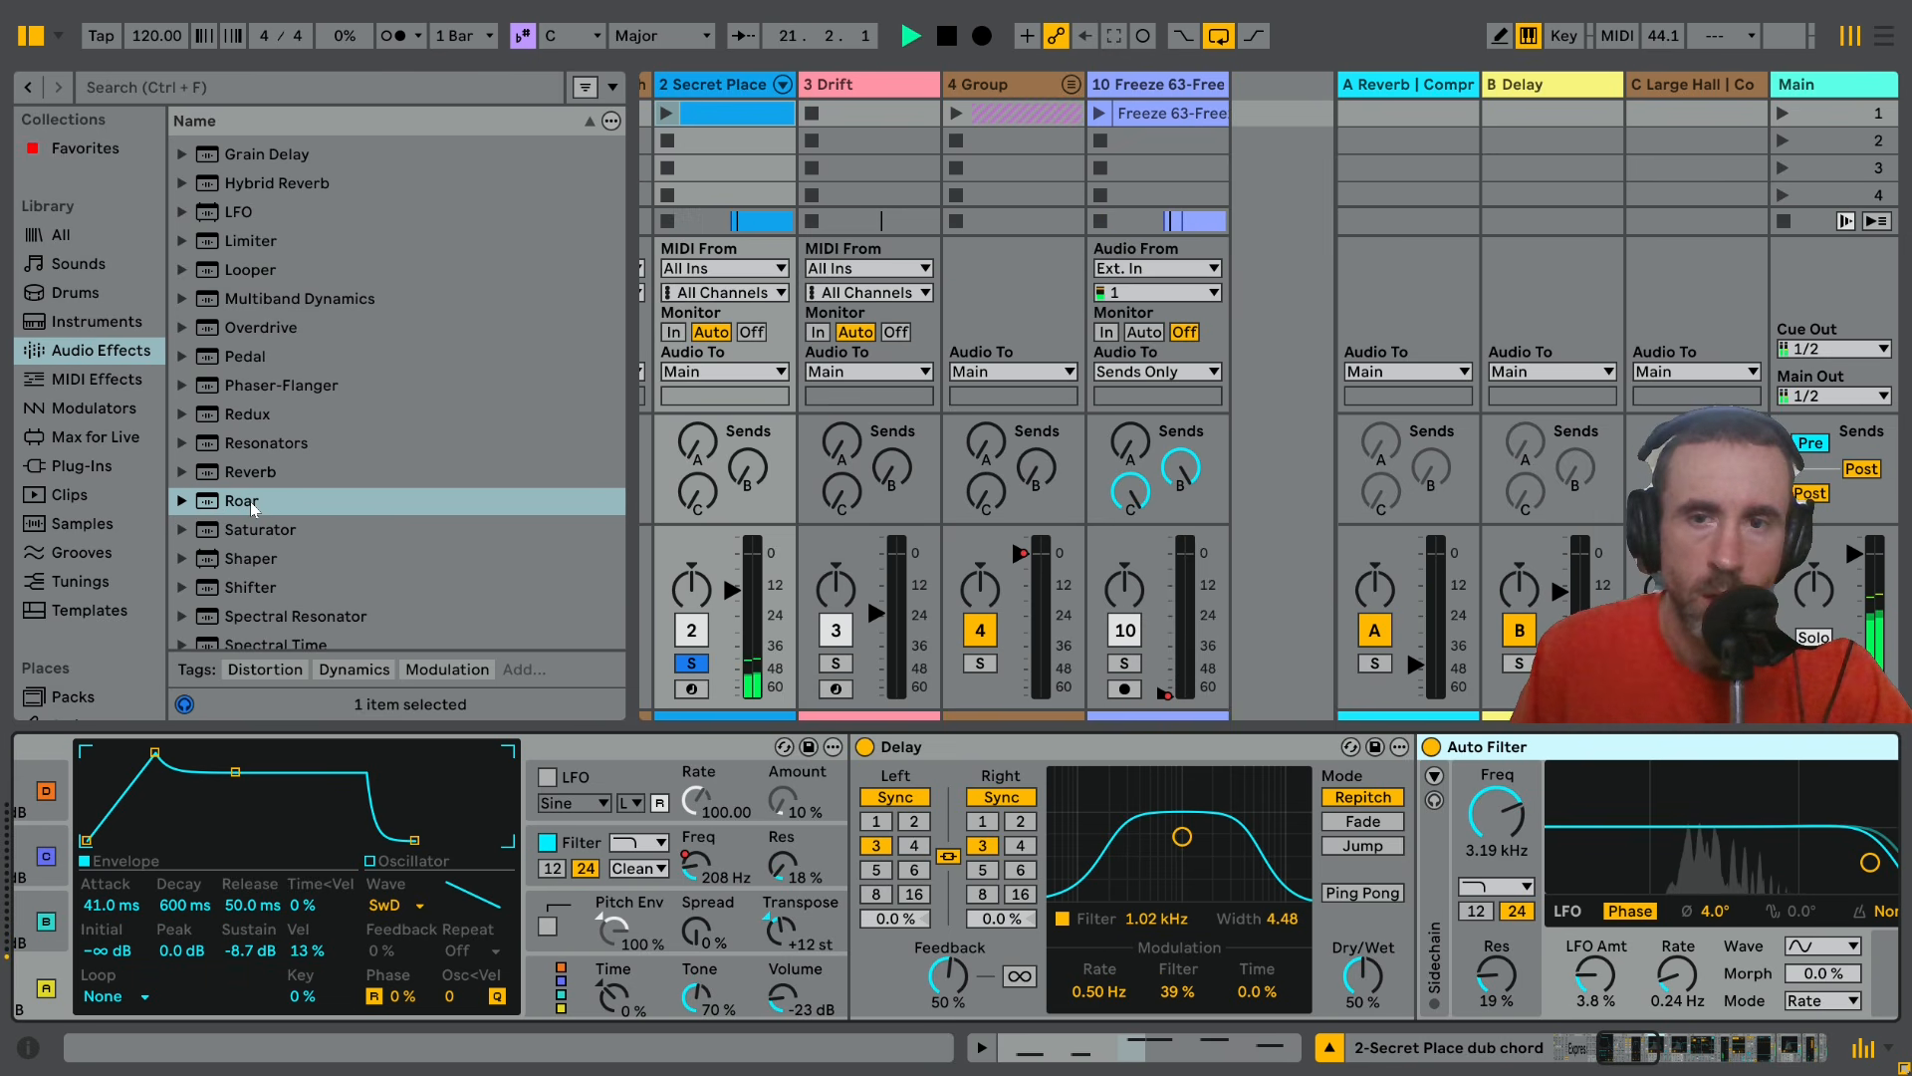
left_click_drag(251, 504, 1324, 762)
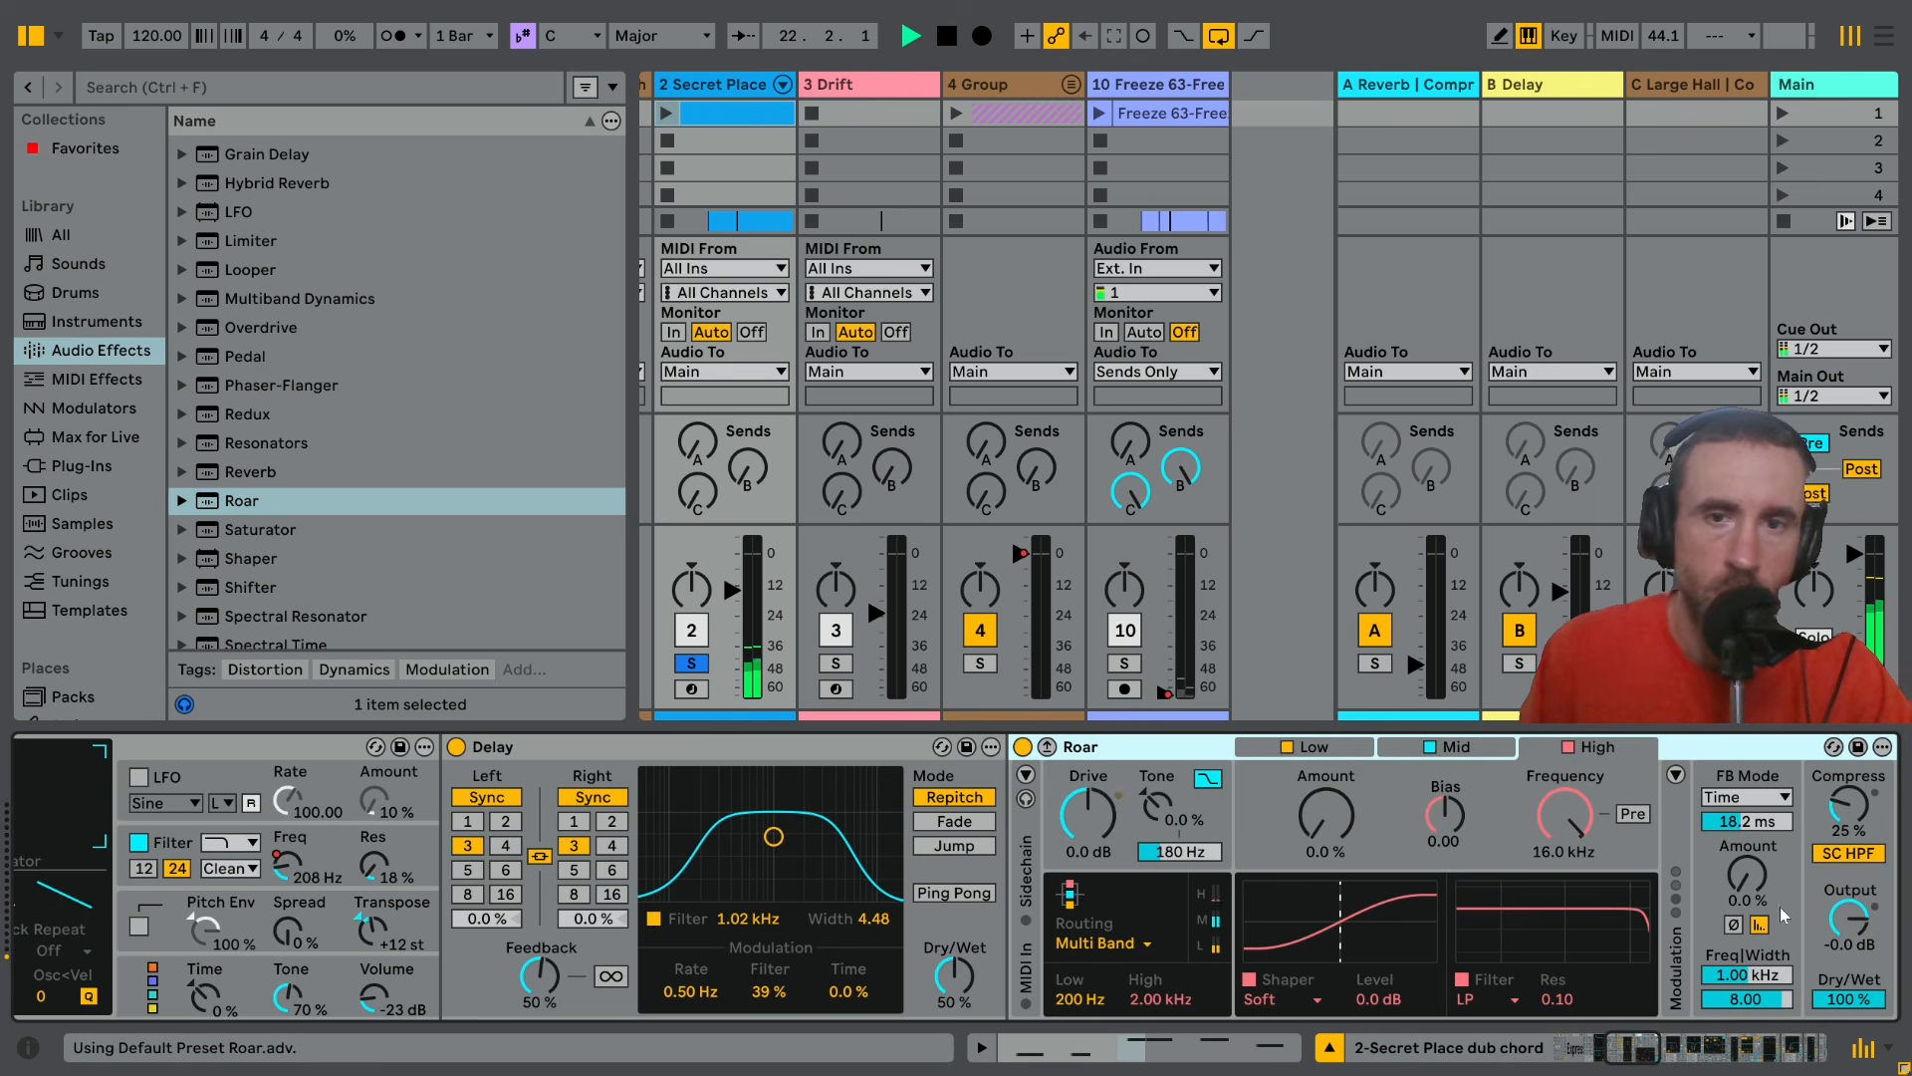
left_click_drag(1653, 1053, 1664, 1053)
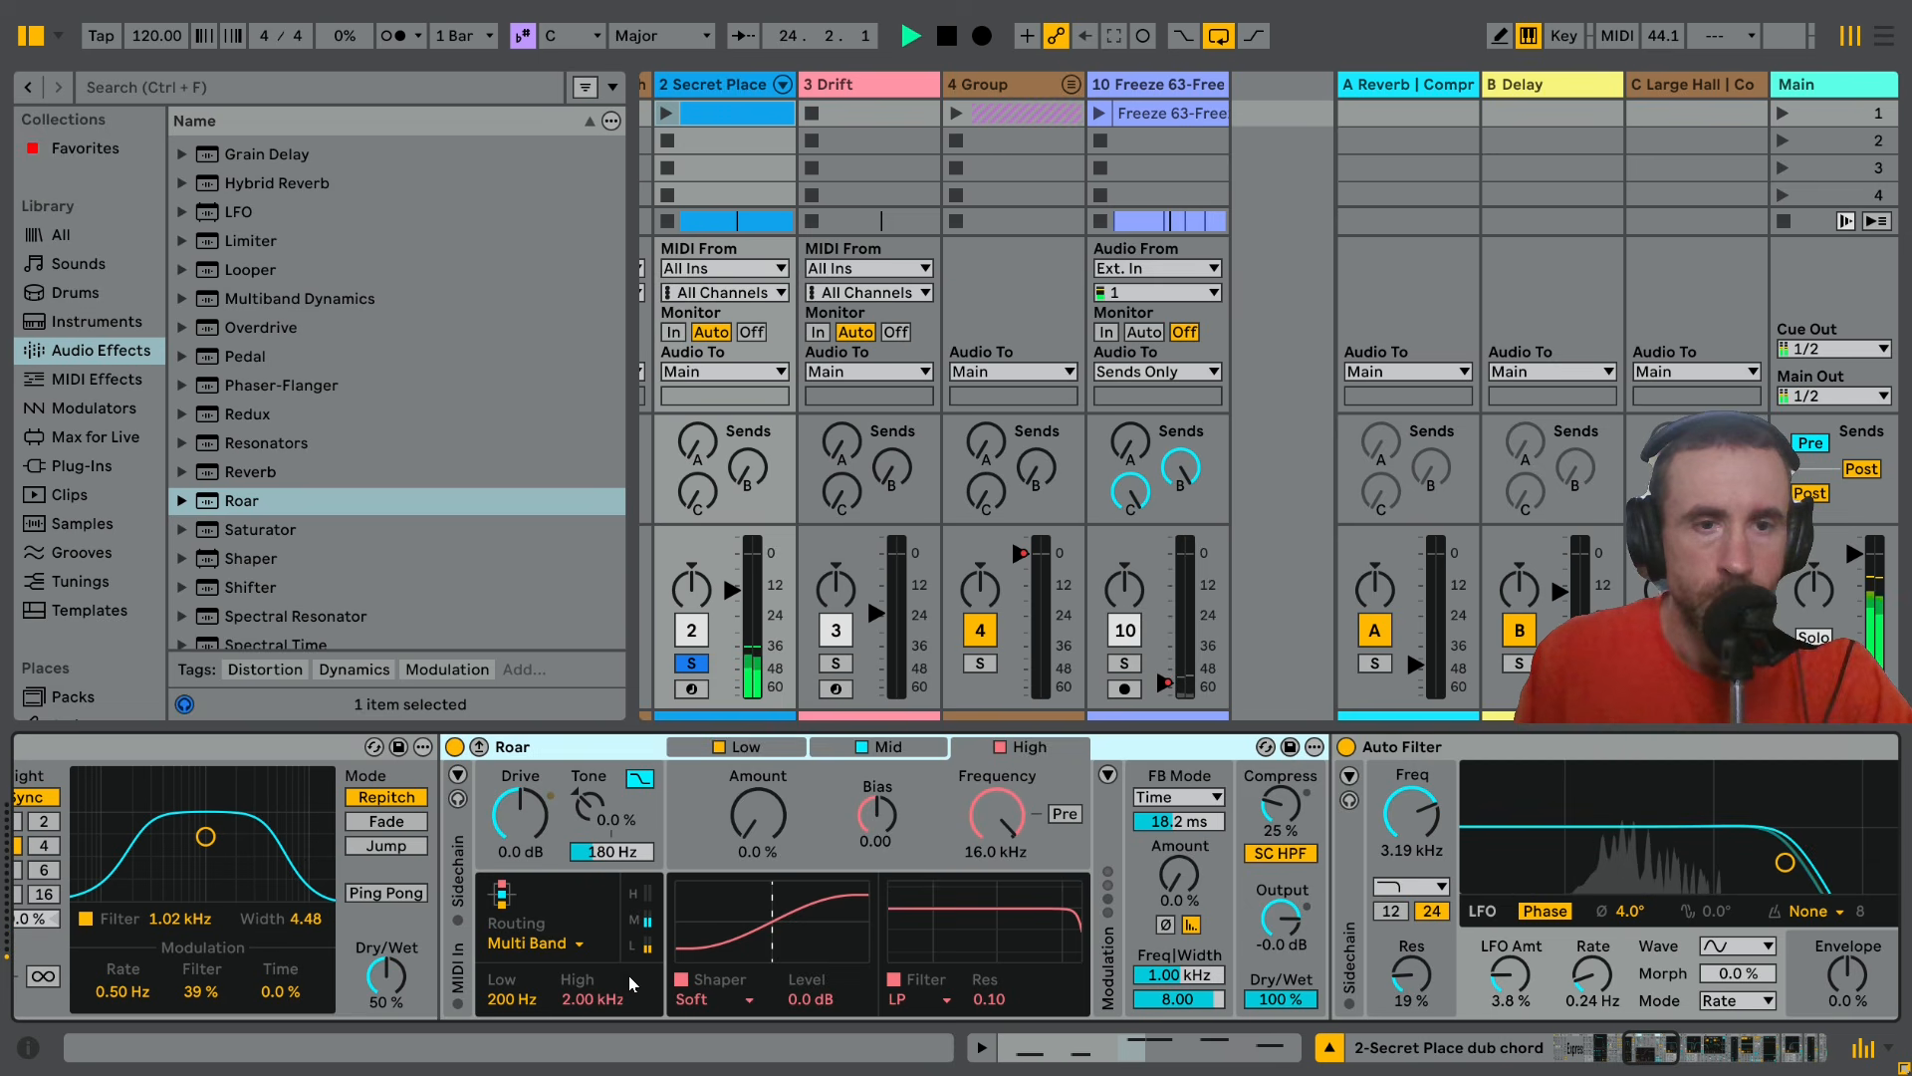
left_click(558, 944)
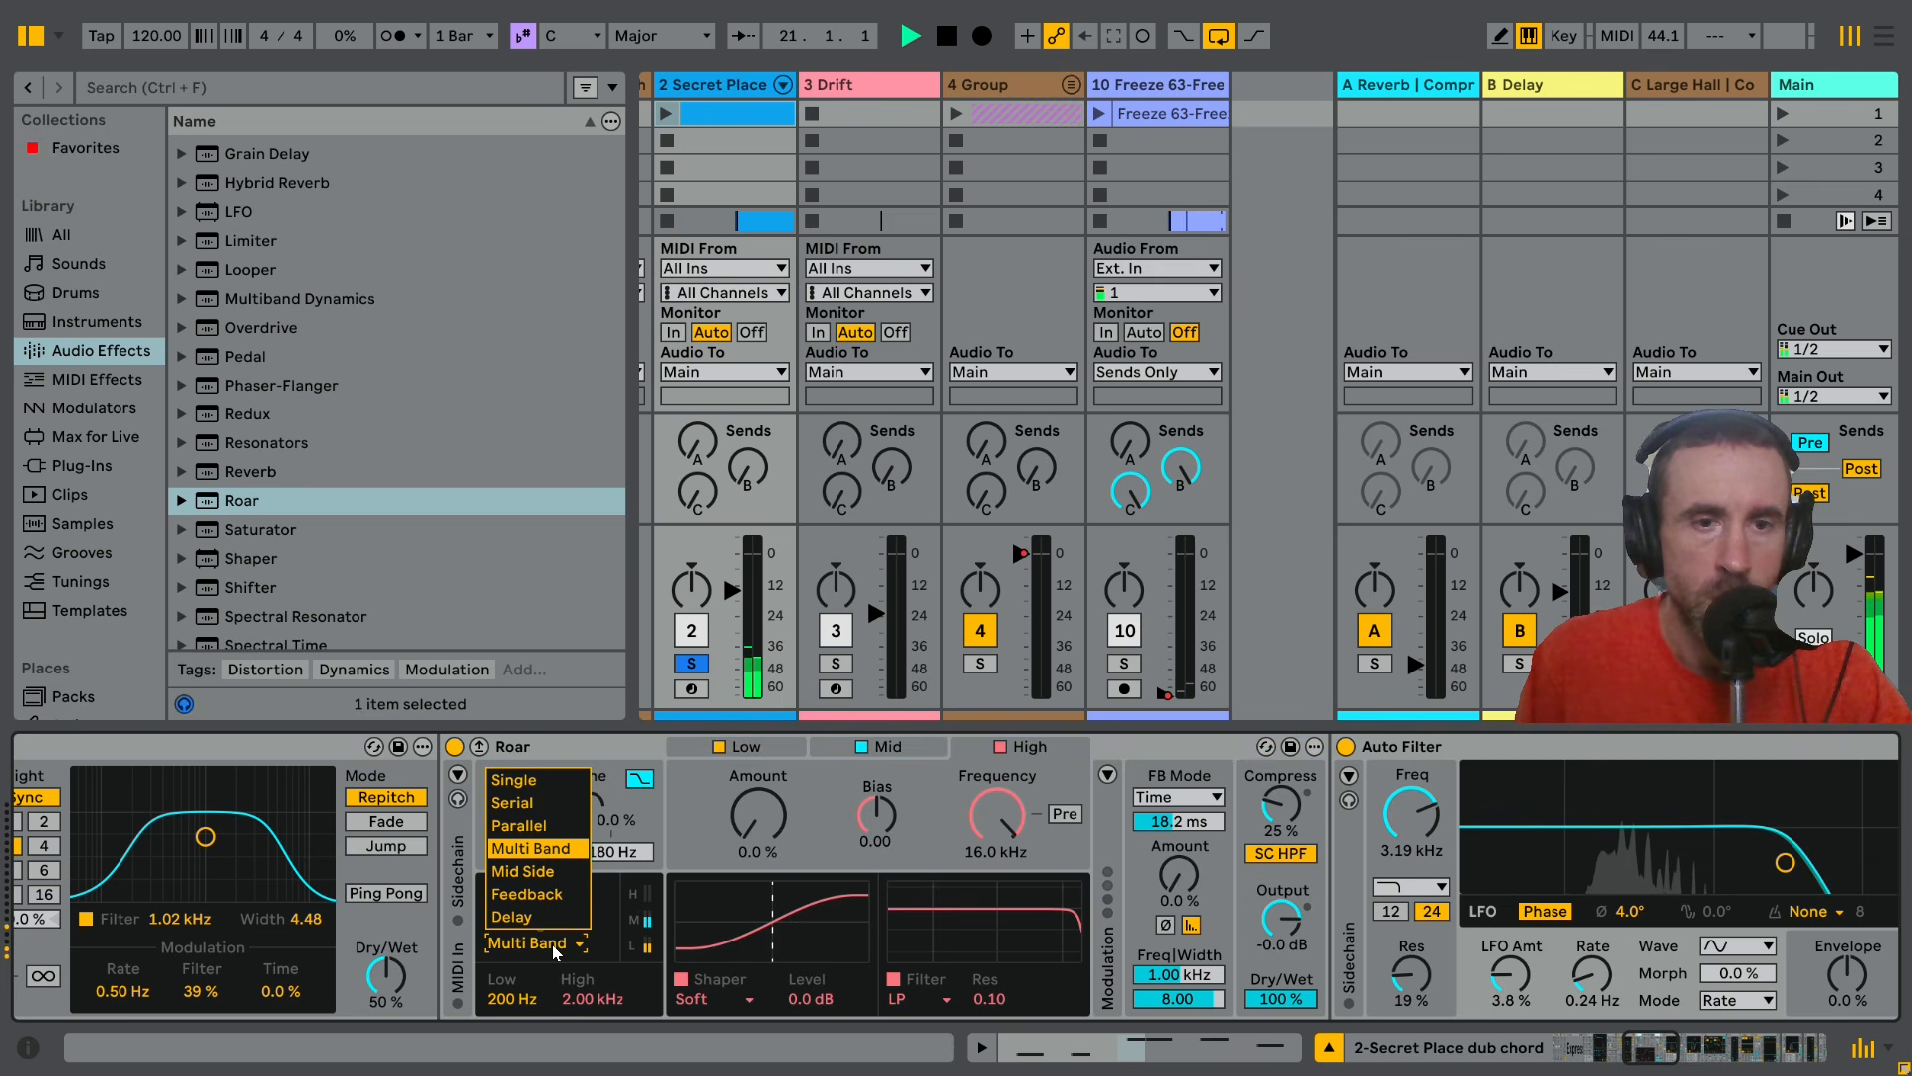
left_click(520, 806)
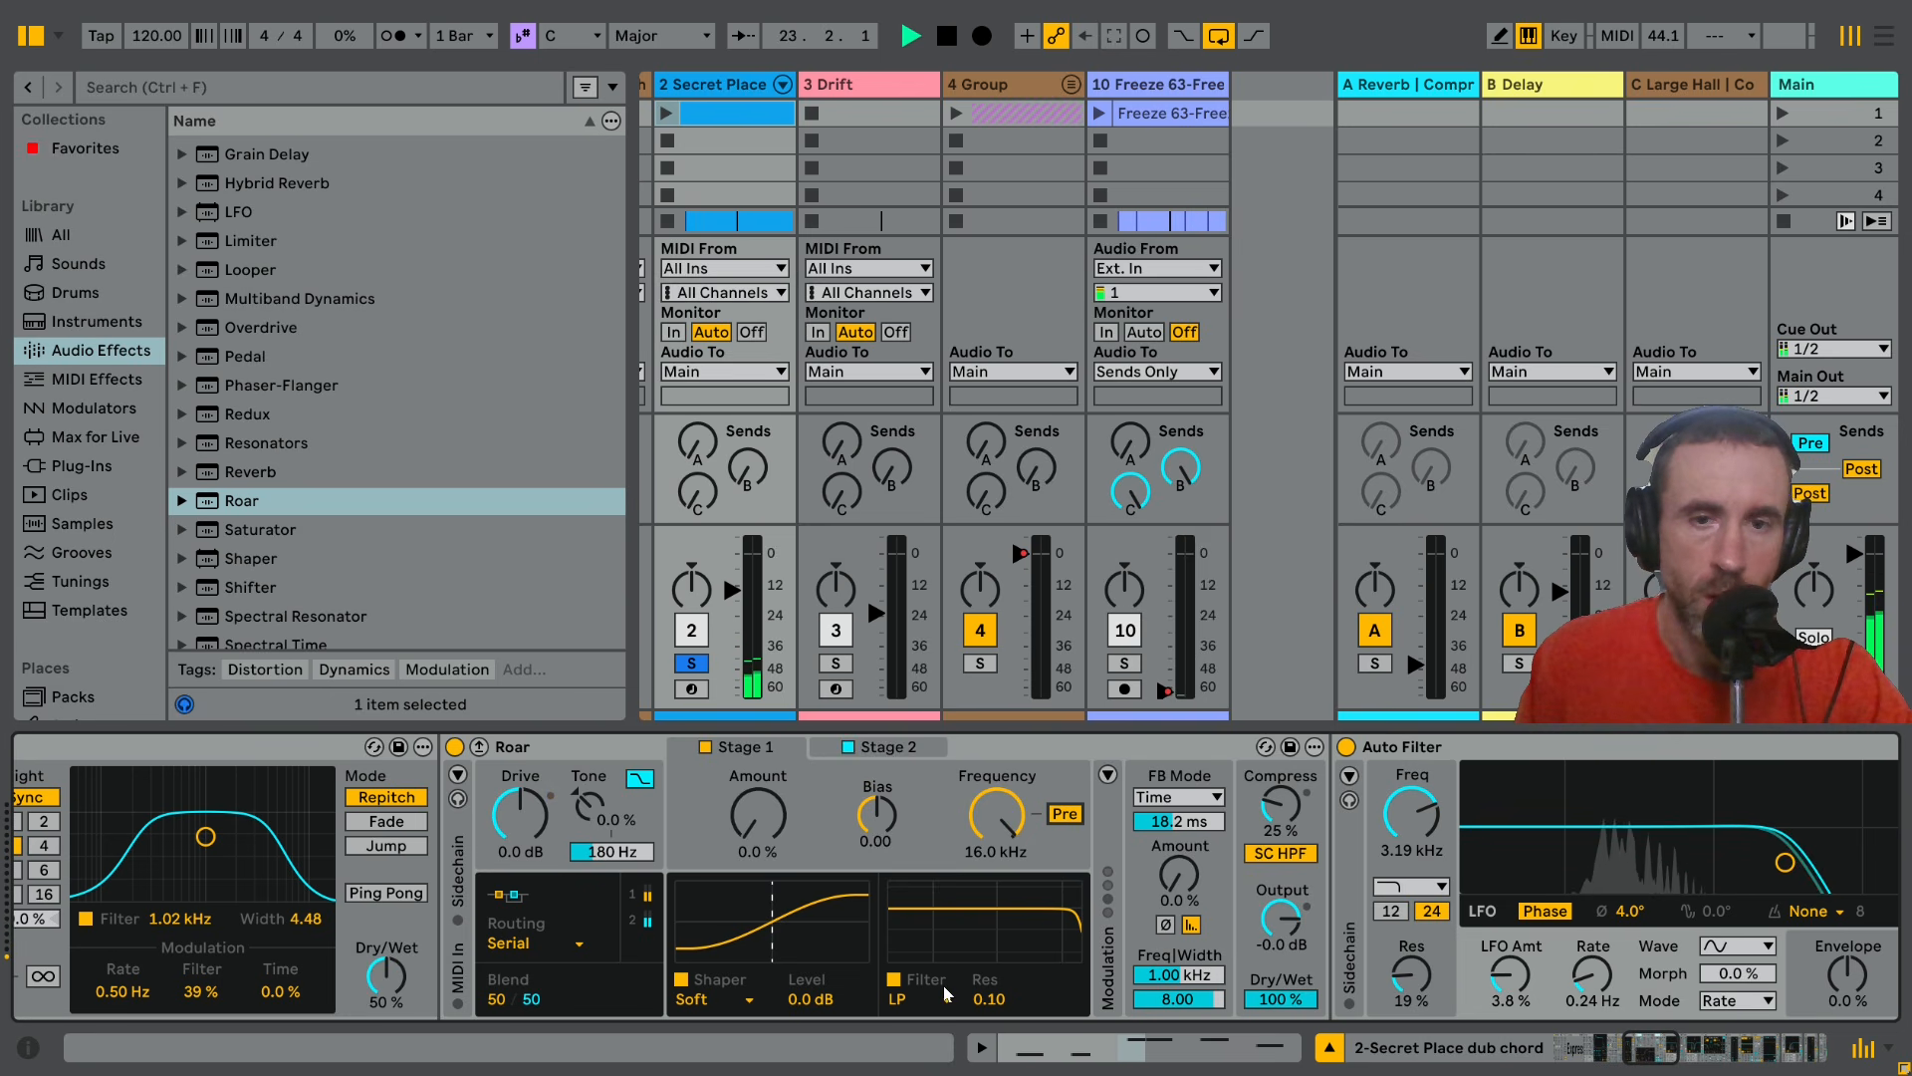
Set Roar's Stage 1 filter type to BP and its shaper type to Digital
left_click(899, 1001)
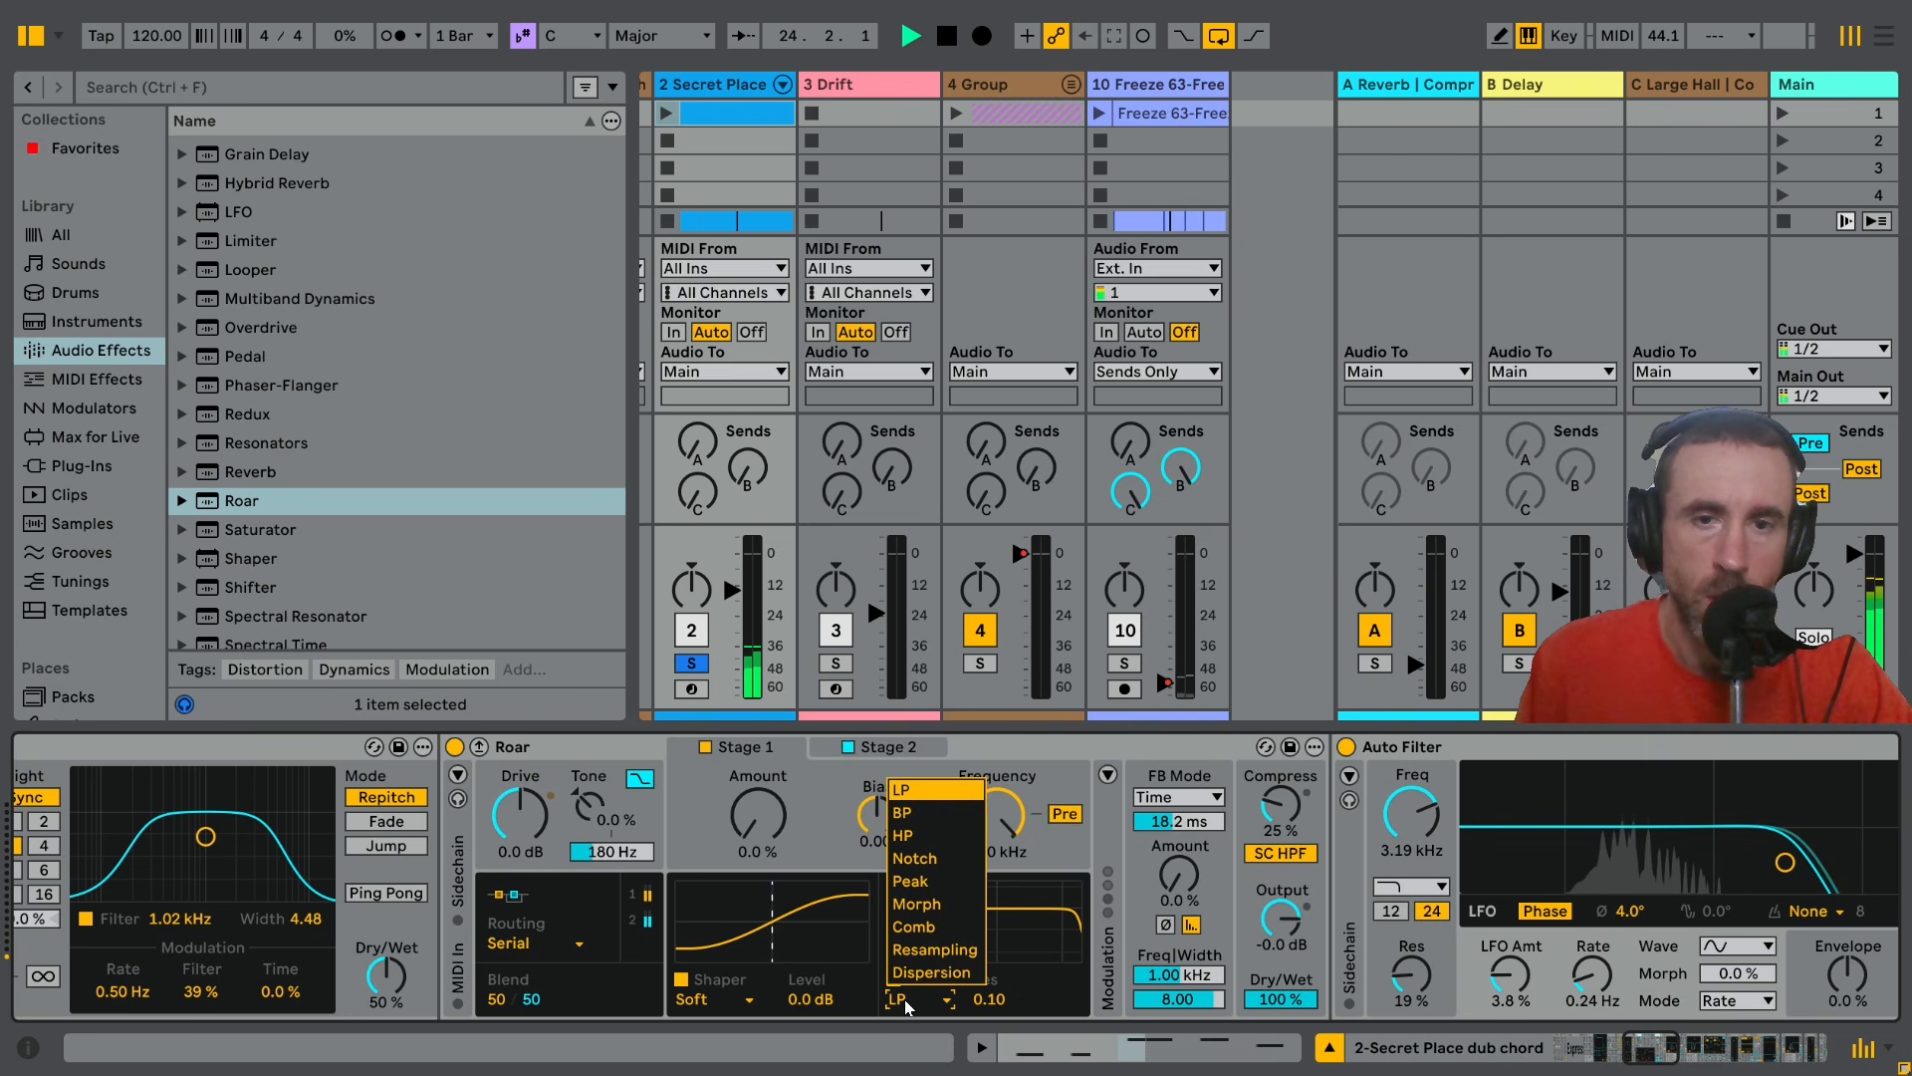
left_click(932, 813)
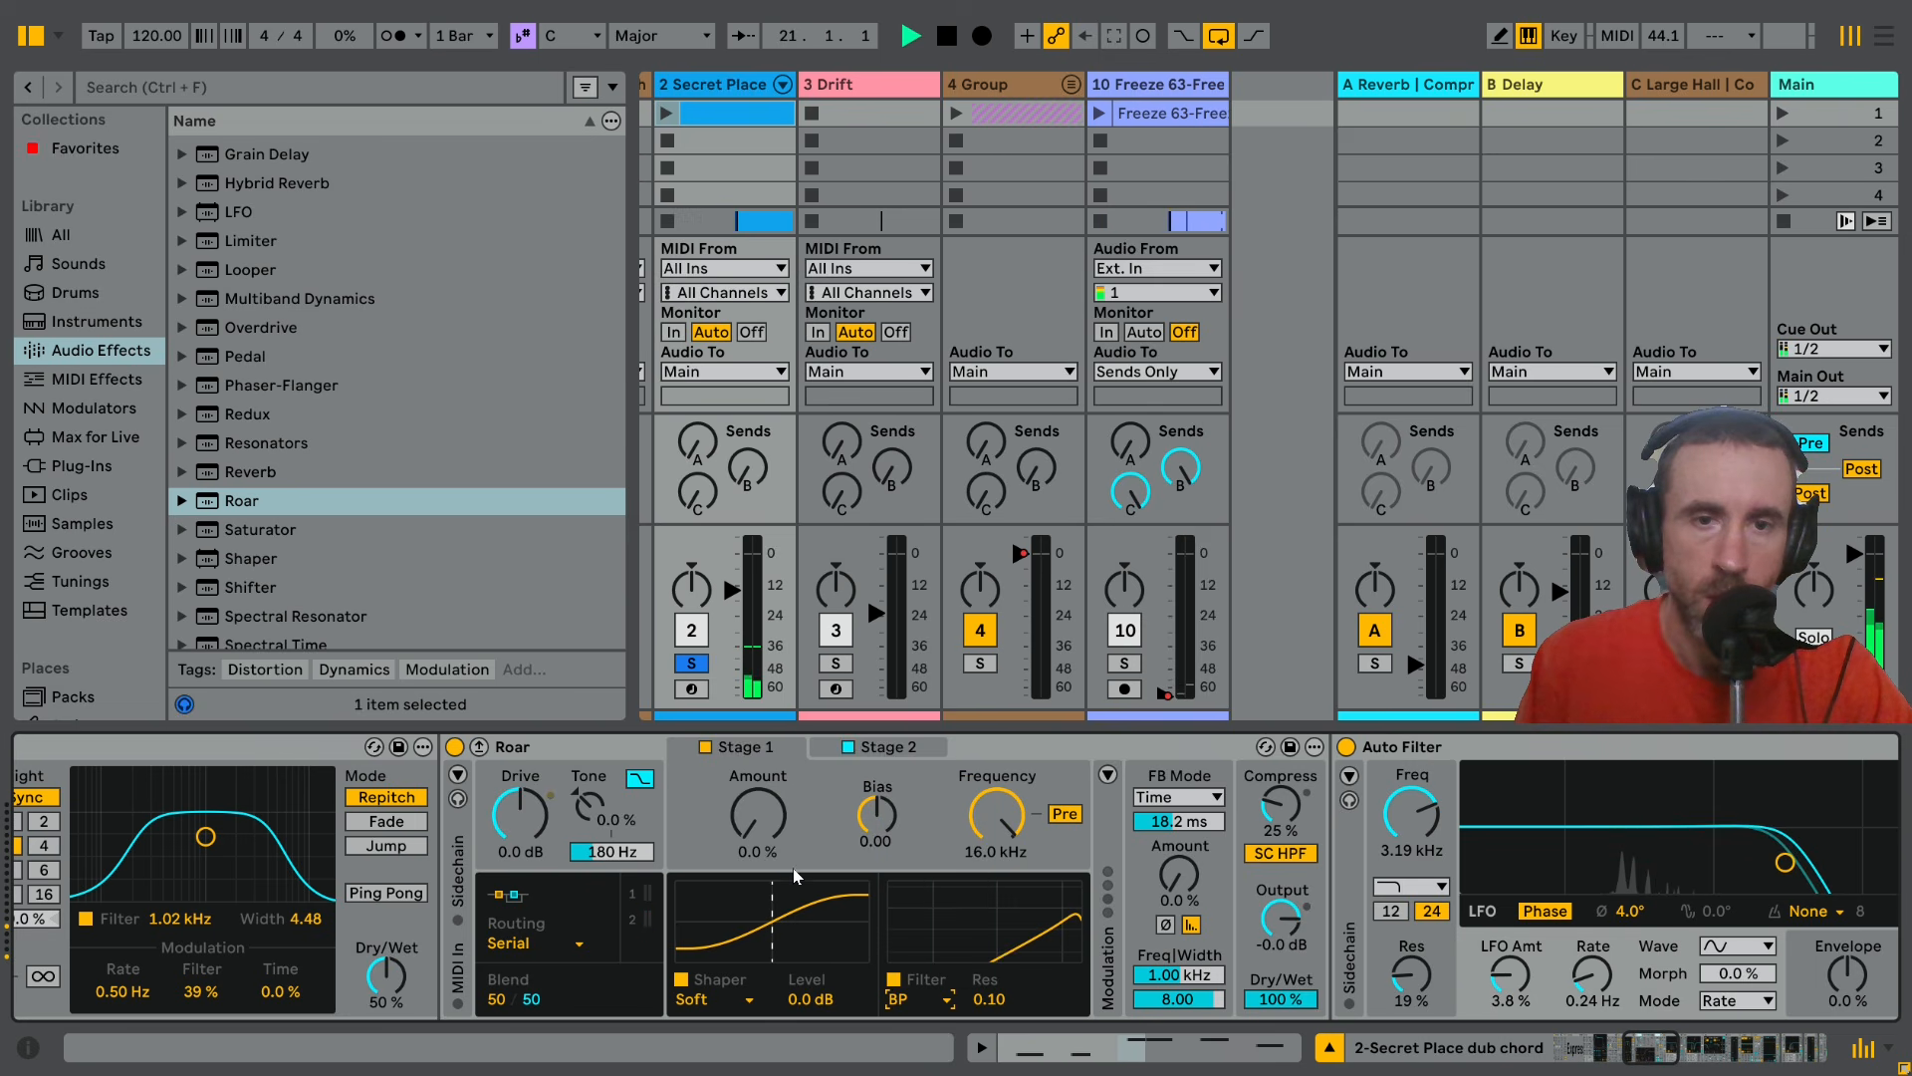
left_click(689, 1006)
left_click(745, 750)
Set Stage 1's shaper amount to 40% and its filter to 508 Hz with 0.36 resonance, switching to the arrangement view
left_click_drag(758, 817, 758, 759)
key("Tab")
left_click_drag(1002, 988, 1002, 963)
left_click_drag(1008, 819, 1008, 916)
Raise Roar's drive to 5.3 dB, Stage 1's shaper amount to 50% and its filter resonance to 0.68
left_click_drag(520, 814, 520, 780)
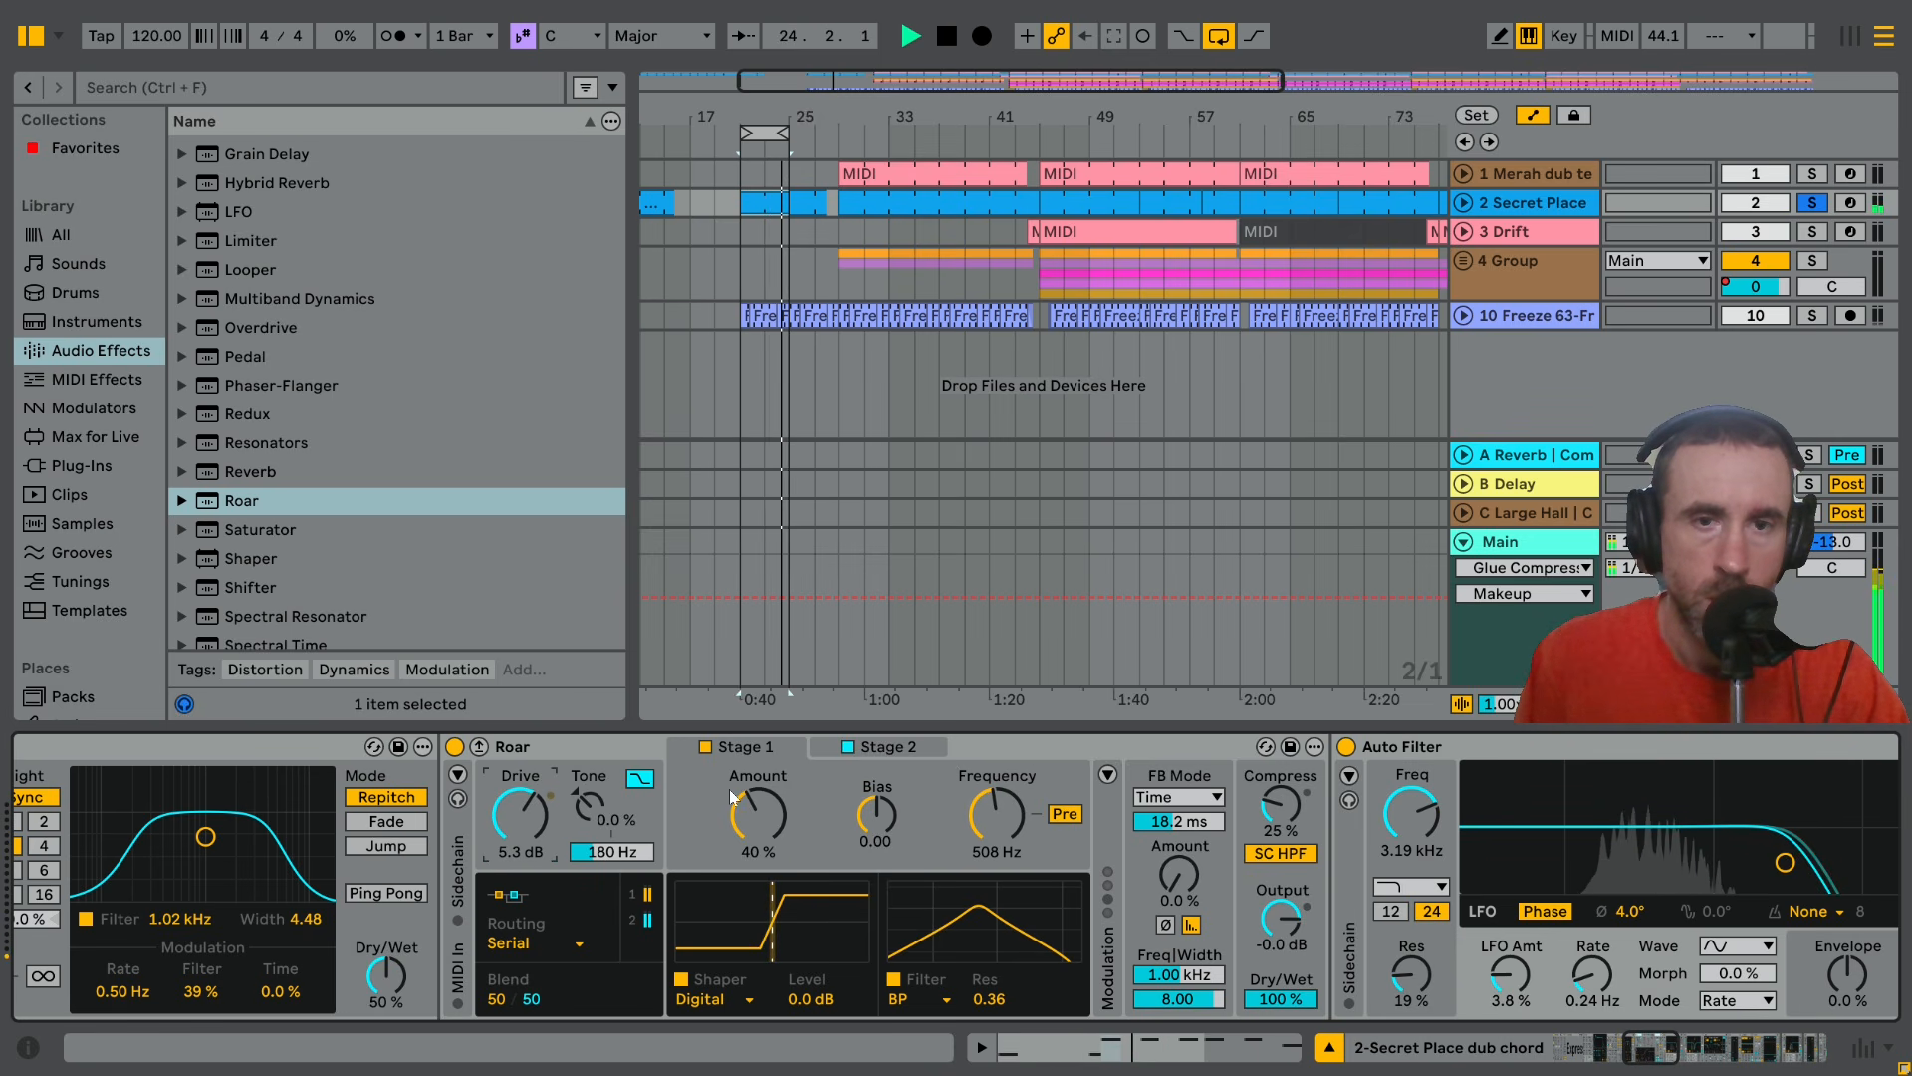
left_click_drag(732, 796, 732, 787)
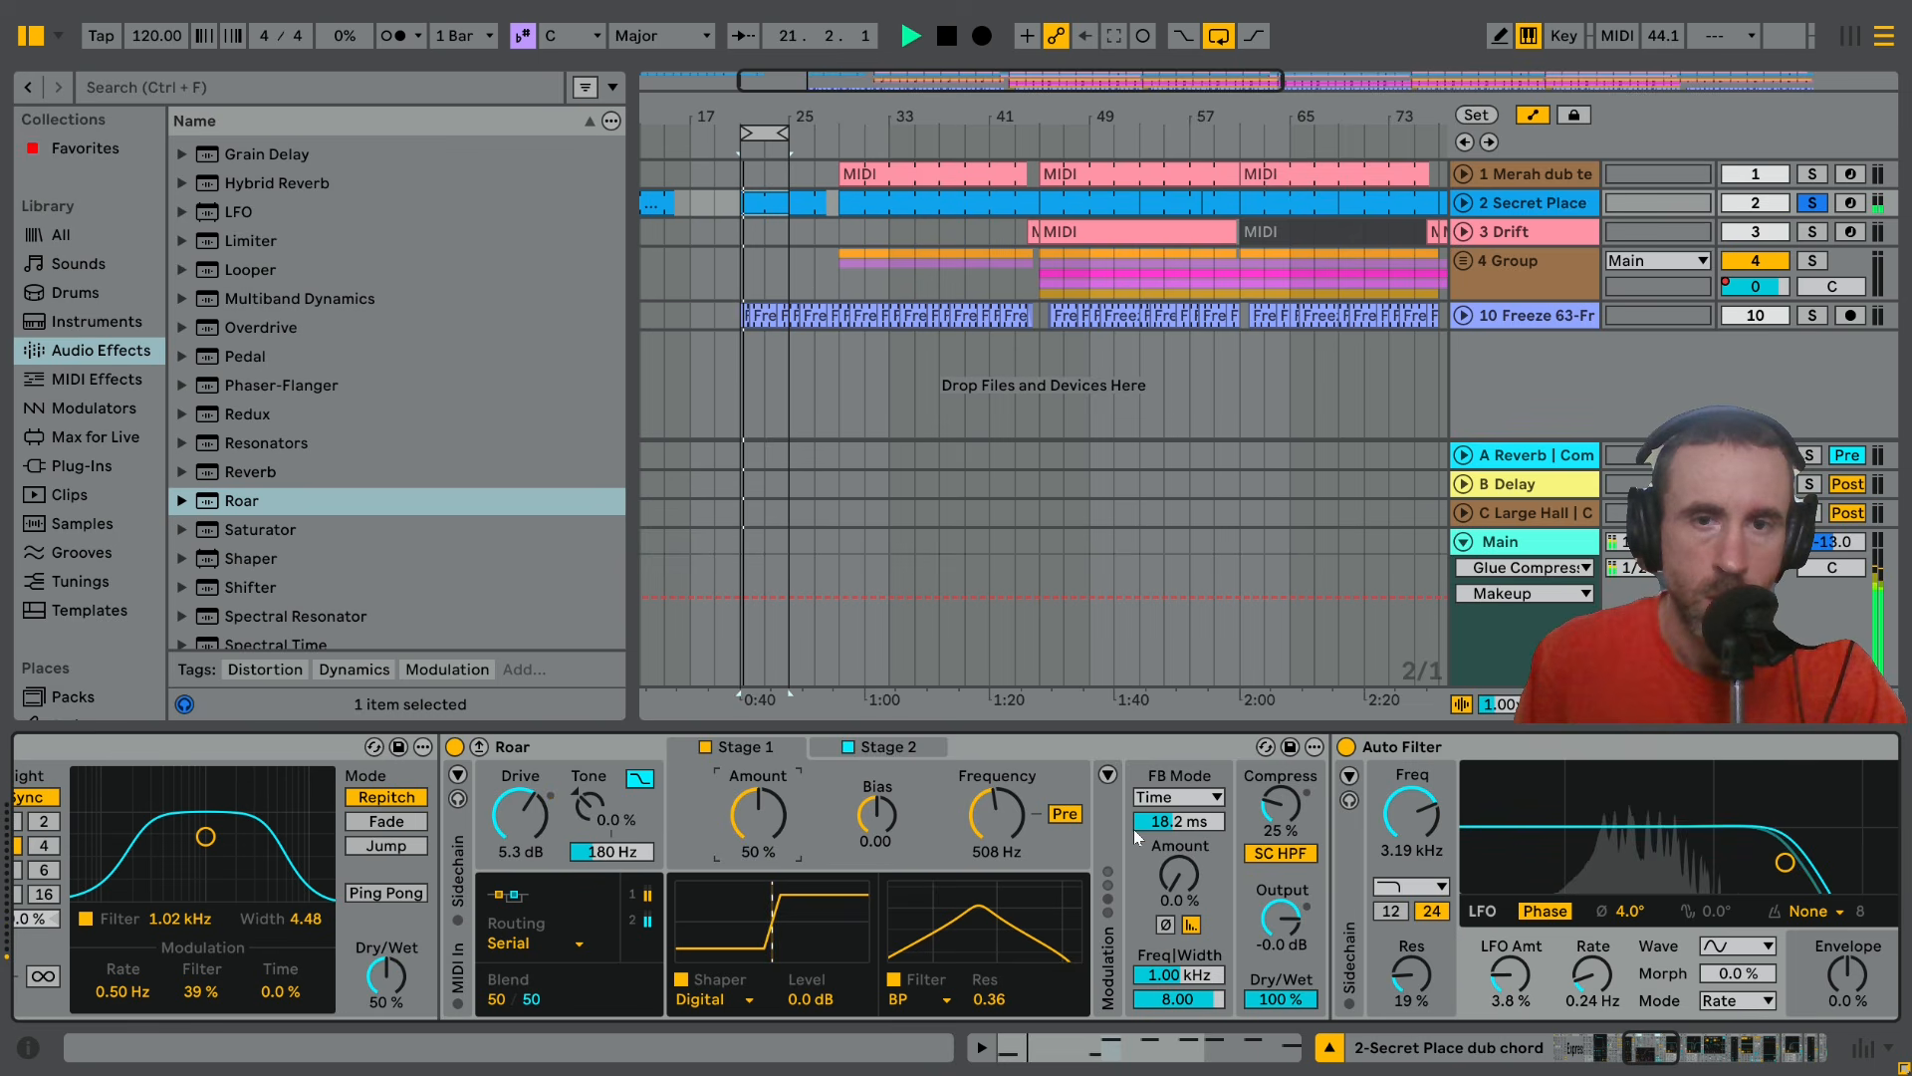
left_click_drag(992, 999, 996, 847)
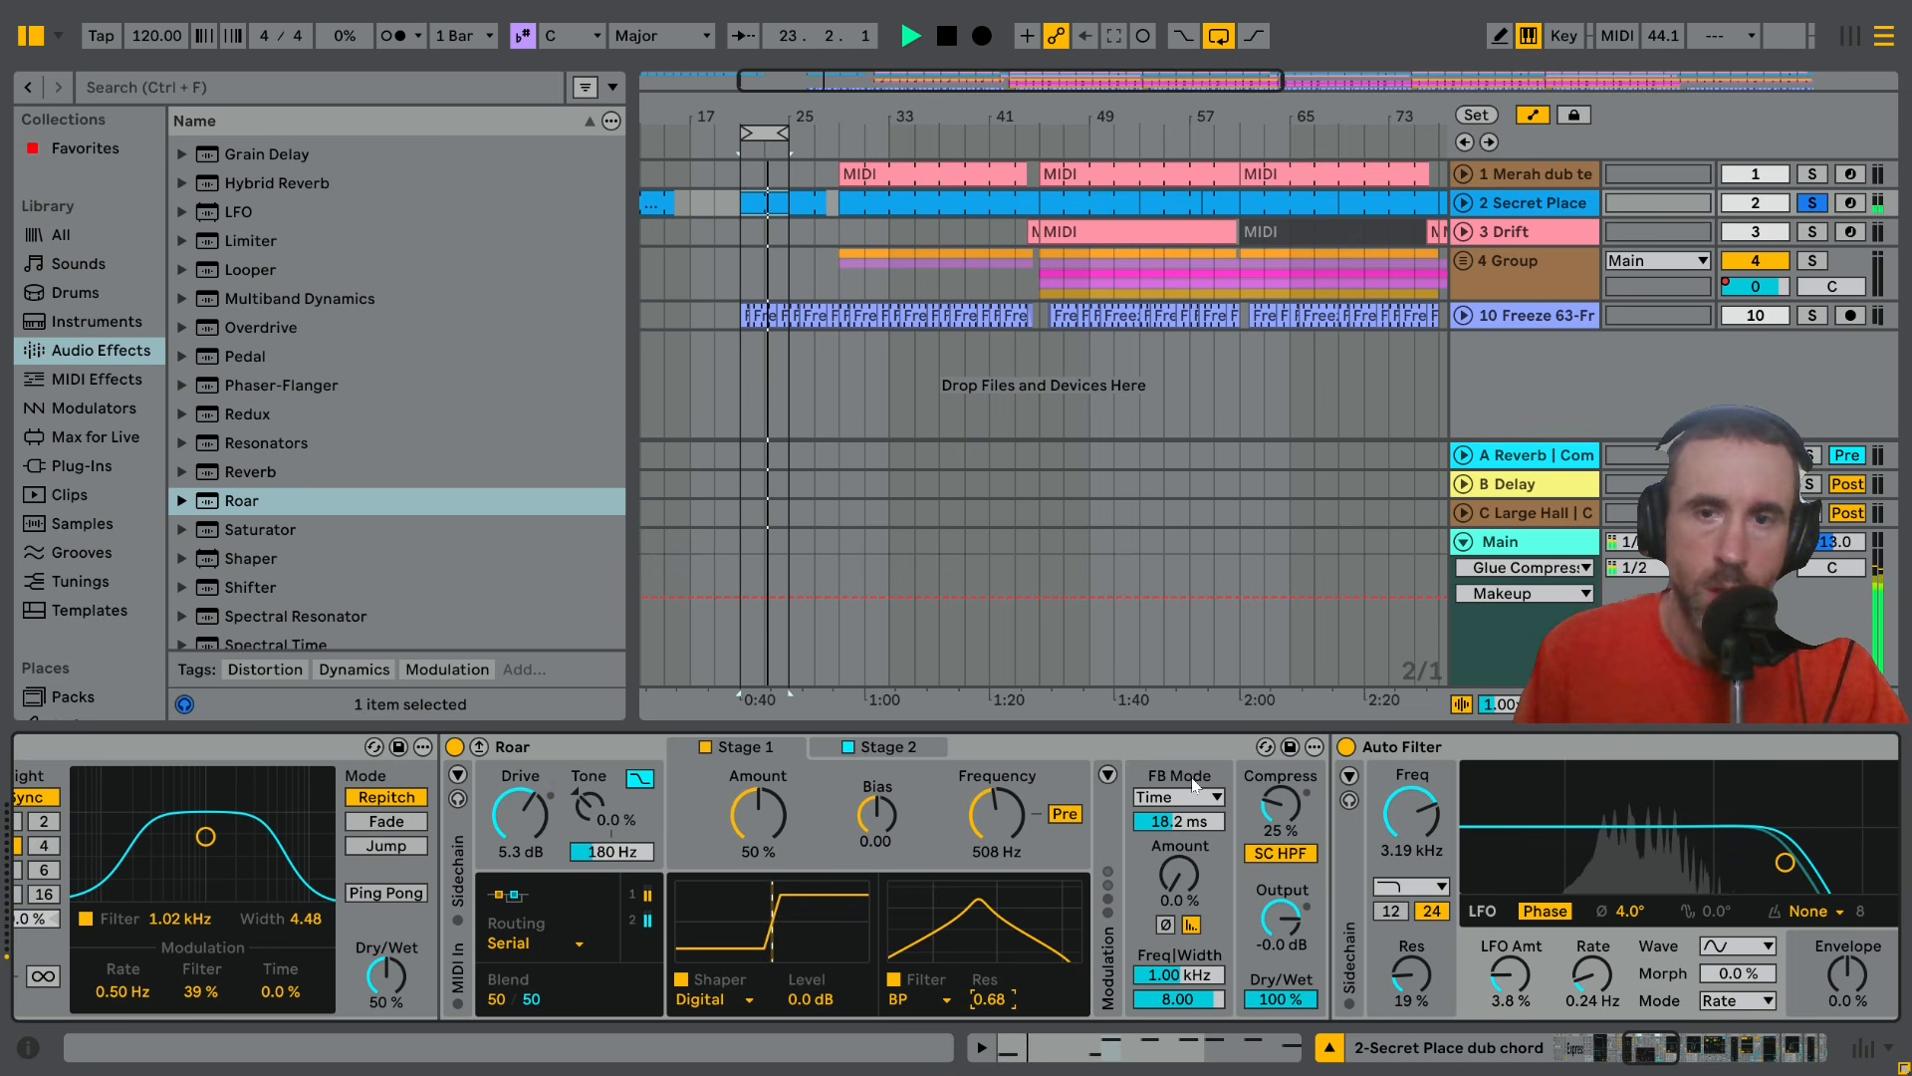
Set Roar's compression to 87% and Stage 1's filter frequency to 846 Hz
left_click(1285, 823)
left_click_drag(1286, 824, 1286, 777)
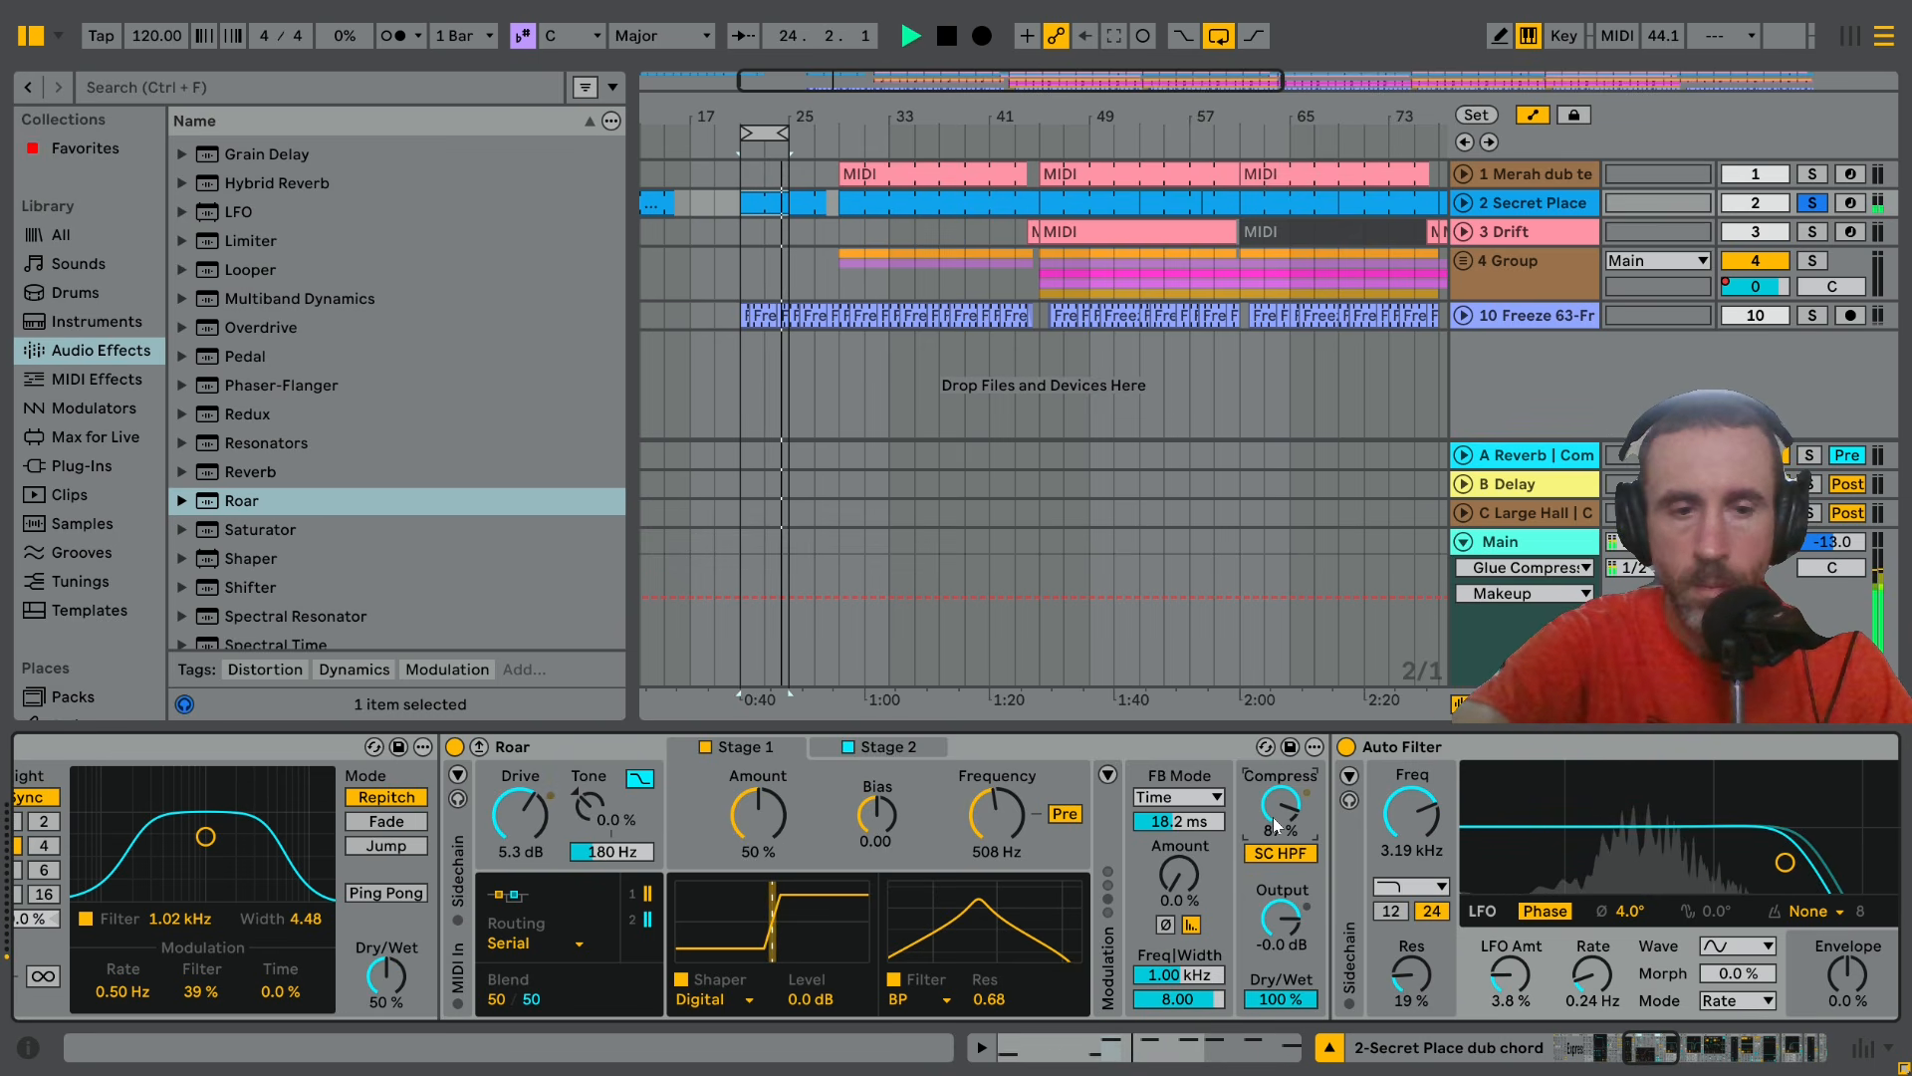
key("XF86AudioRaiseVolume")
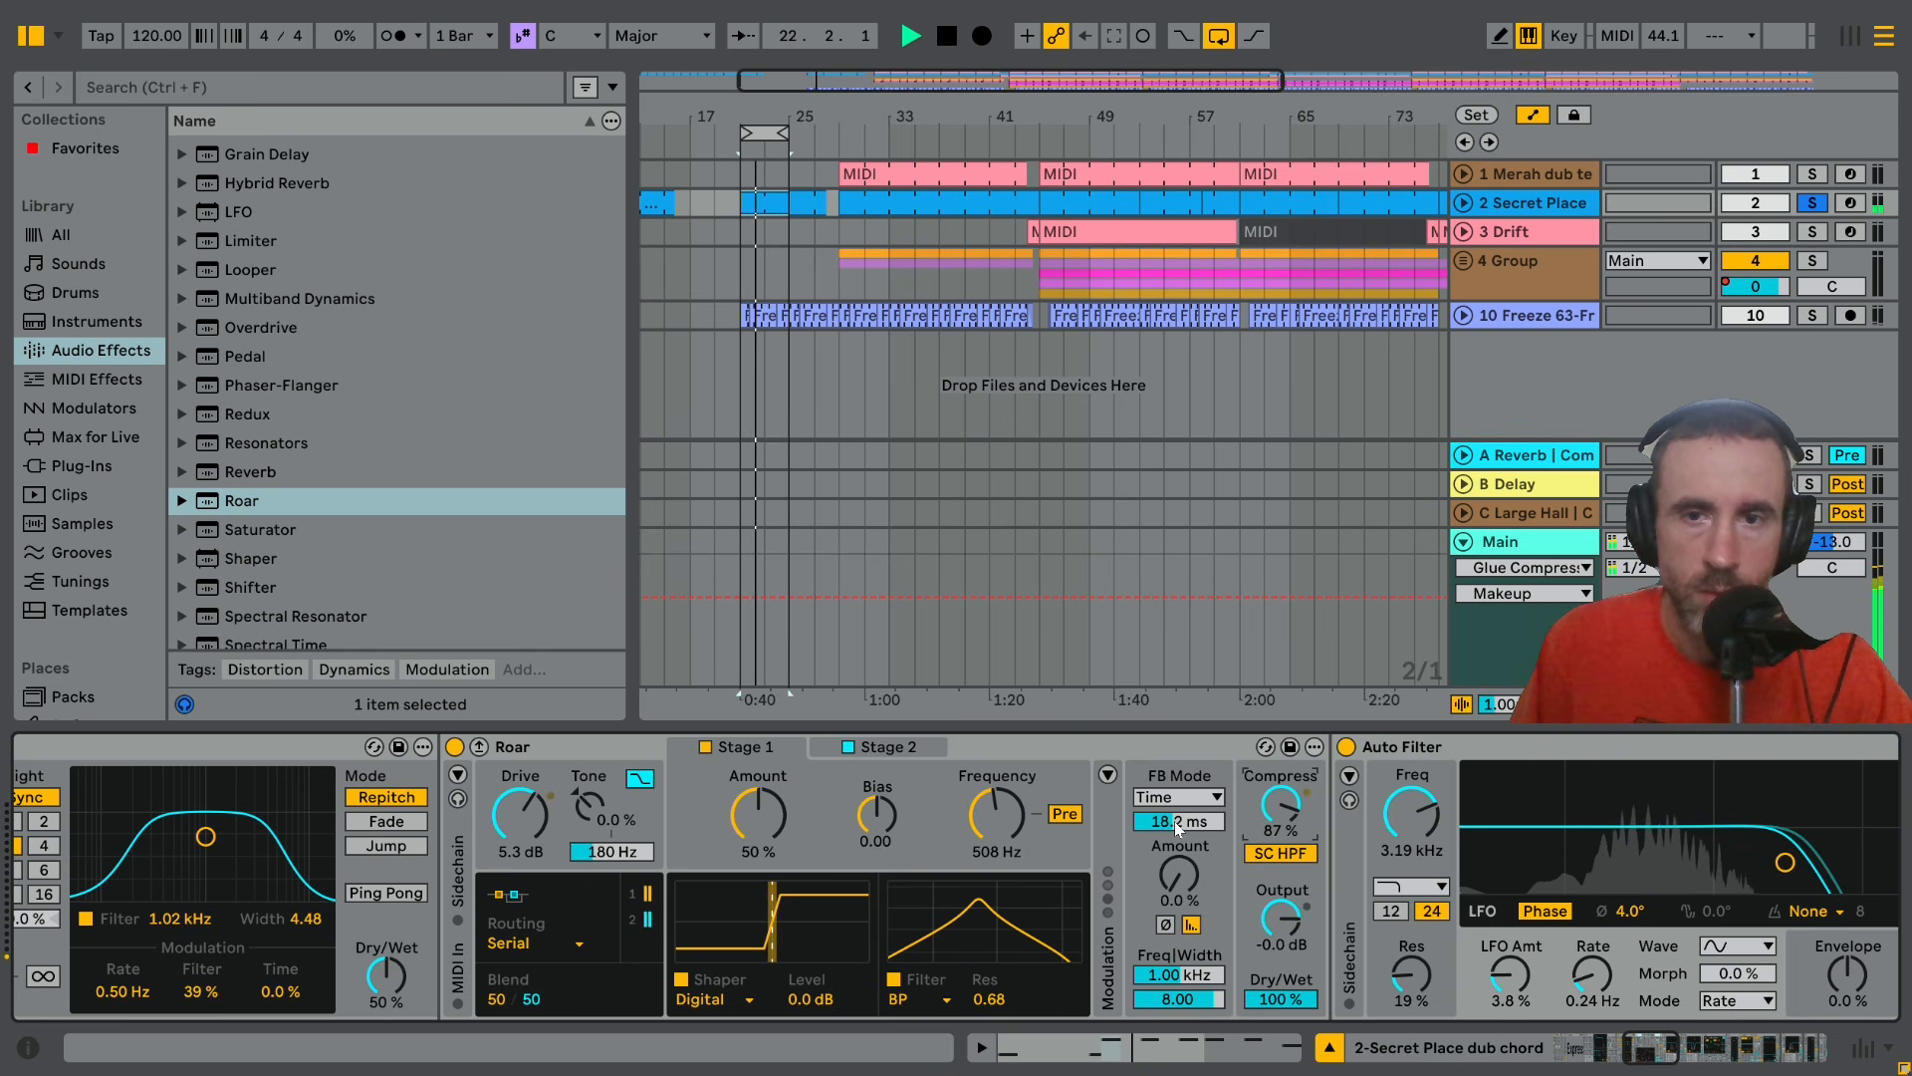
mouse_move(1006, 834)
left_mouse_down()
mouse_move(1006, 892)
mouse_move(1006, 805)
left_mouse_up()
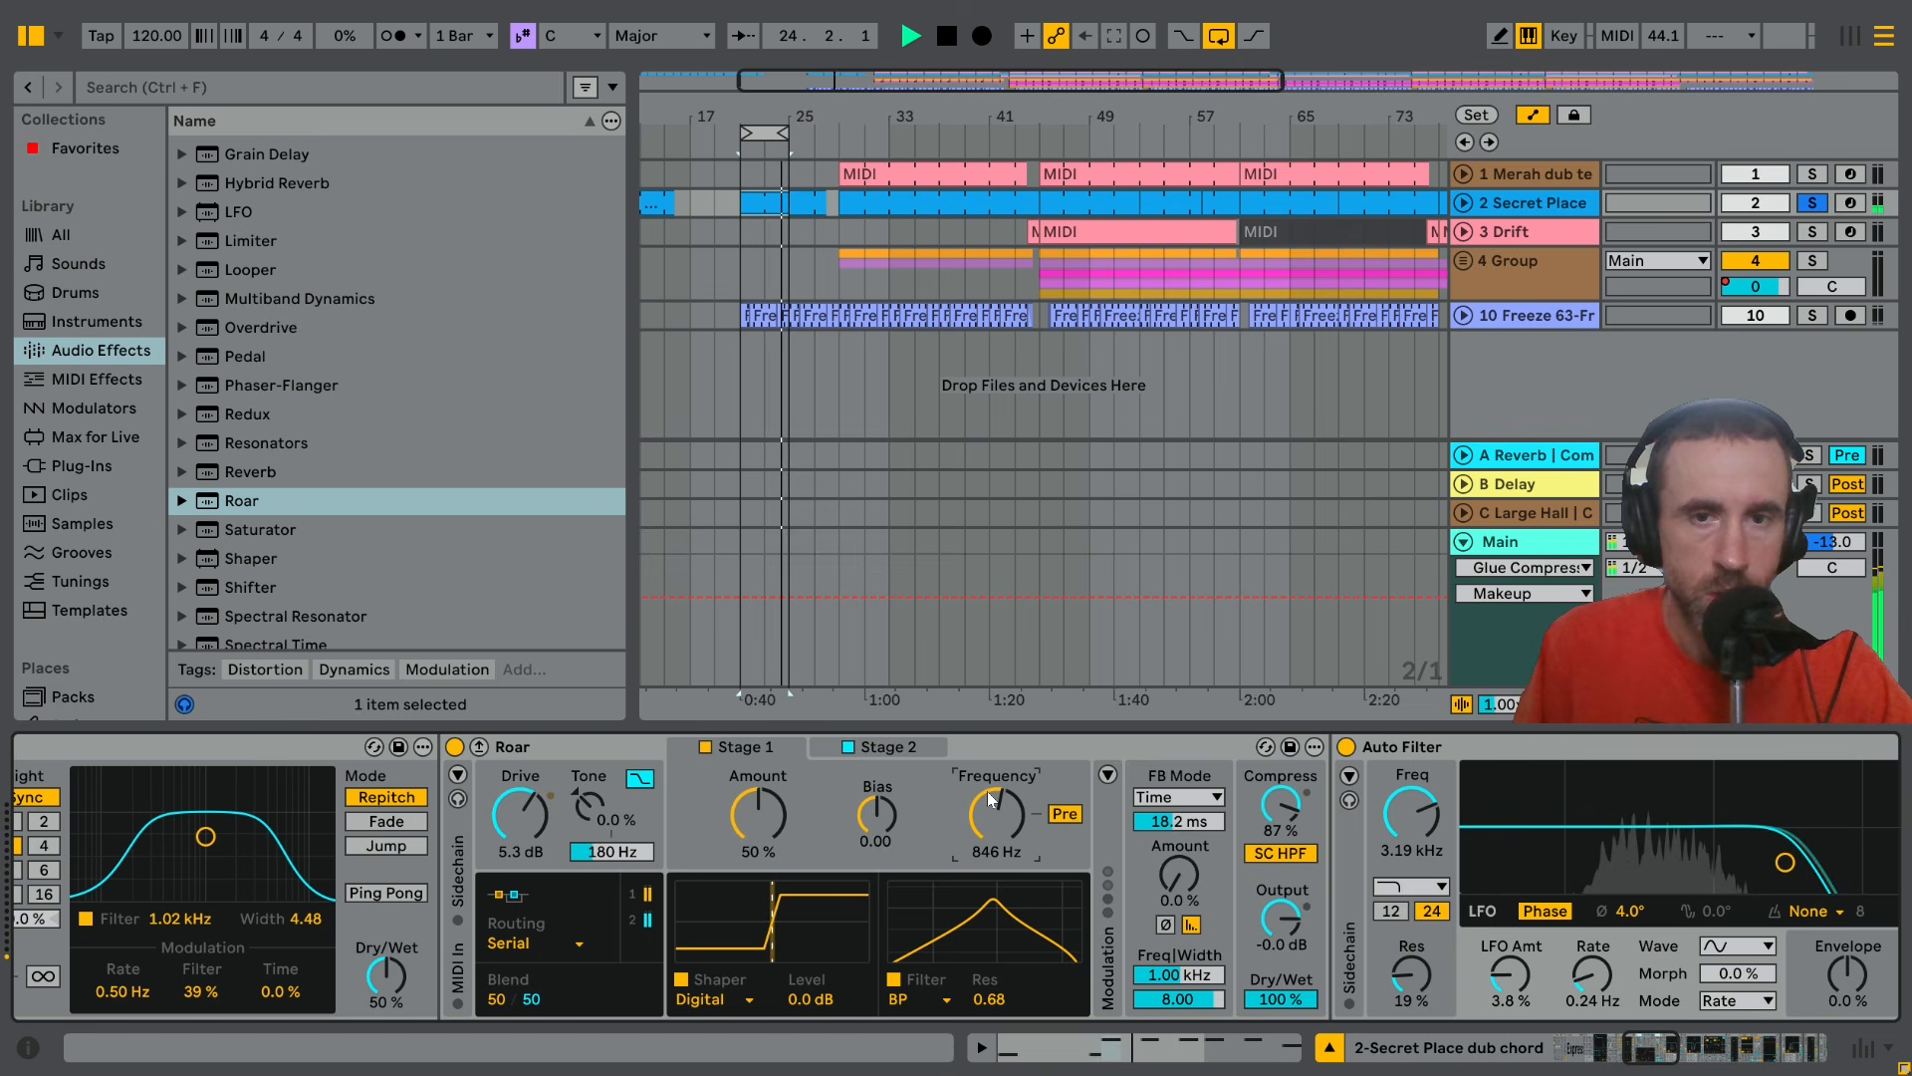
Expand Roar's modulation section and modulate the Stage 1 filter frequency with the envelope at -81
left_click(1107, 773)
left_click(1412, 747)
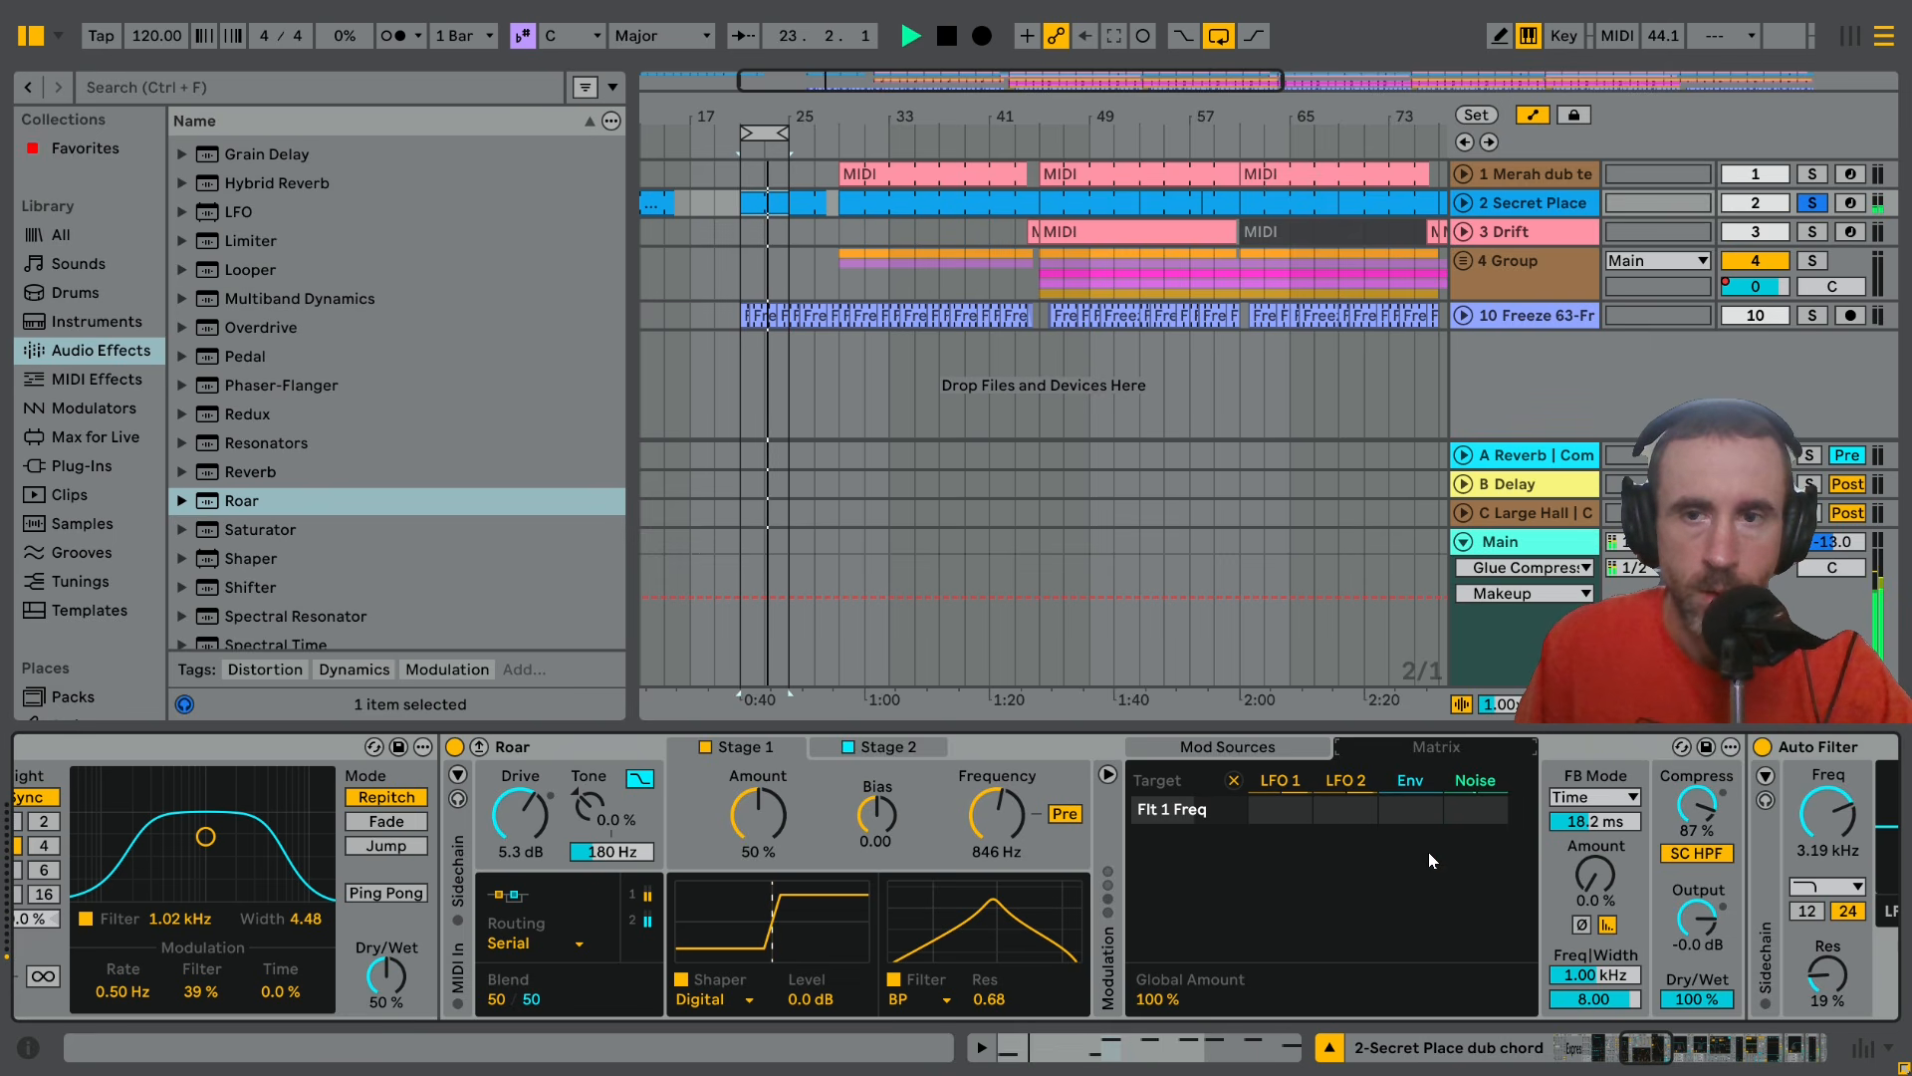
left_click(1410, 782)
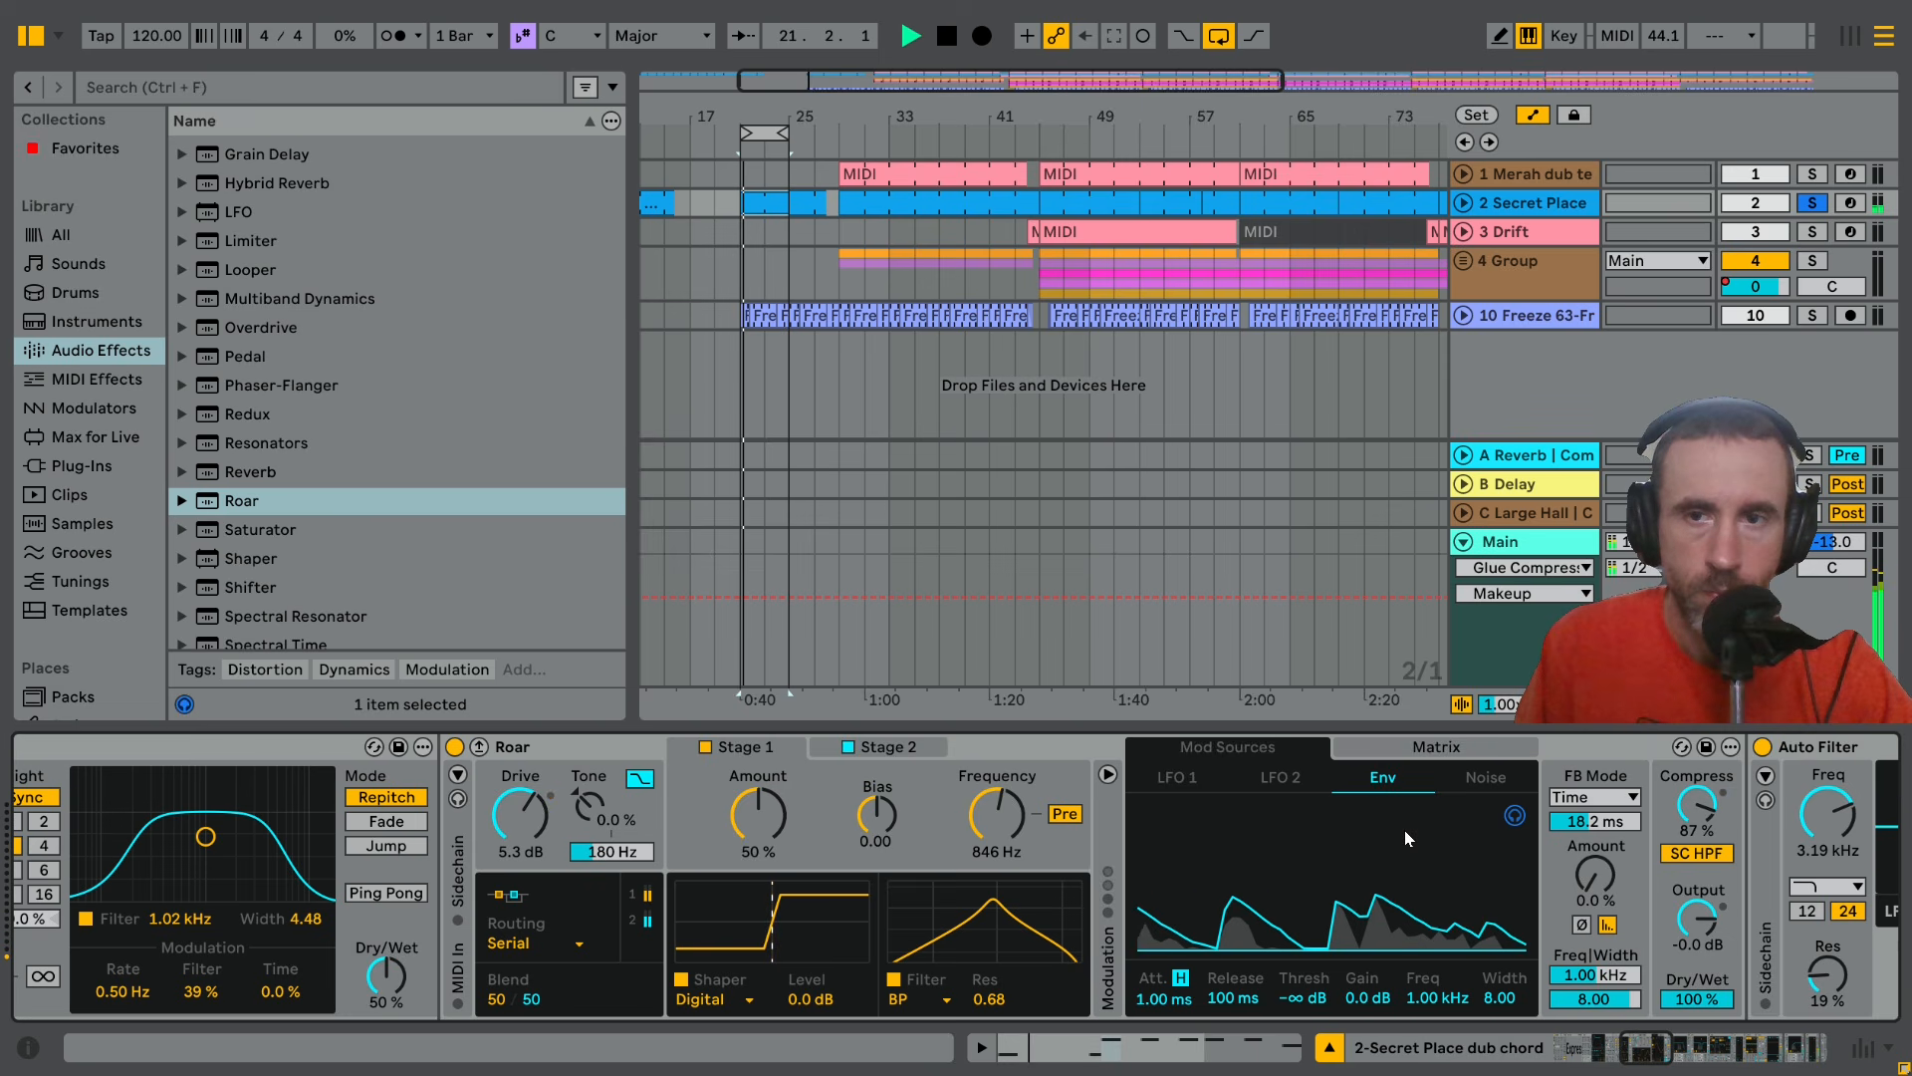
left_click(1414, 744)
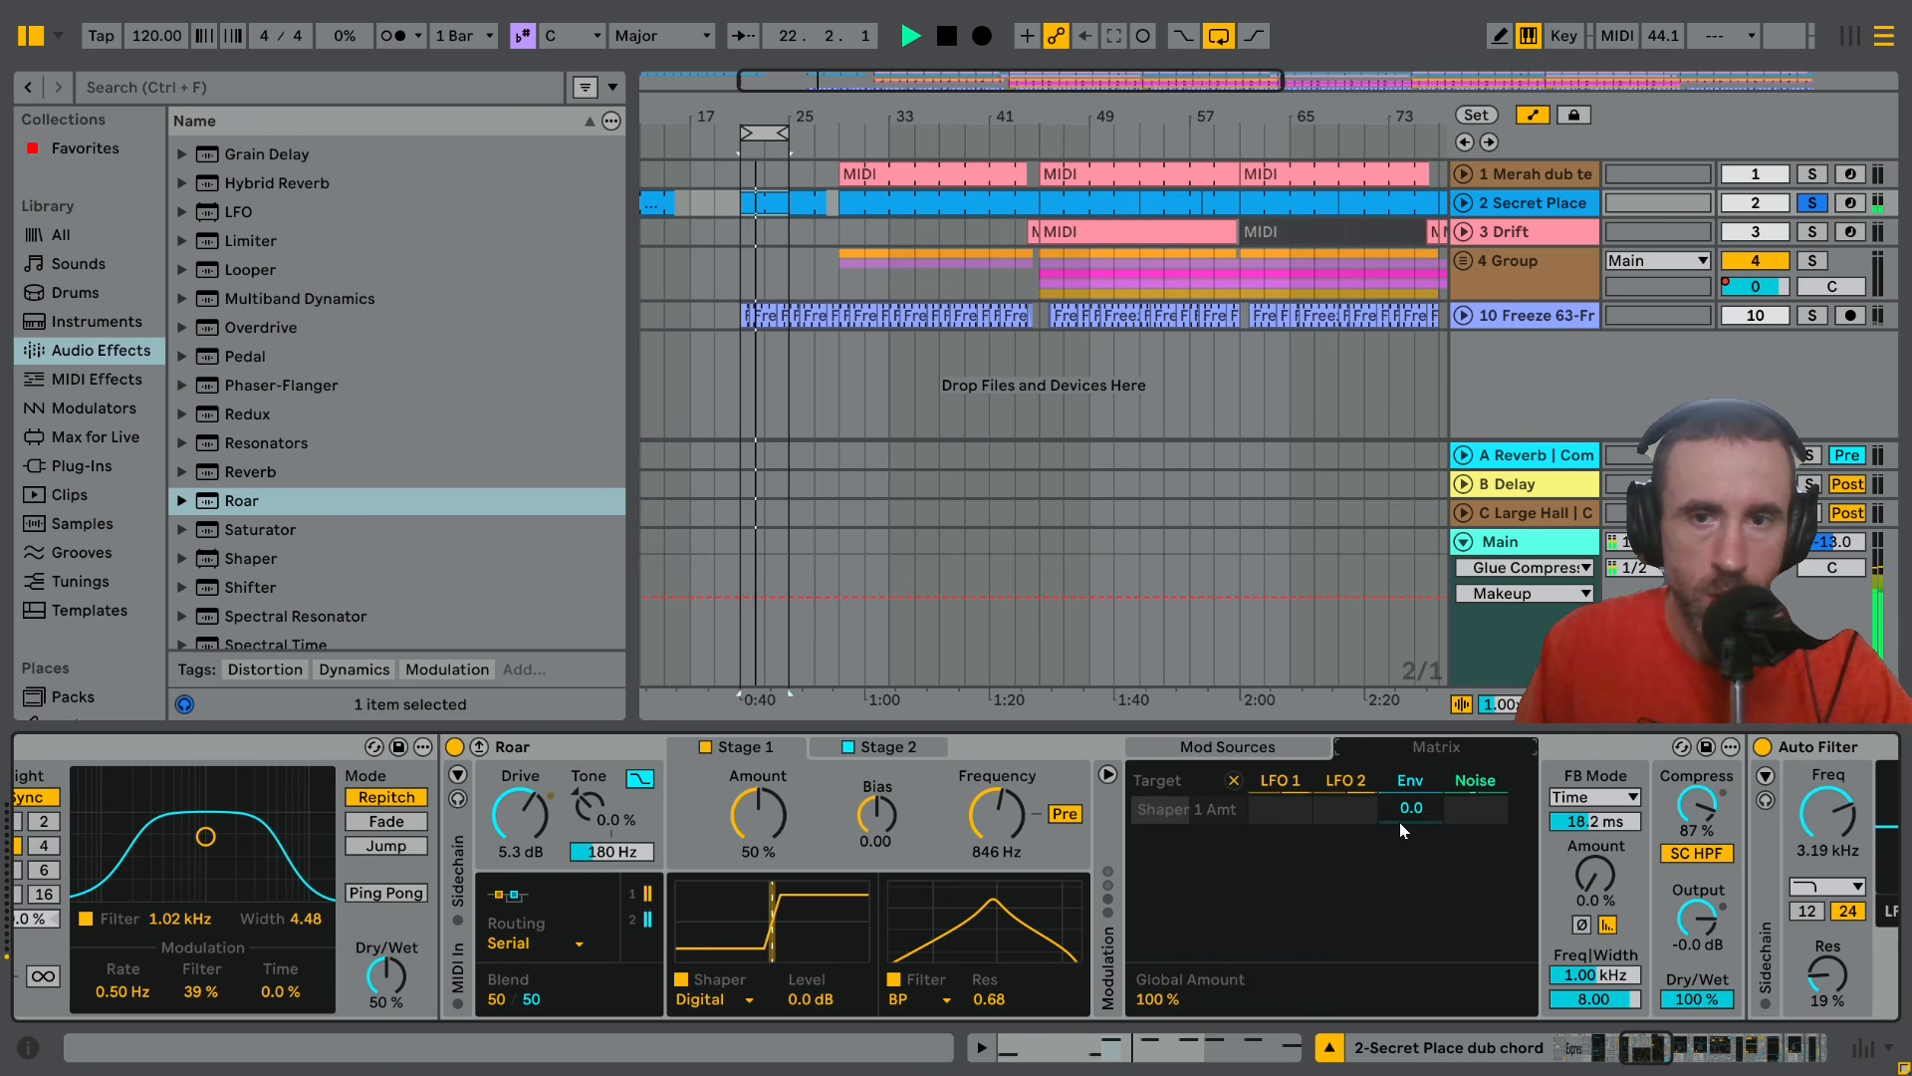
left_click(1018, 817)
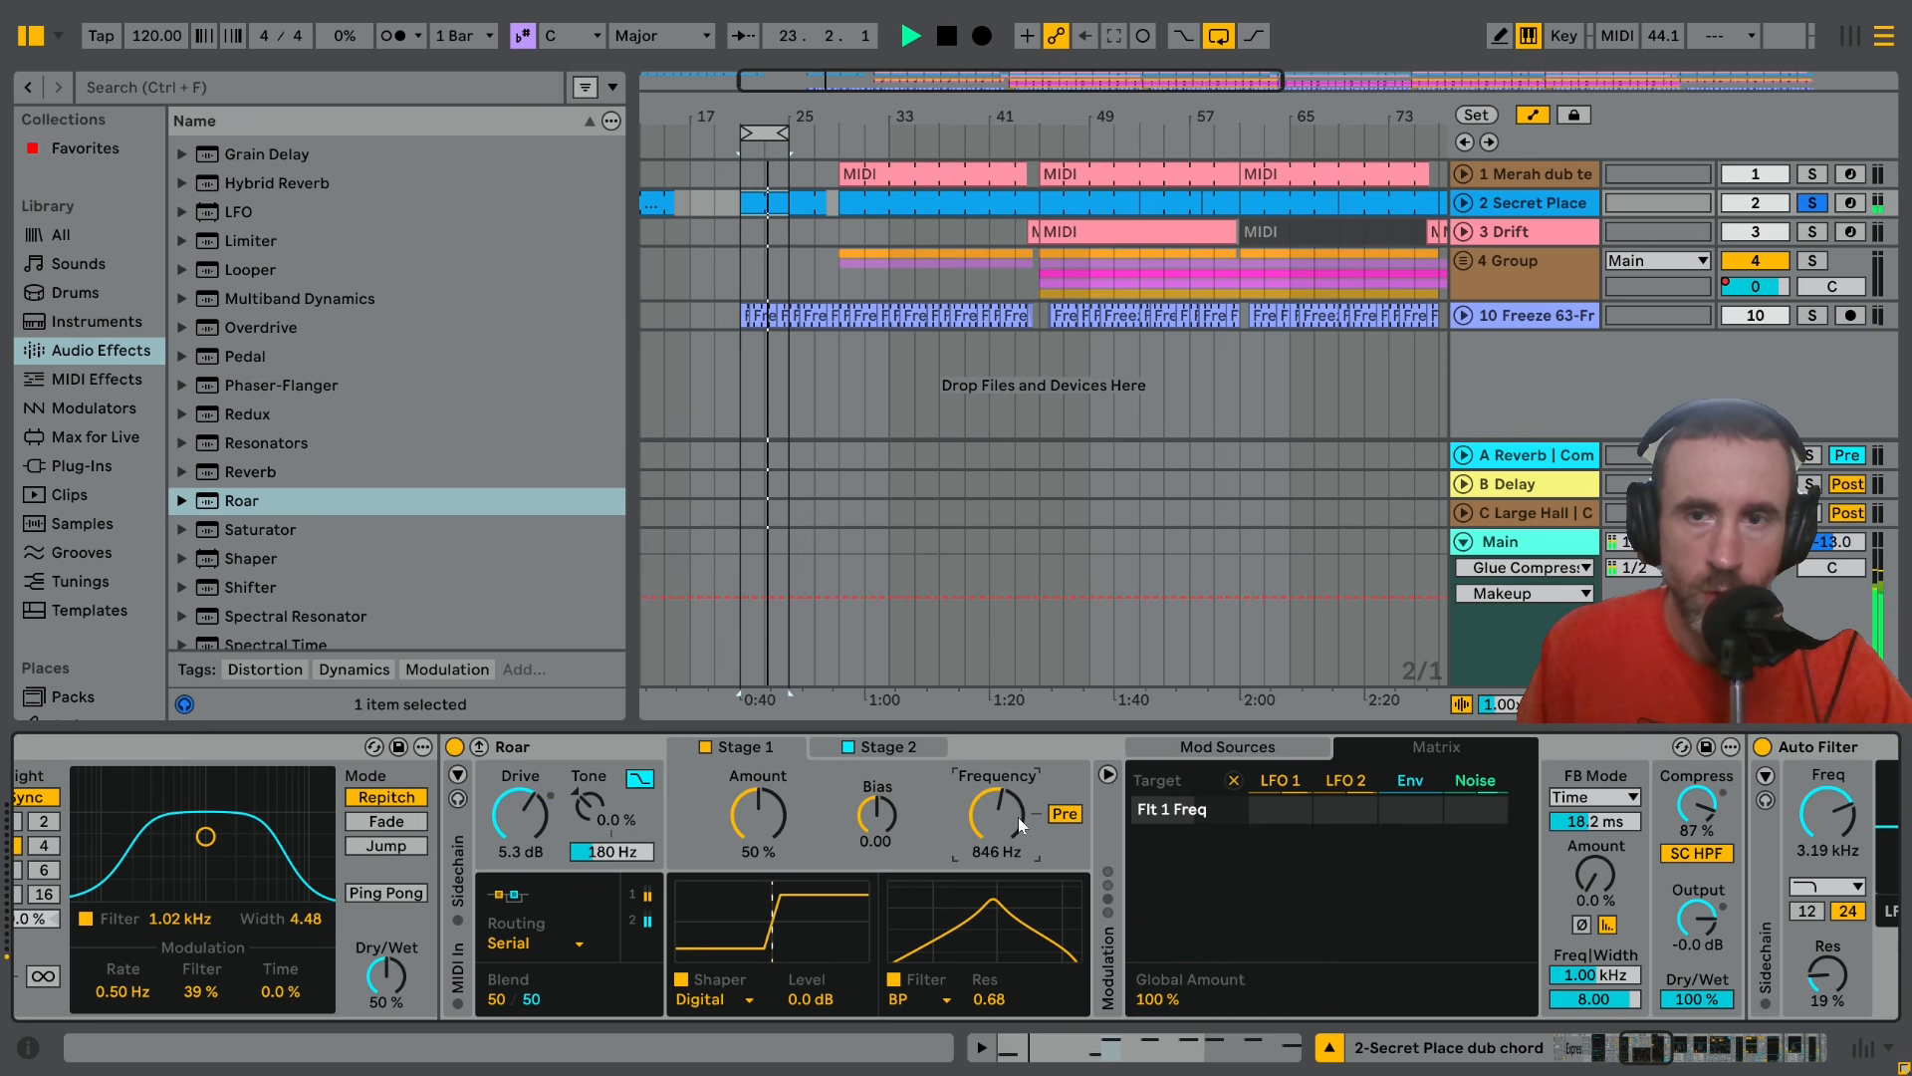
left_click_drag(1378, 803, 1410, 900)
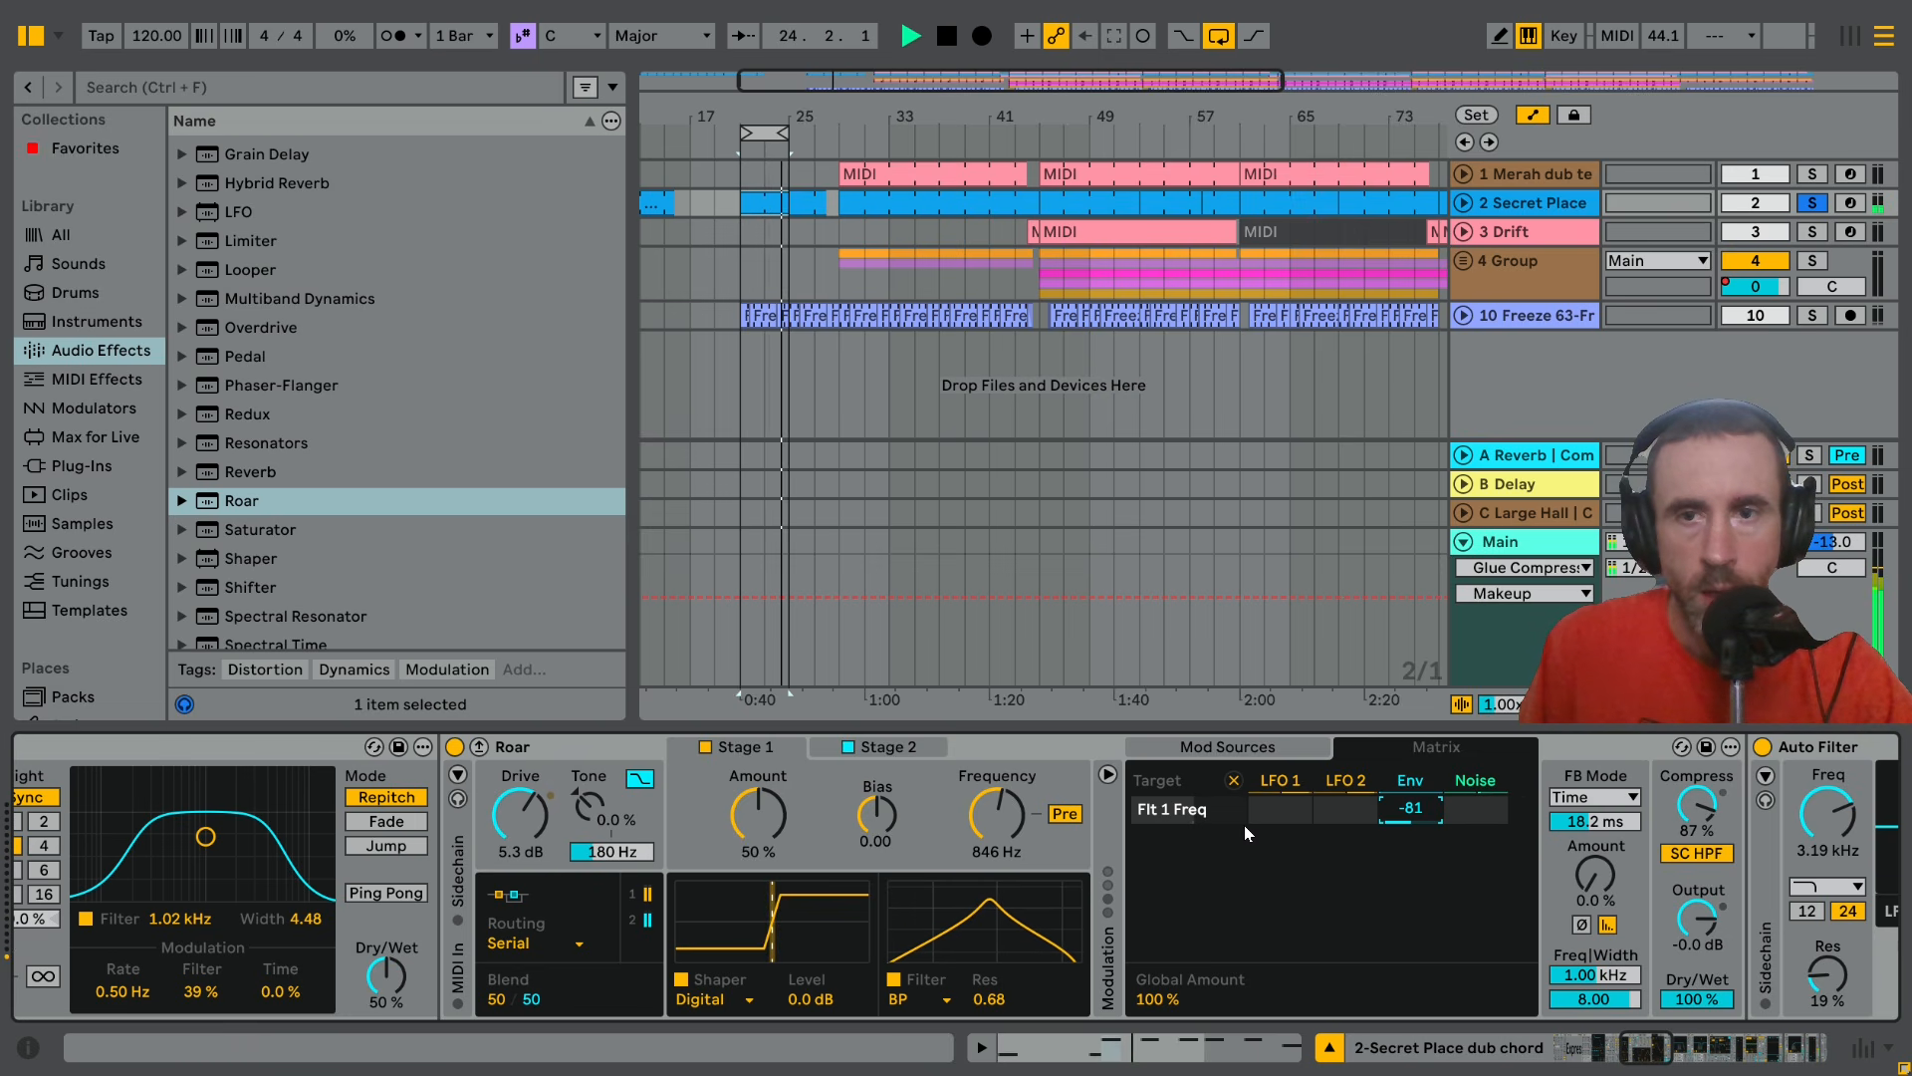
Modulate Stage 1's shaper amount with LFO 1 at 34 in Roar's modulation matrix
left_click(765, 824)
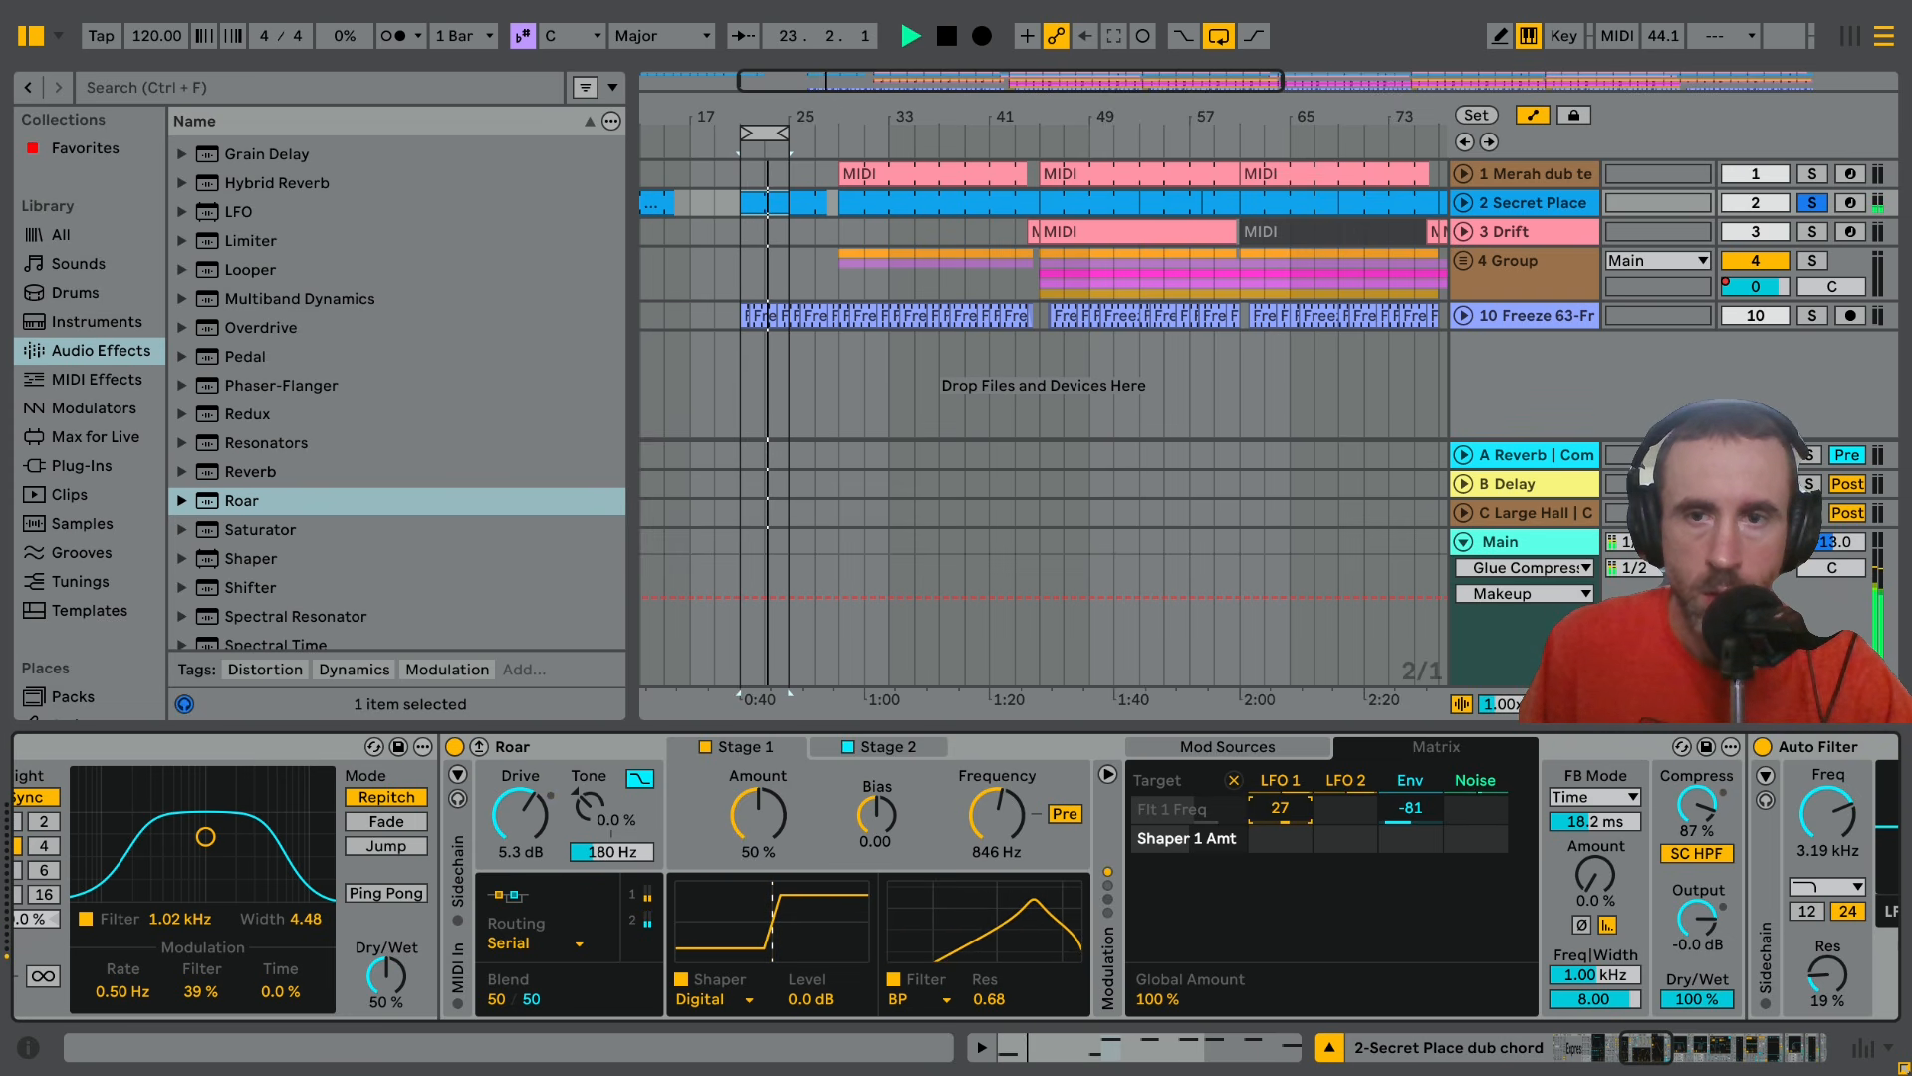
left_click(1285, 837)
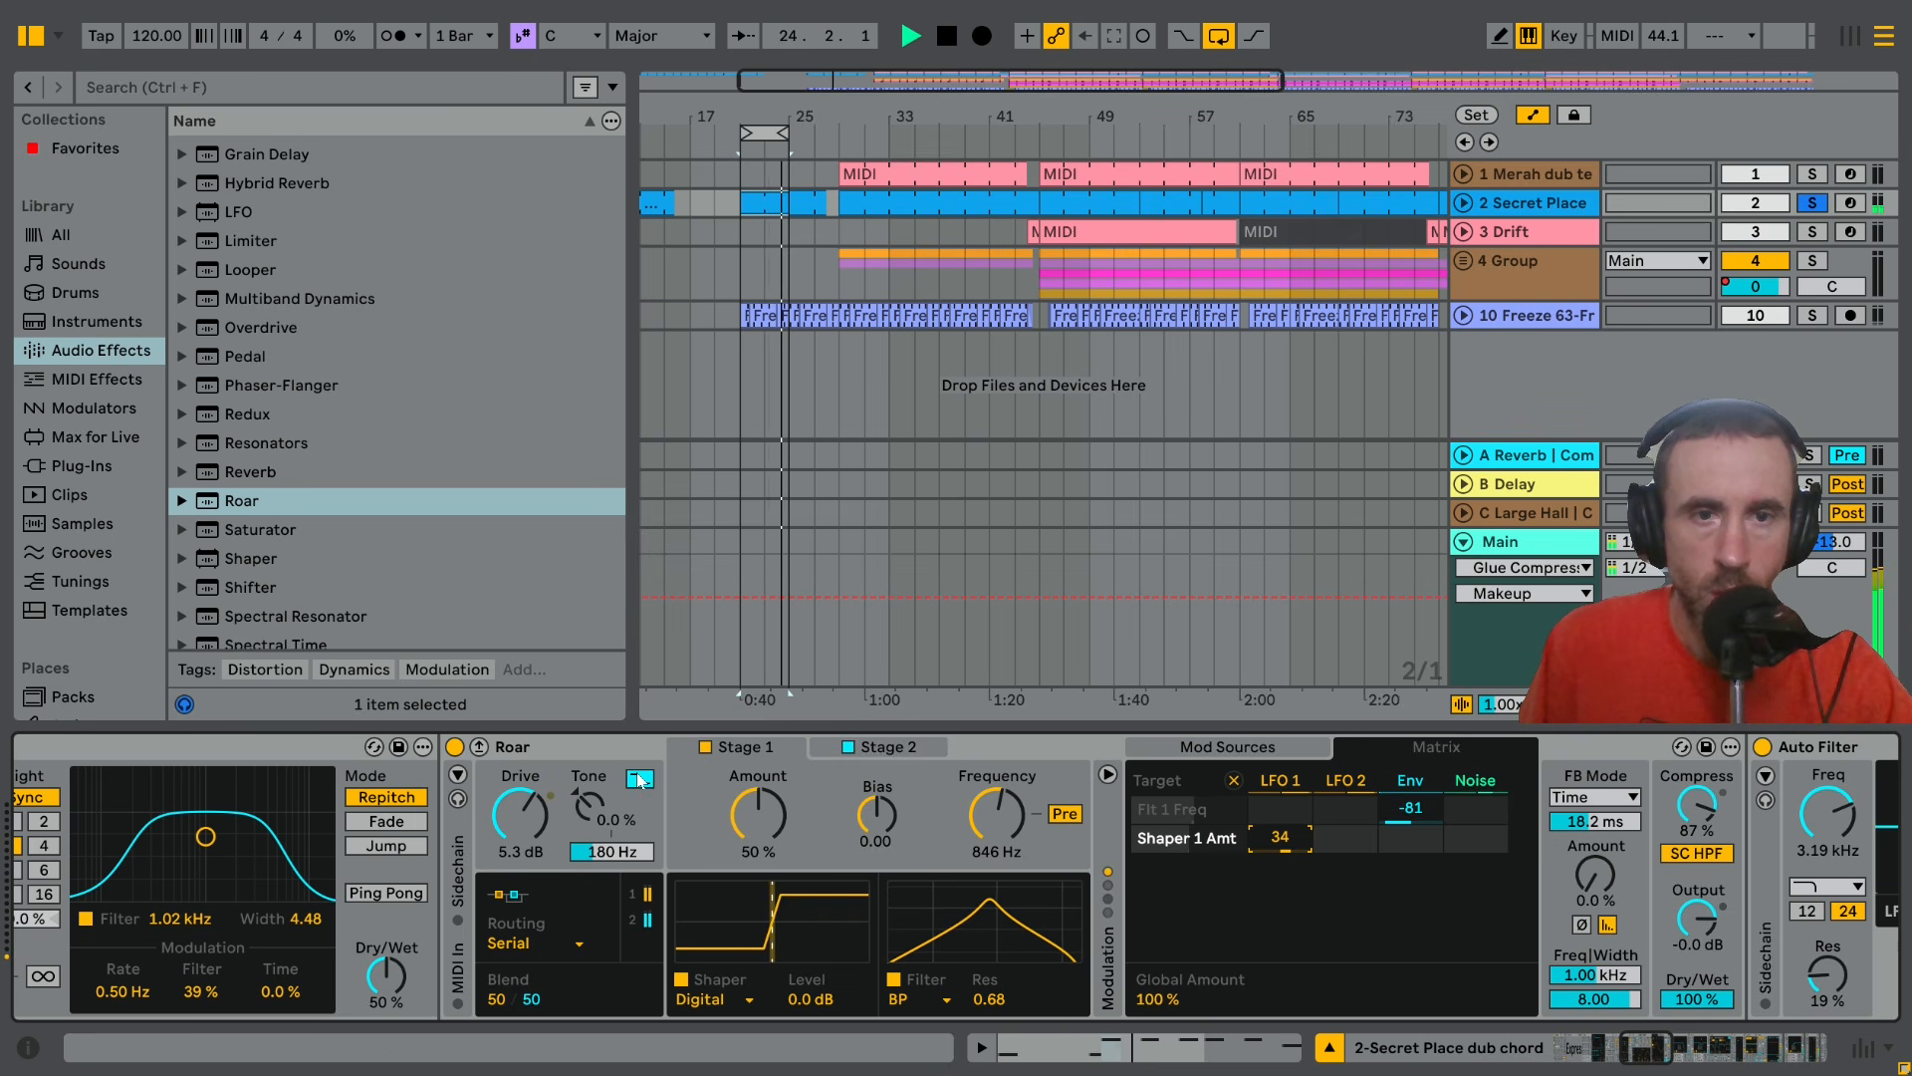
Turn on Roar's tone compensation and set the tone amount to 59% and the drive to 9.2 dB
left_click_drag(594, 814, 595, 794)
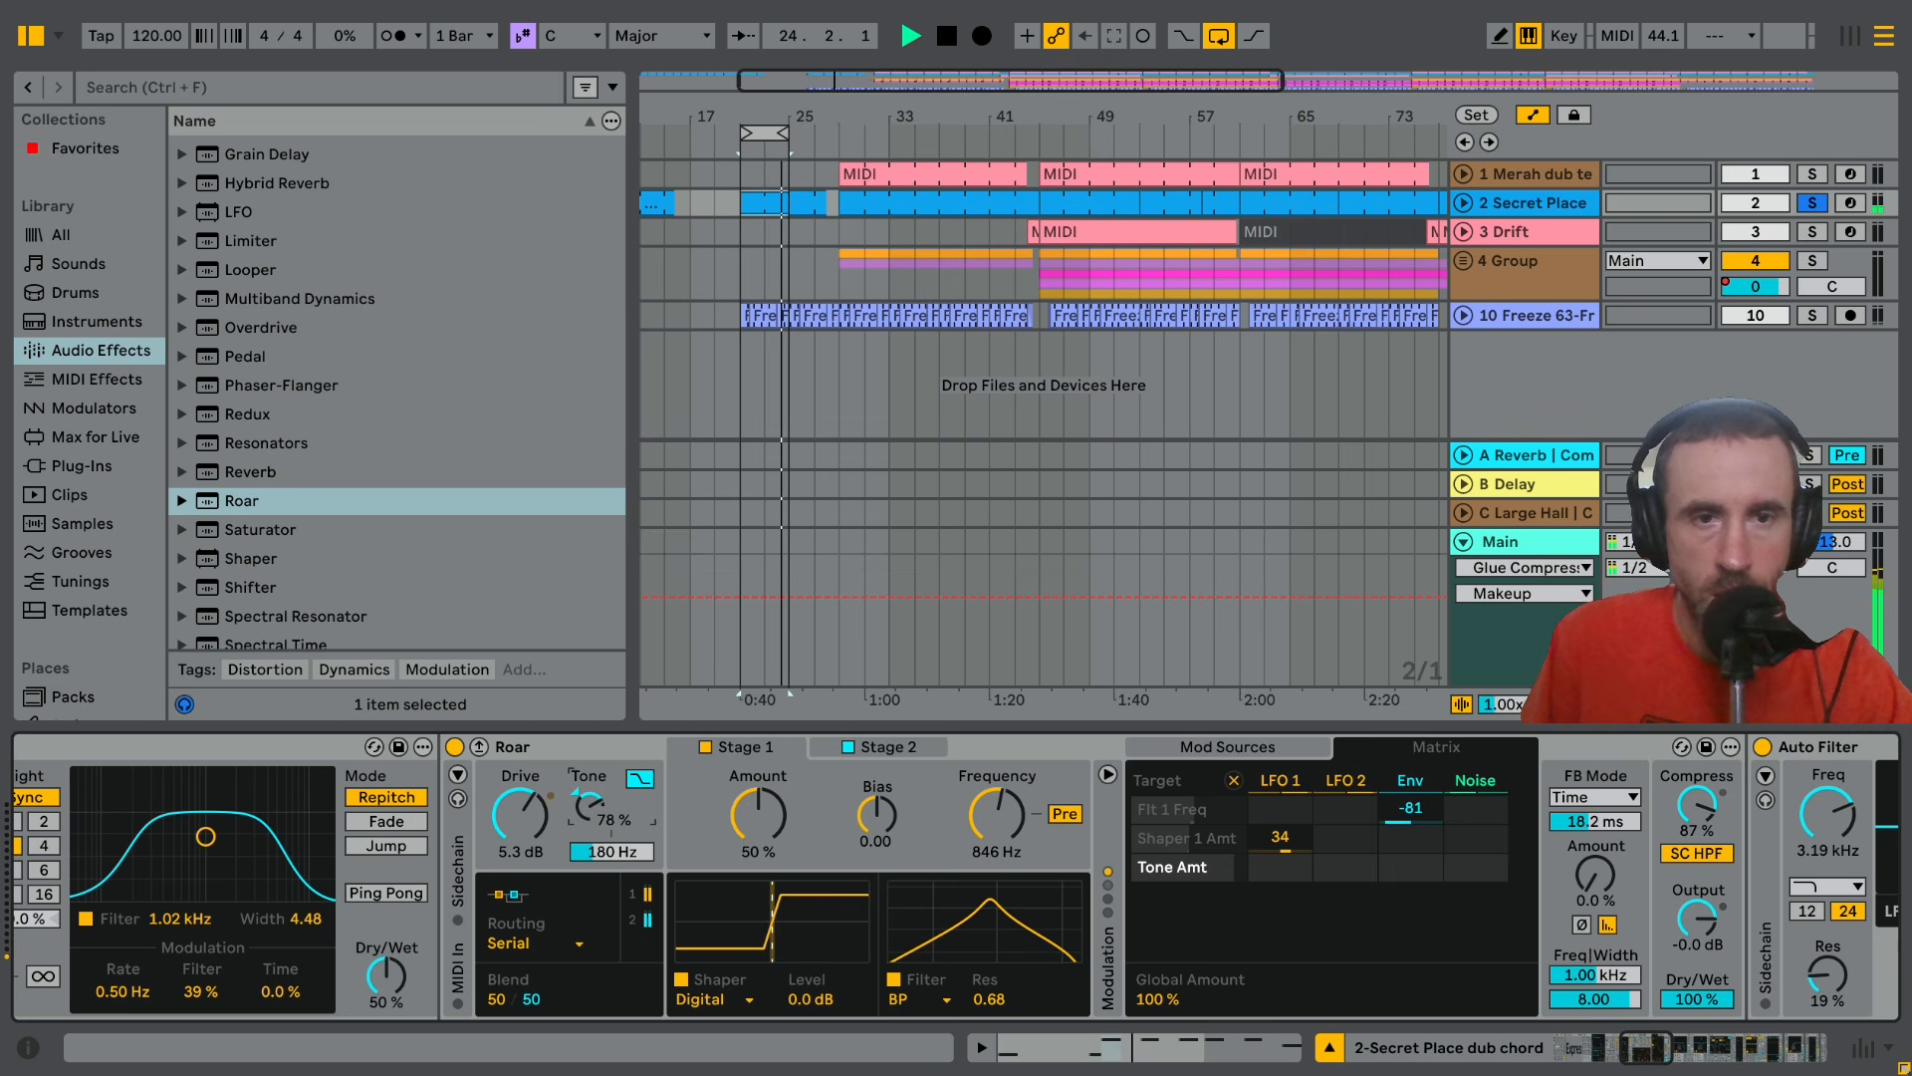
left_click_drag(590, 804, 589, 854)
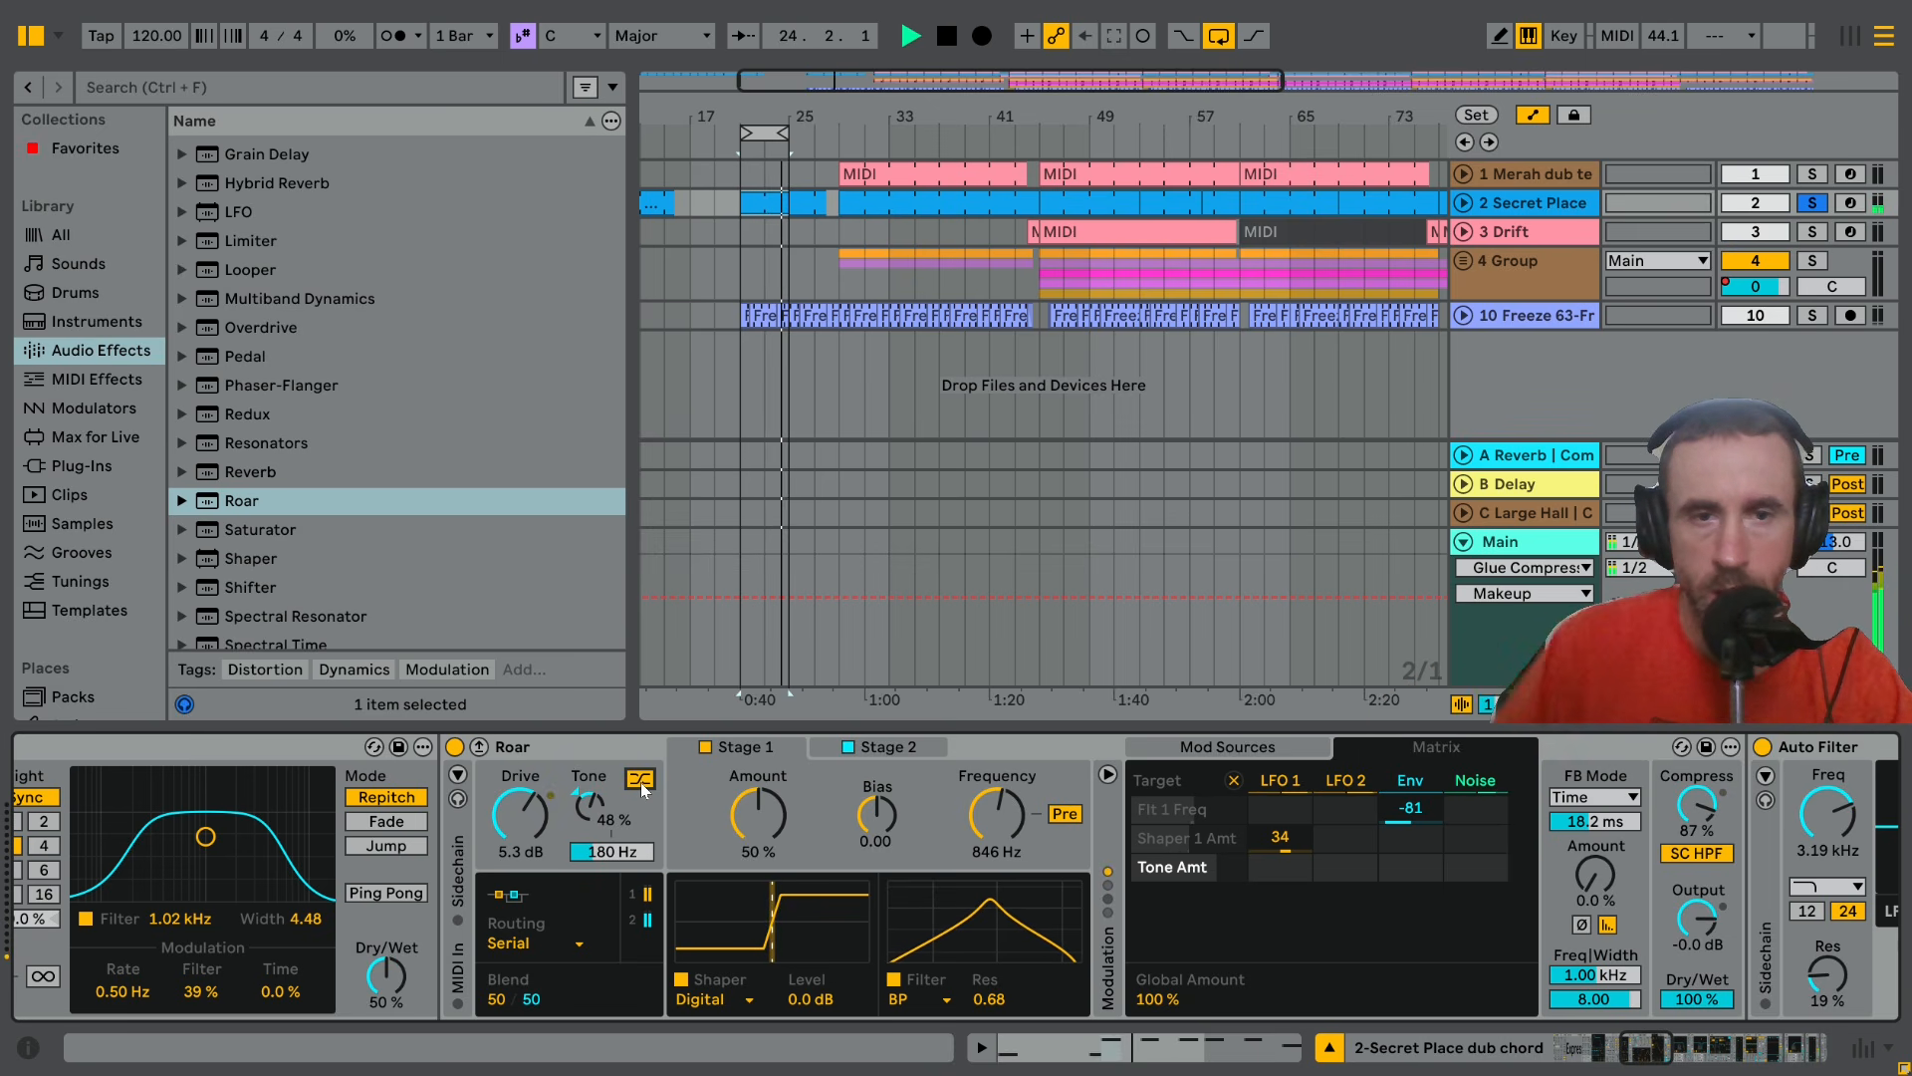
left_click_drag(572, 825, 572, 803)
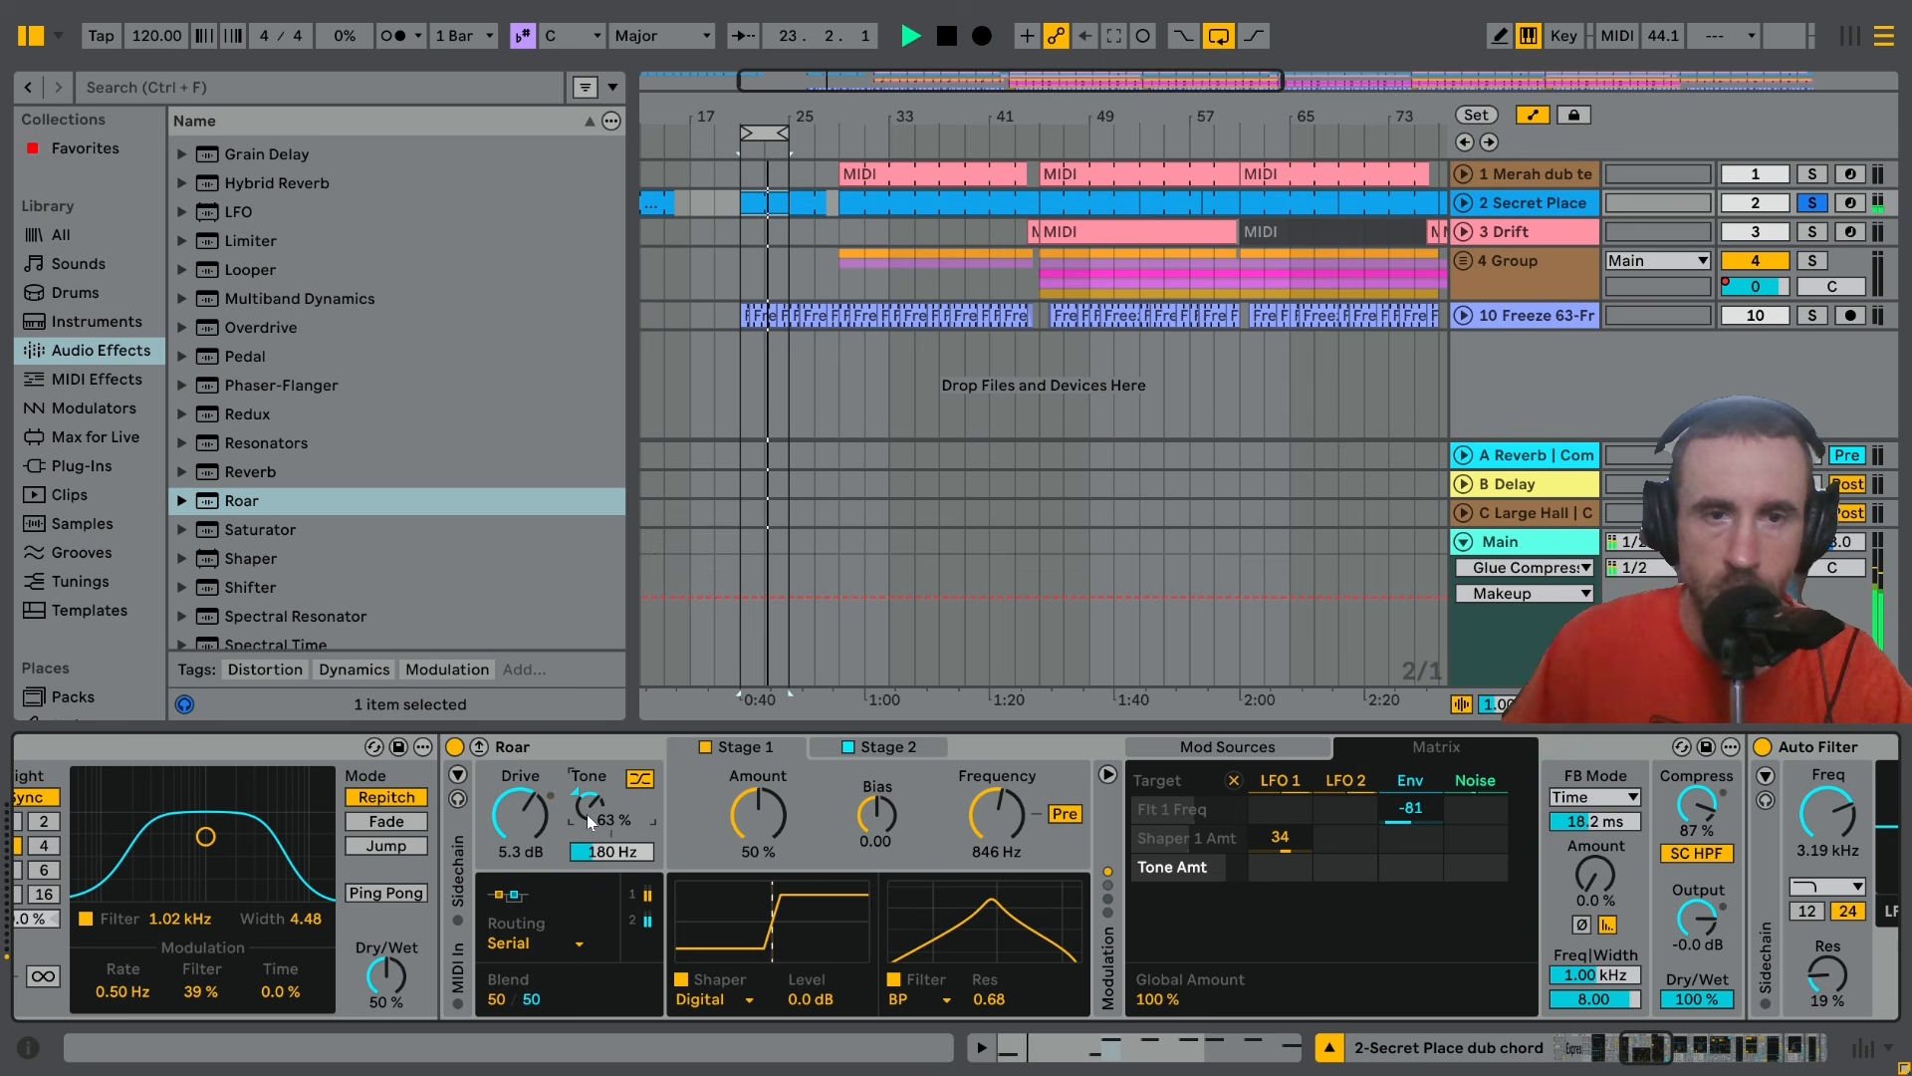
left_click_drag(589, 806, 557, 856)
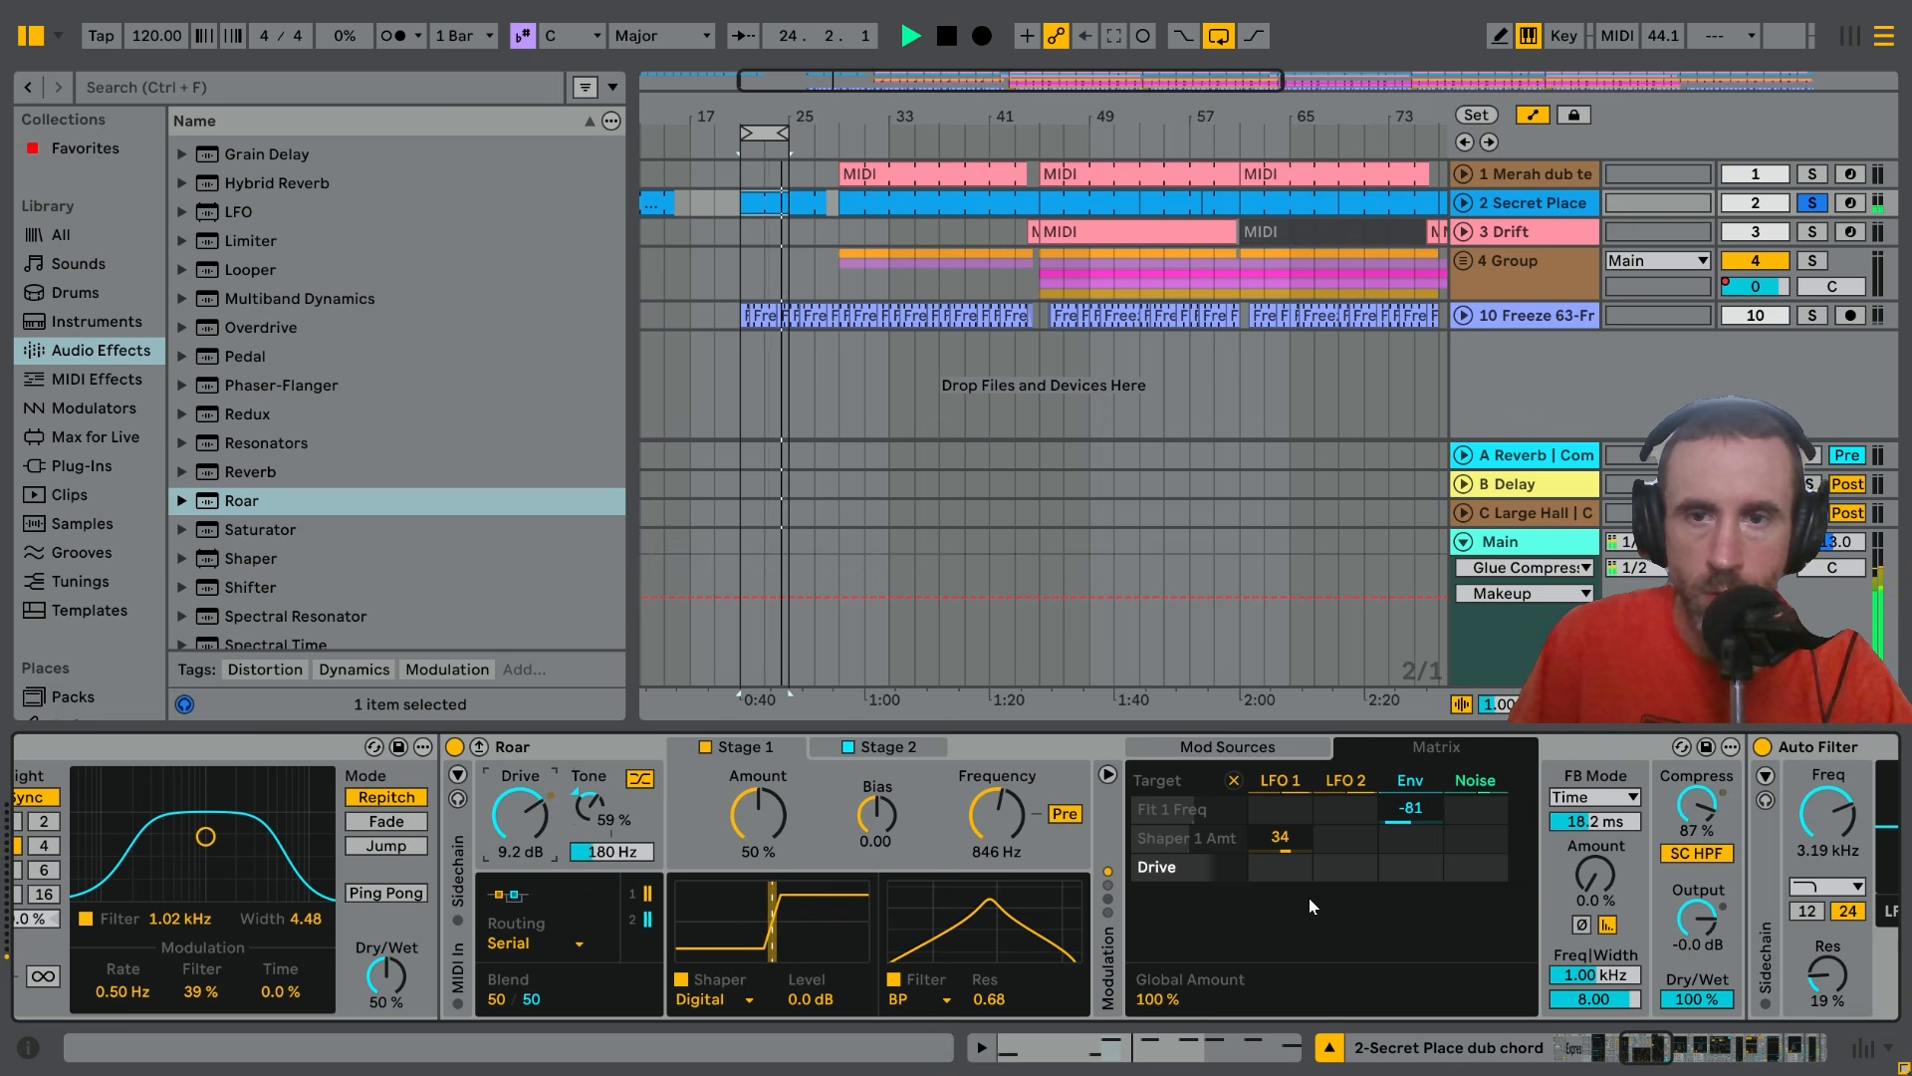
Modulate the tone amount with LFO 1 at 38, and lower the tone to 37% and the drive to 6.7 dB
left_click(599, 798)
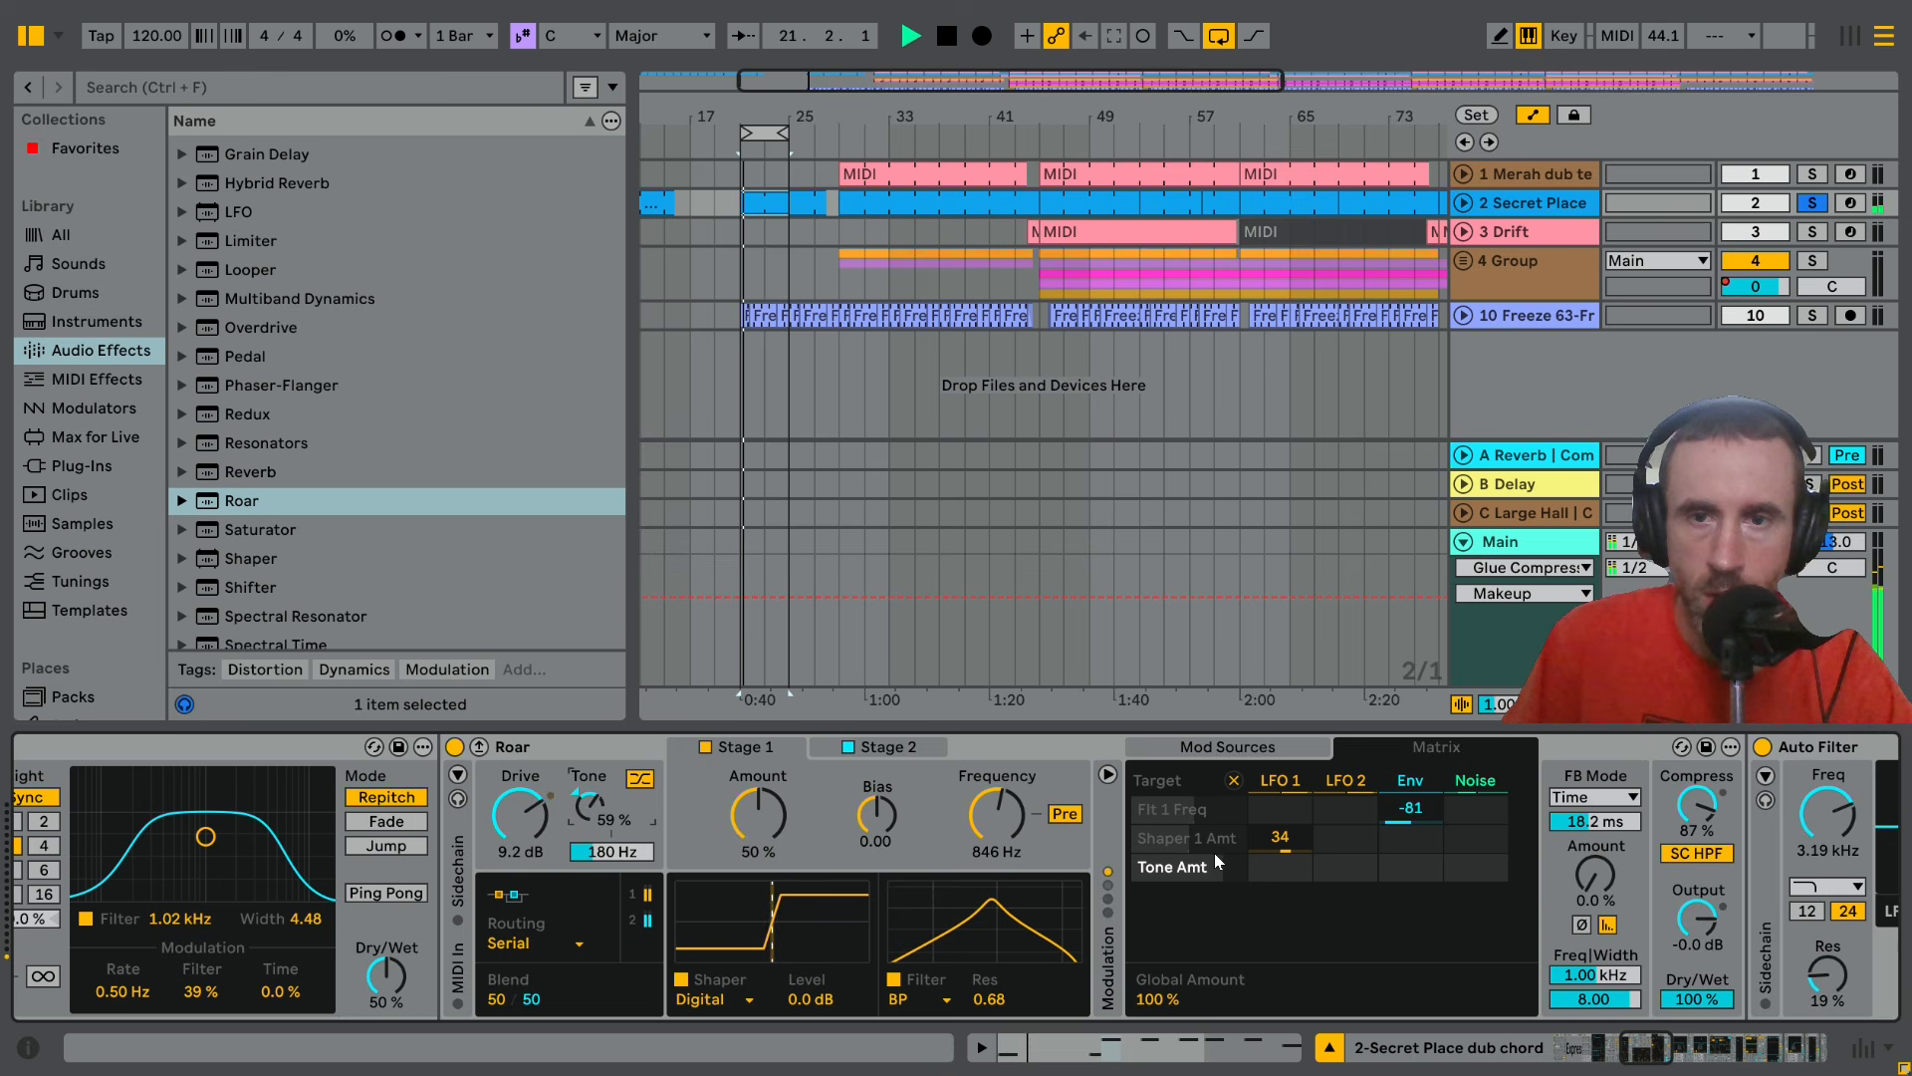
left_click_drag(1291, 869, 1291, 865)
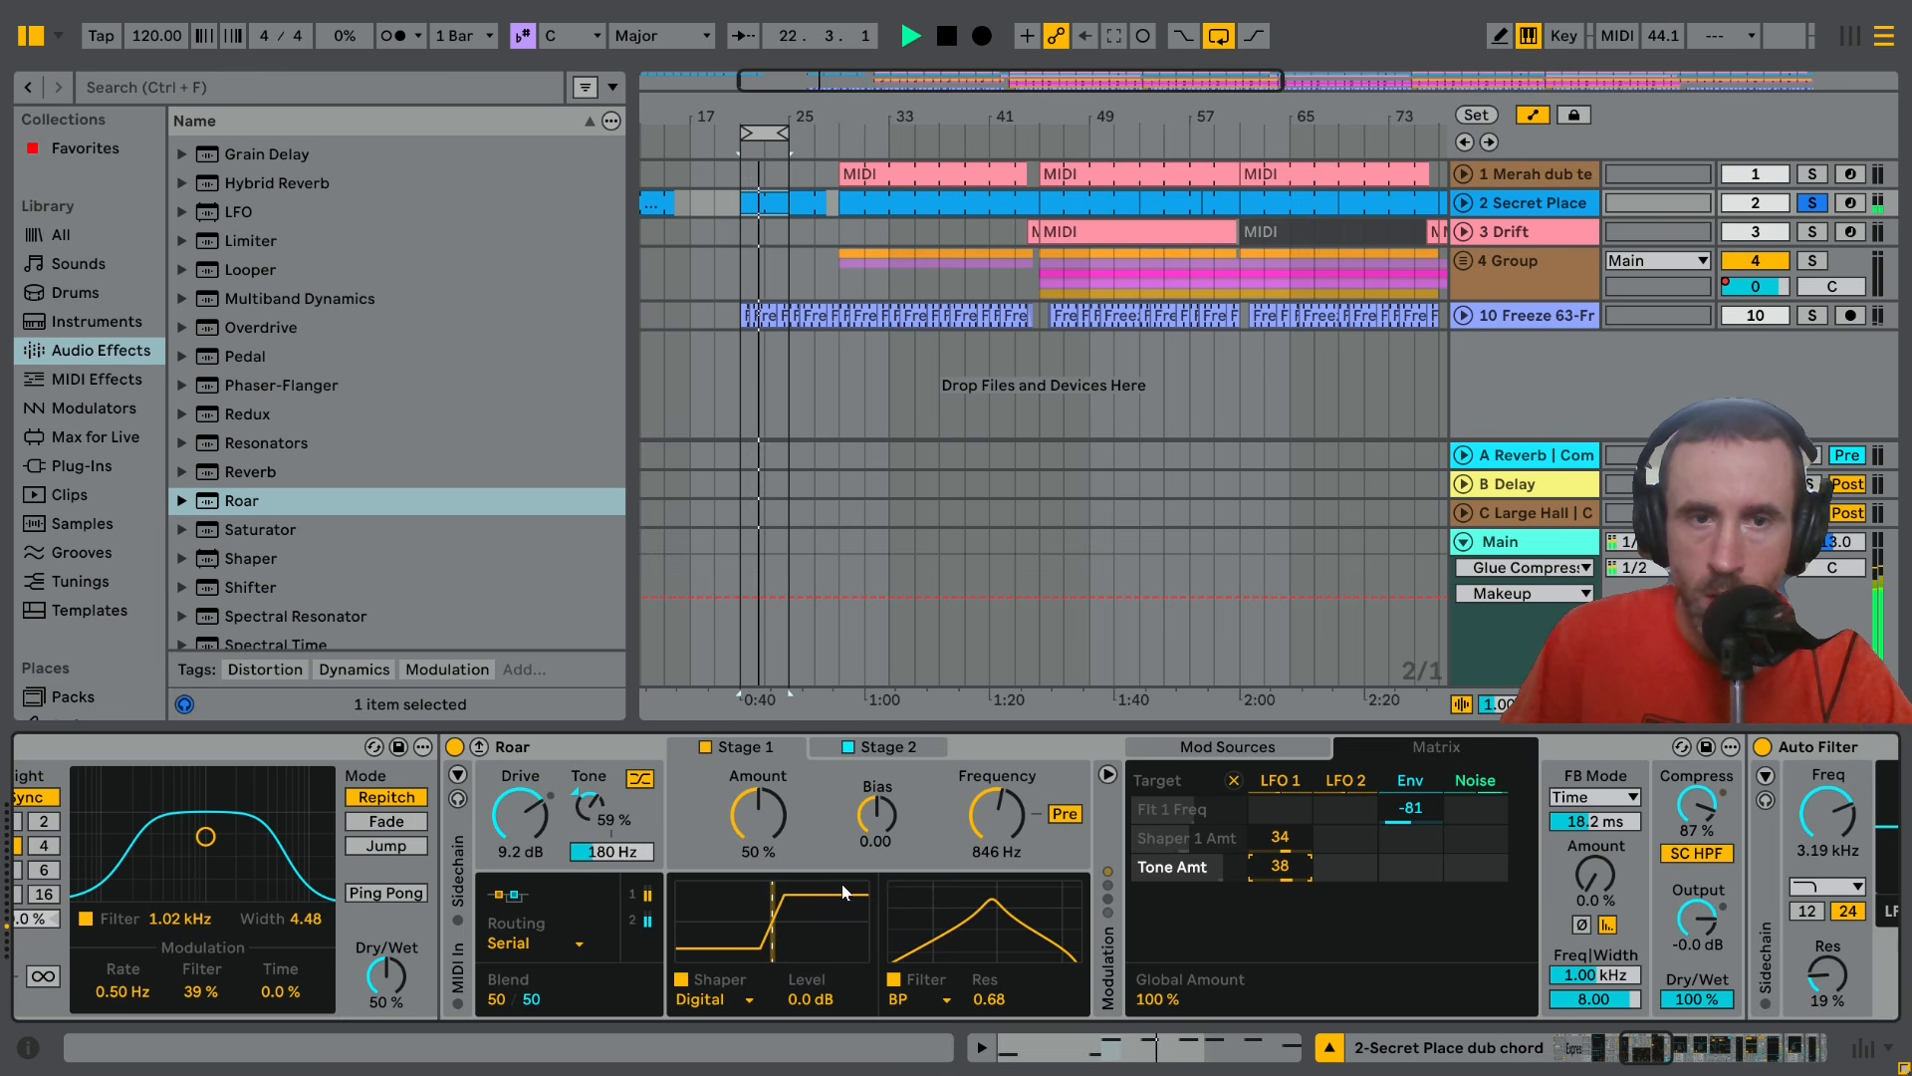
left_click(597, 808)
left_click_drag(591, 812, 532, 826)
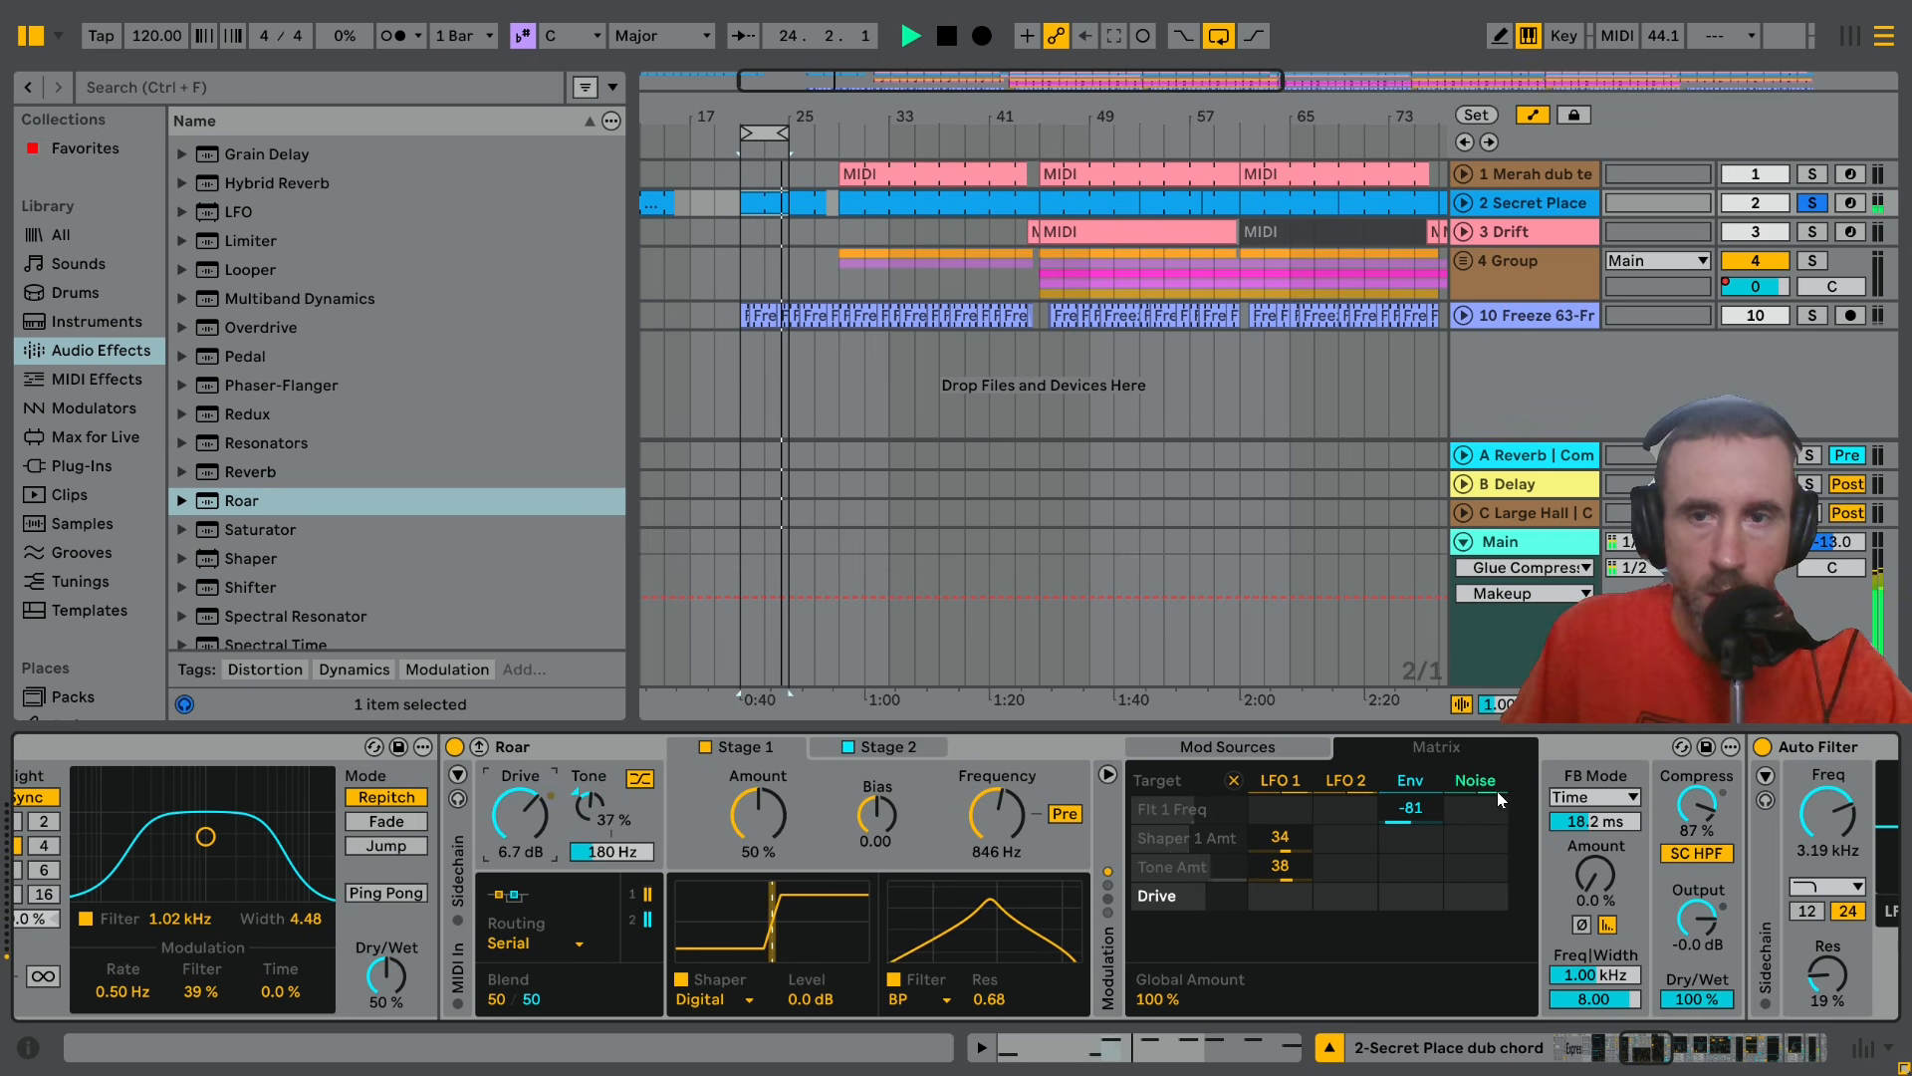
Make LFO 1's Morph parameter a modulation target and modulate it with LFO 2 at 42
left_click(1291, 790)
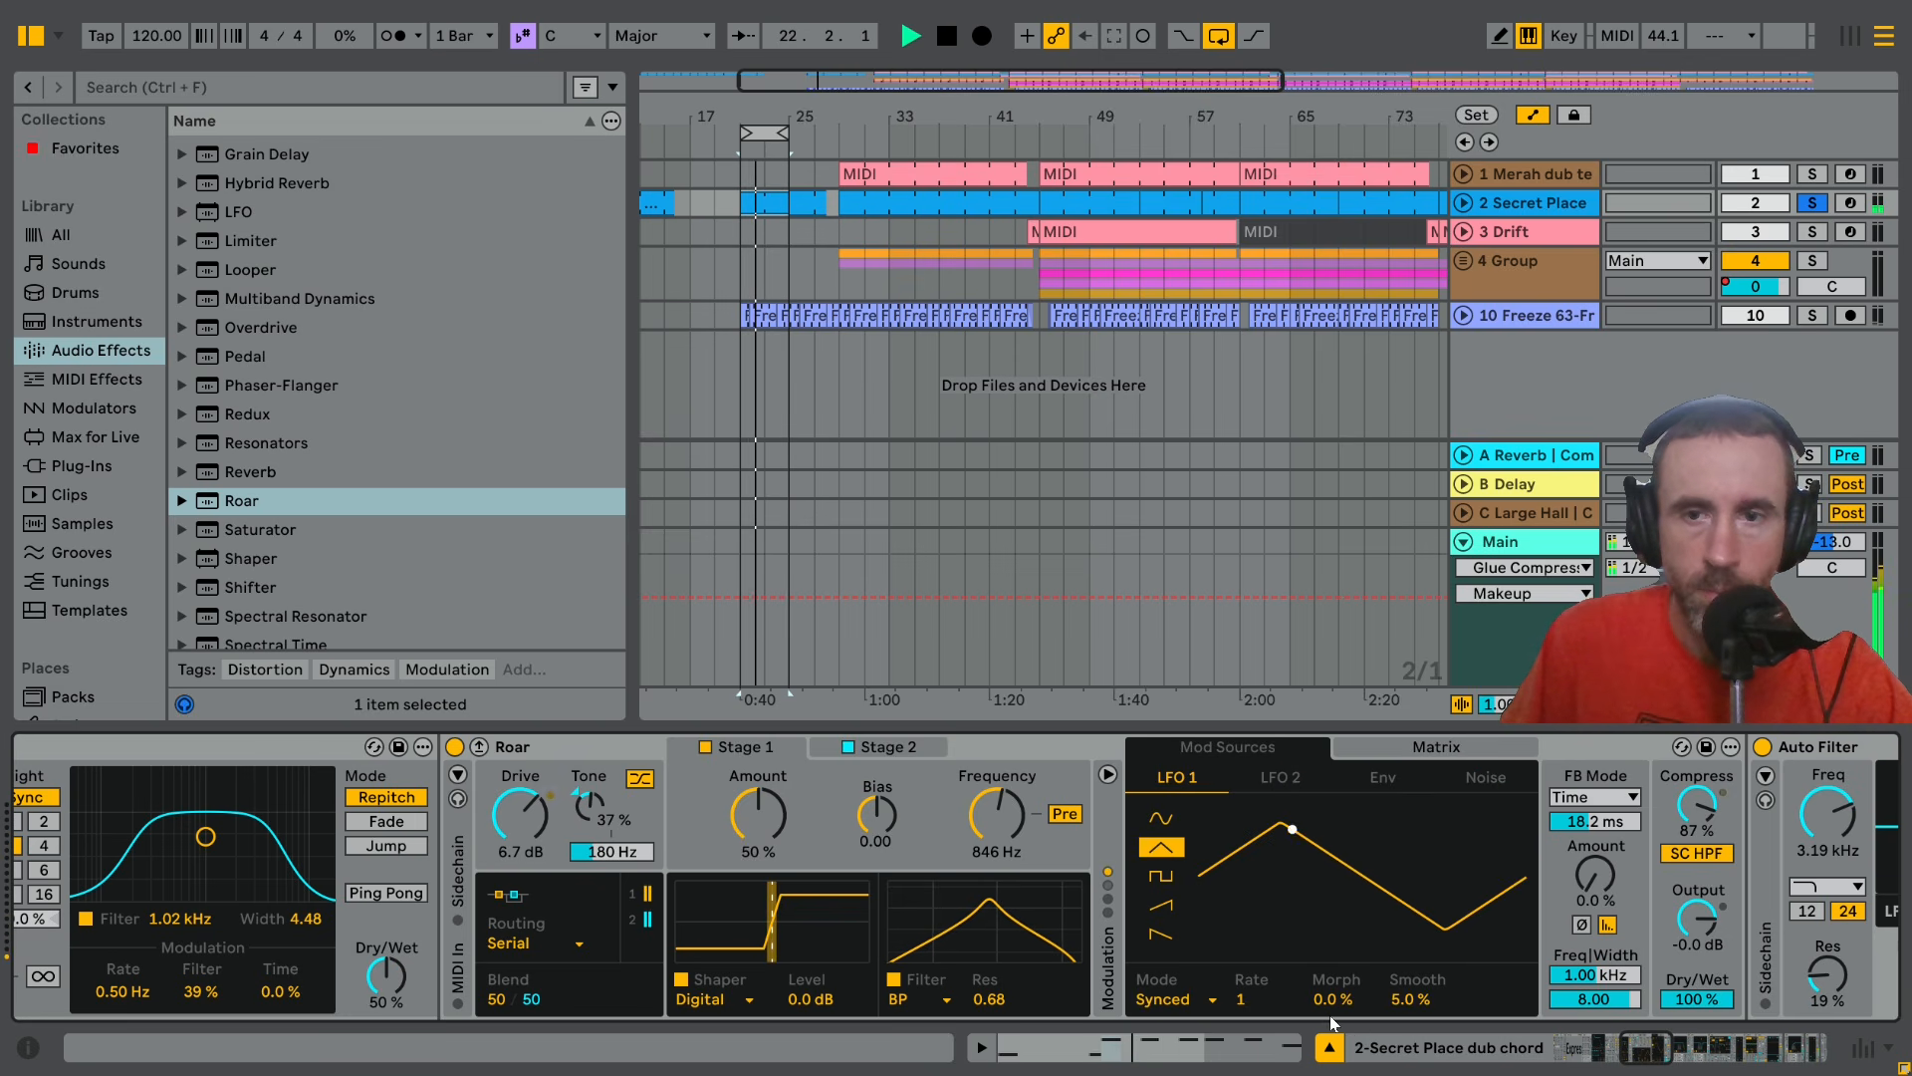
left_click(1415, 749)
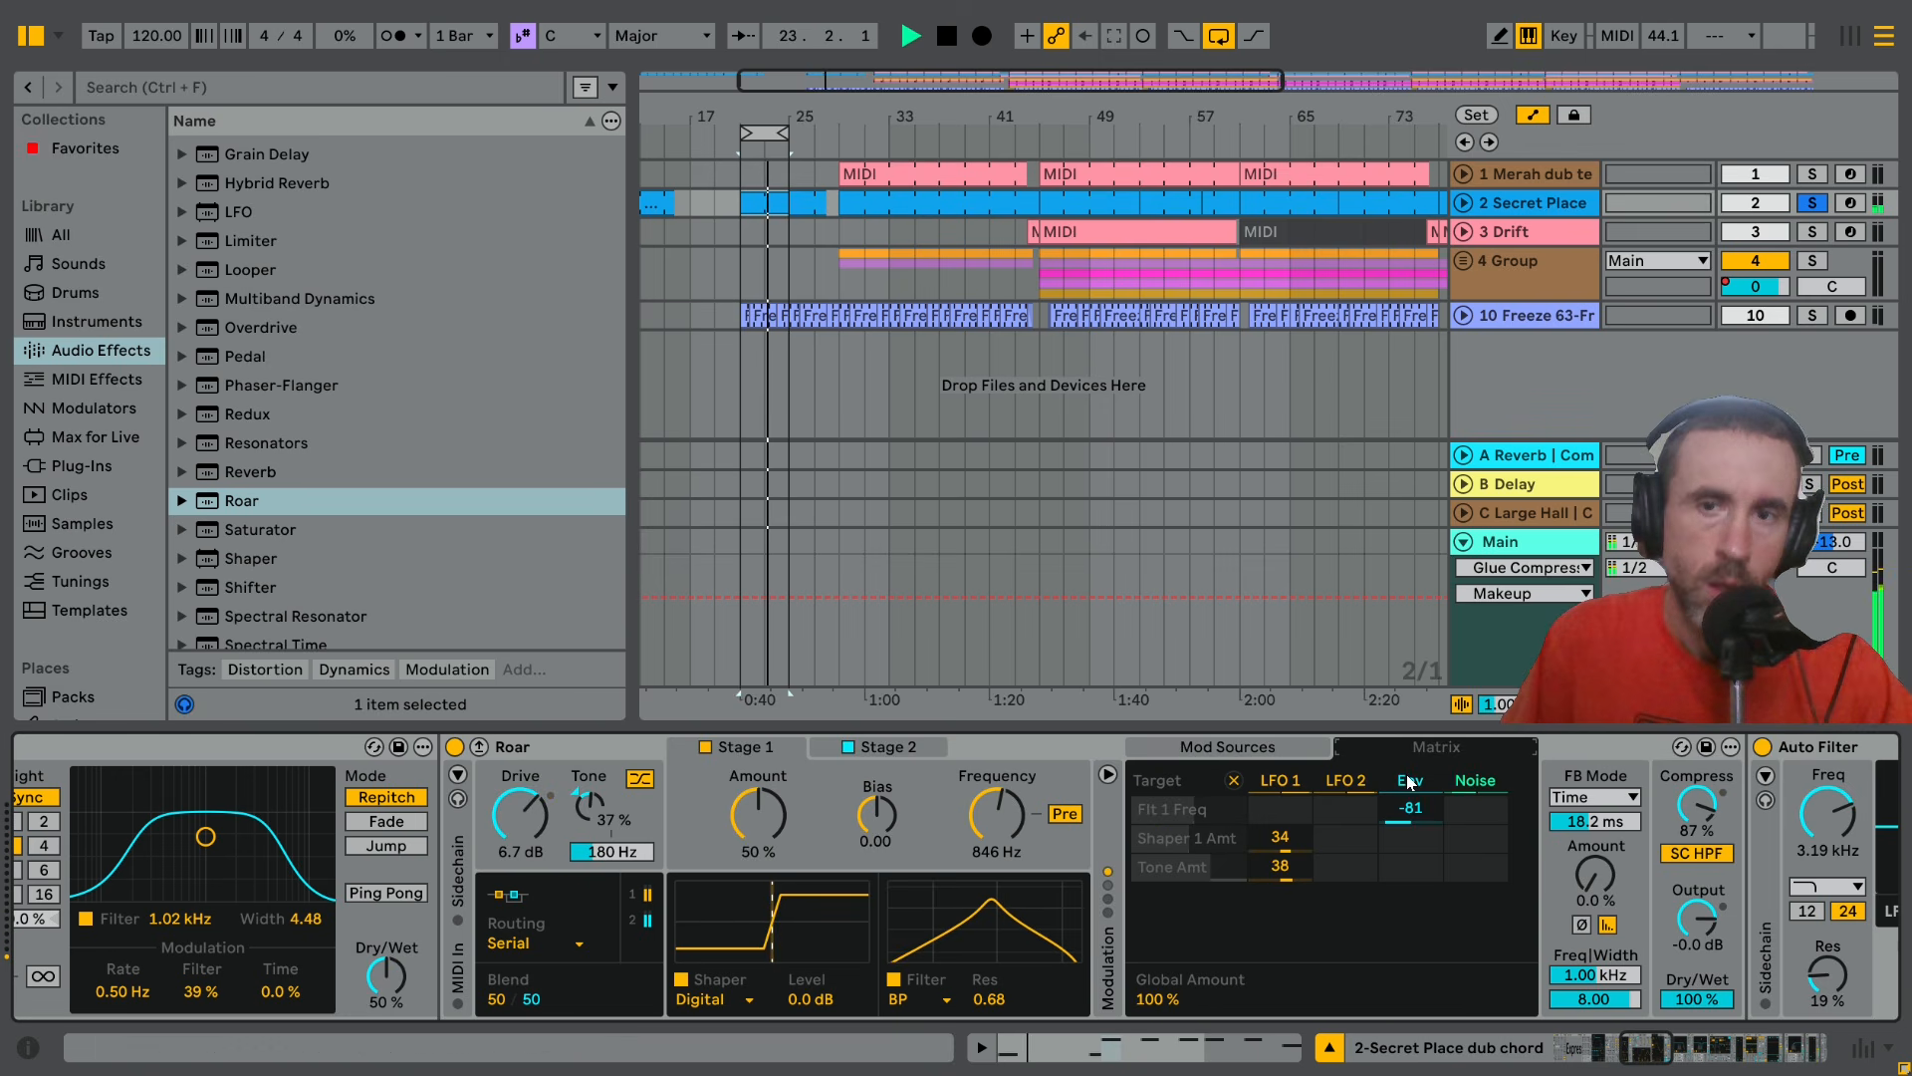
left_click(1272, 780)
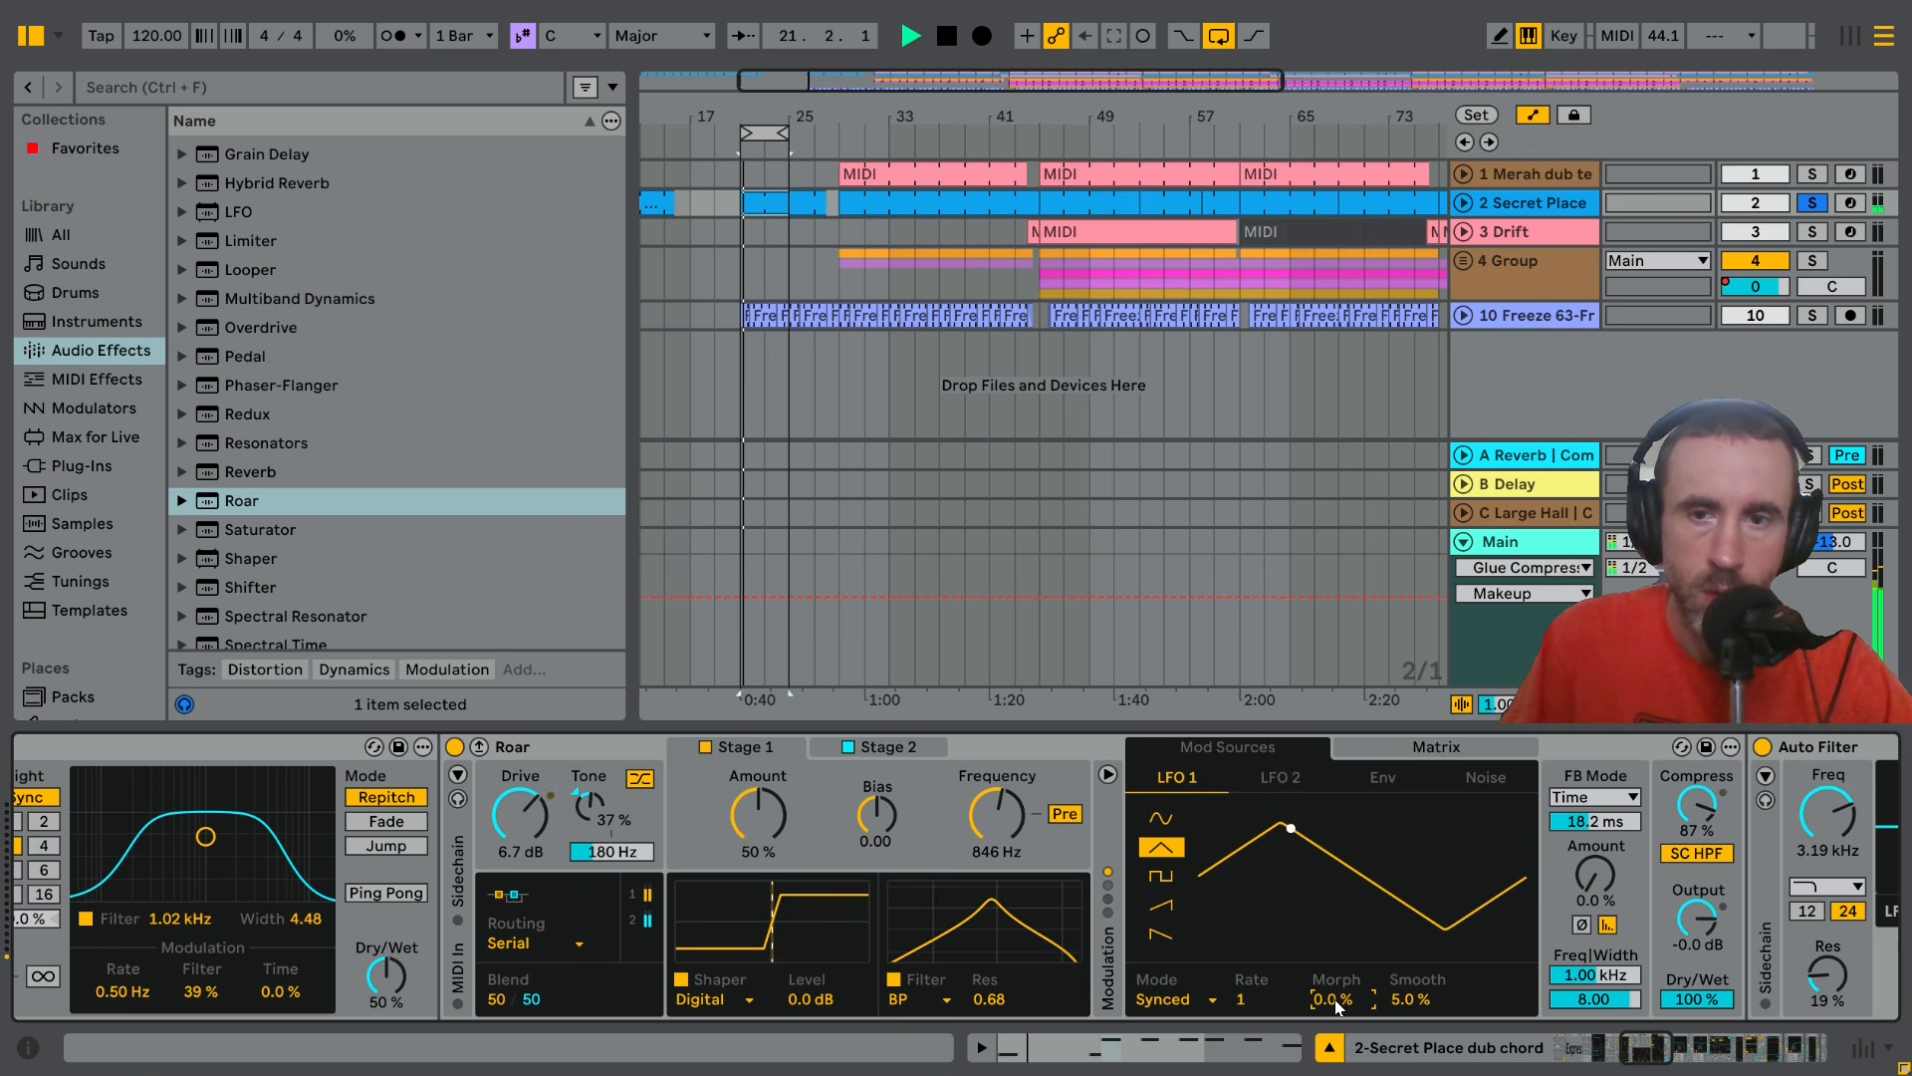
left_click(1418, 745)
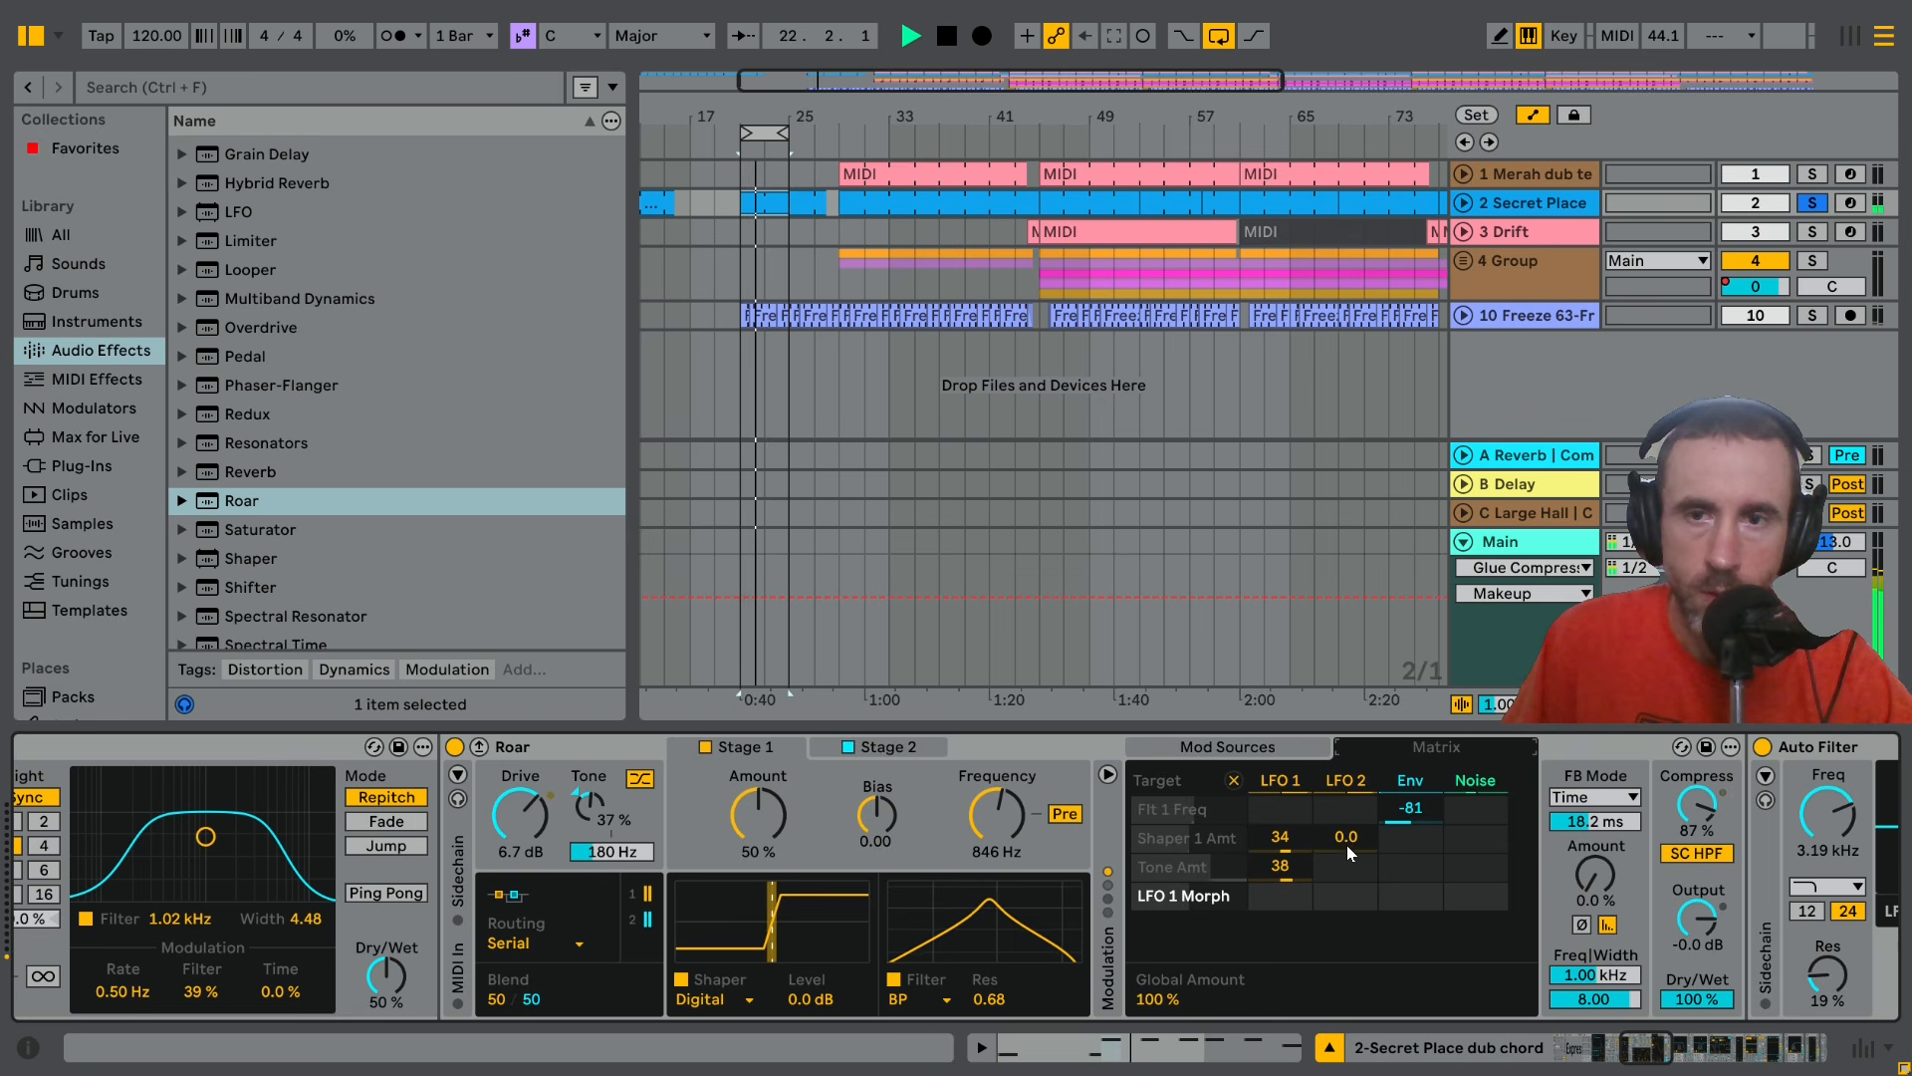
left_click_drag(1344, 907, 1345, 867)
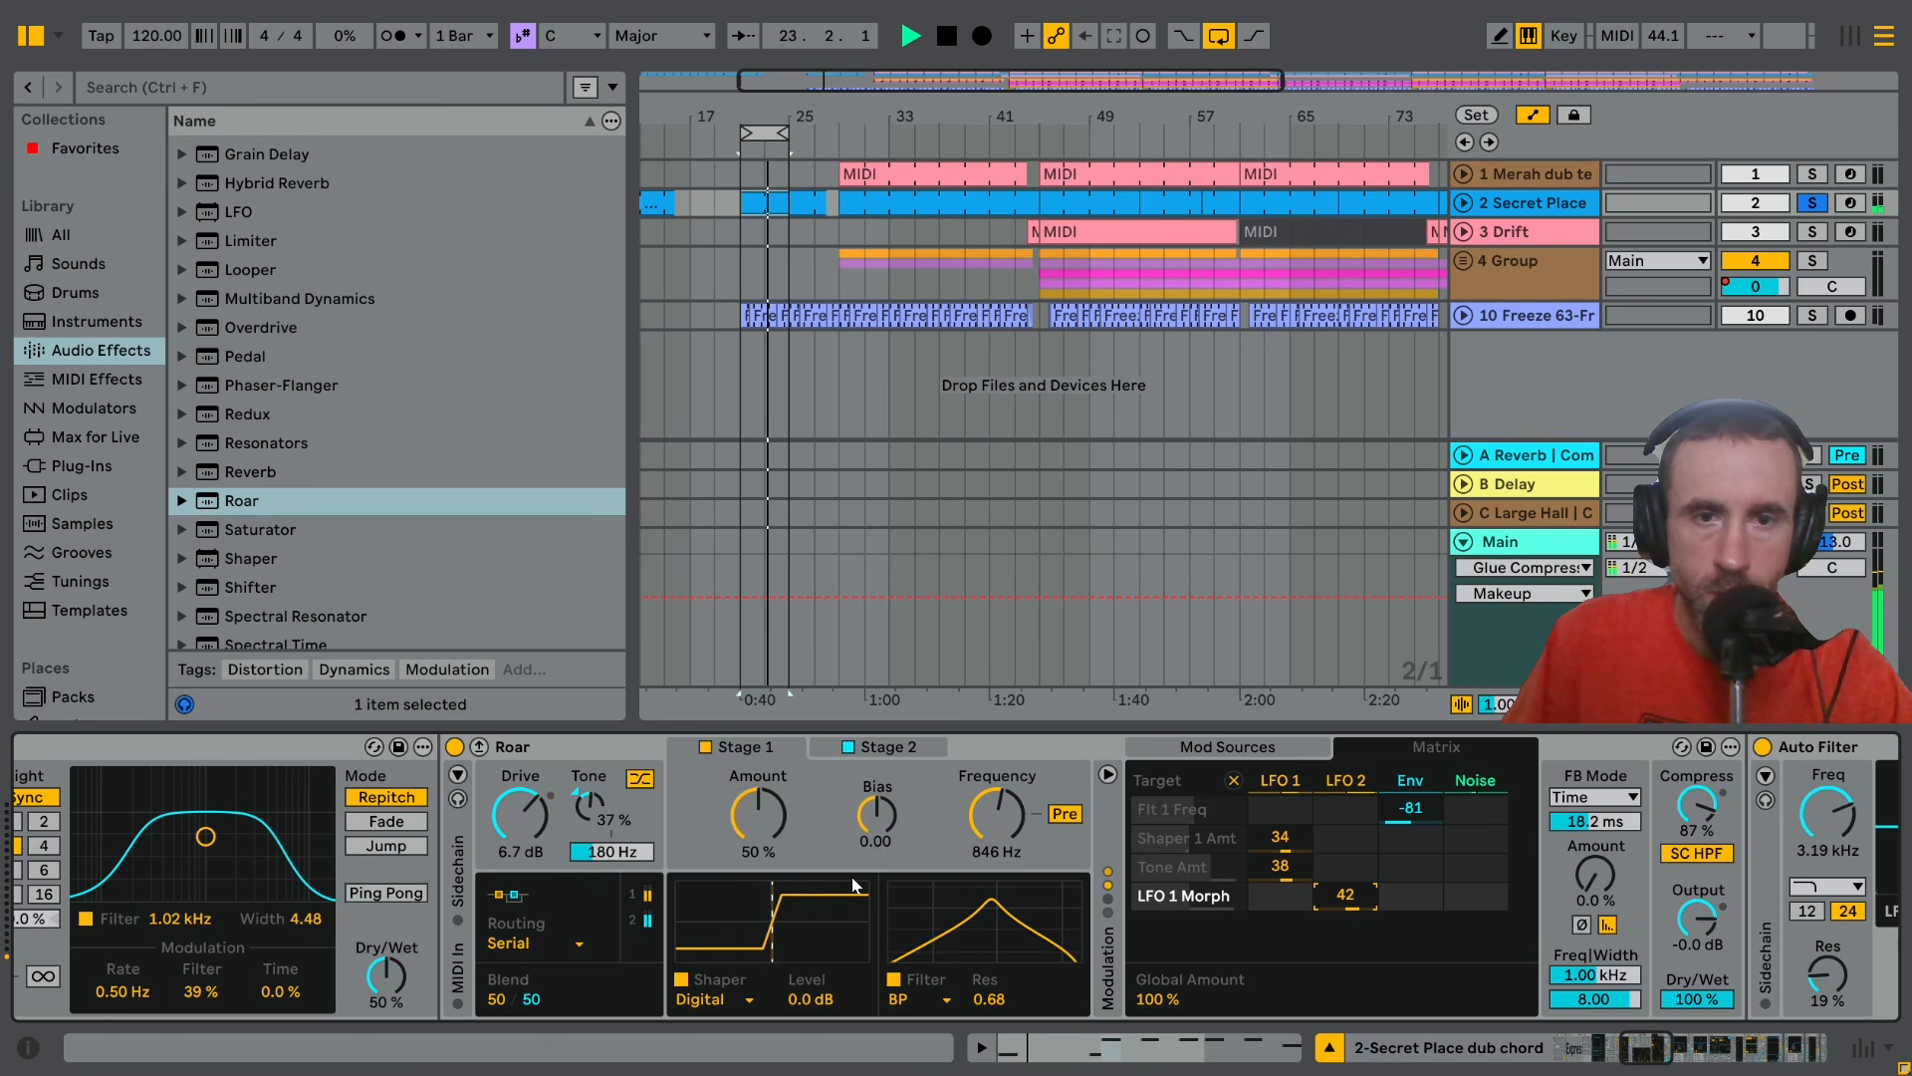
left_click(1006, 813)
left_click_drag(1007, 813, 1006, 782)
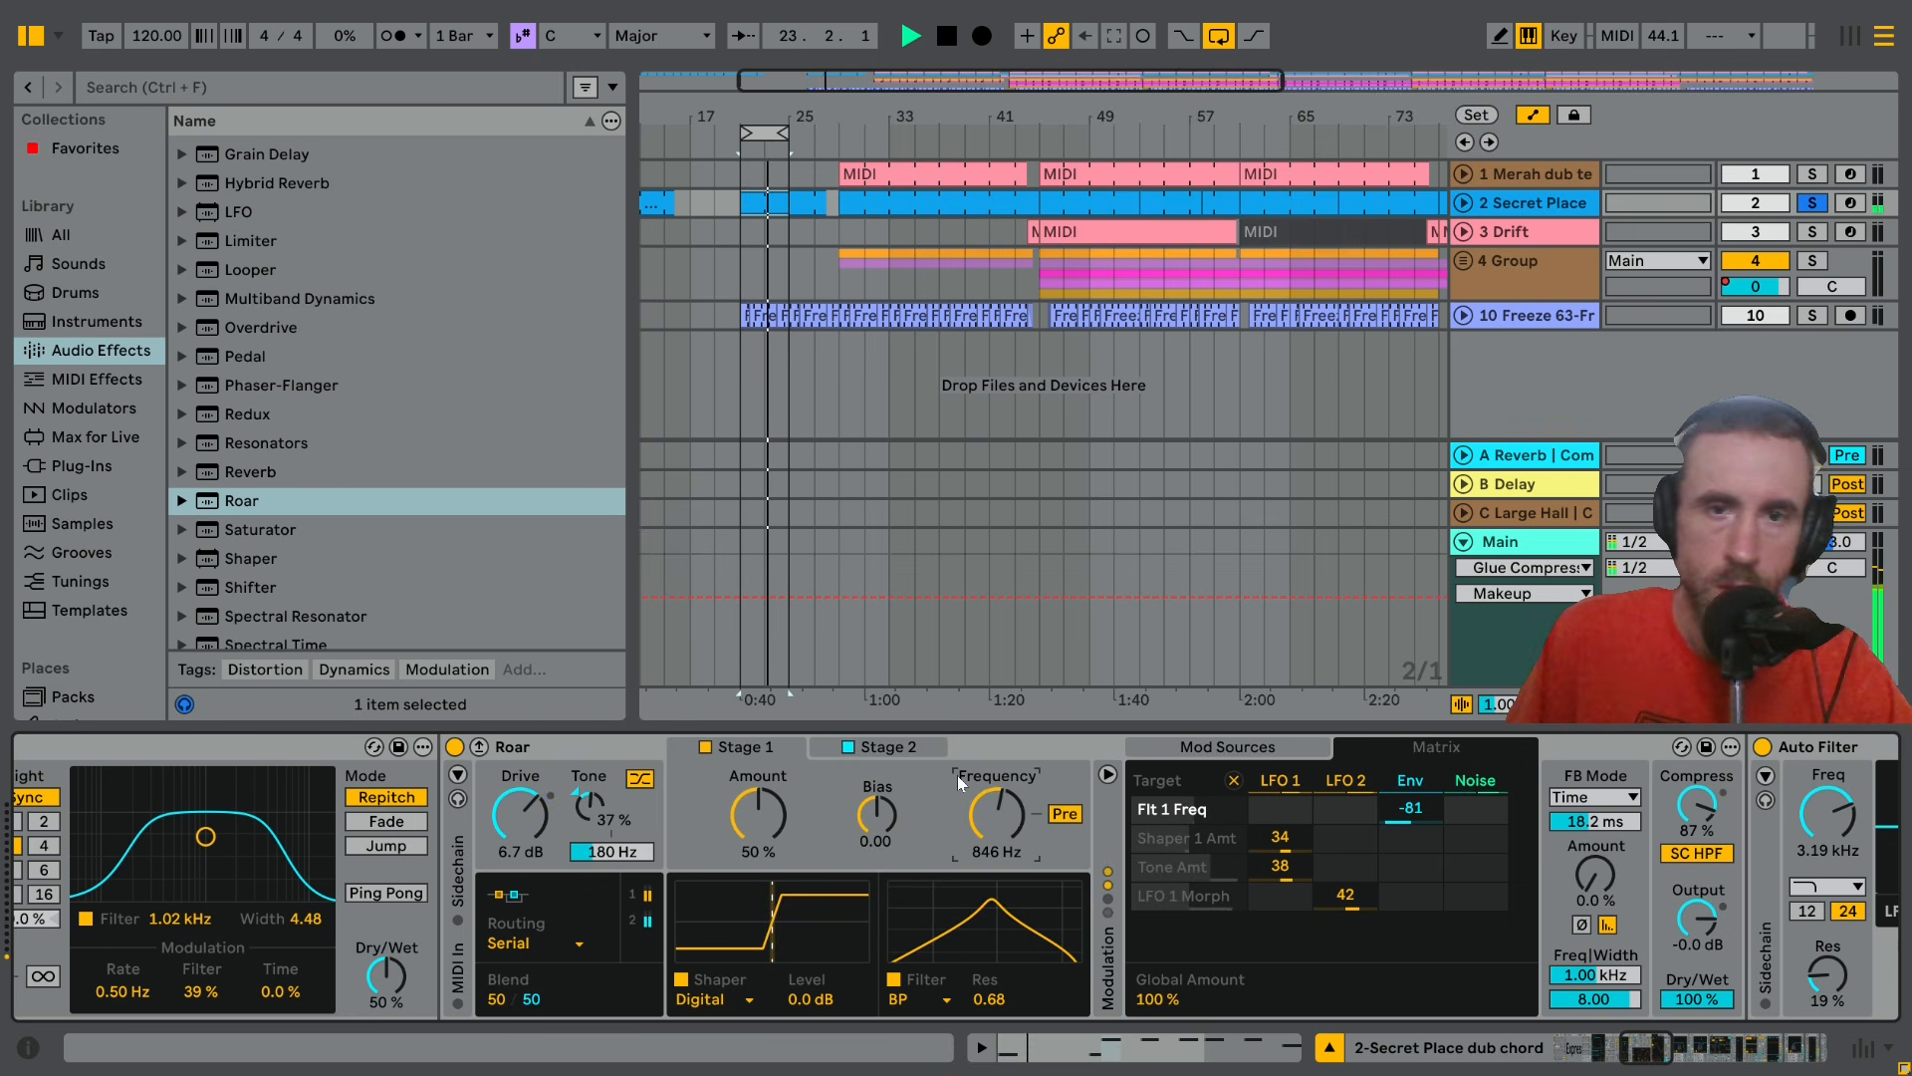
Set the shaper type of Roar's Stage 2 to Shards
left_click(879, 746)
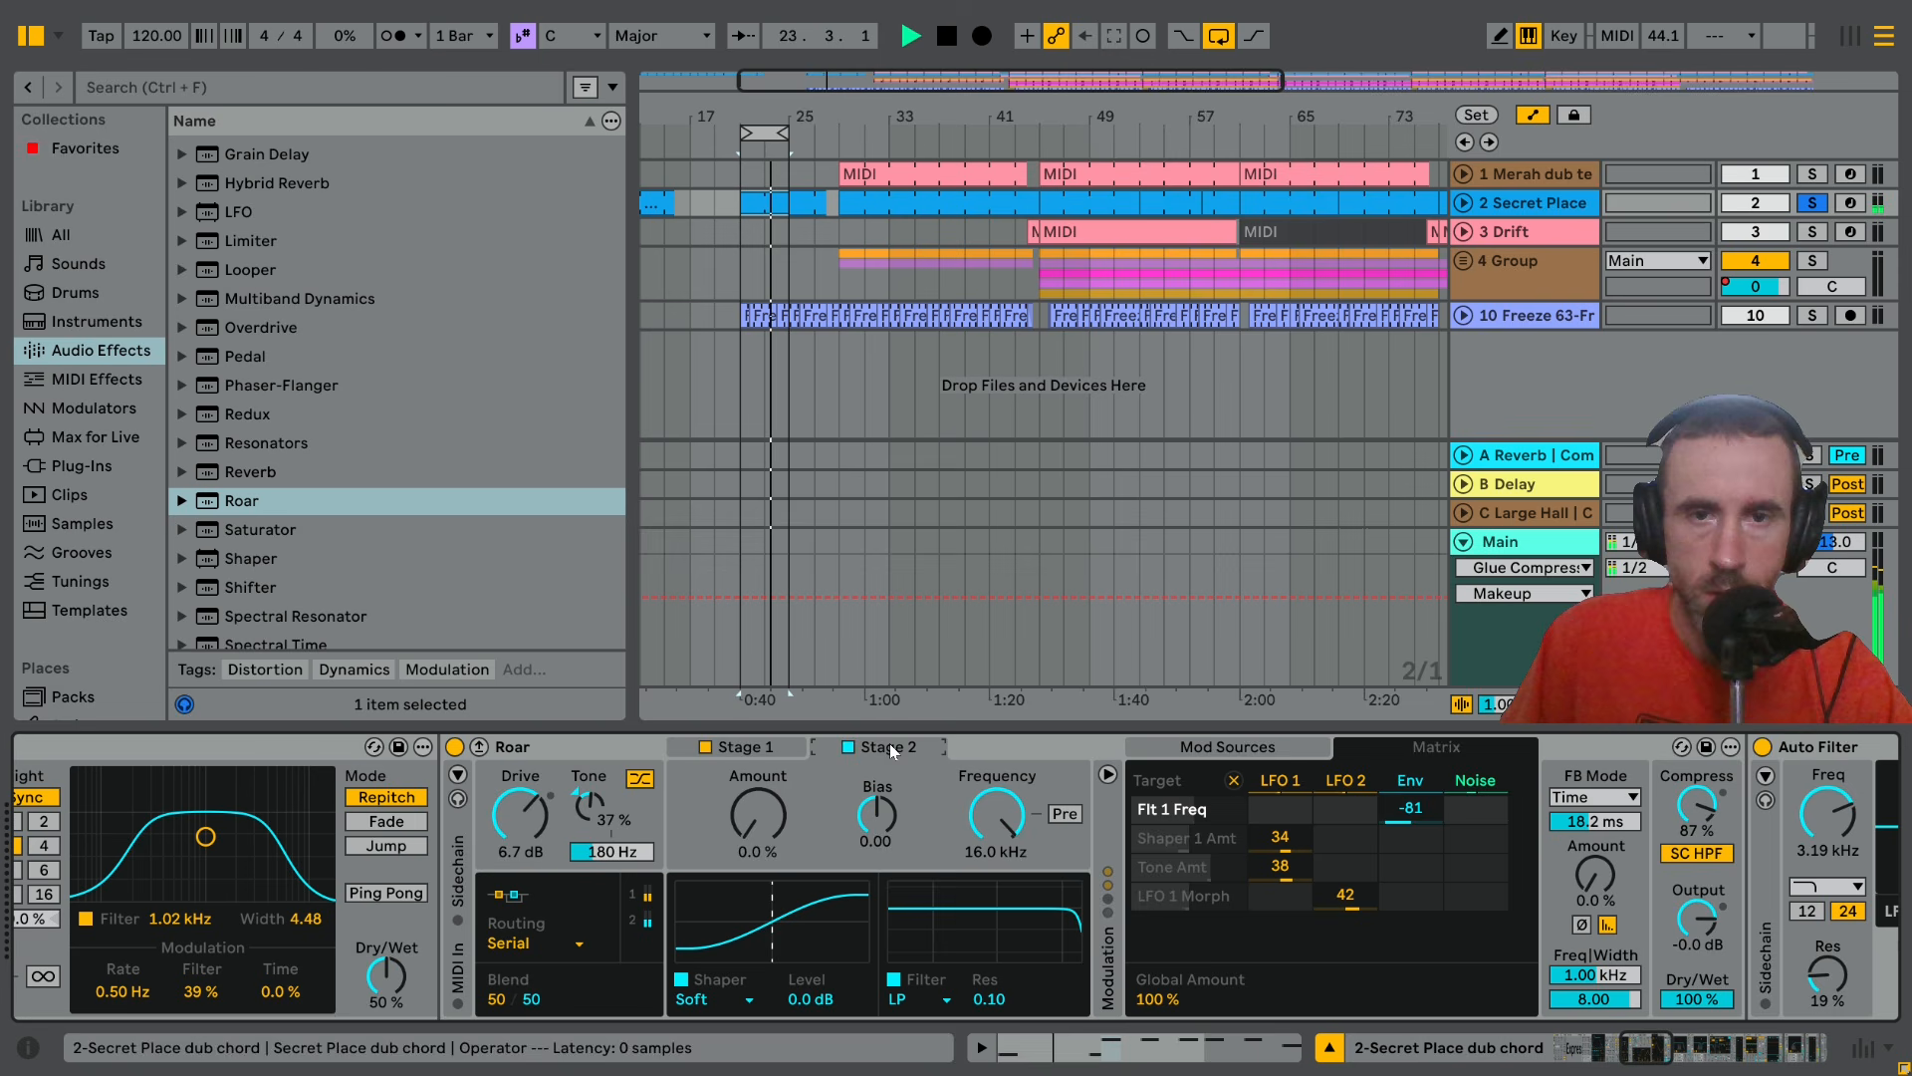
left_click(707, 1002)
left_click(719, 979)
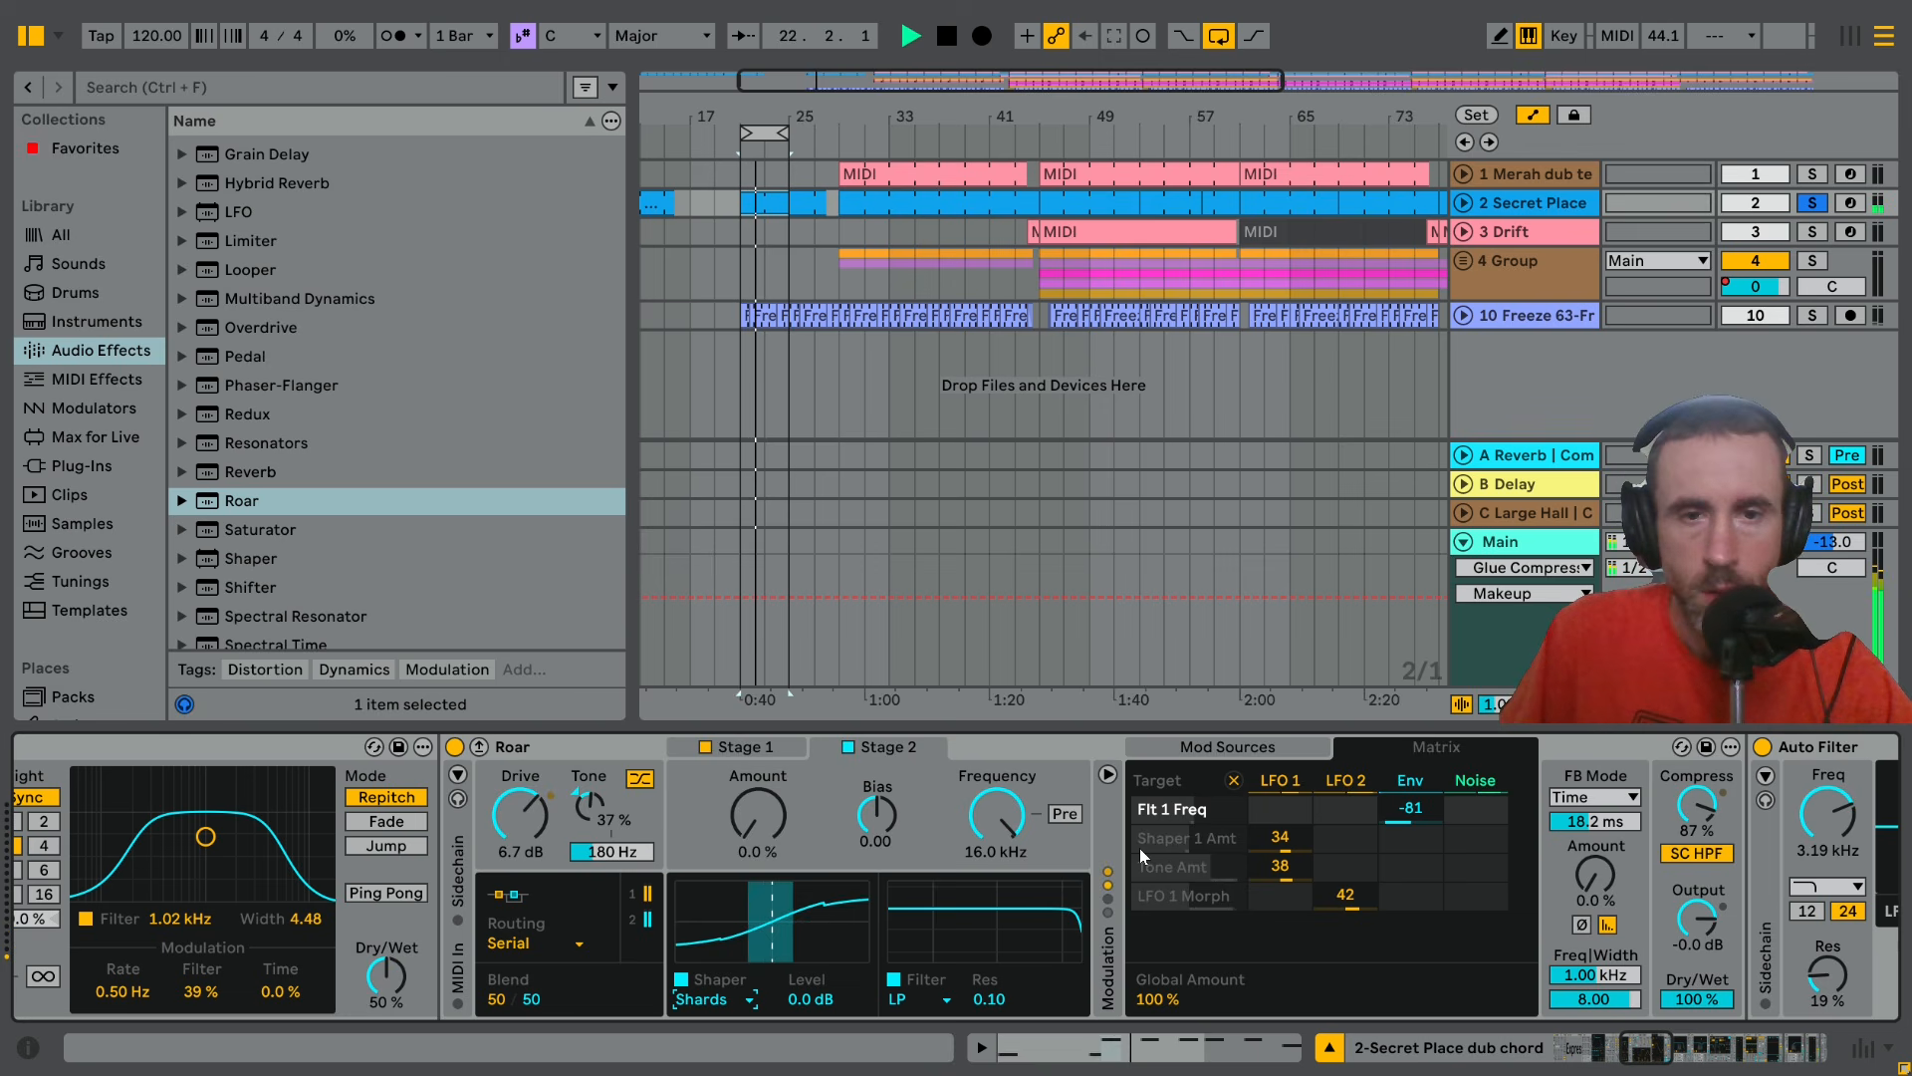
Set Stage 2's shaper amount to 18% and give the stage a Comb filter at 122 Hz with resonance 0.83
left_click_drag(762, 833, 762, 808)
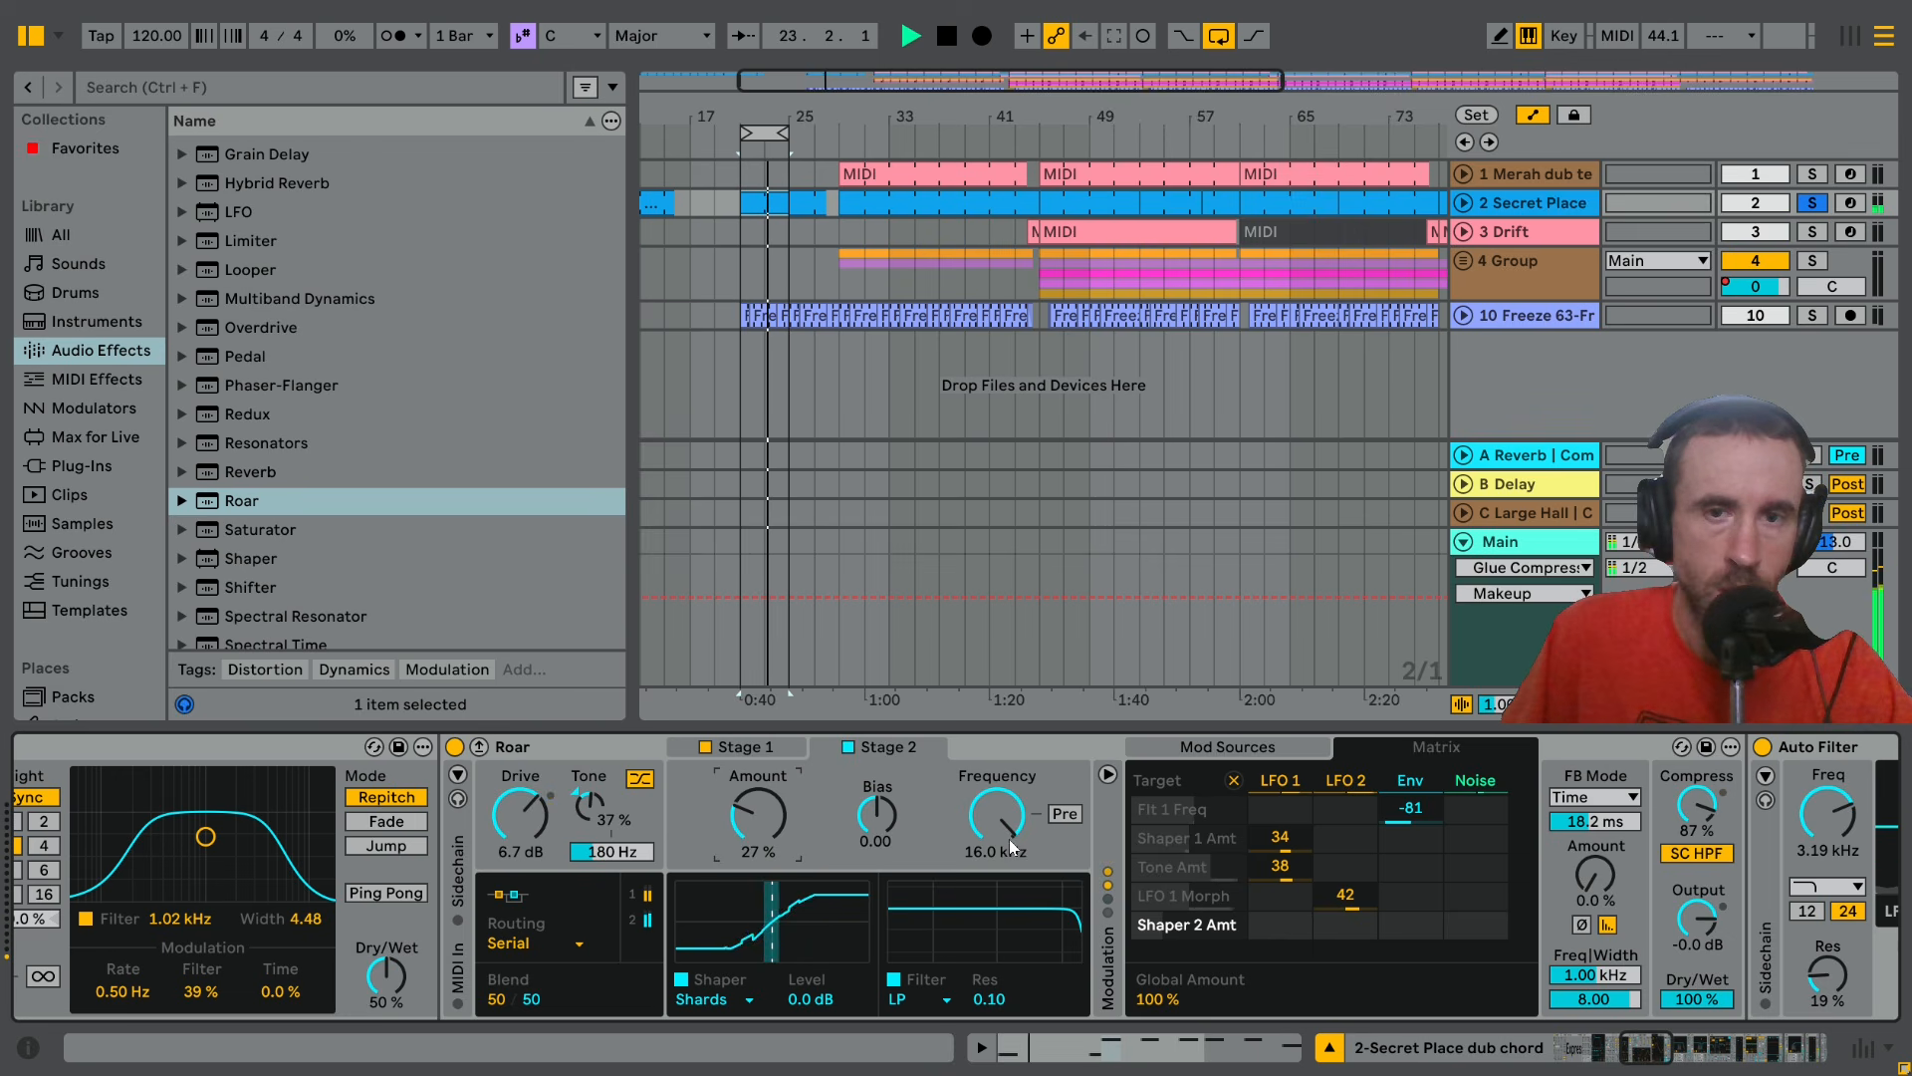
left_click_drag(757, 815, 758, 794)
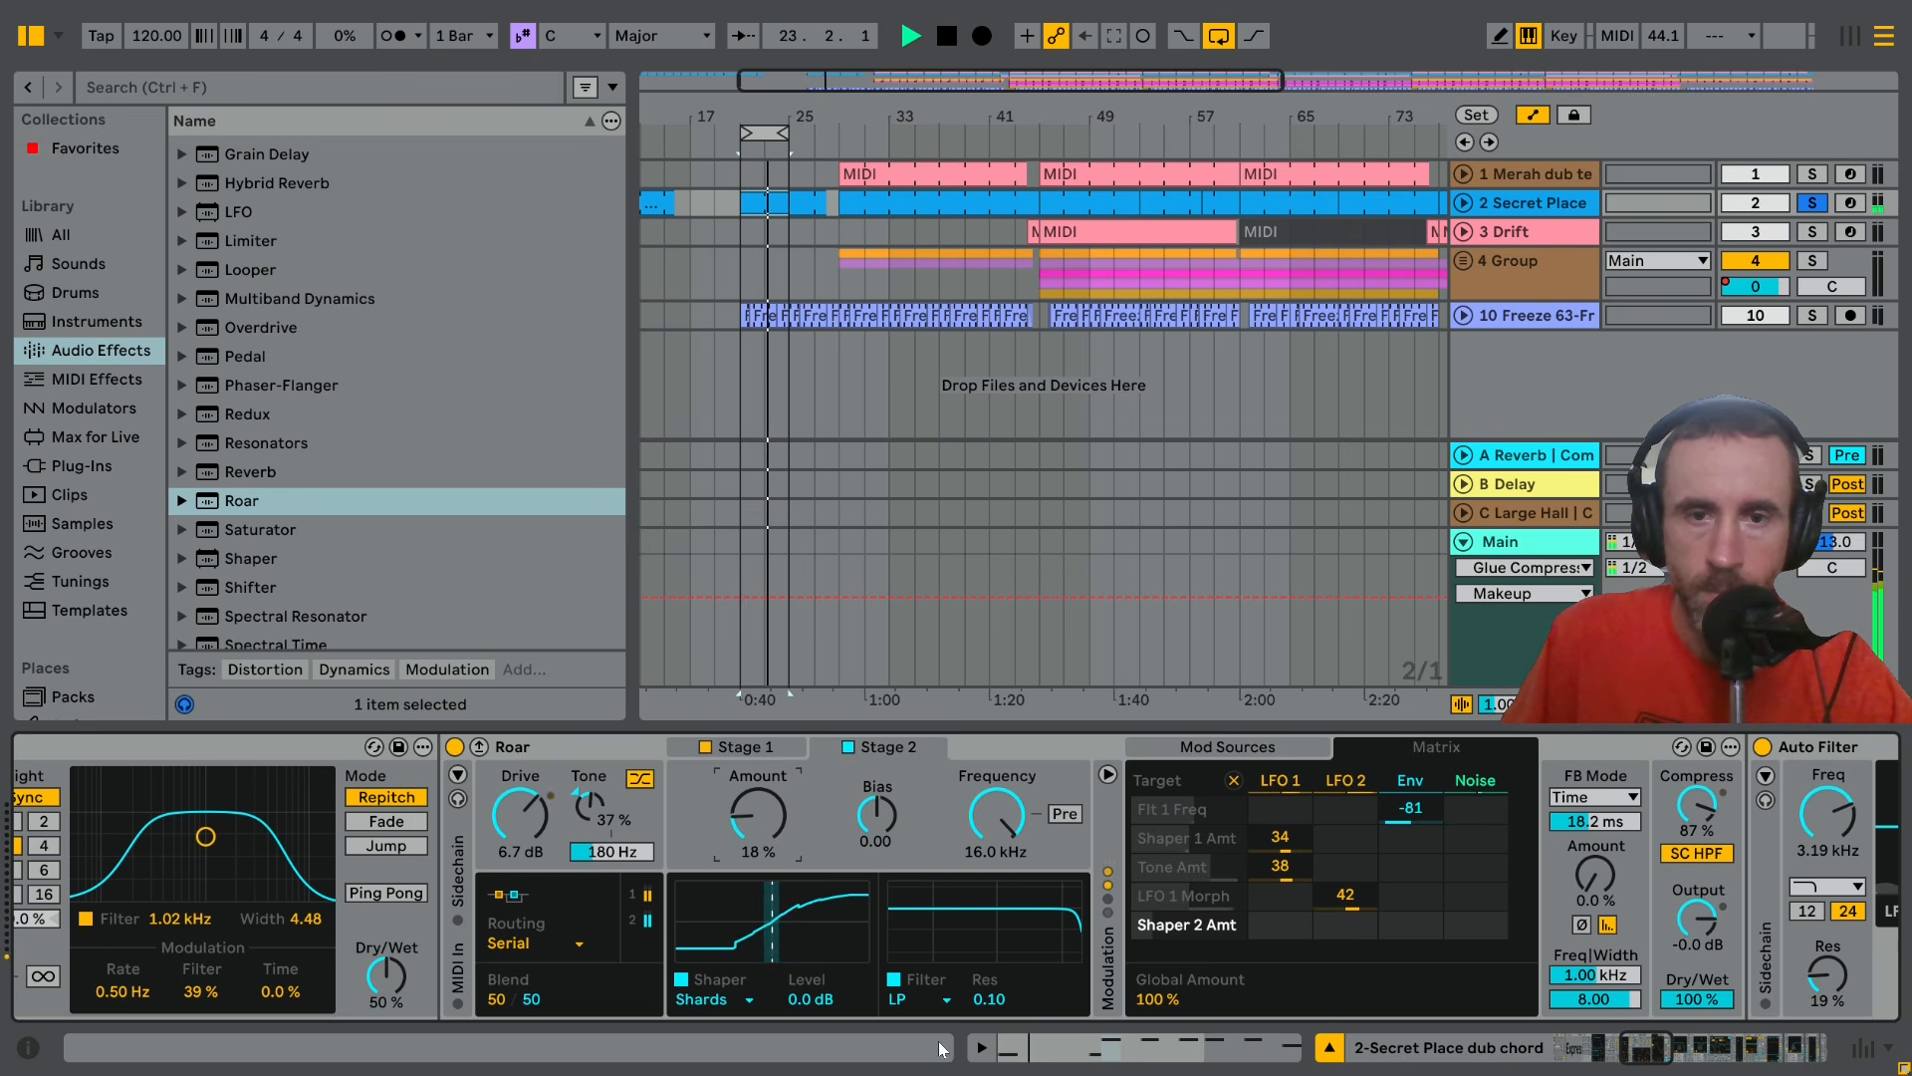
left_click(905, 998)
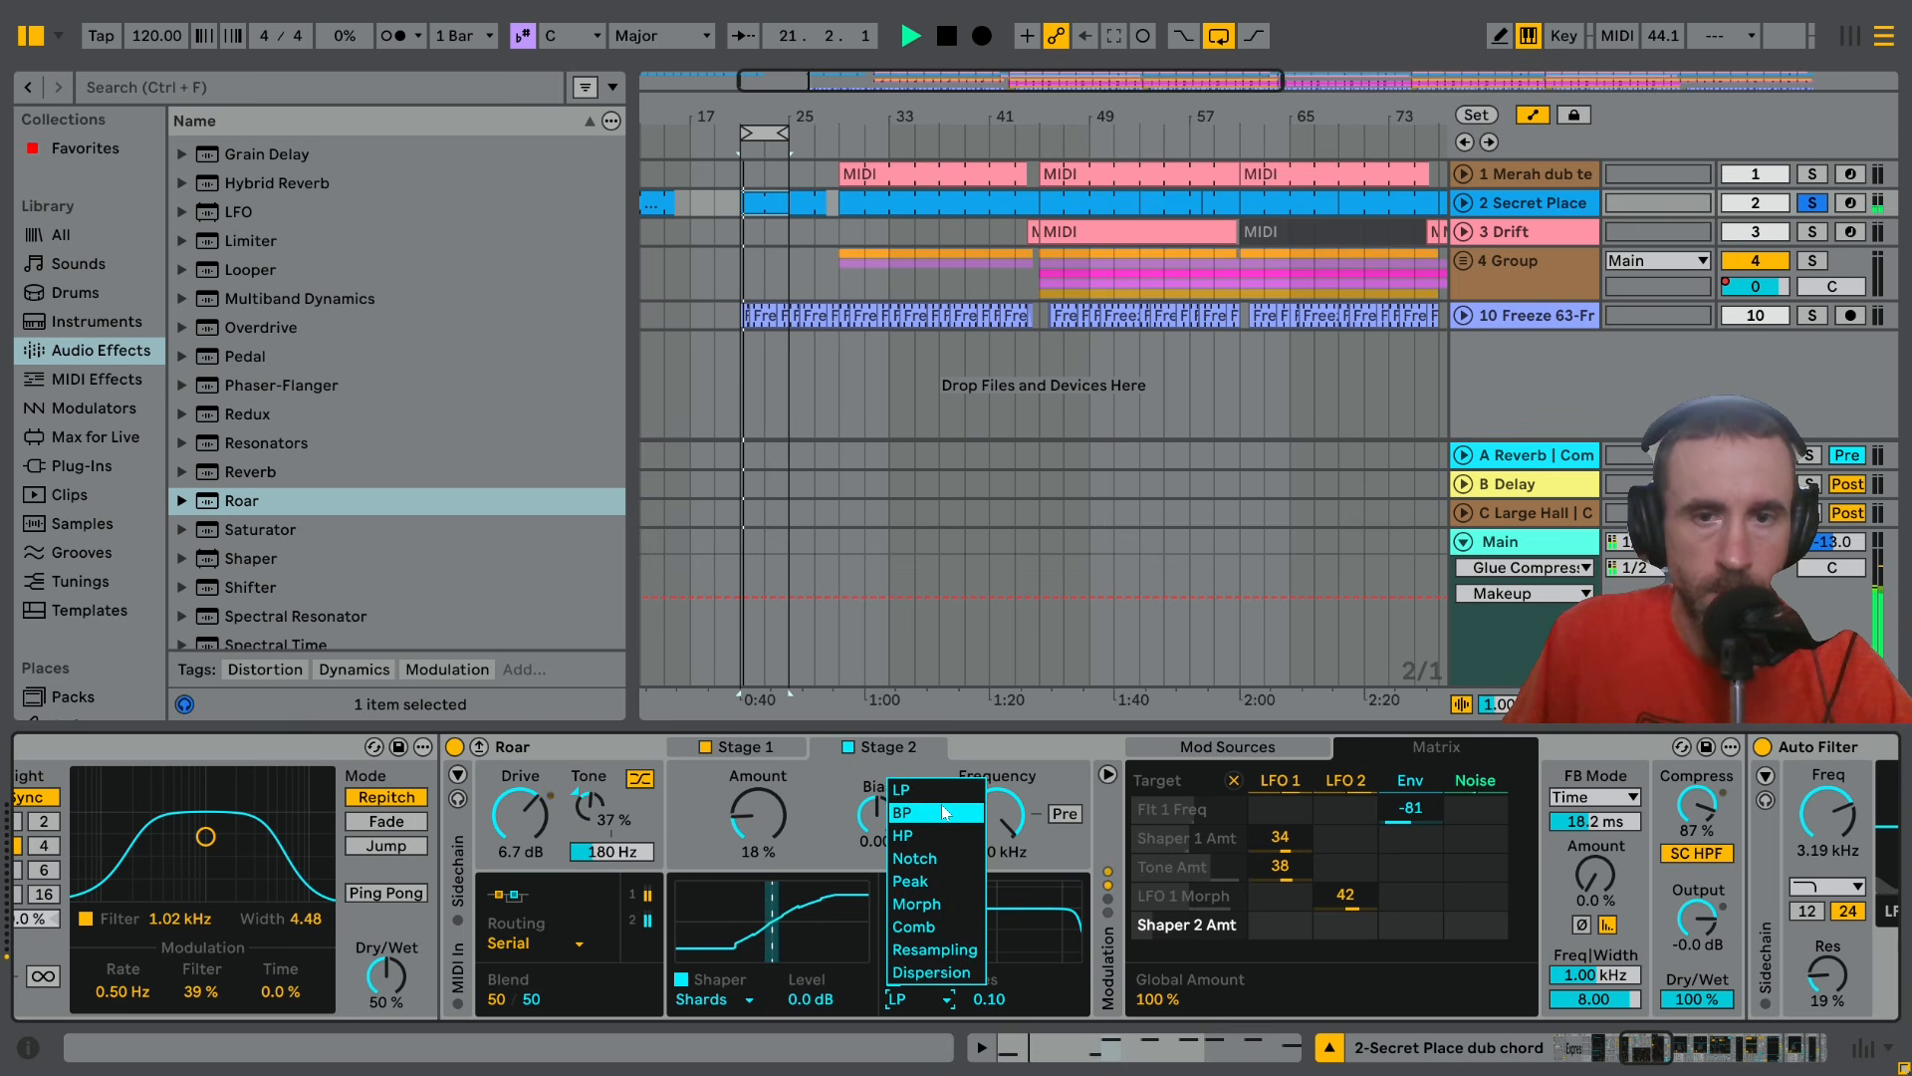
left_click(936, 924)
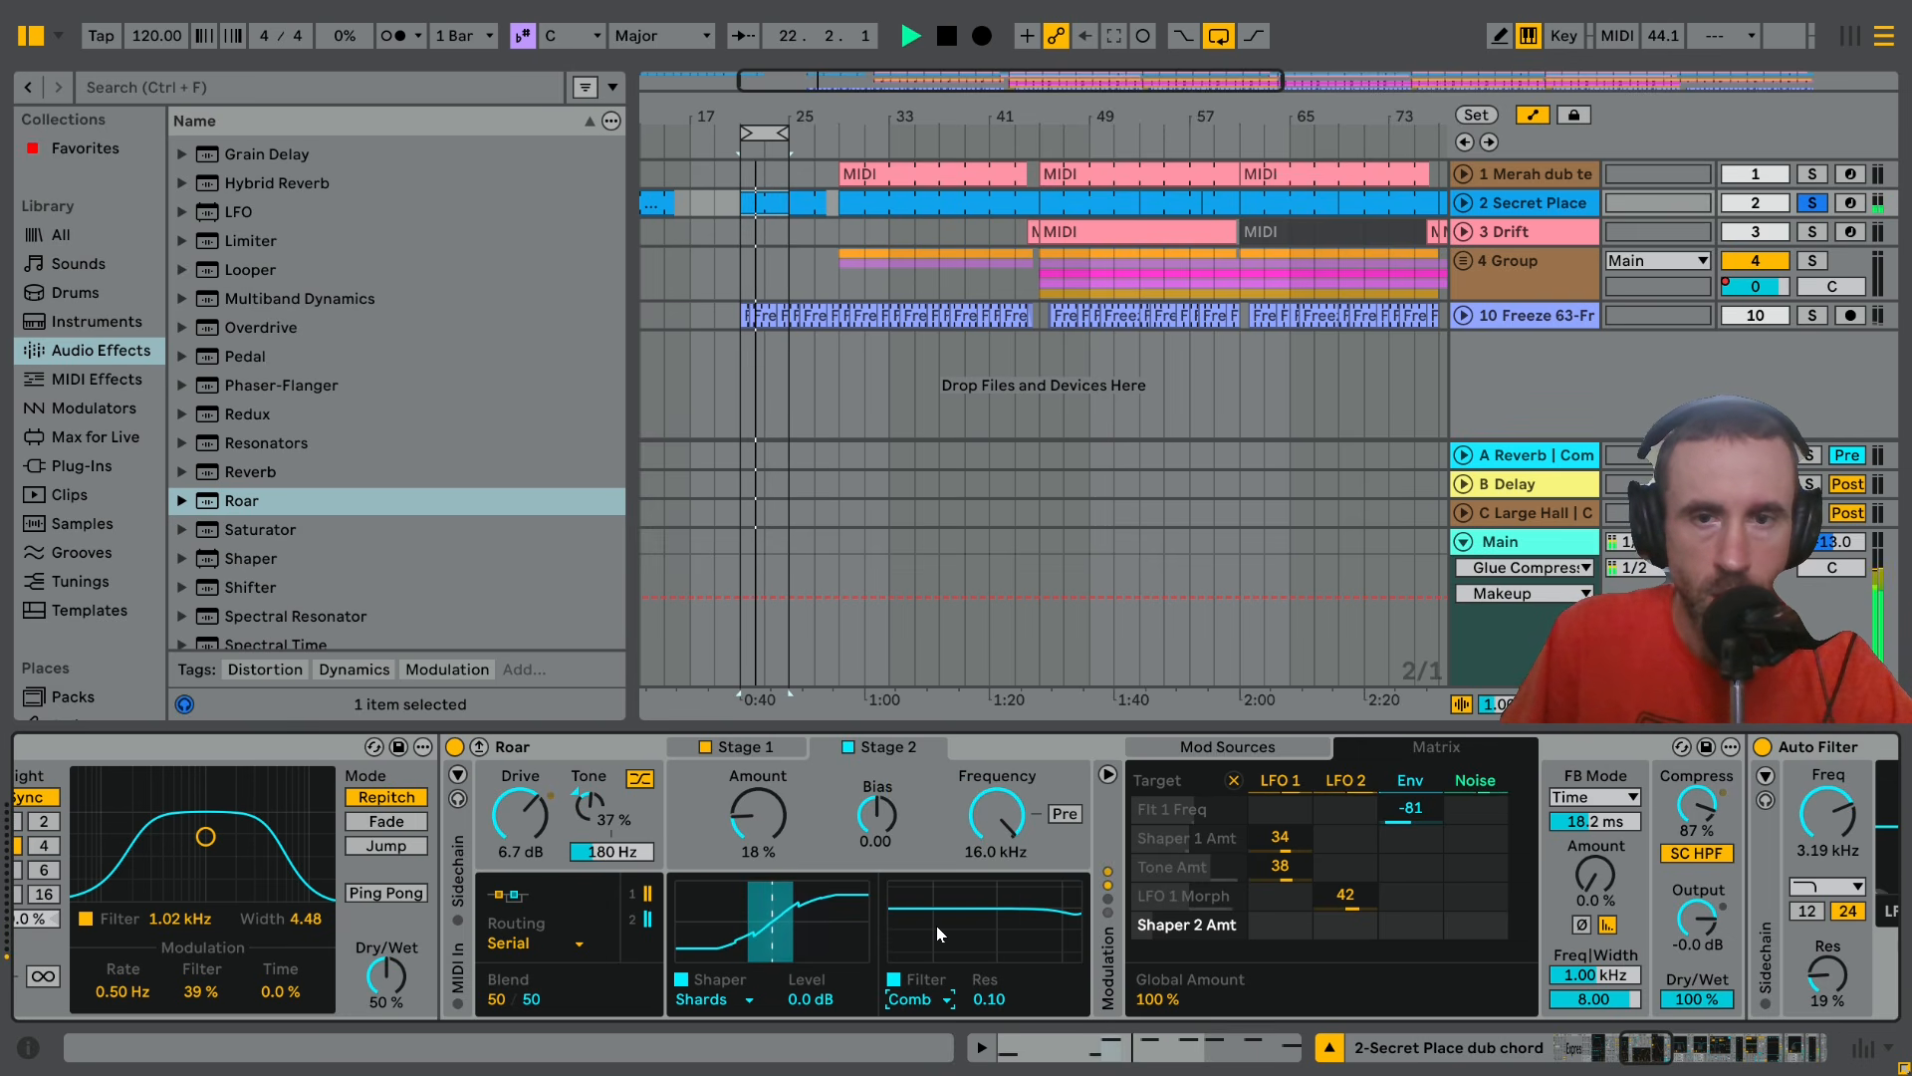
left_click_drag(990, 841, 990, 921)
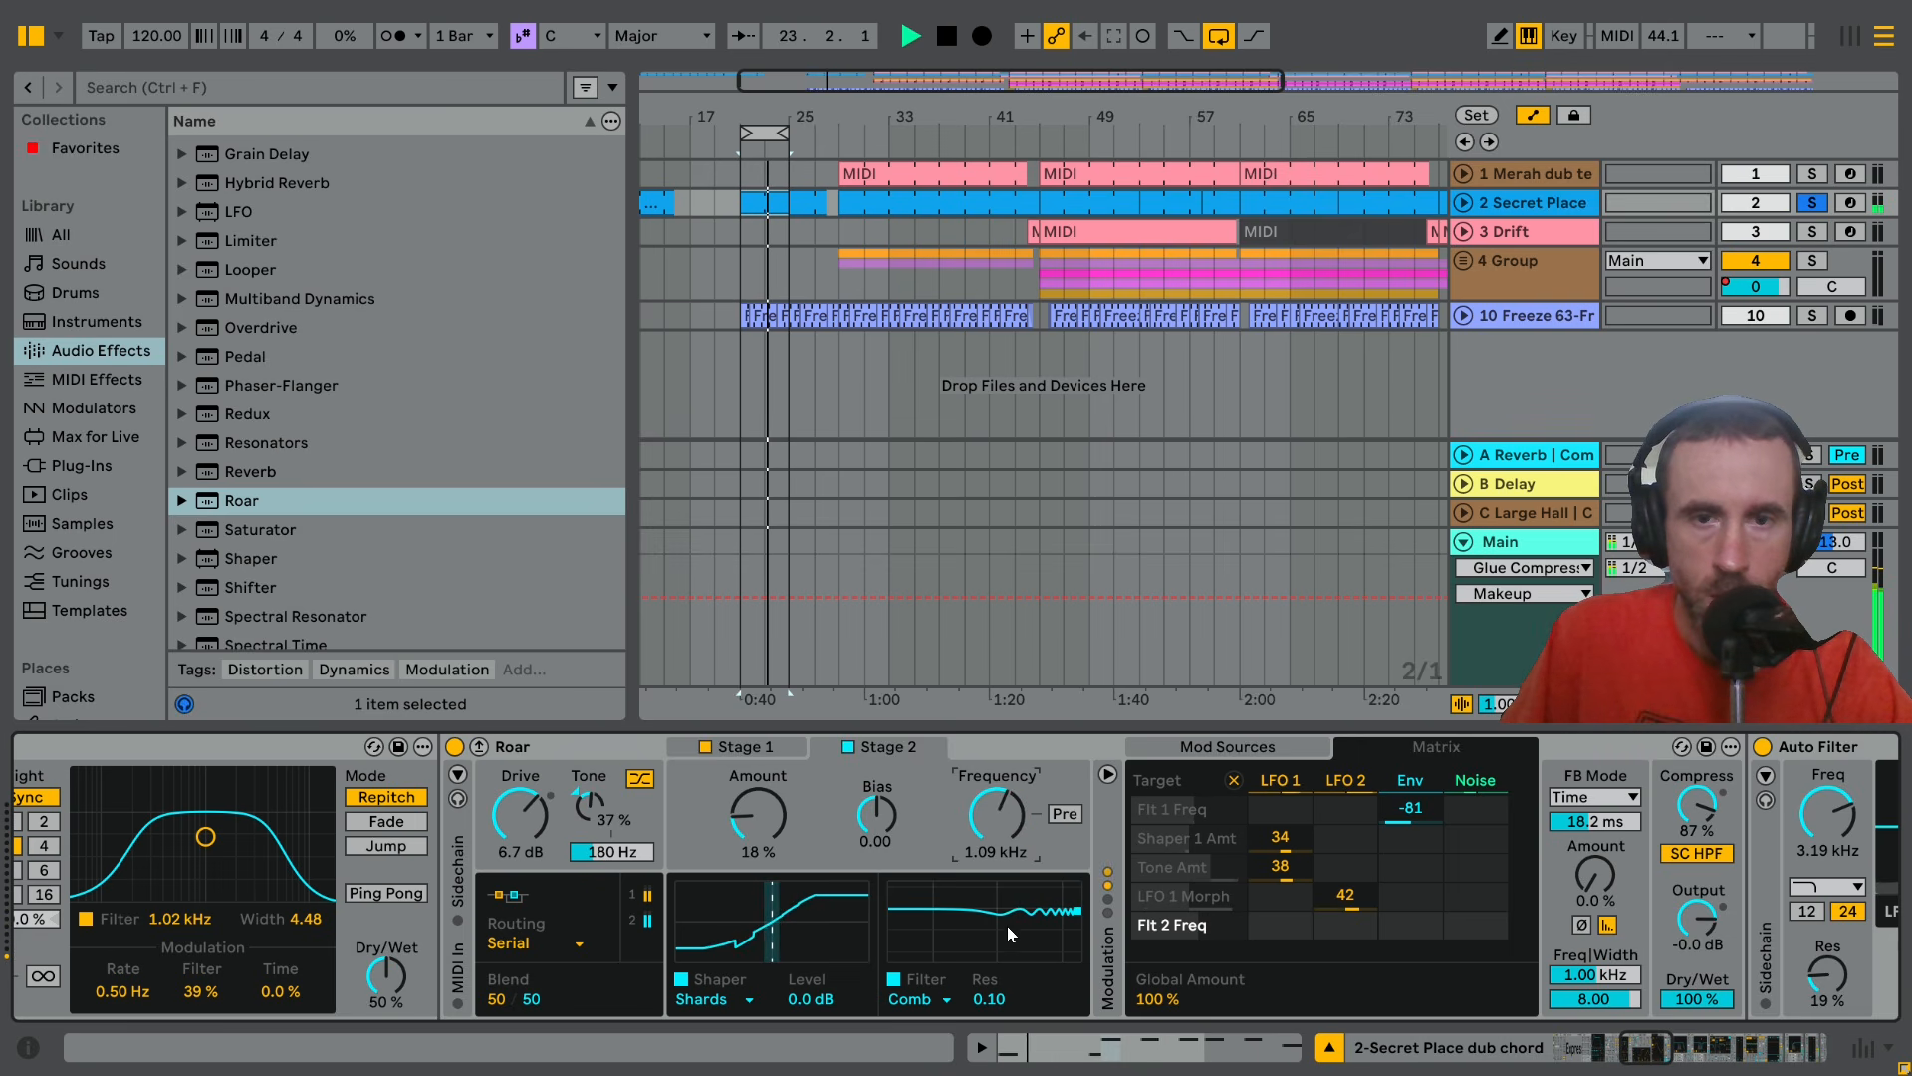
left_click_drag(1011, 809, 1010, 874)
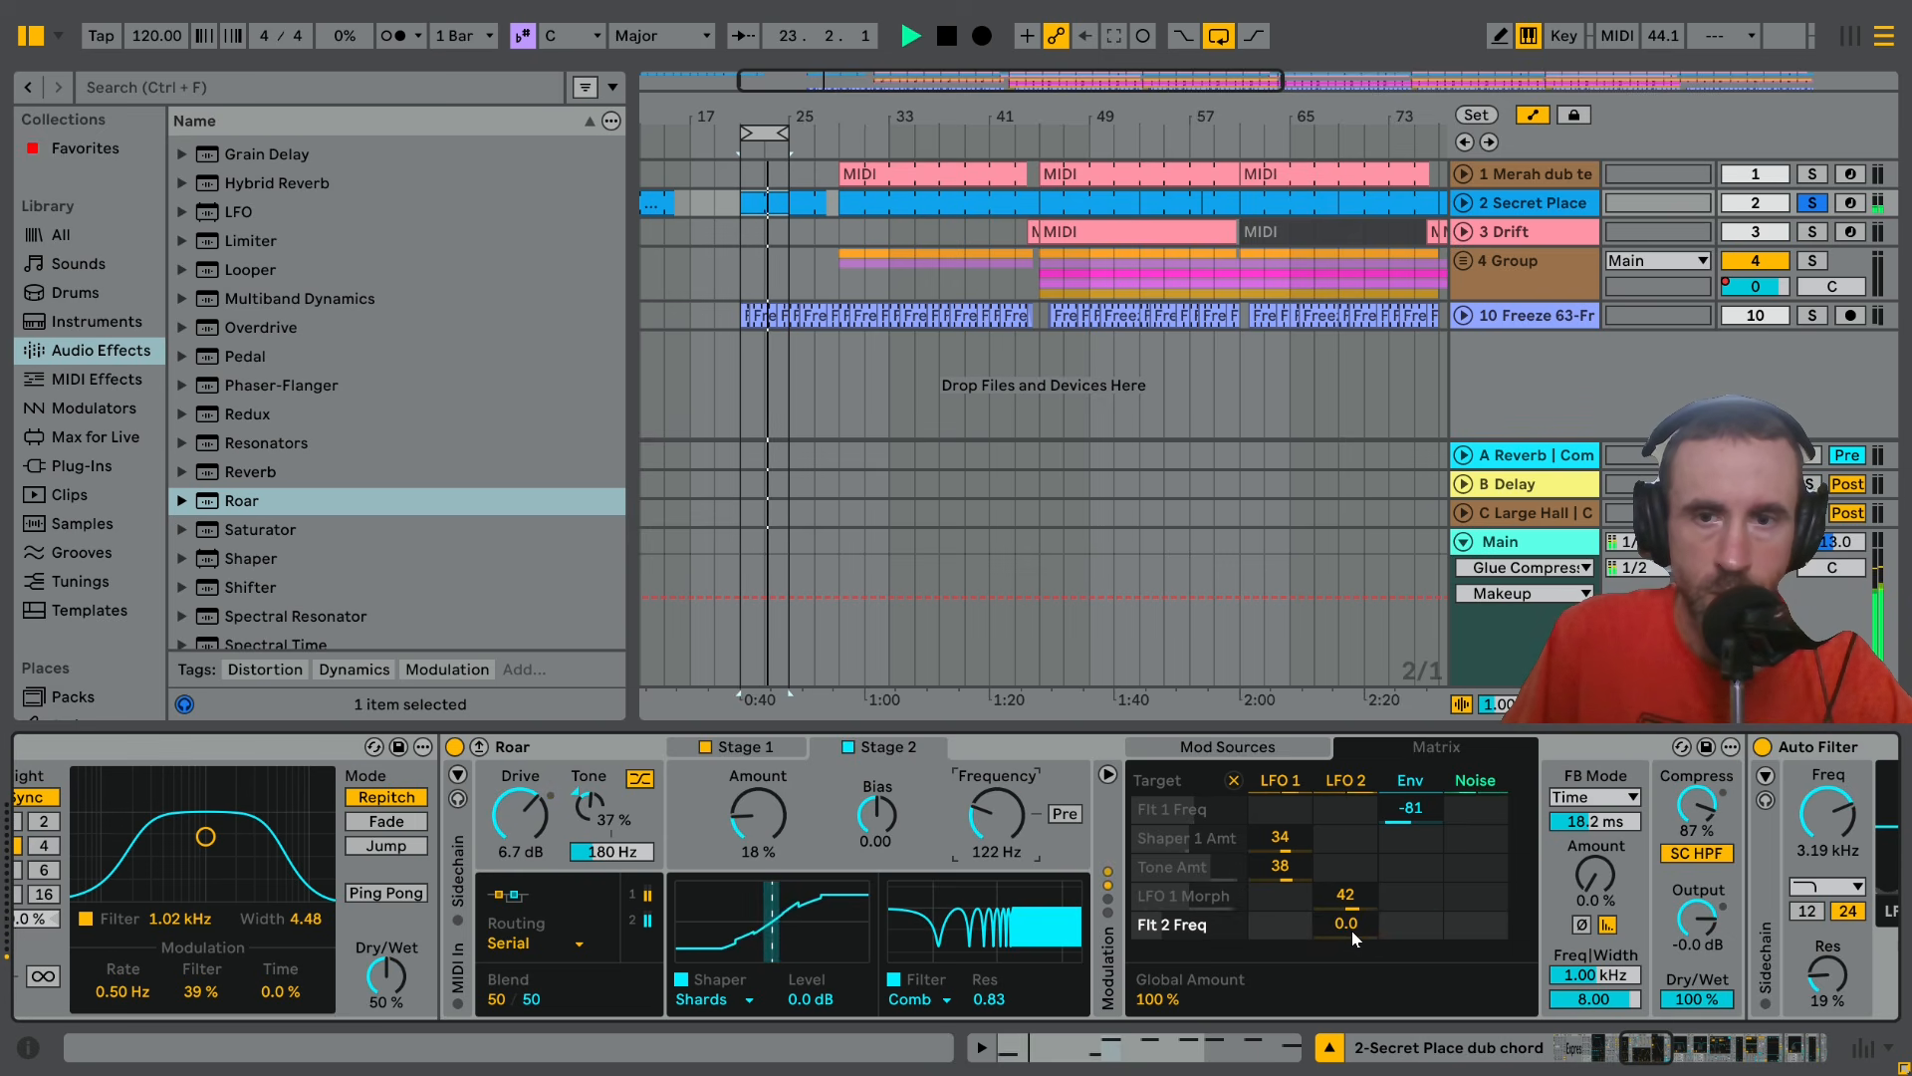
Modulate Stage 2's filter frequency with Noise at 25 and show the Noise source's settings
left_click_drag(1352, 929, 1352, 877)
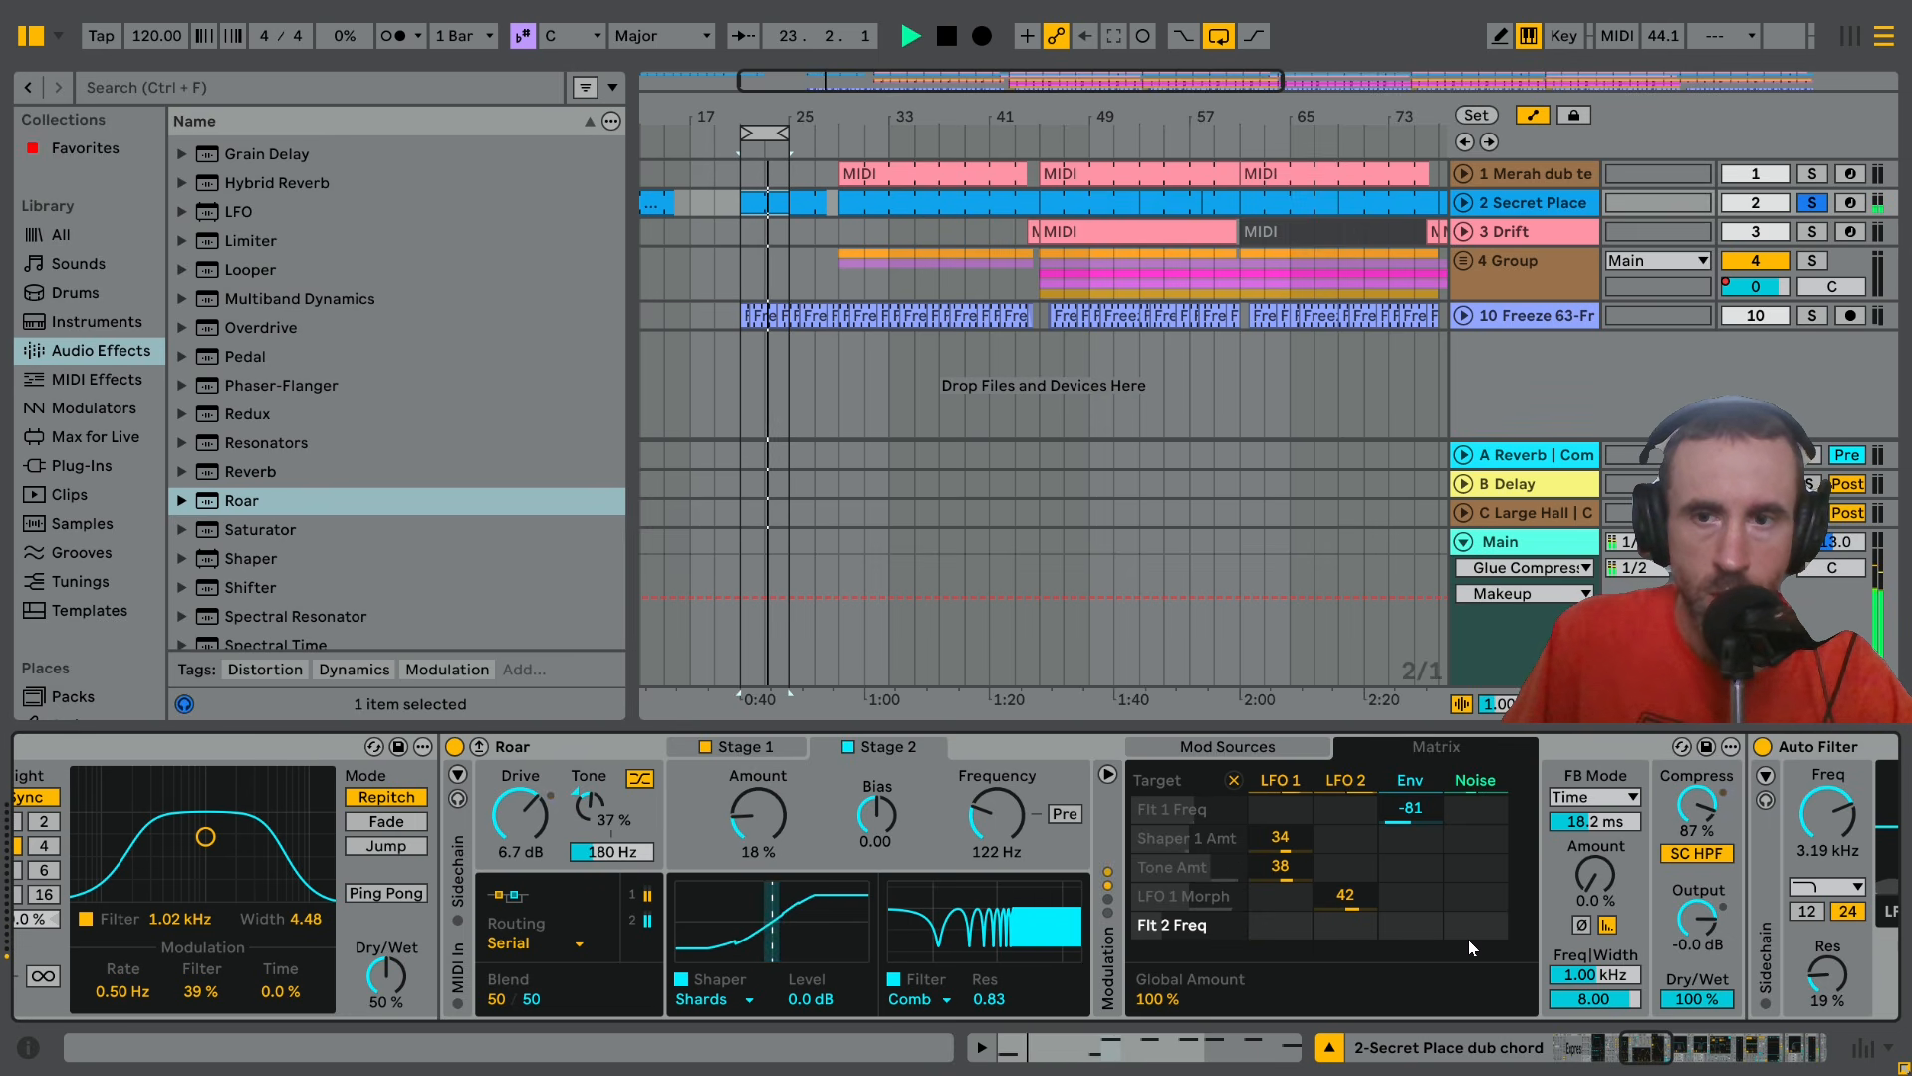
left_click_drag(1468, 928, 1468, 905)
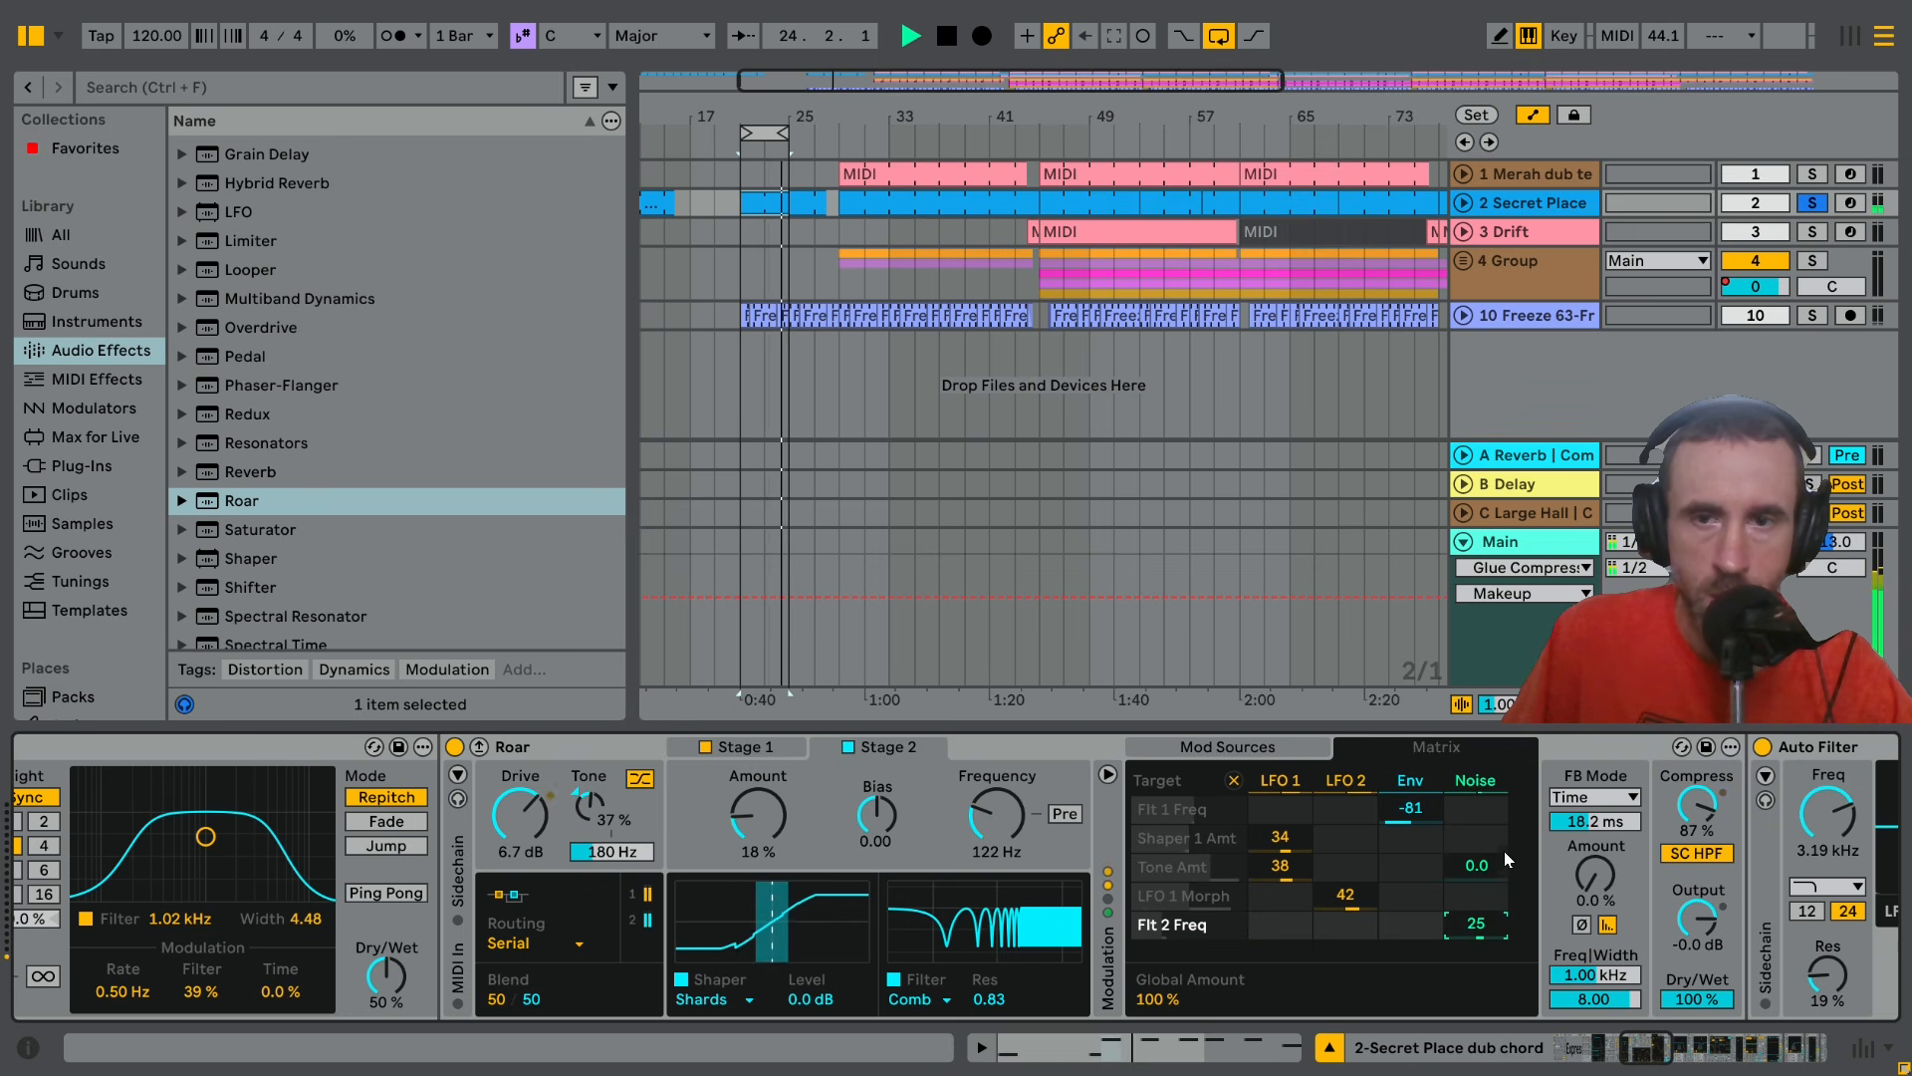
left_click(1478, 781)
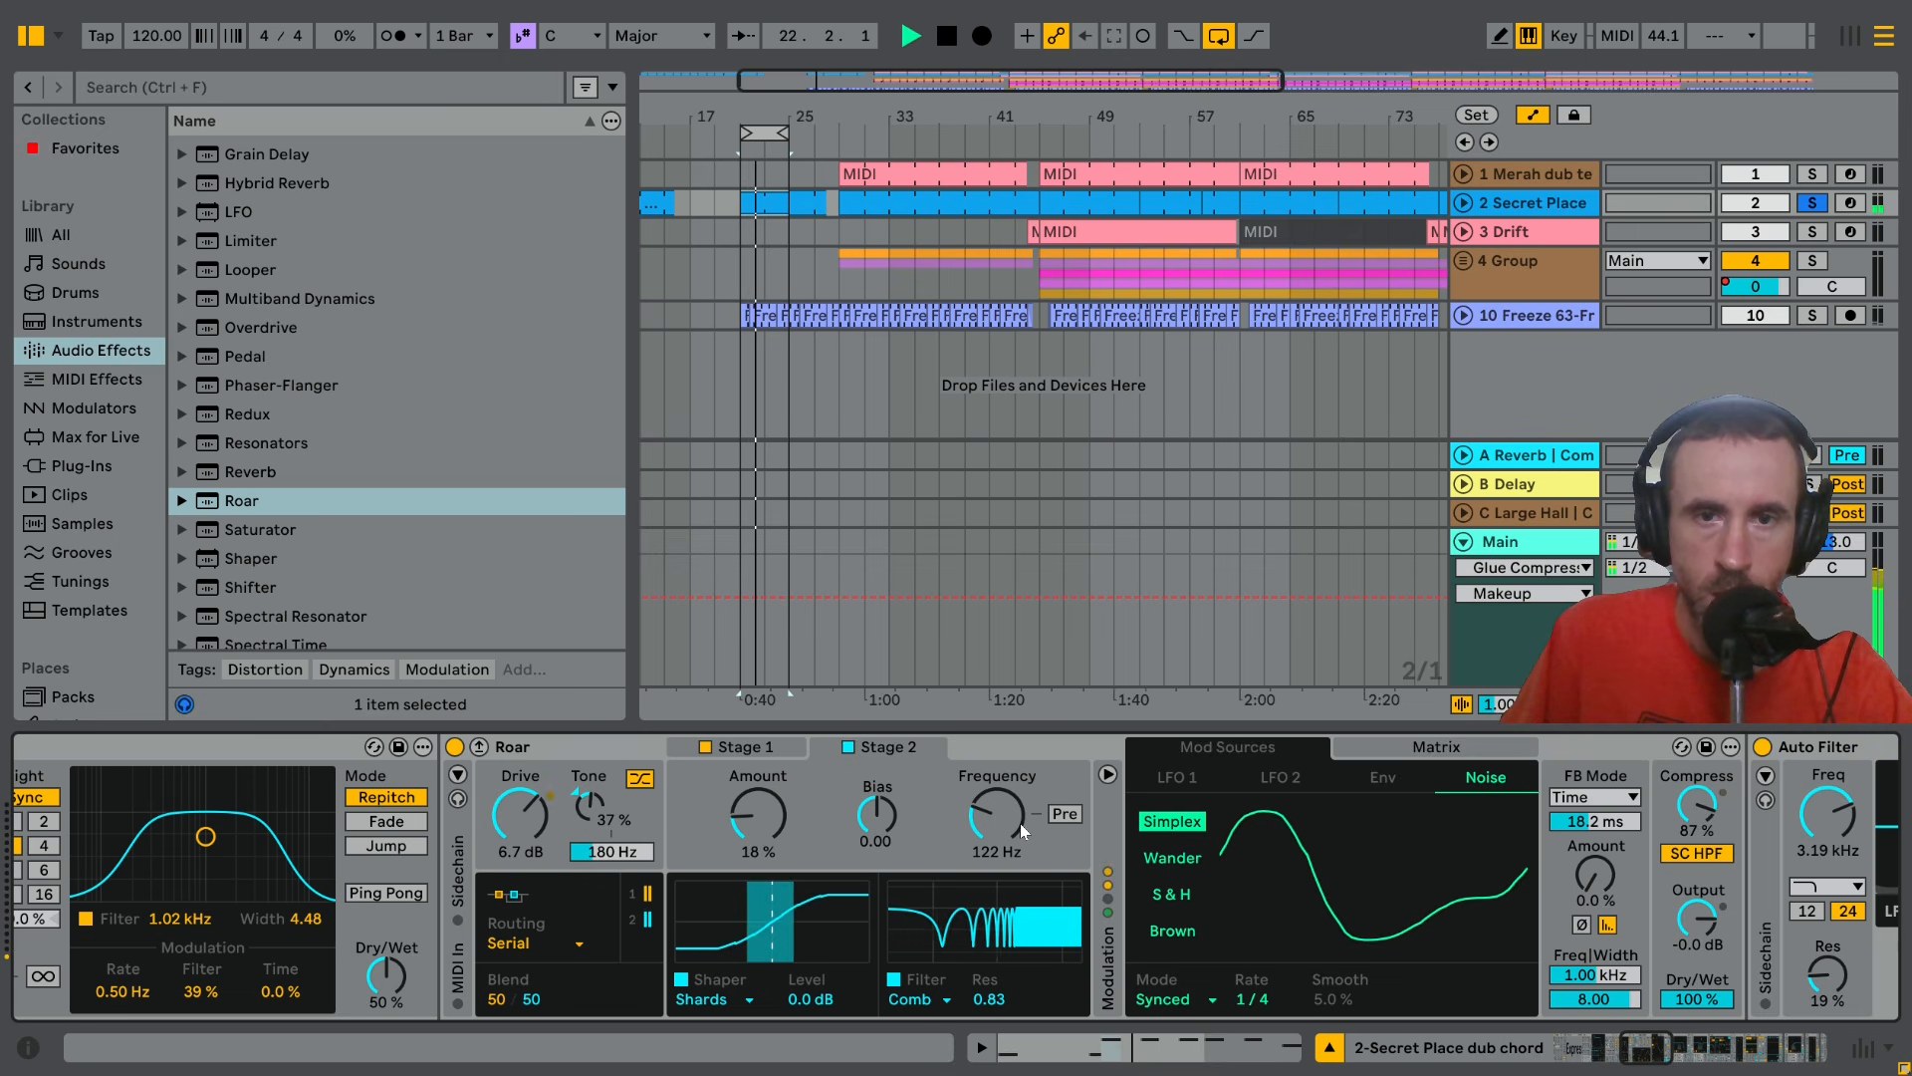
Retune Stage 2 to a shaper amount of 5.6%, a comb filter frequency of 481 Hz and a resonance of 0.82
left_click_drag(992, 1003, 992, 1043)
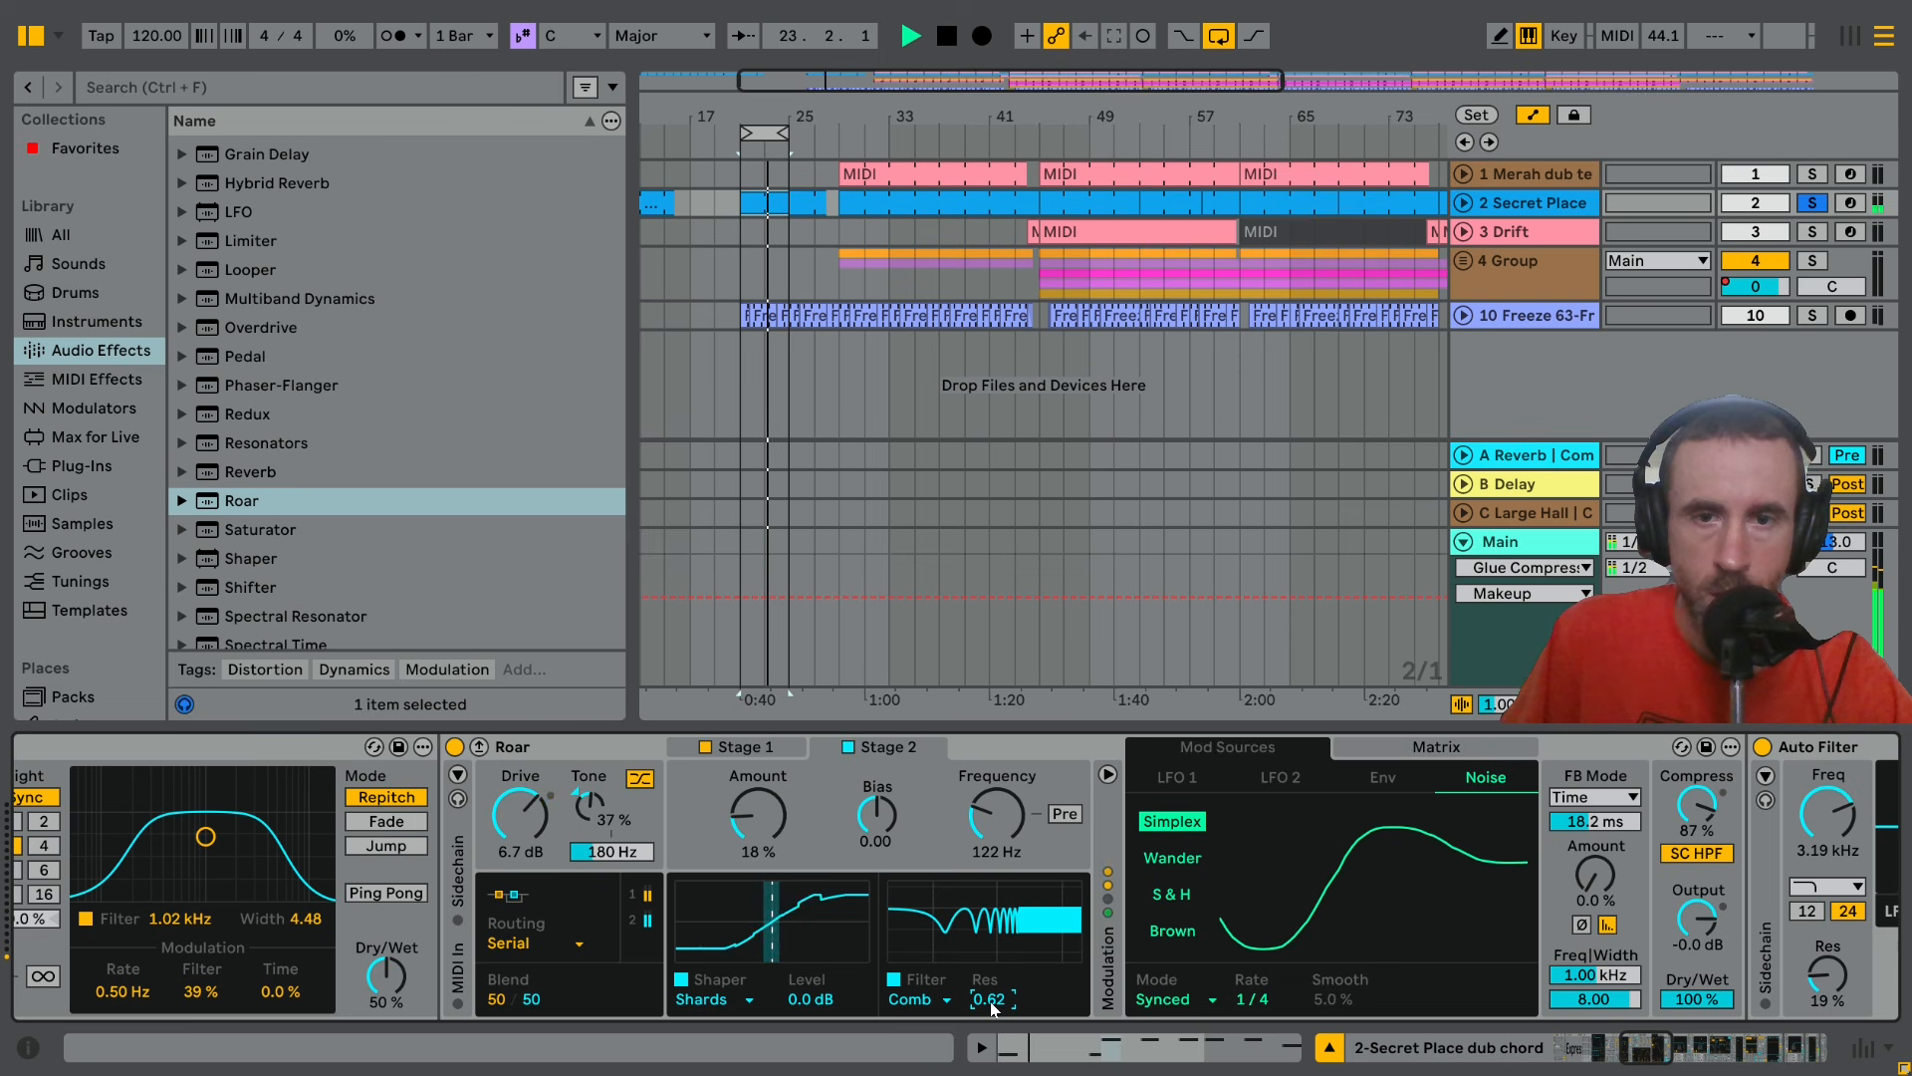
left_click_drag(996, 817, 996, 758)
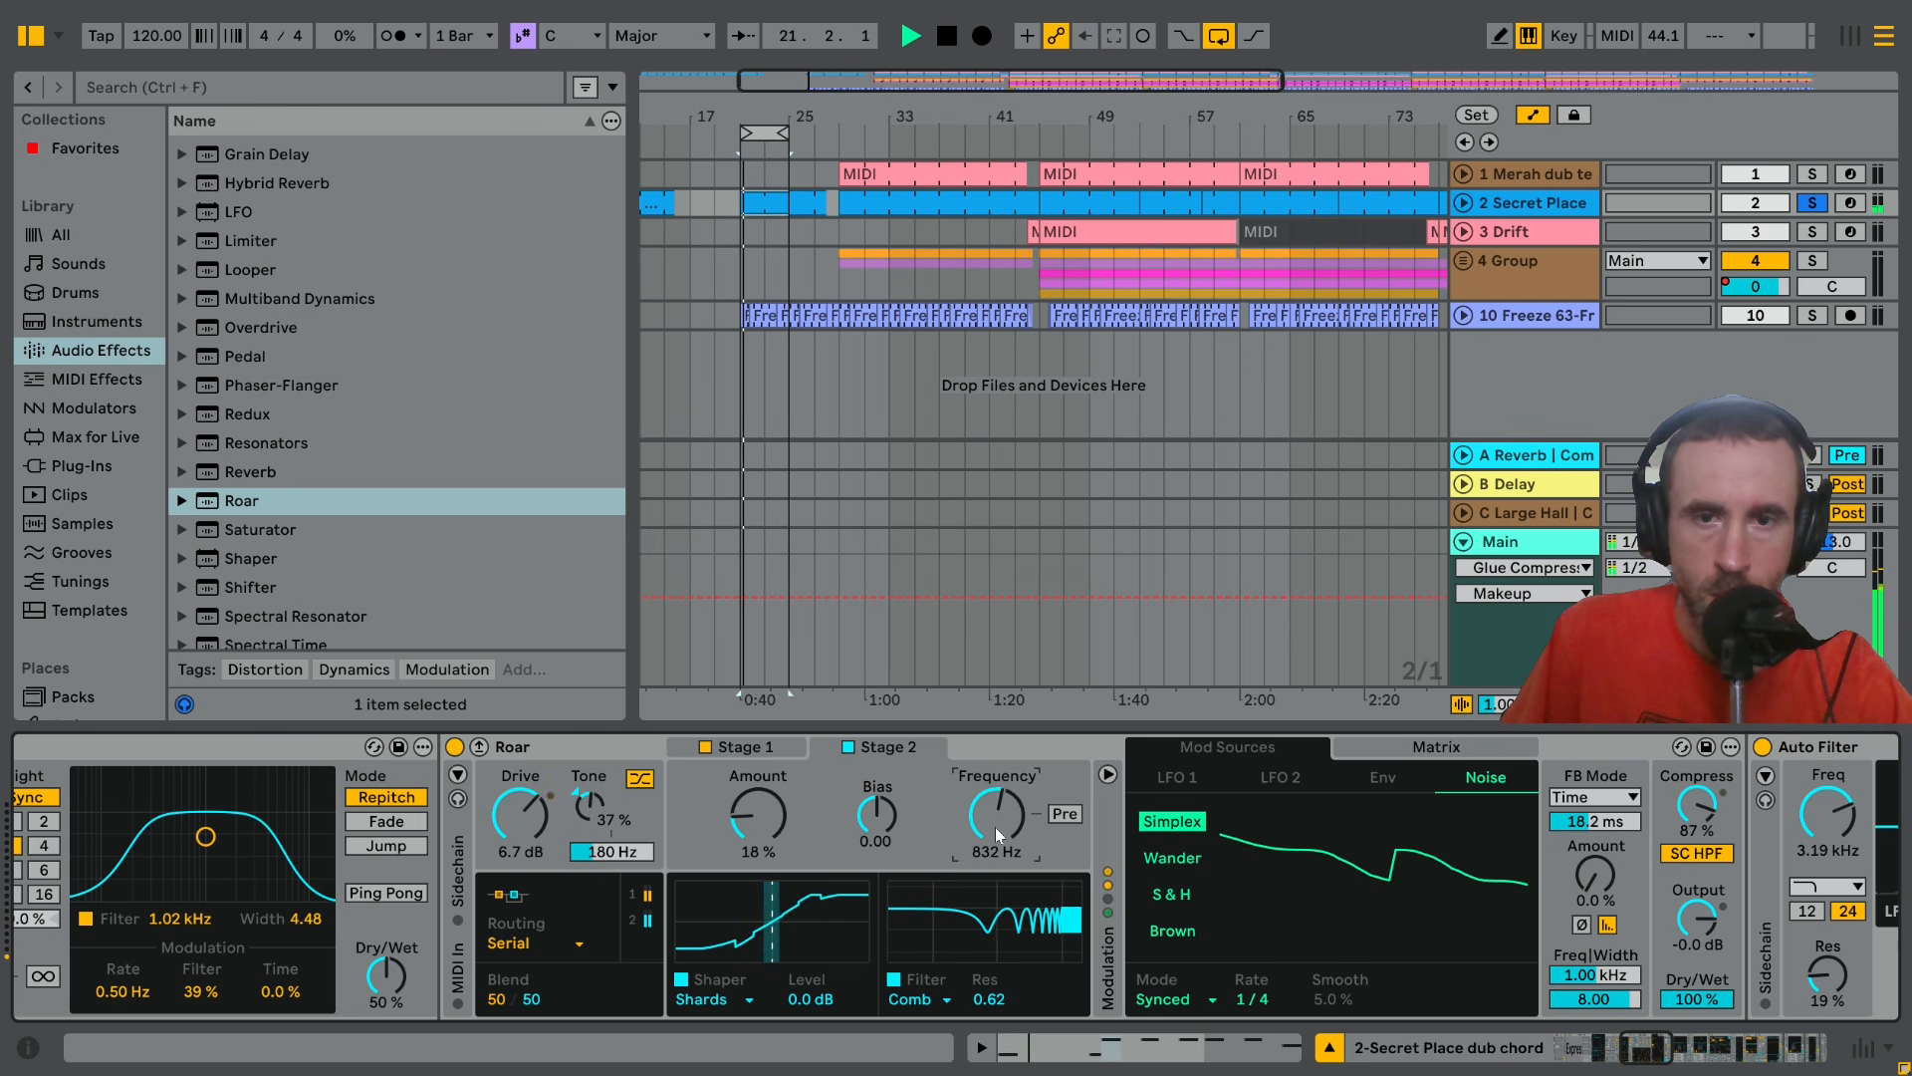
mouse_move(995, 826)
left_mouse_down()
mouse_move(995, 931)
mouse_move(995, 860)
left_mouse_up()
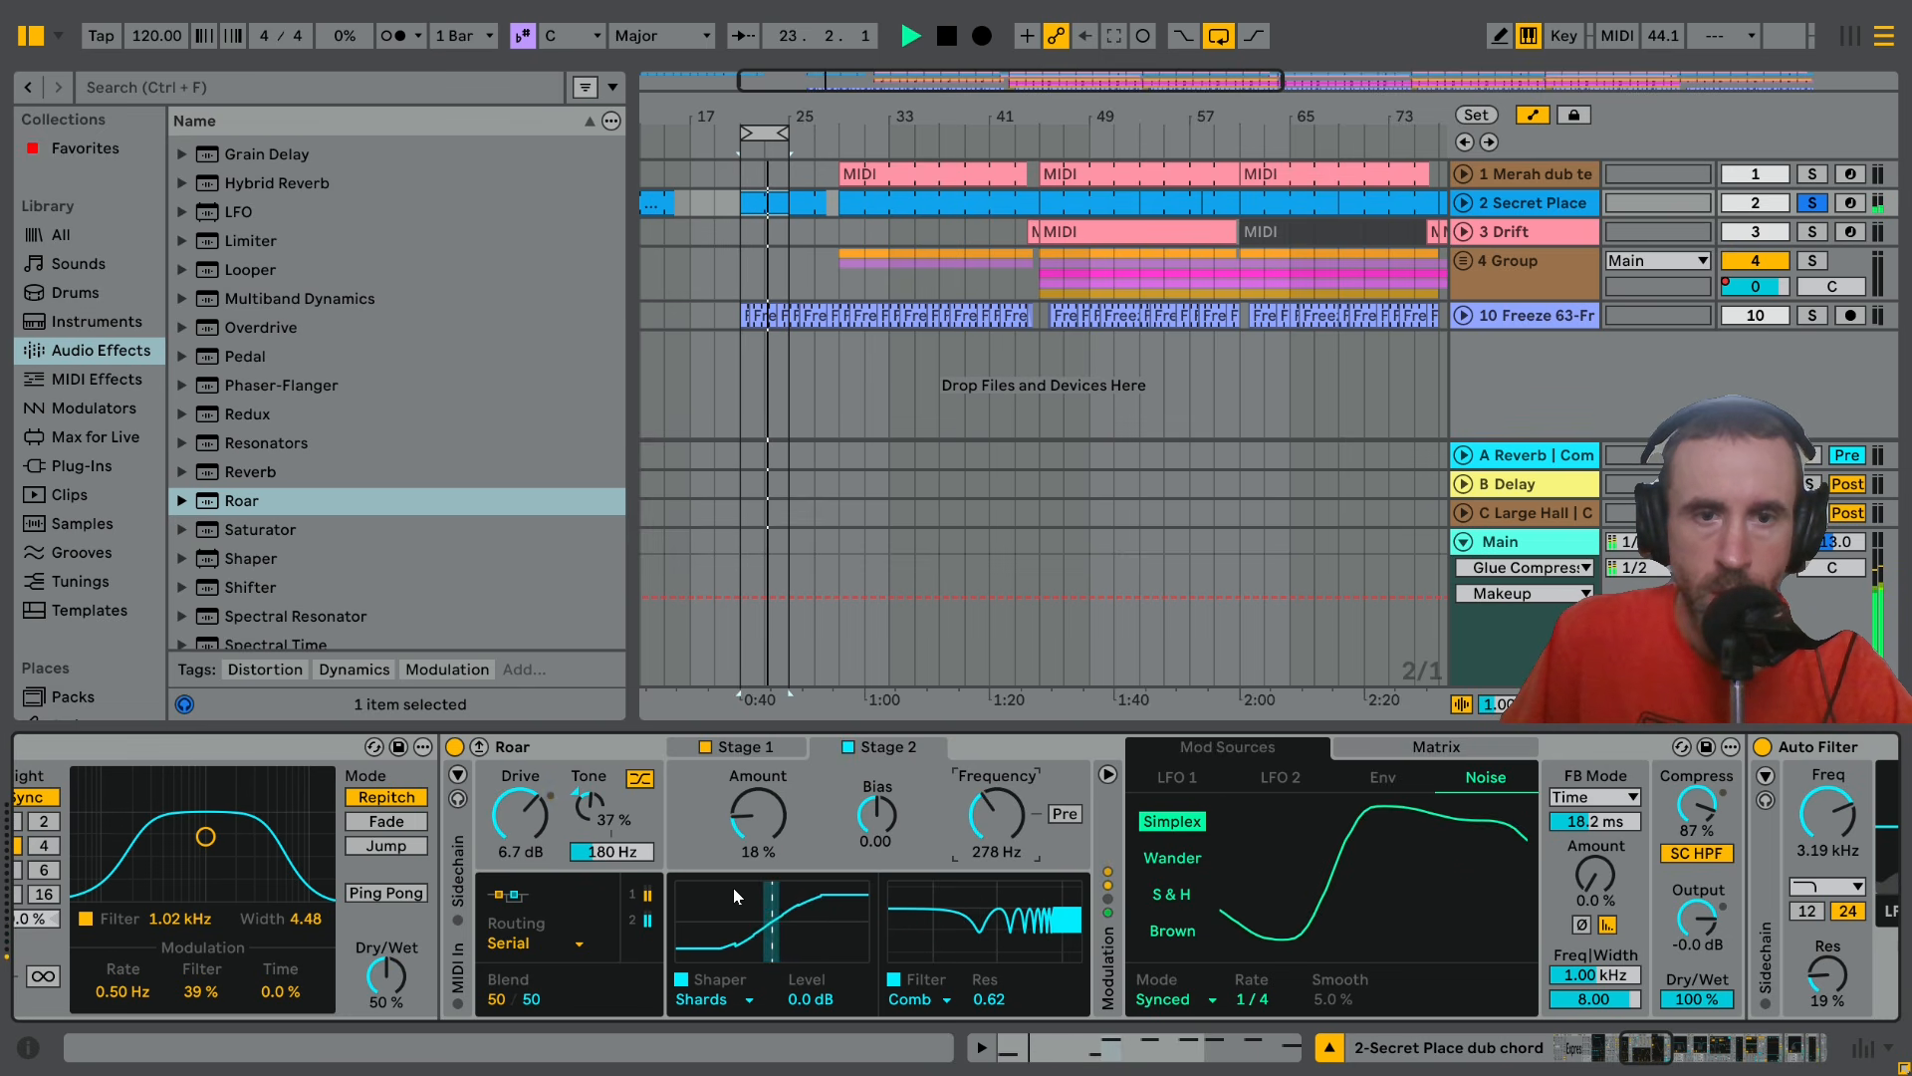
left_click_drag(767, 827, 767, 853)
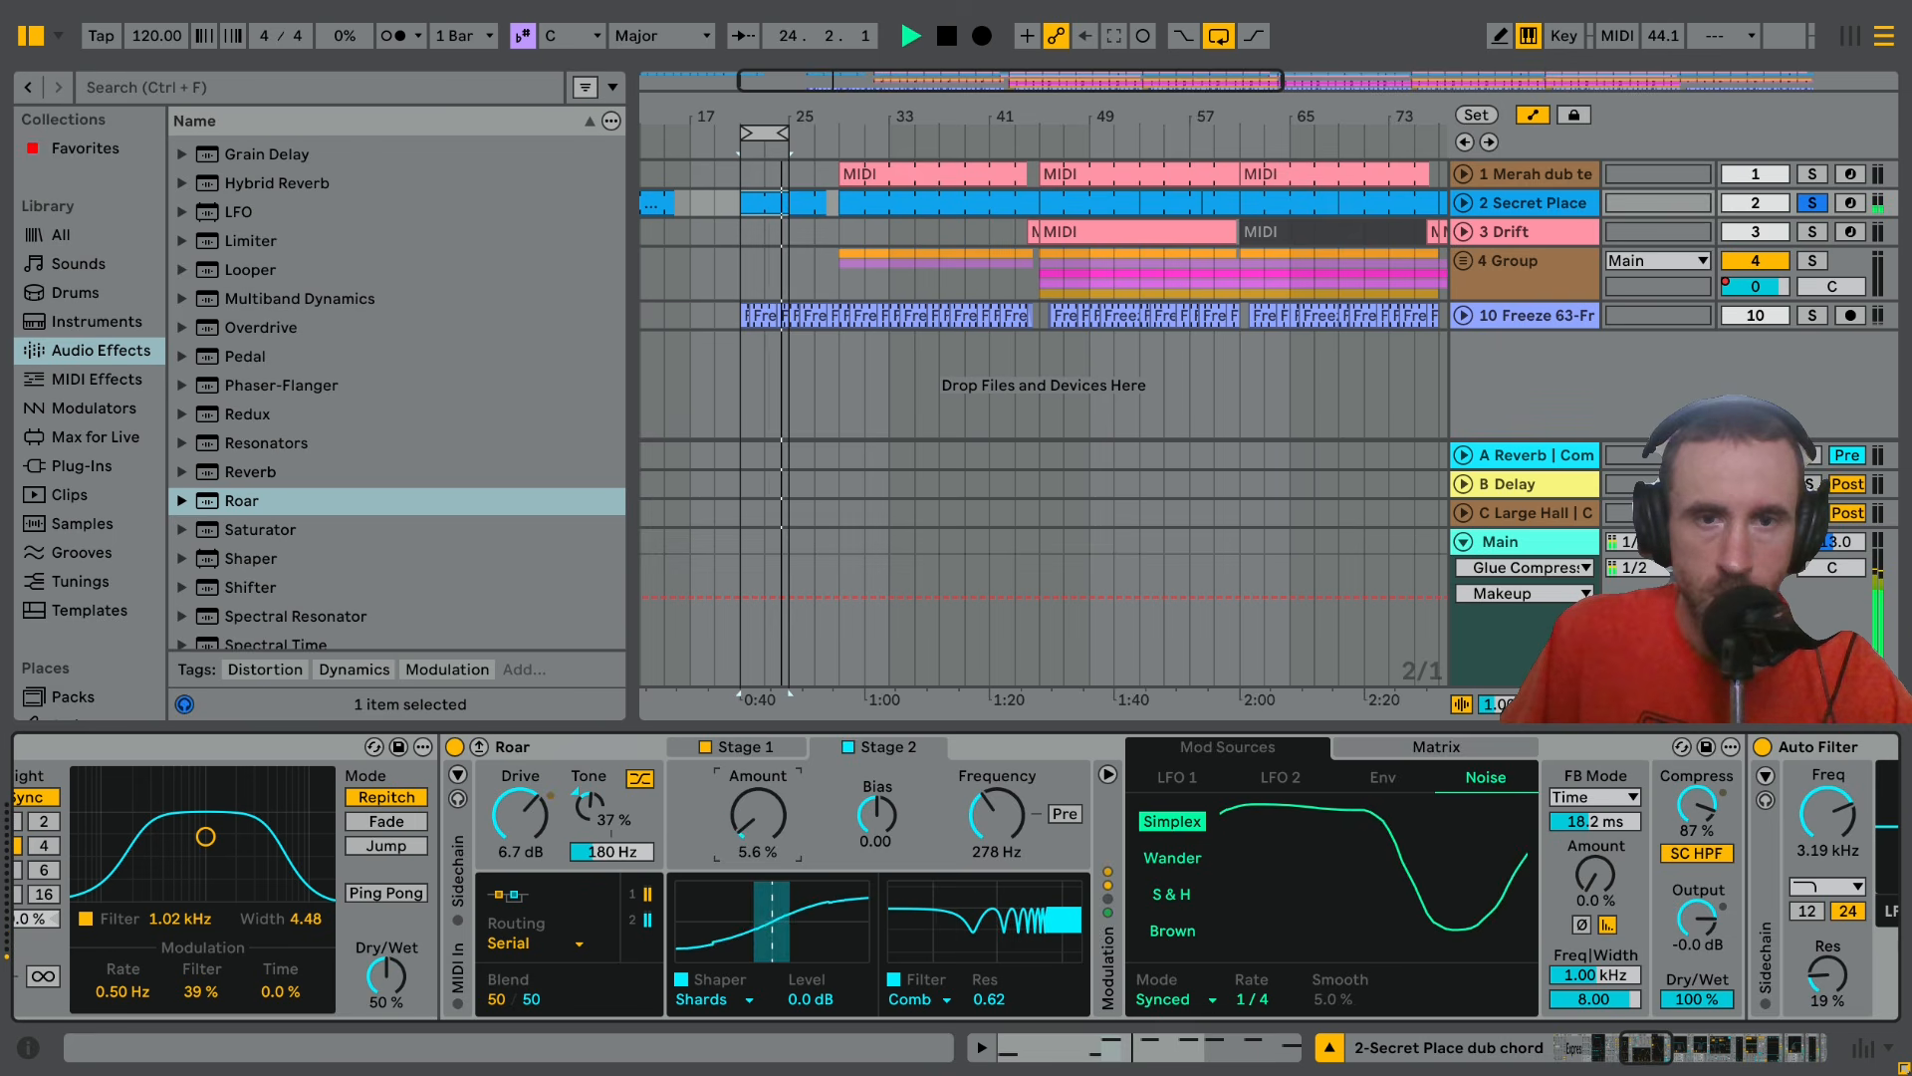
left_click_drag(1014, 1000, 1014, 980)
left_click_drag(996, 826, 996, 809)
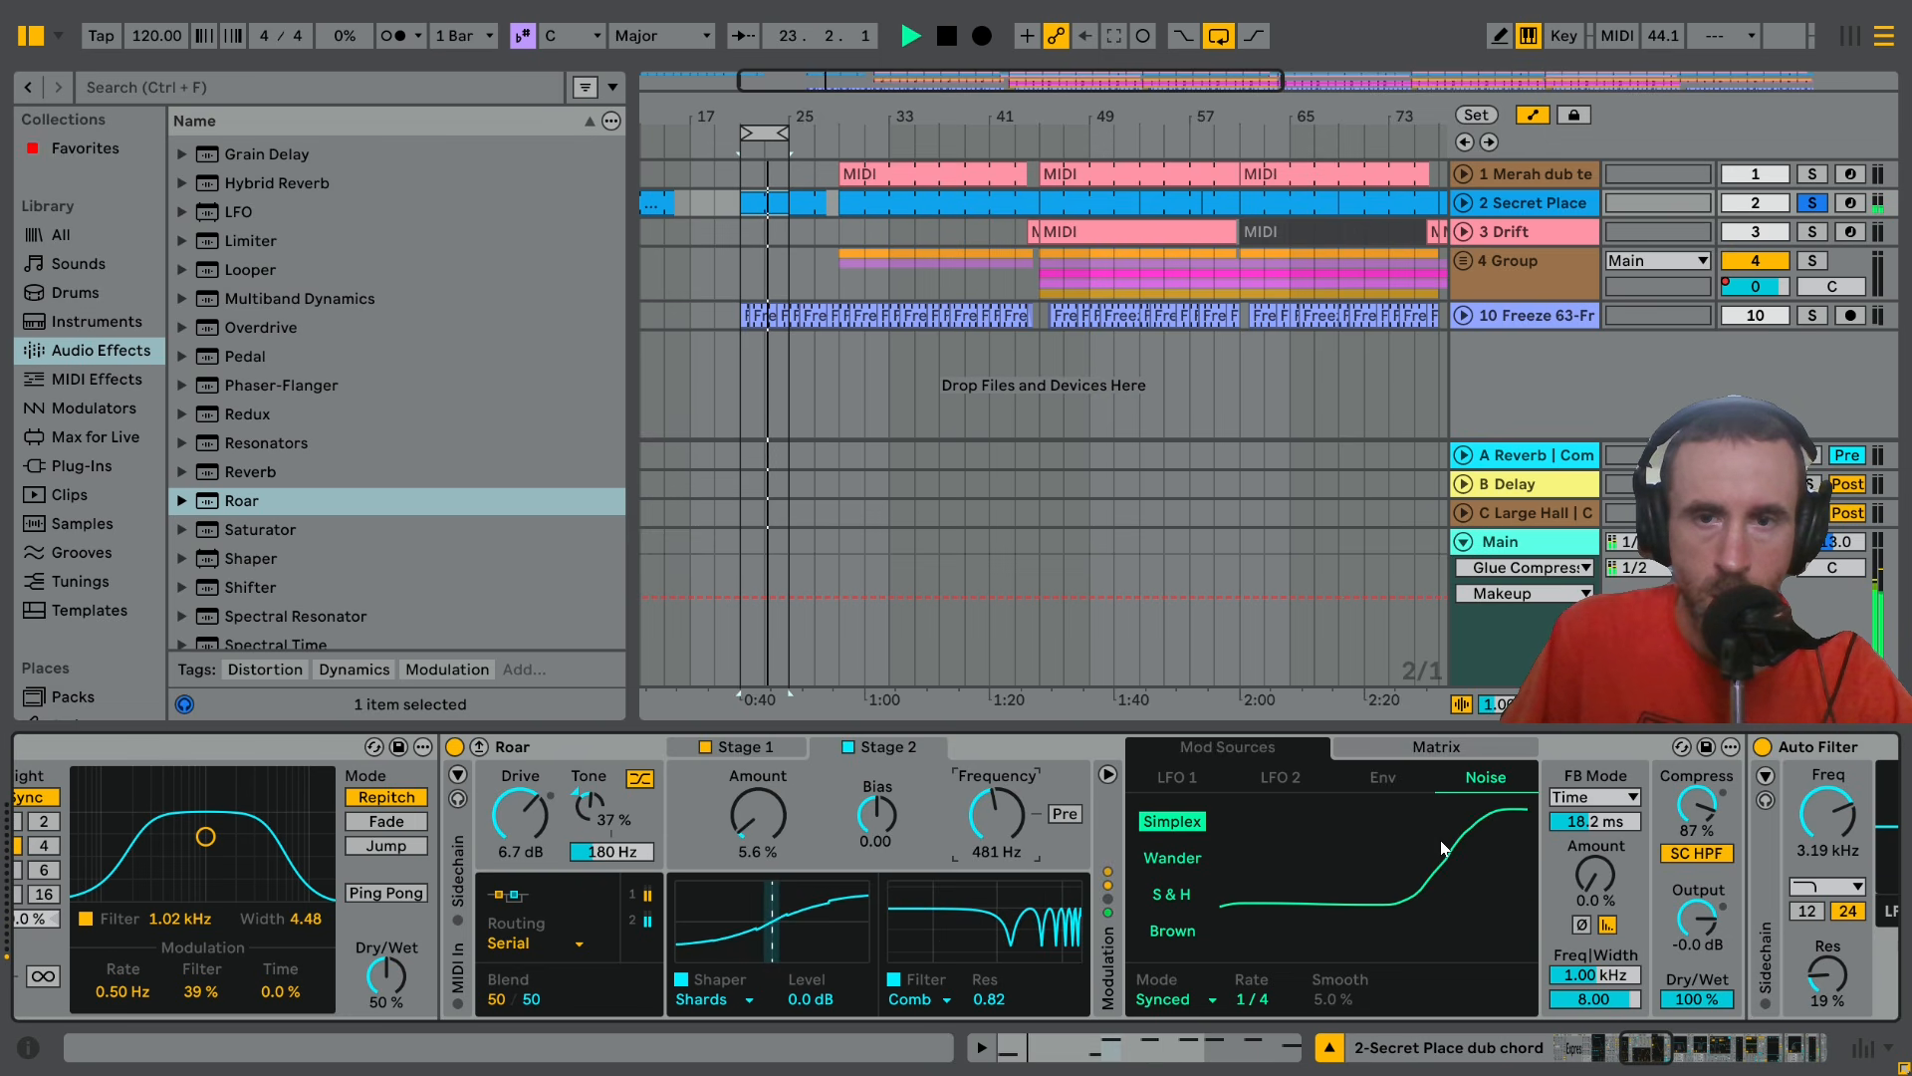
Check the settings of Stage 1 and Stage 2, and set Roar's blend between them to 53/47
left_click(747, 749)
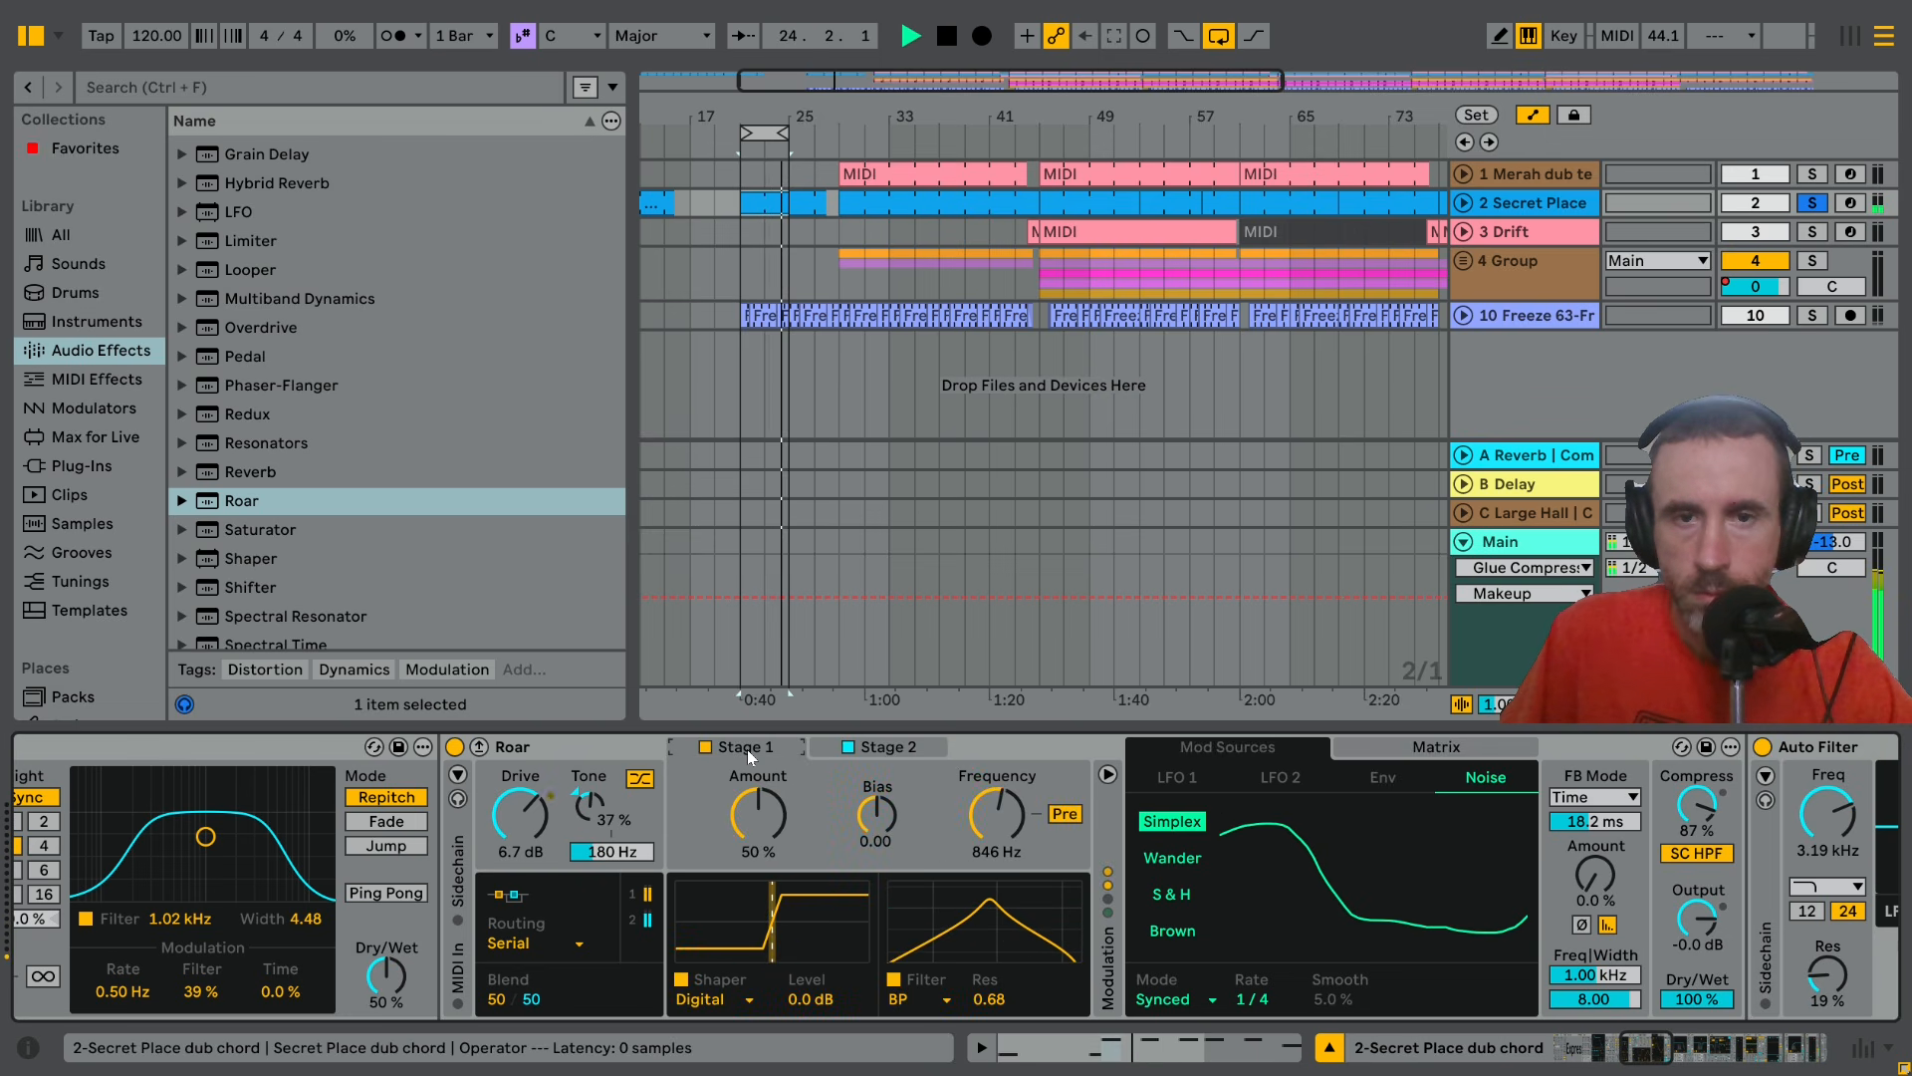
left_click(923, 749)
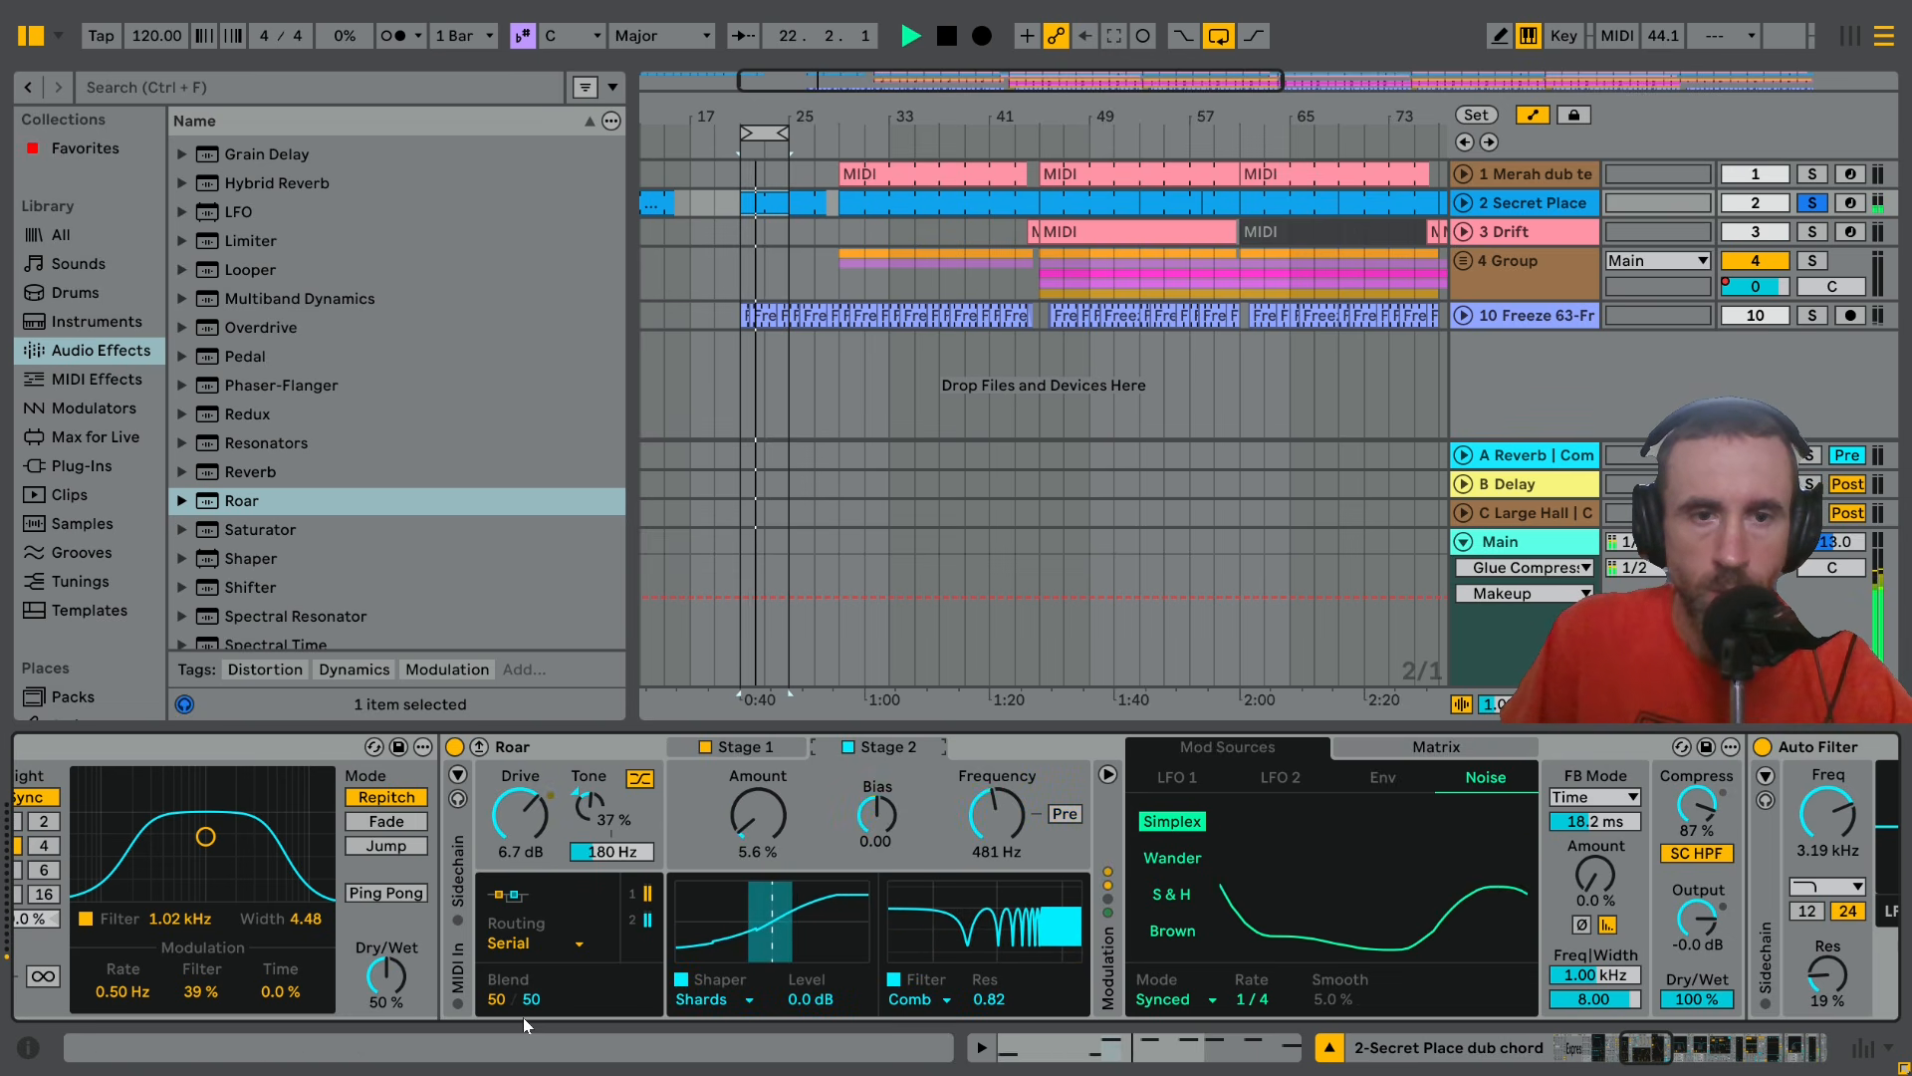
mouse_move(503, 999)
left_mouse_down()
mouse_move(503, 921)
mouse_move(503, 1026)
mouse_move(503, 973)
left_mouse_up()
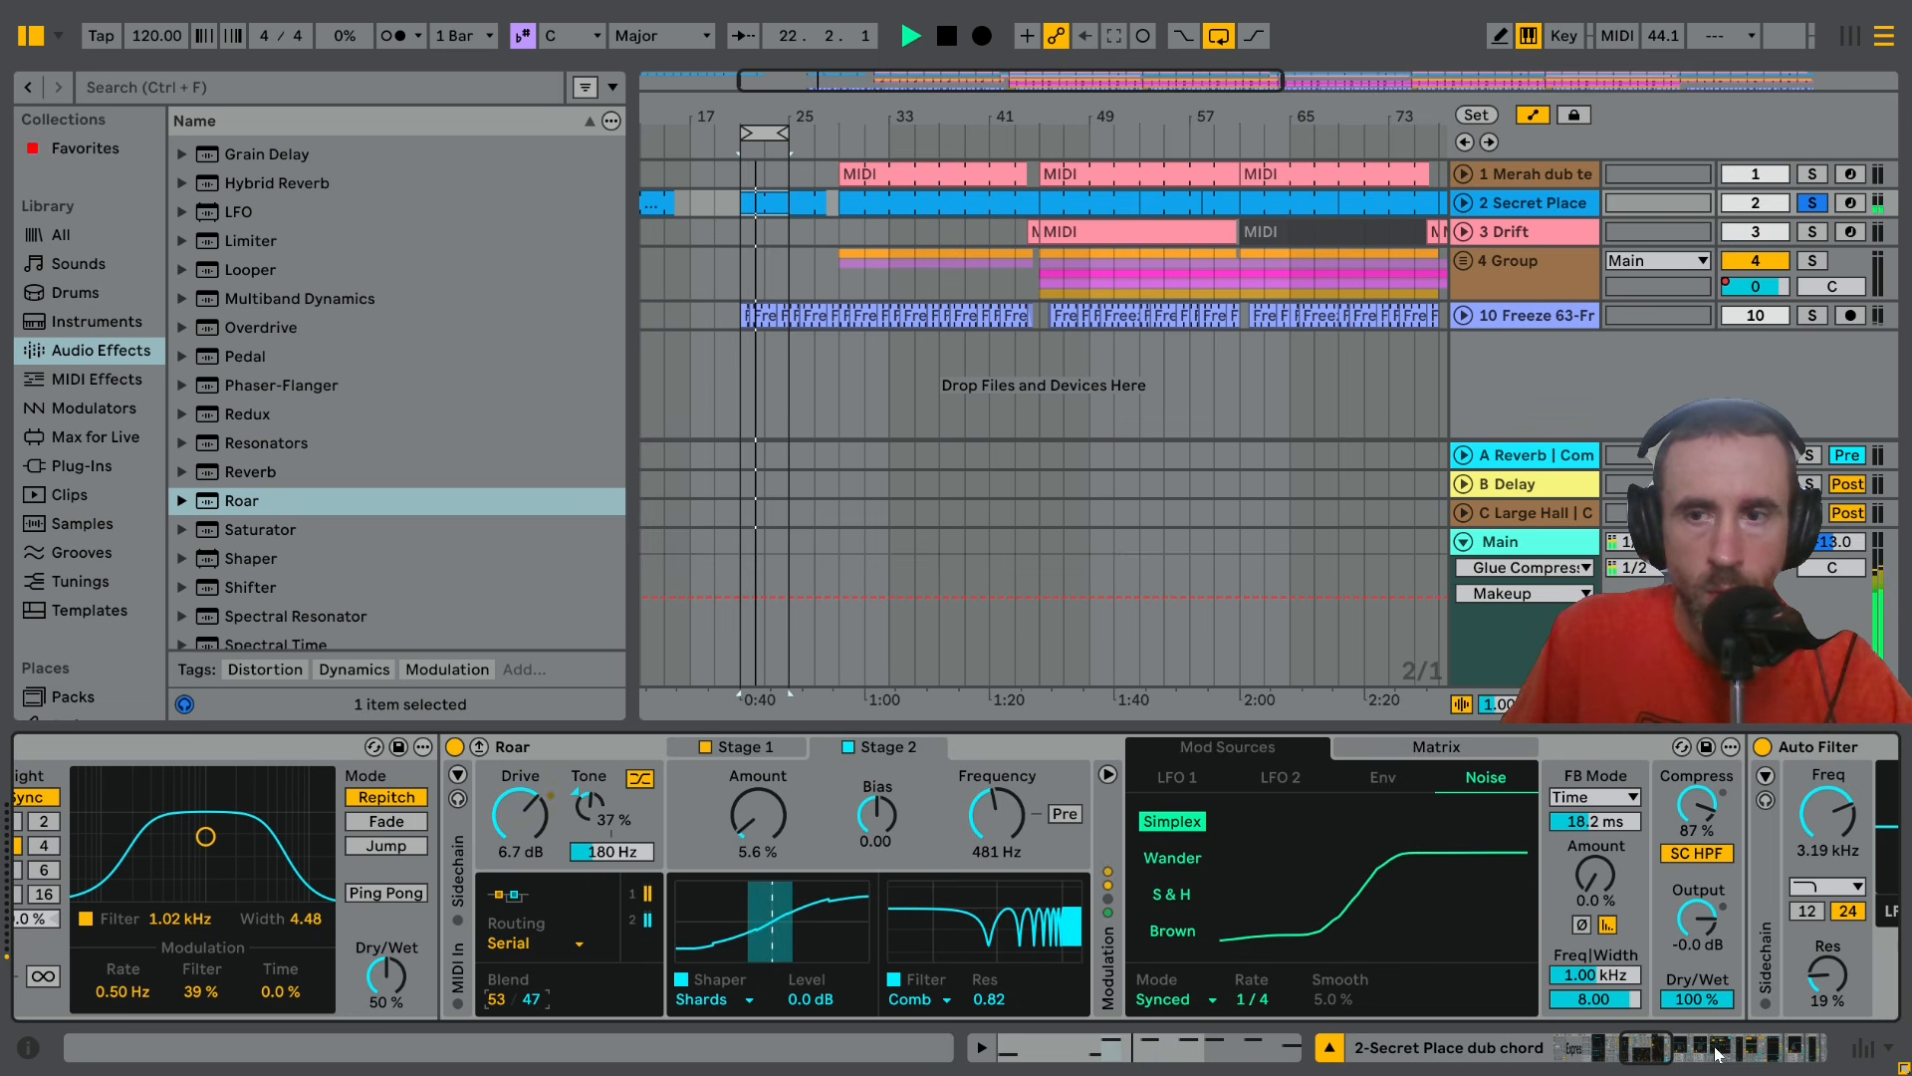
Lower Roar's Dry/Wet to 67% and modulate it with the envelope at -58
left_click_drag(1699, 1000, 1699, 1024)
left_click(1436, 746)
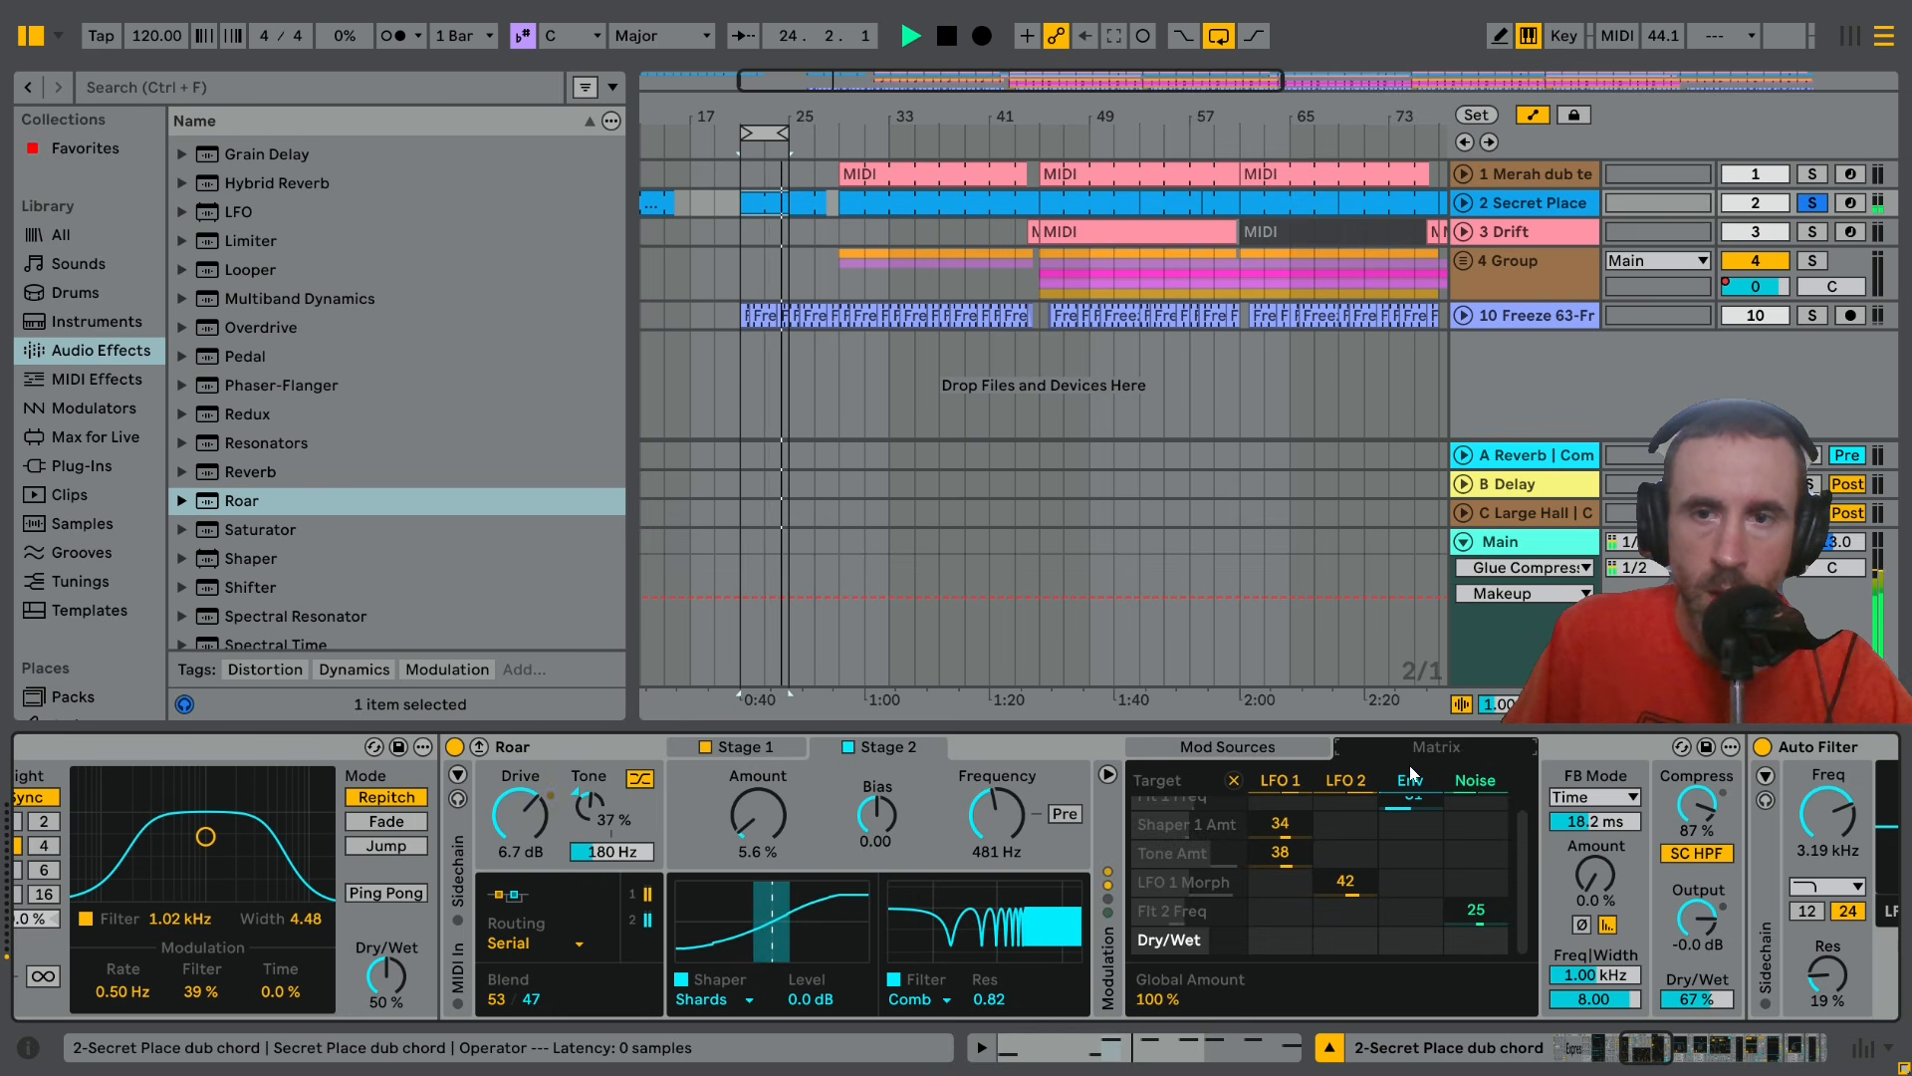
left_click(1410, 780)
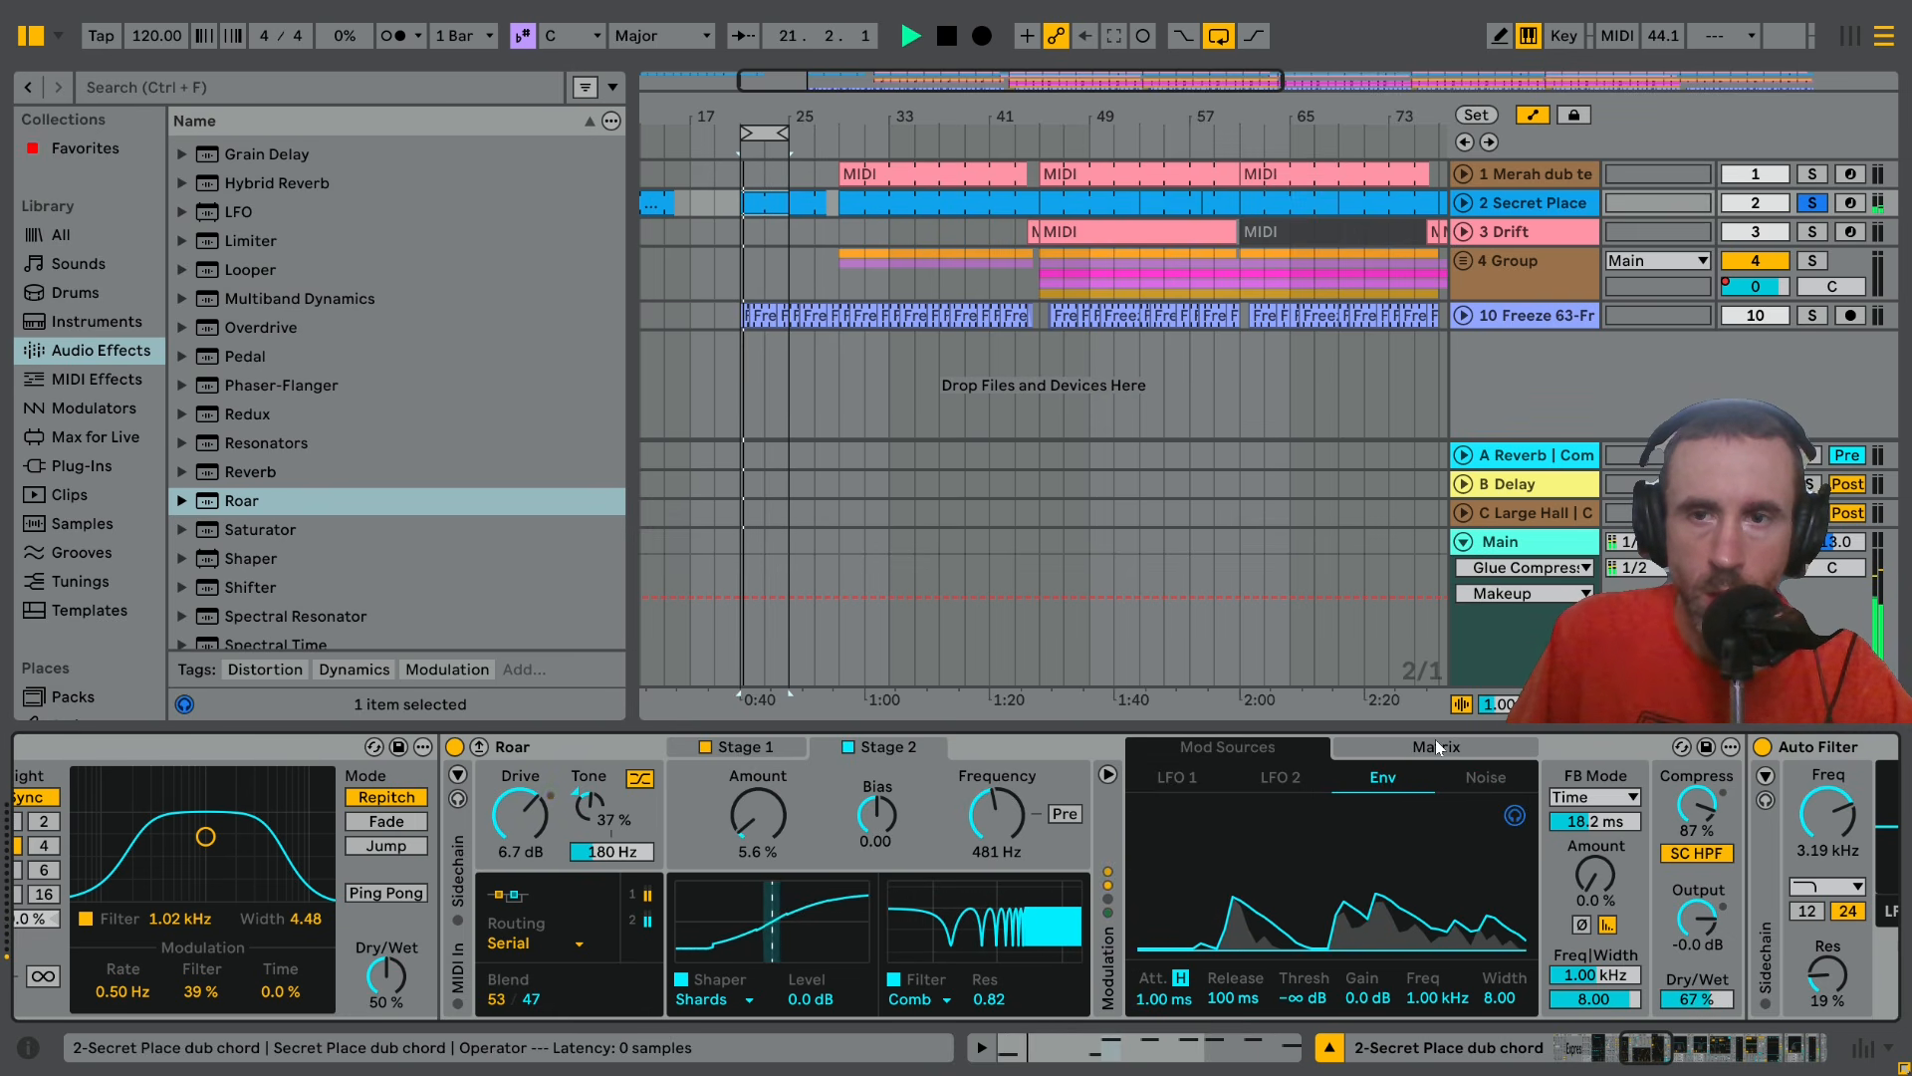
left_click(1437, 745)
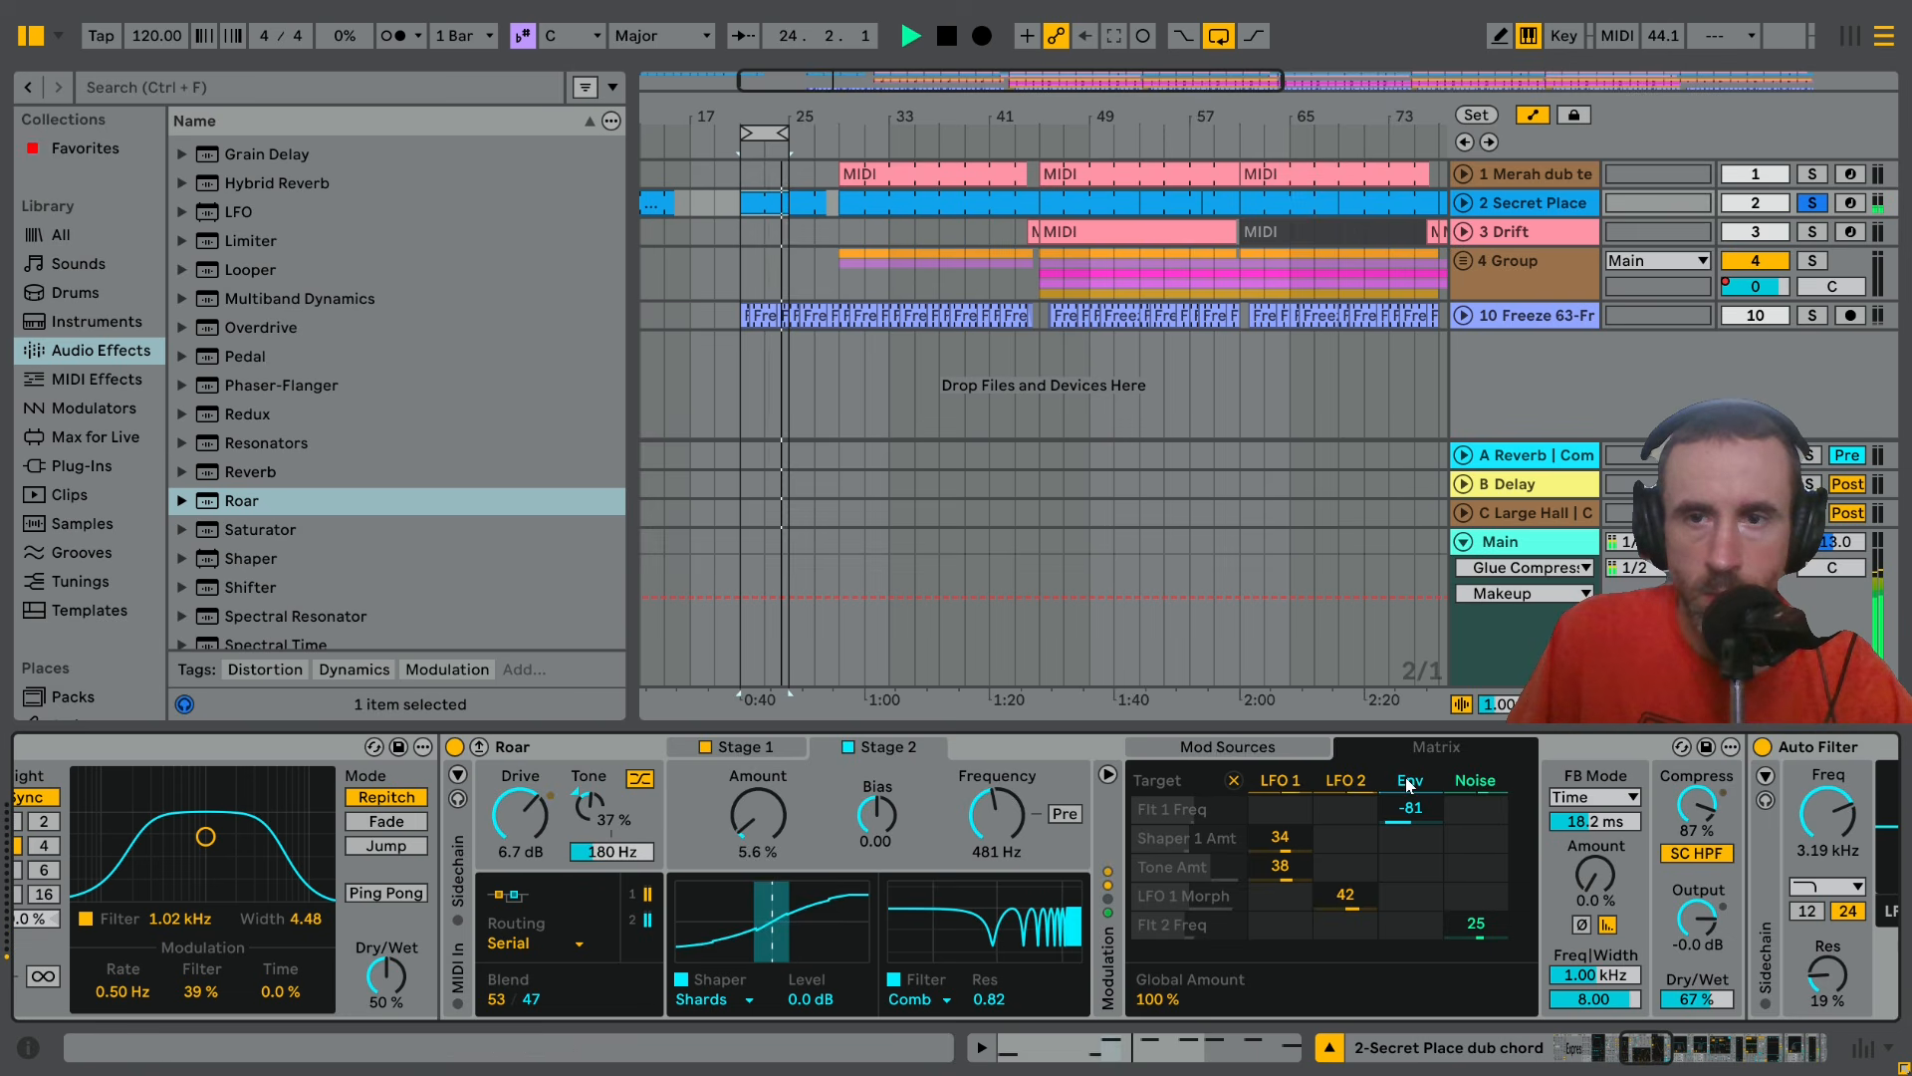
left_click(1406, 777)
left_click(1432, 749)
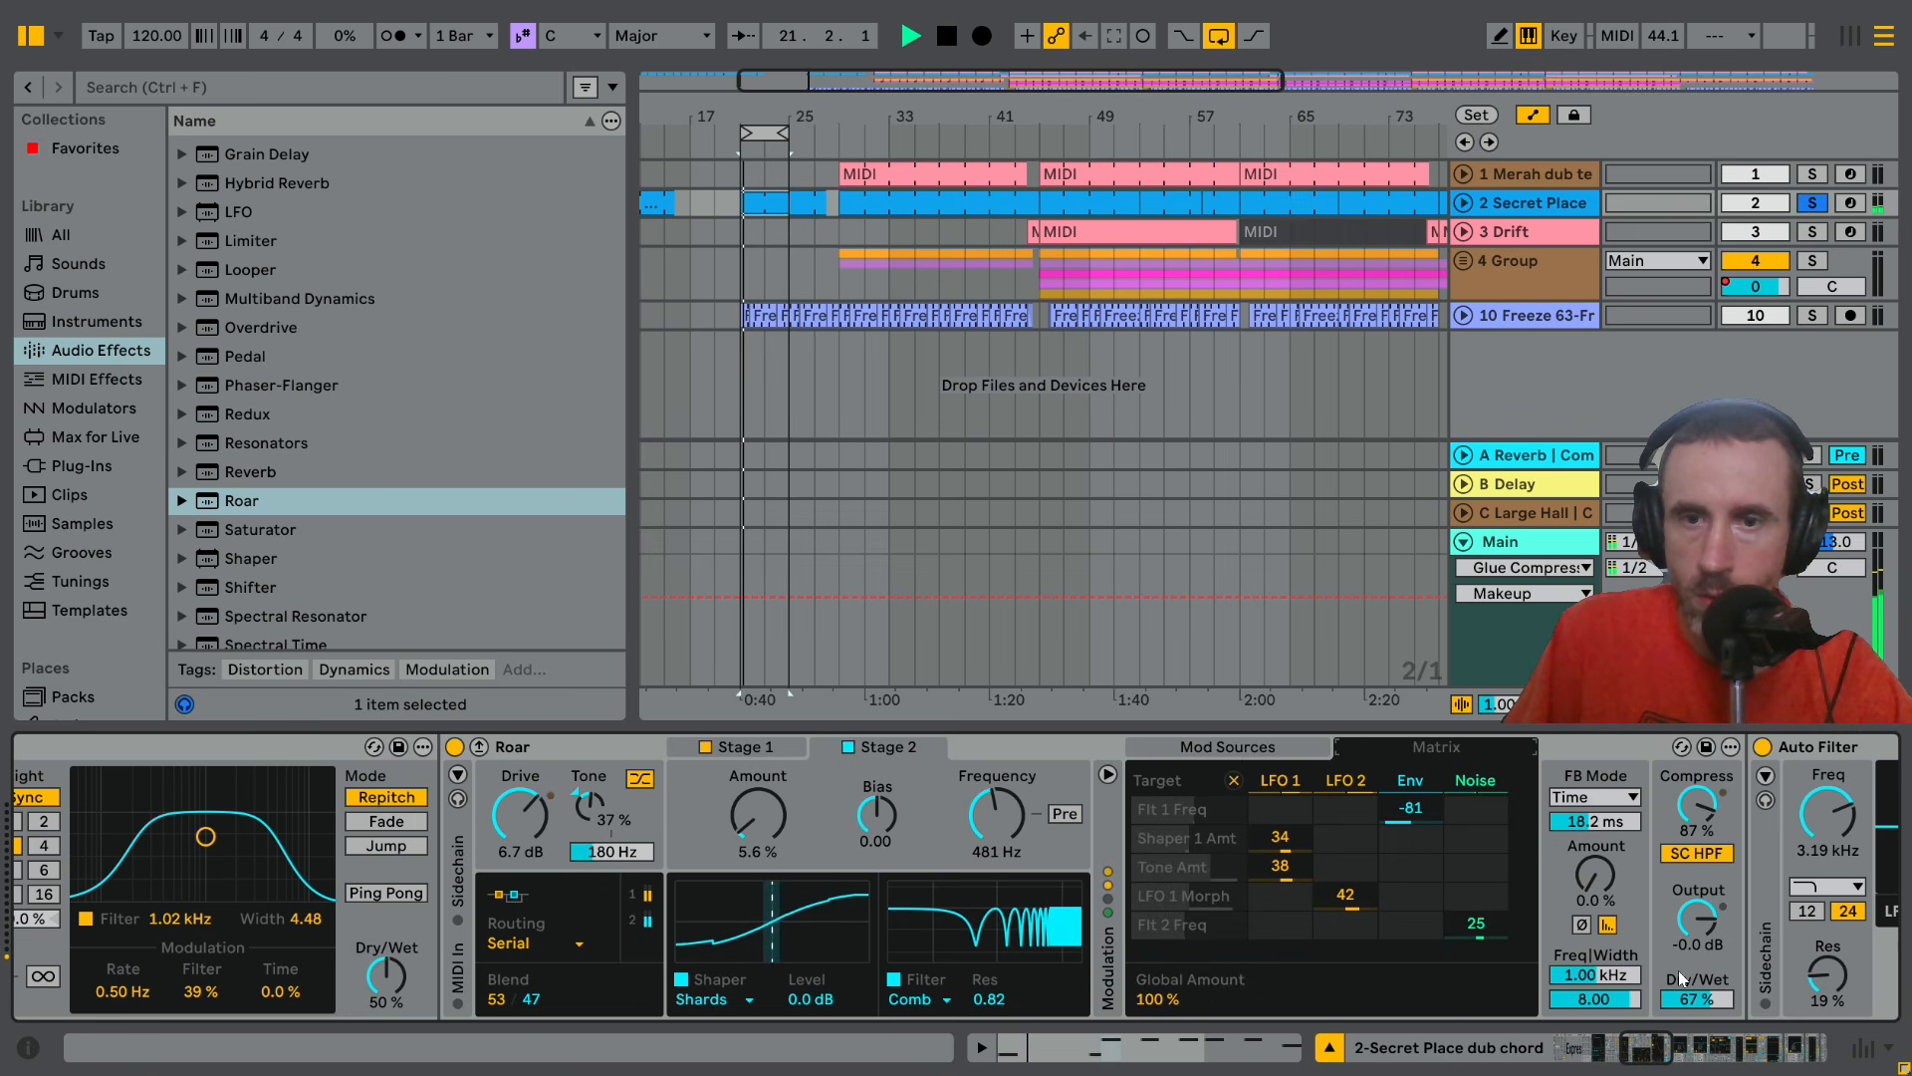
left_click(1703, 1000)
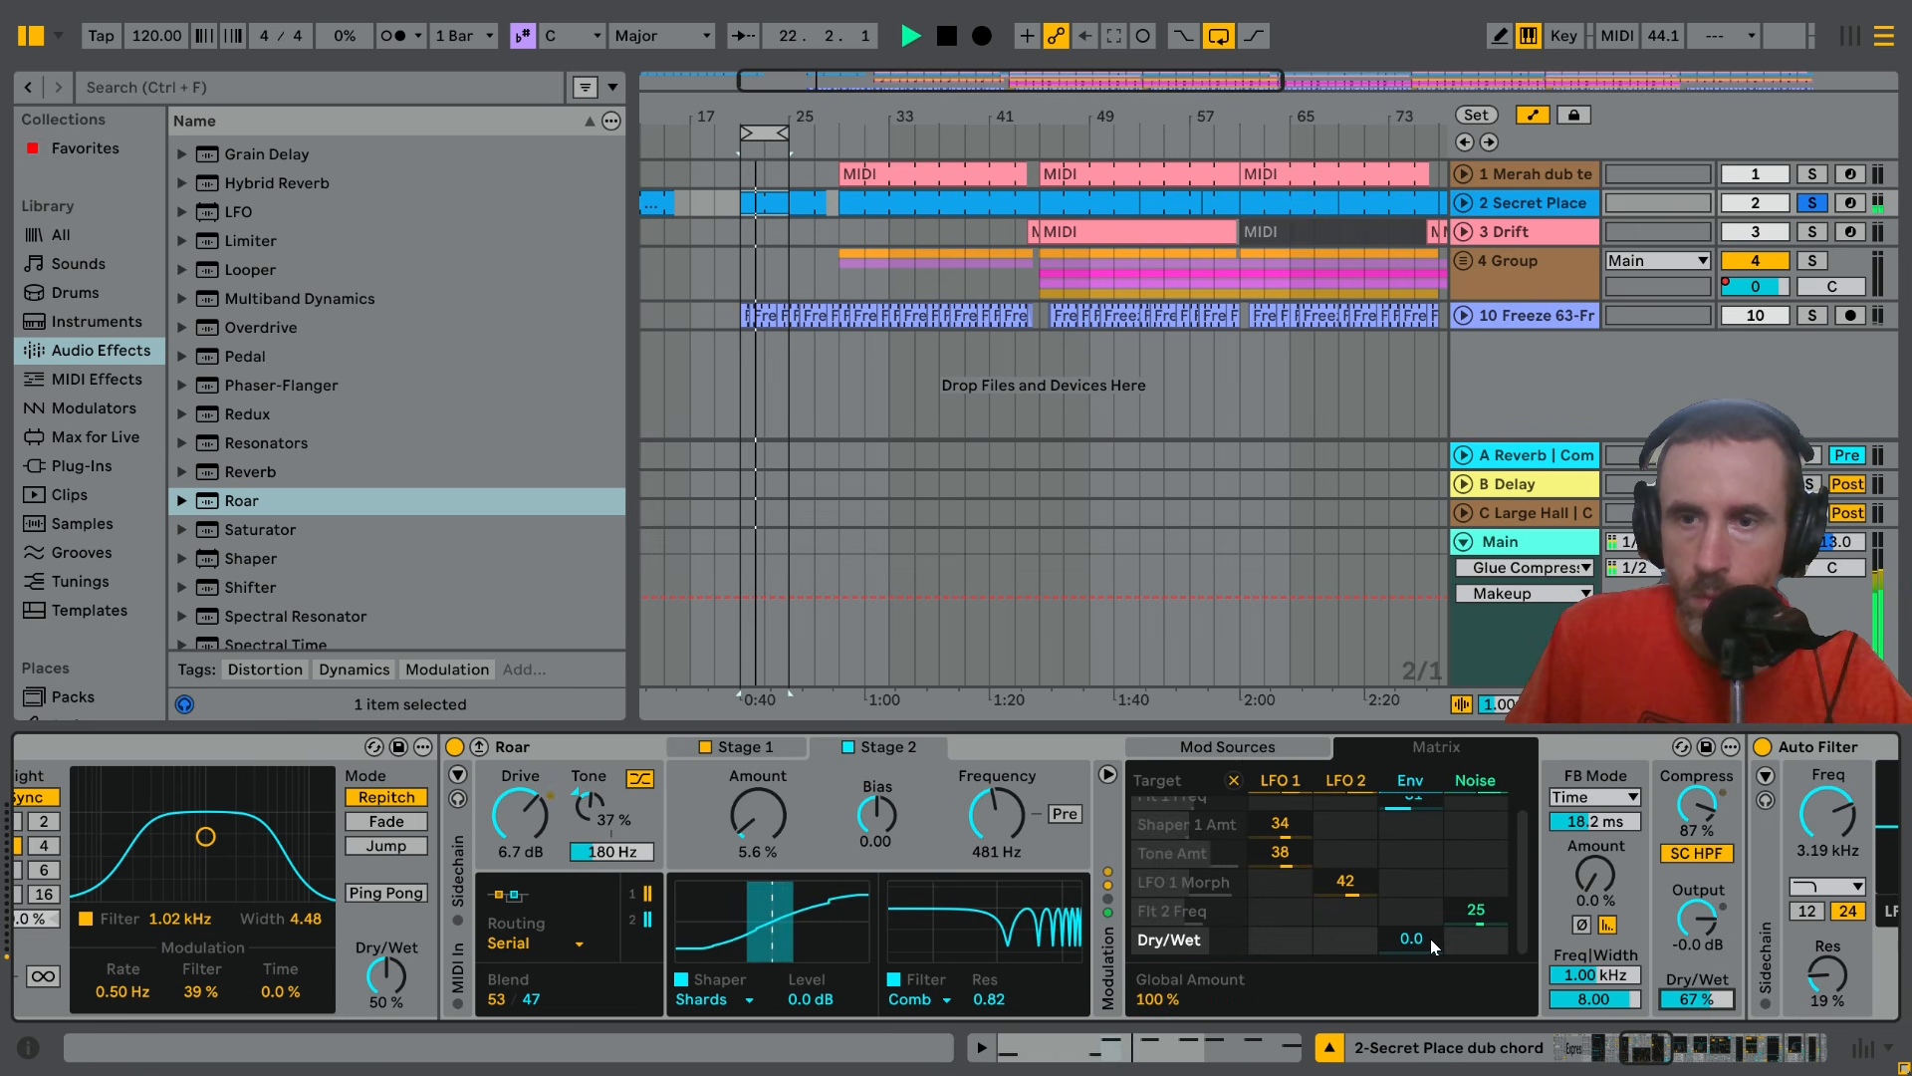
left_click_drag(1431, 938, 1430, 996)
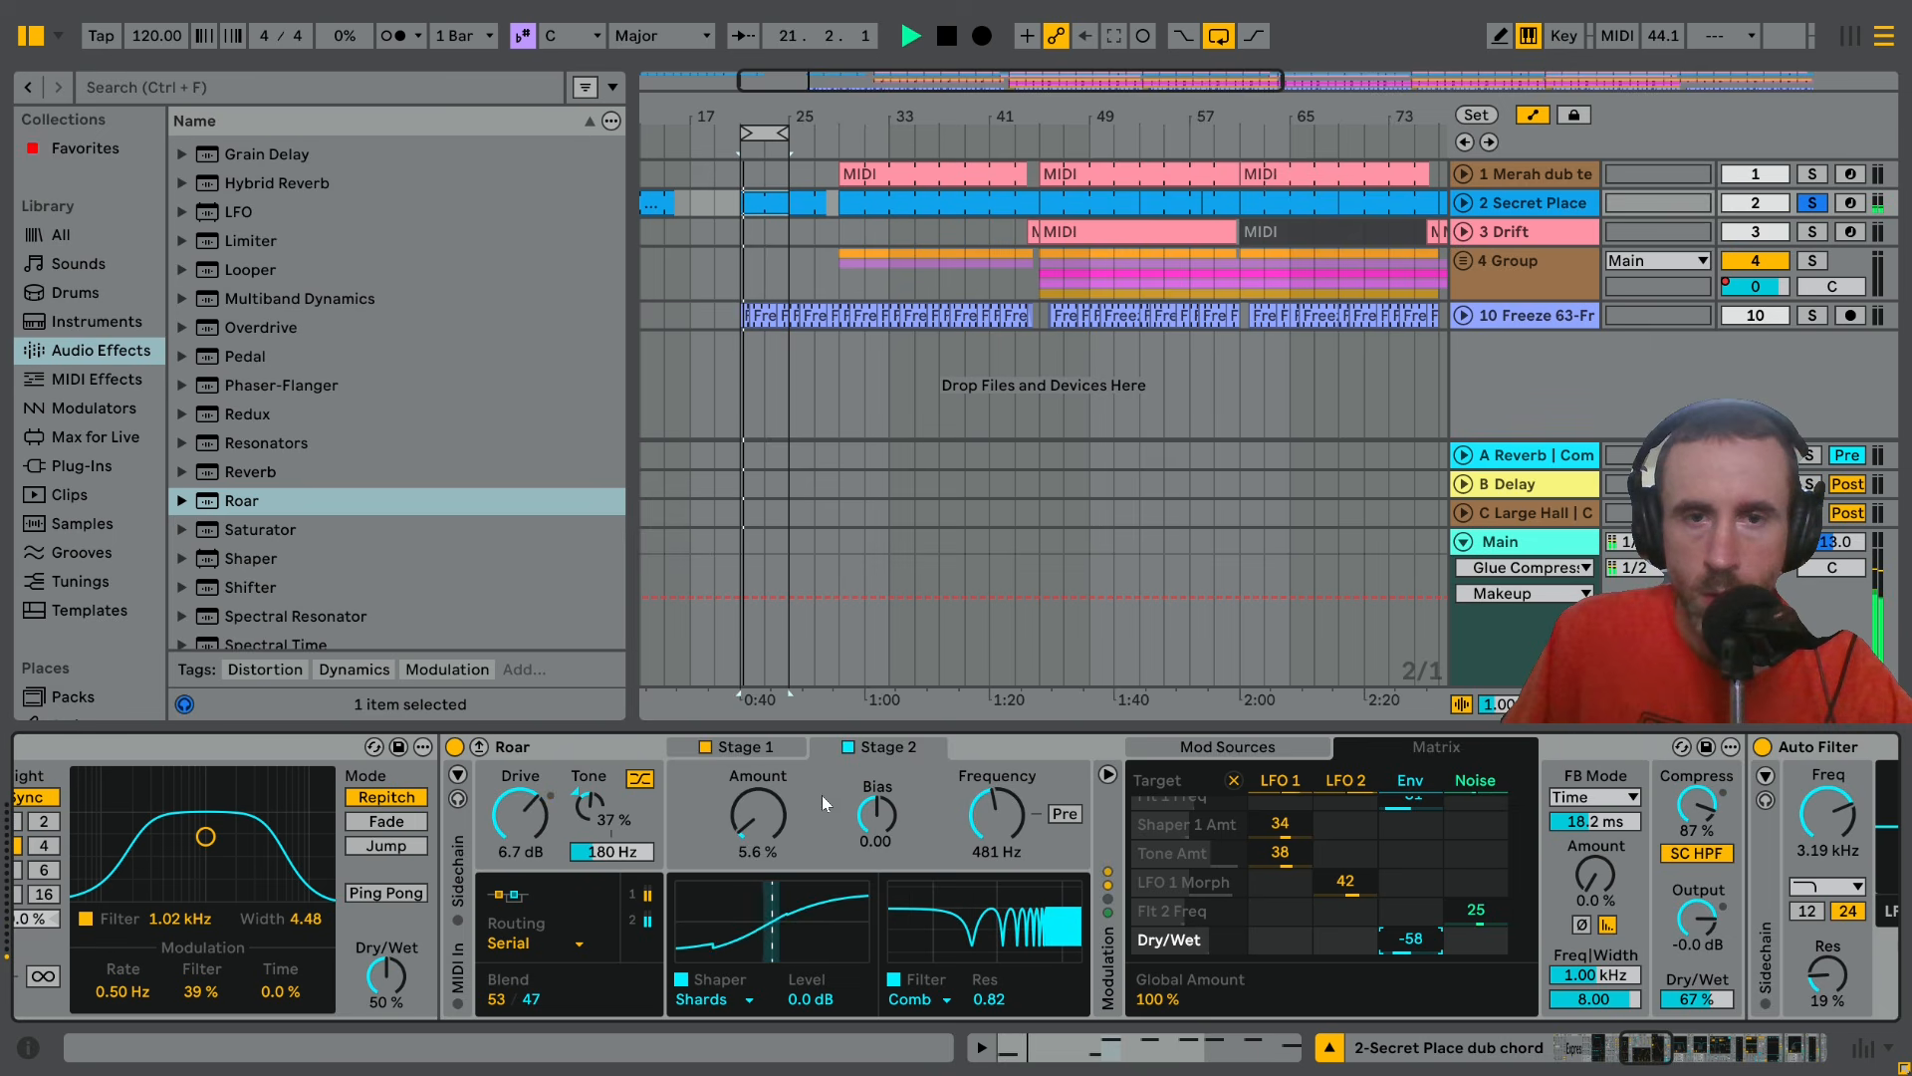
Raise Stage 2's shaper amount to 27% and lower Roar's Dry/Wet to 49%
left_click_drag(761, 817, 760, 783)
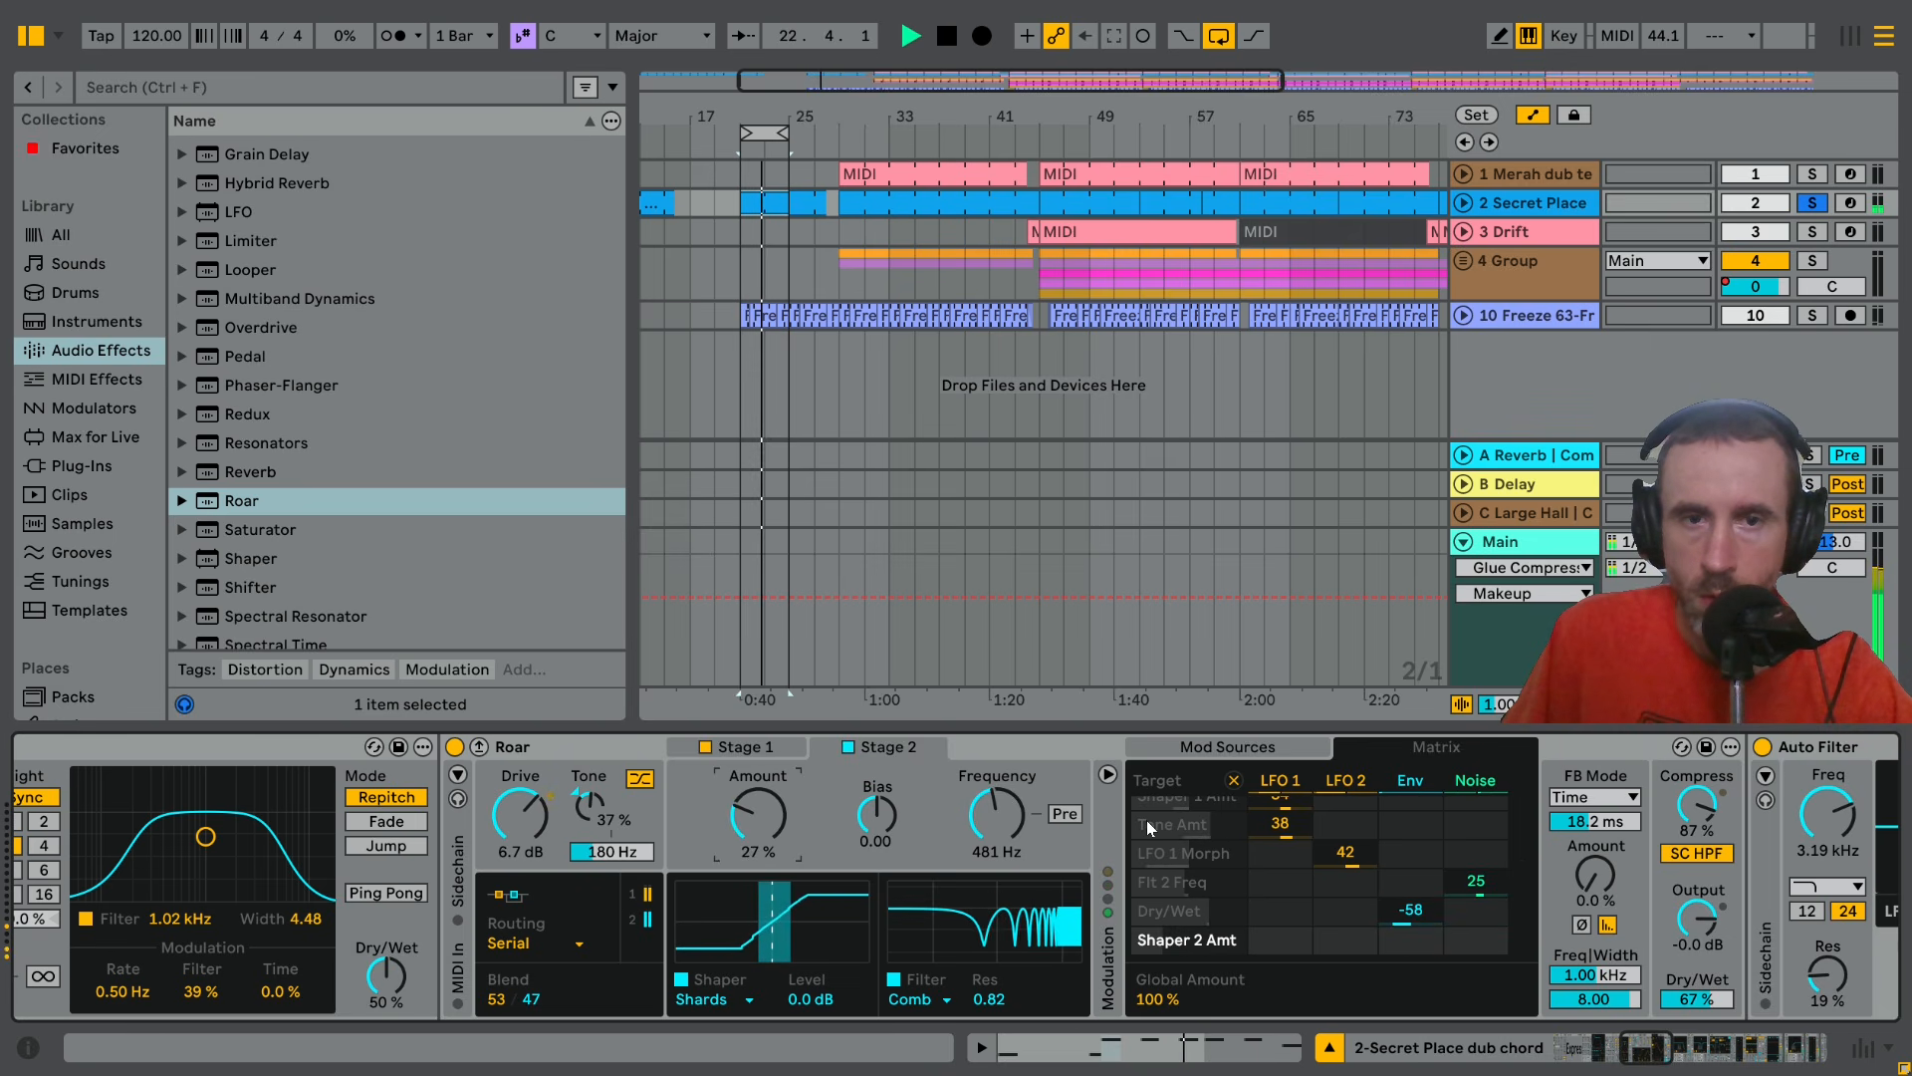
left_click(762, 745)
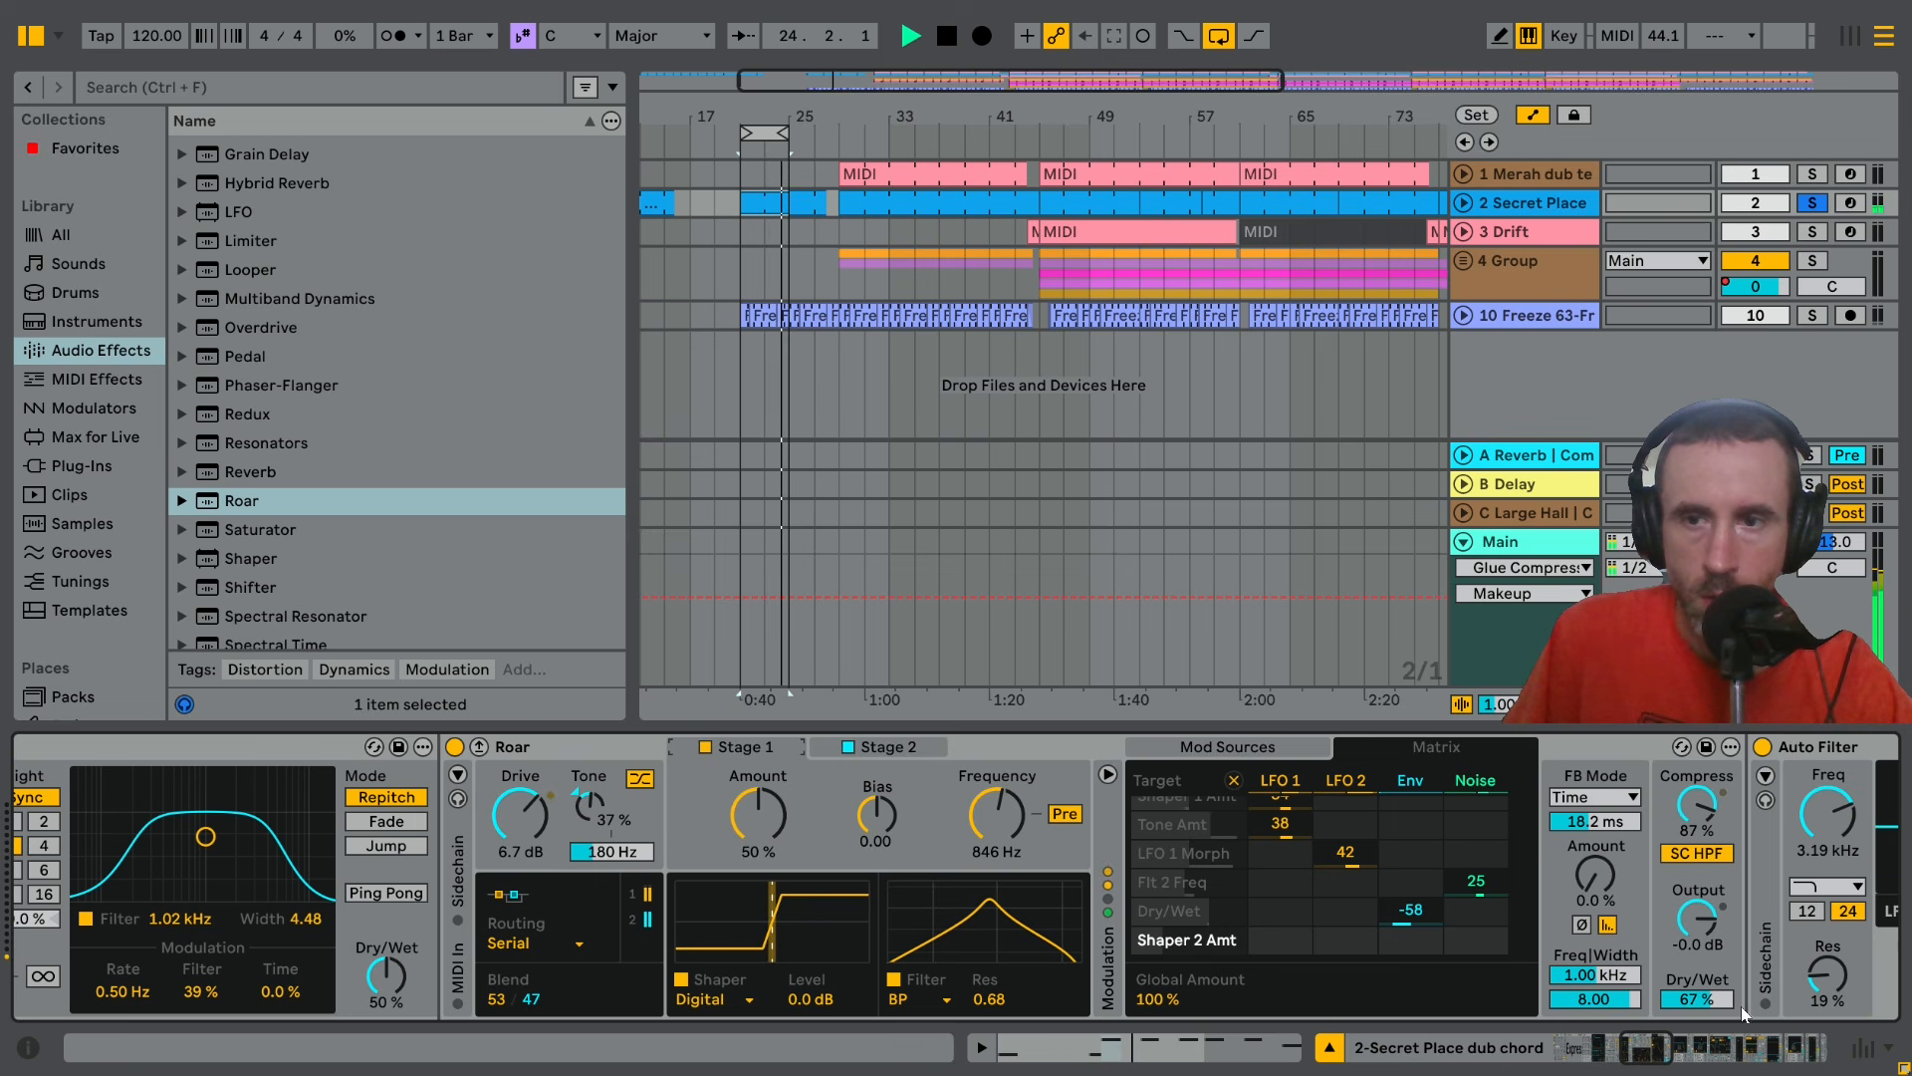
left_click_drag(1697, 998, 1697, 1026)
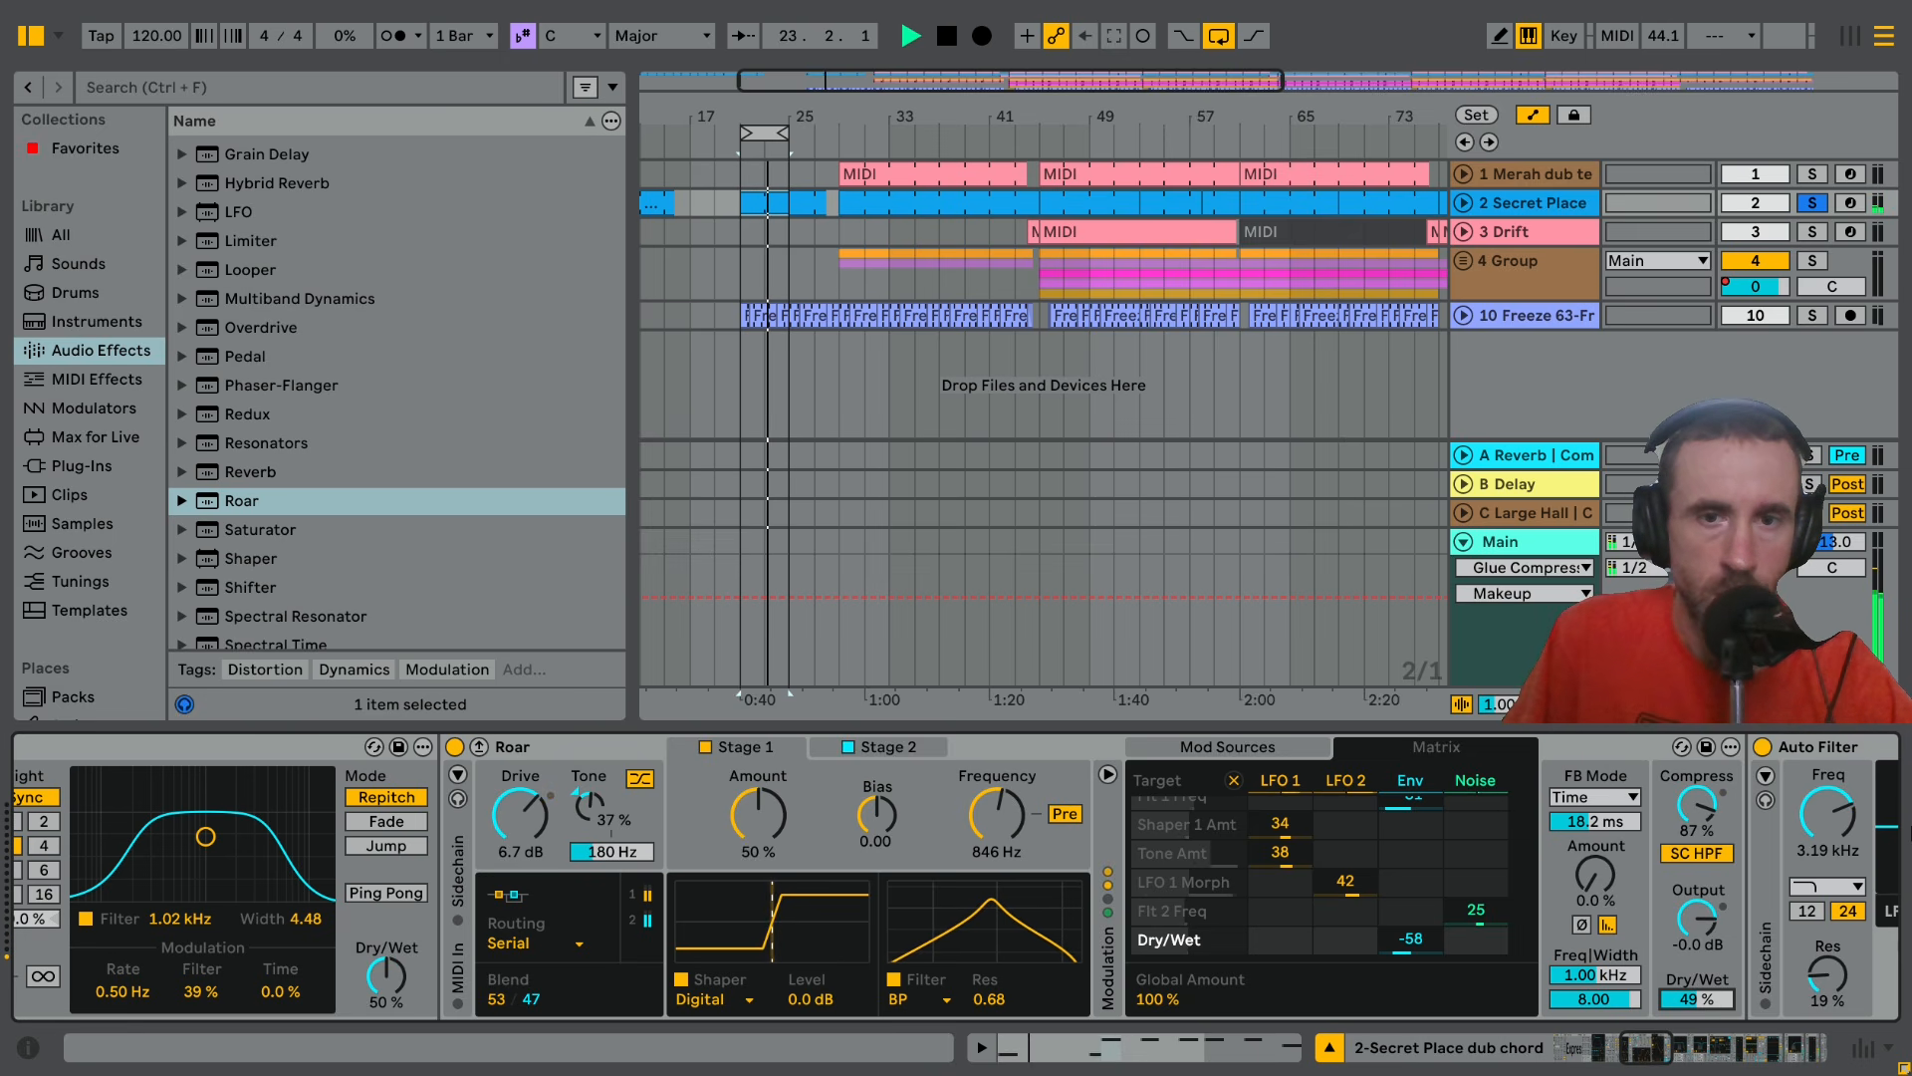
Set LFO 2 to Free mode at 0.12 Hz and modulate its rate with the envelope at -50
left_click(1293, 780)
left_click(1421, 750)
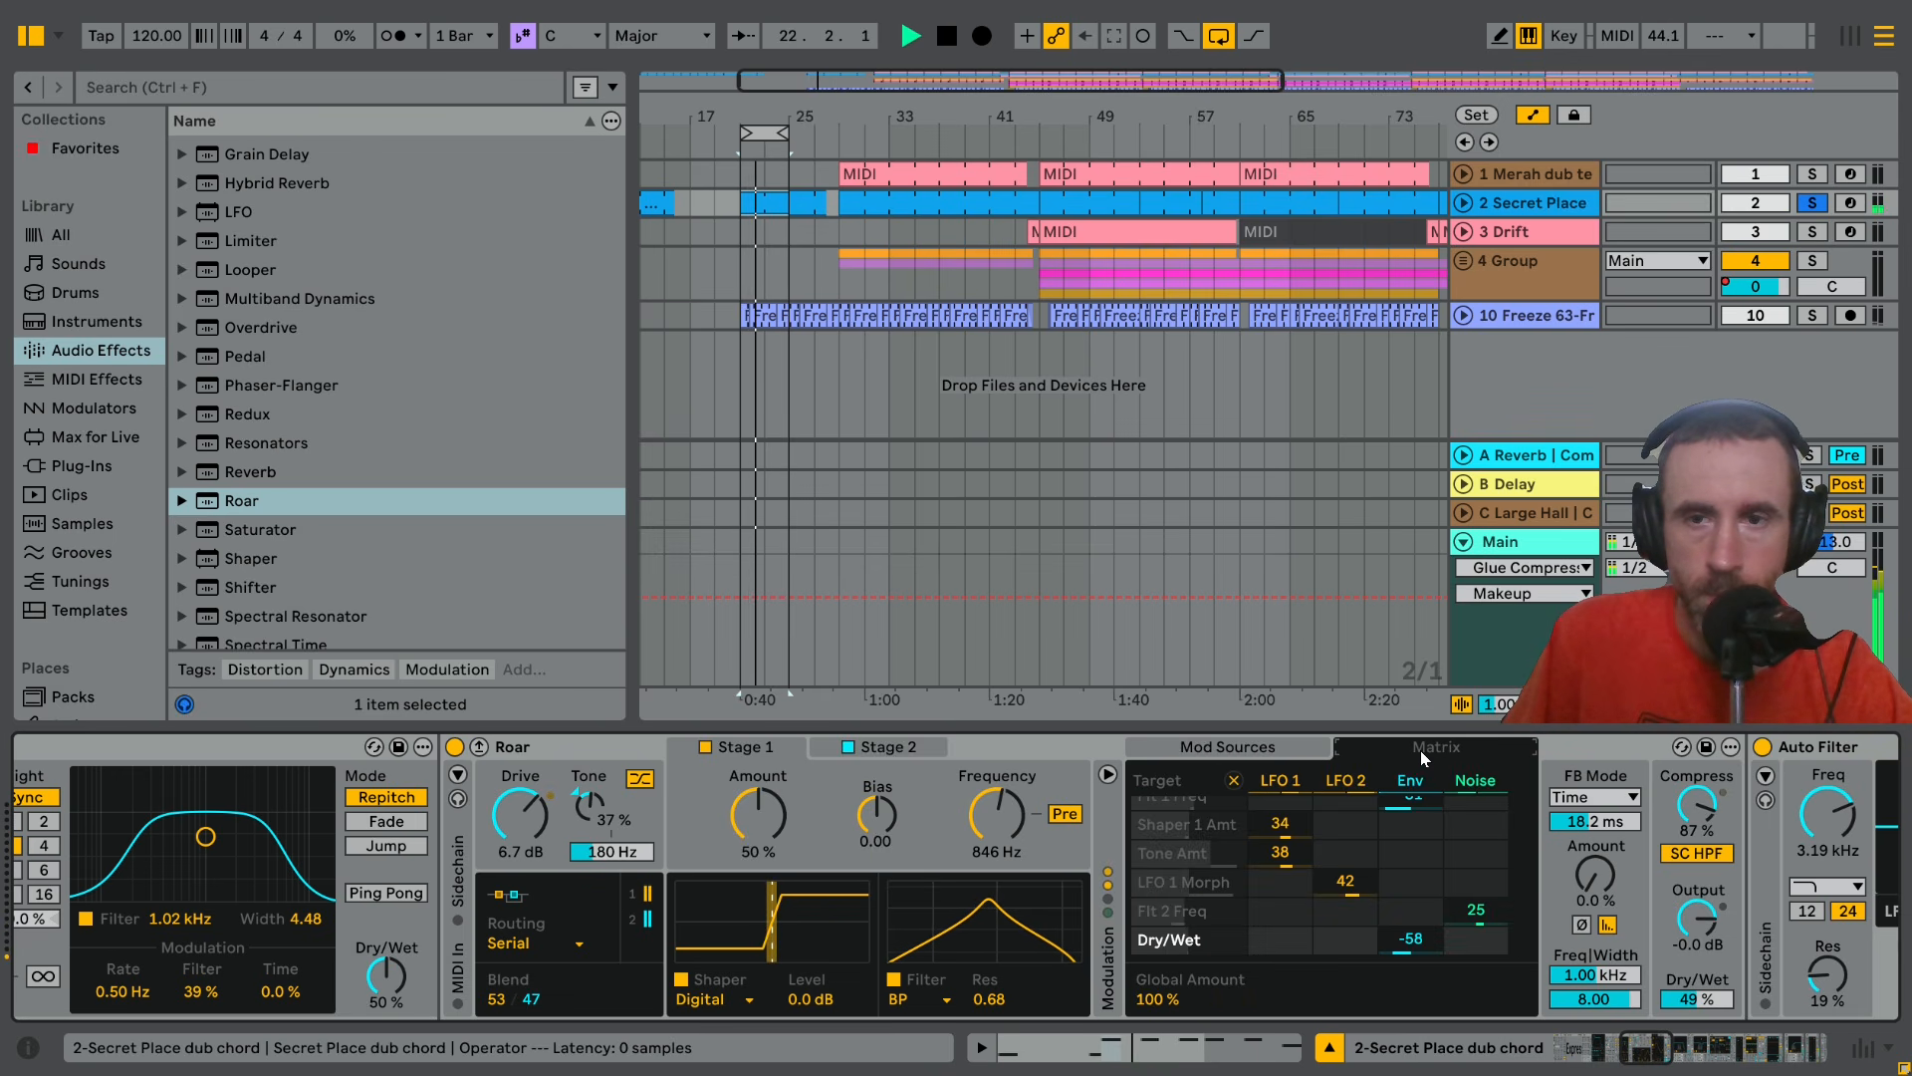
left_click(1293, 783)
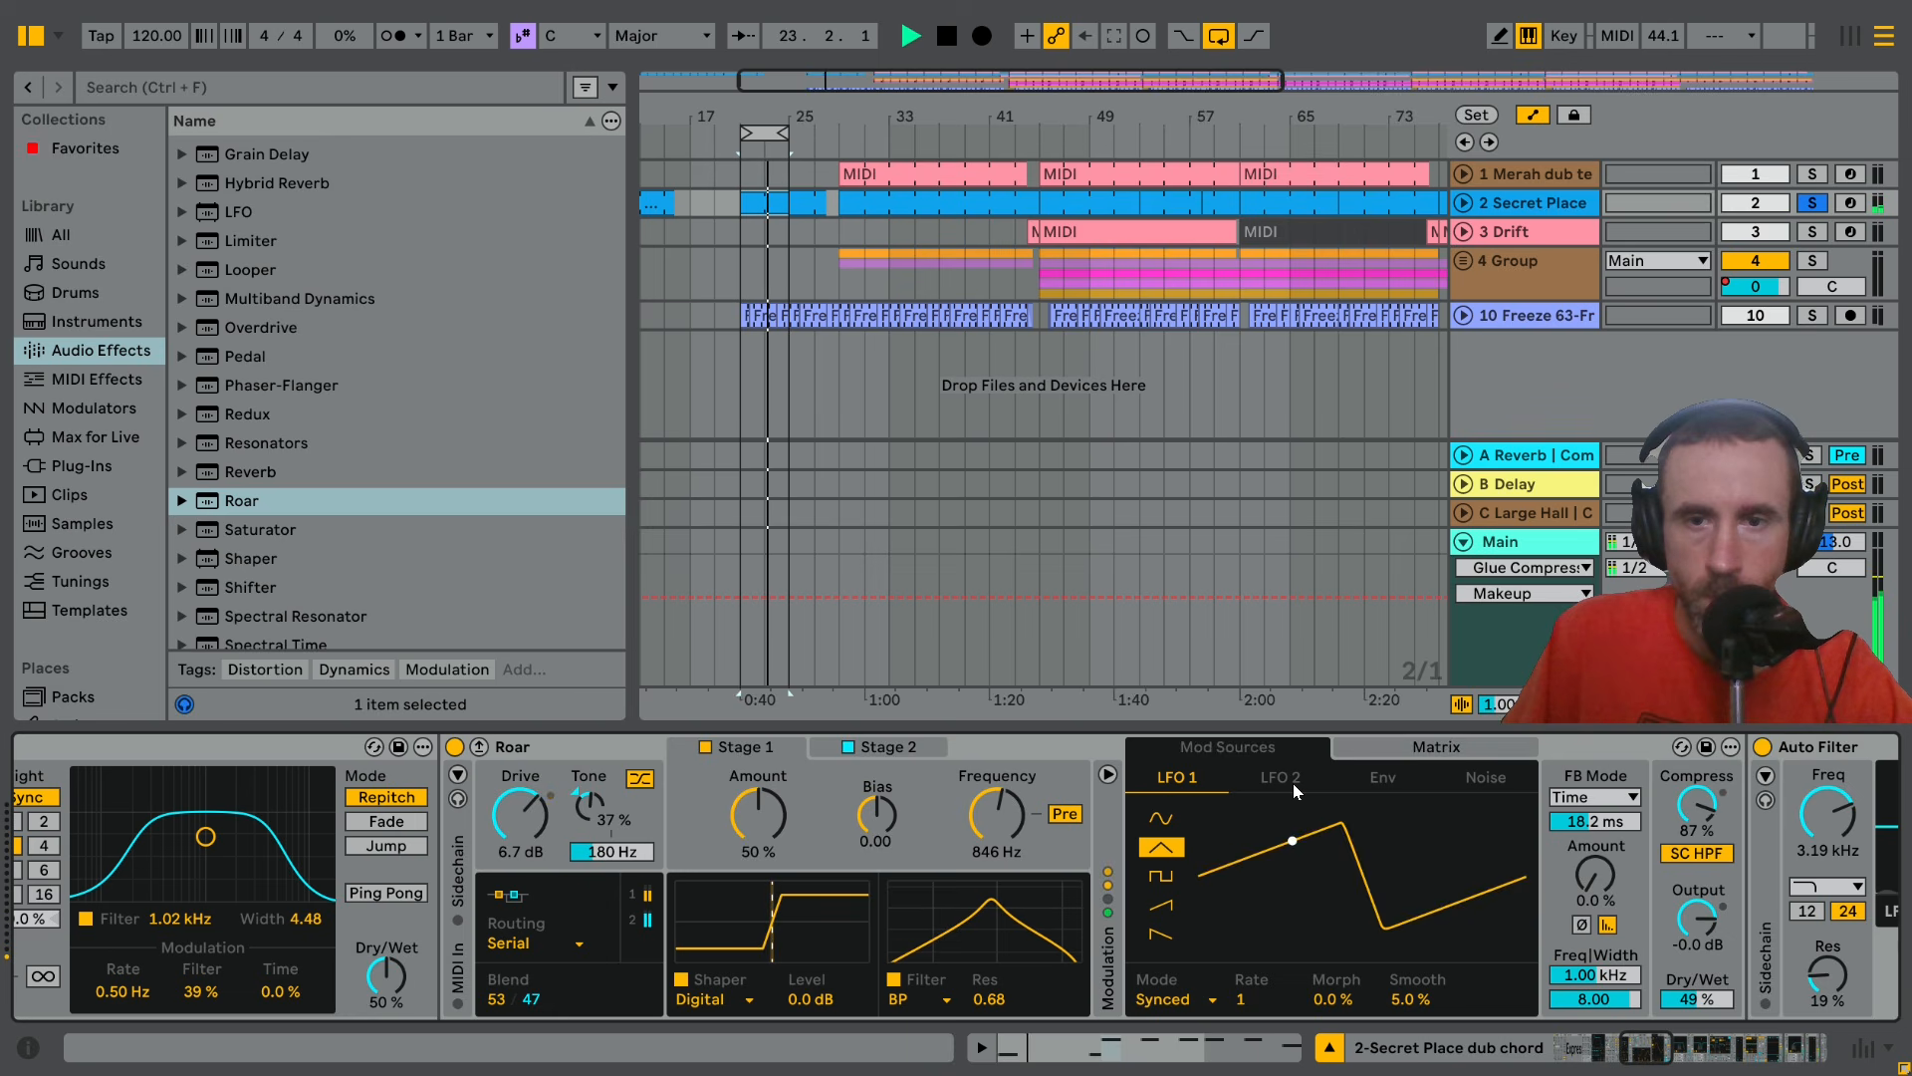
left_click(1292, 783)
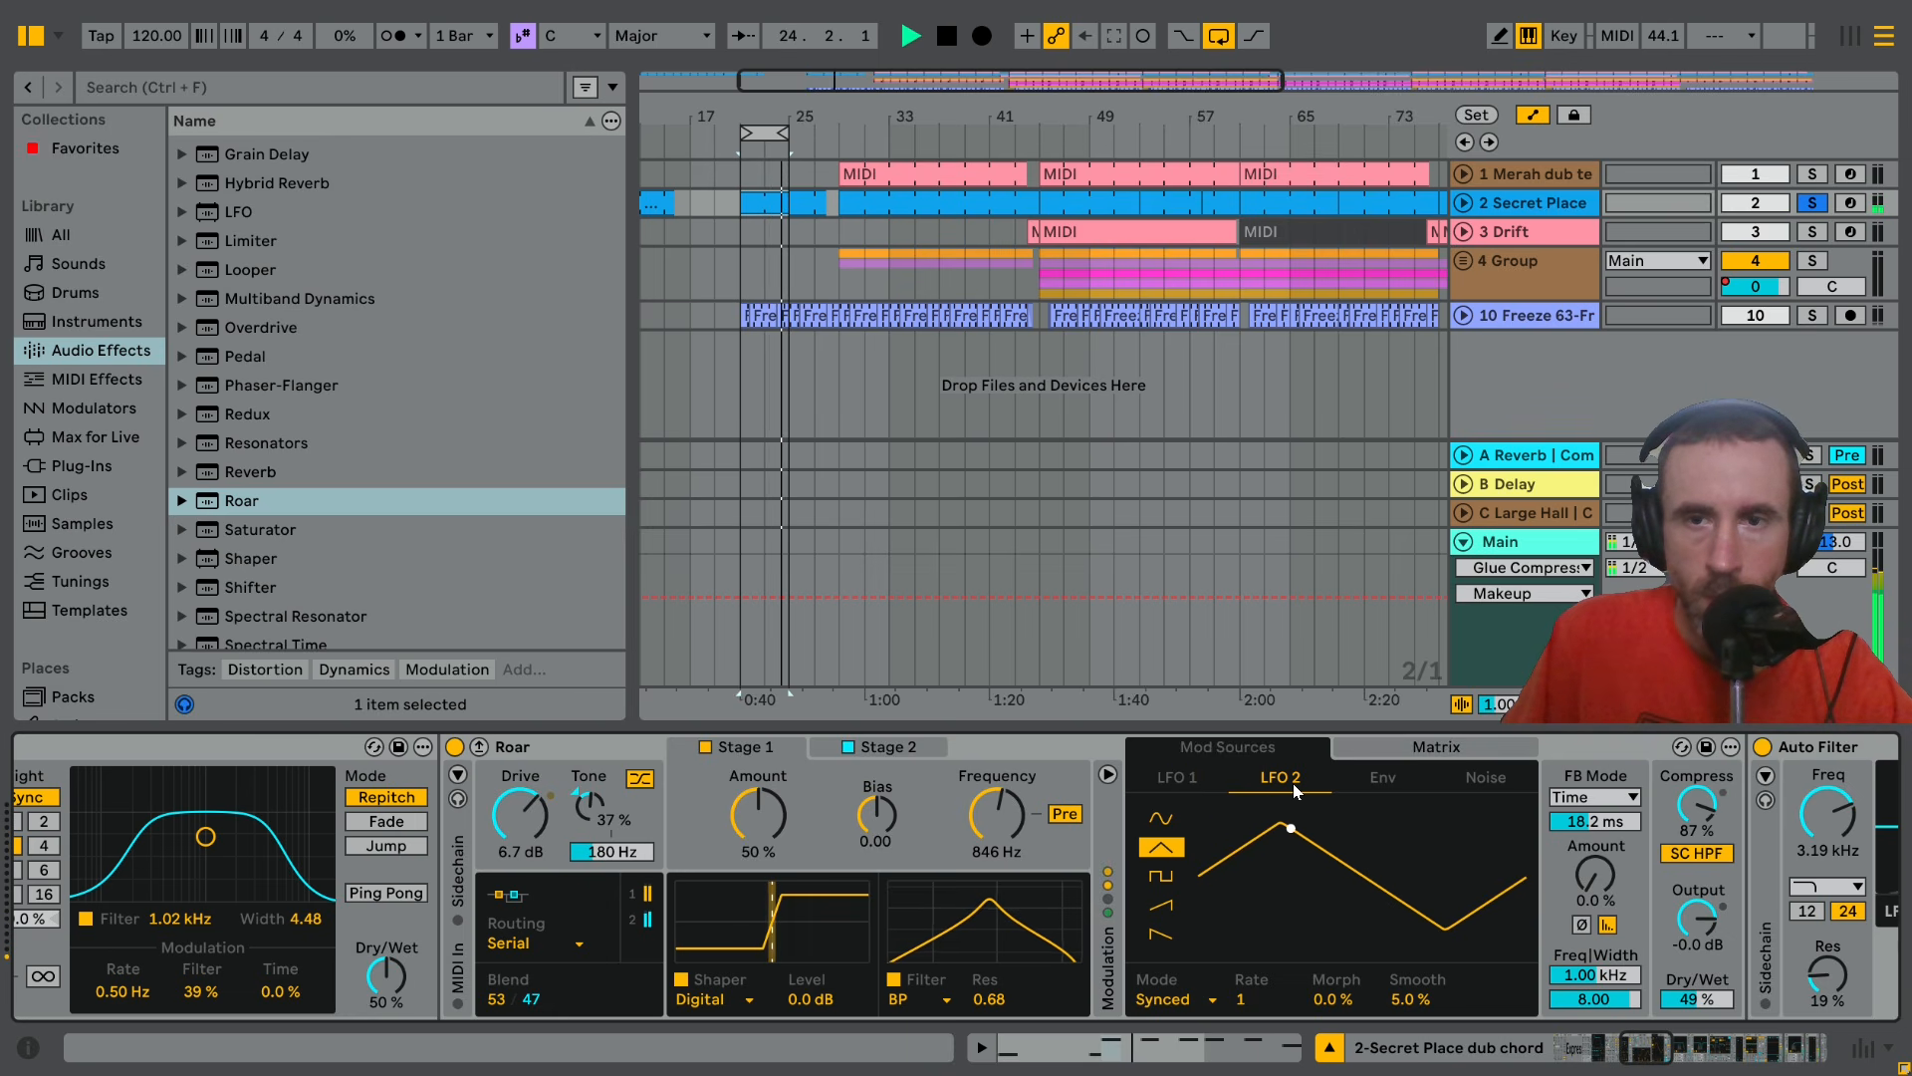
left_click(1177, 1001)
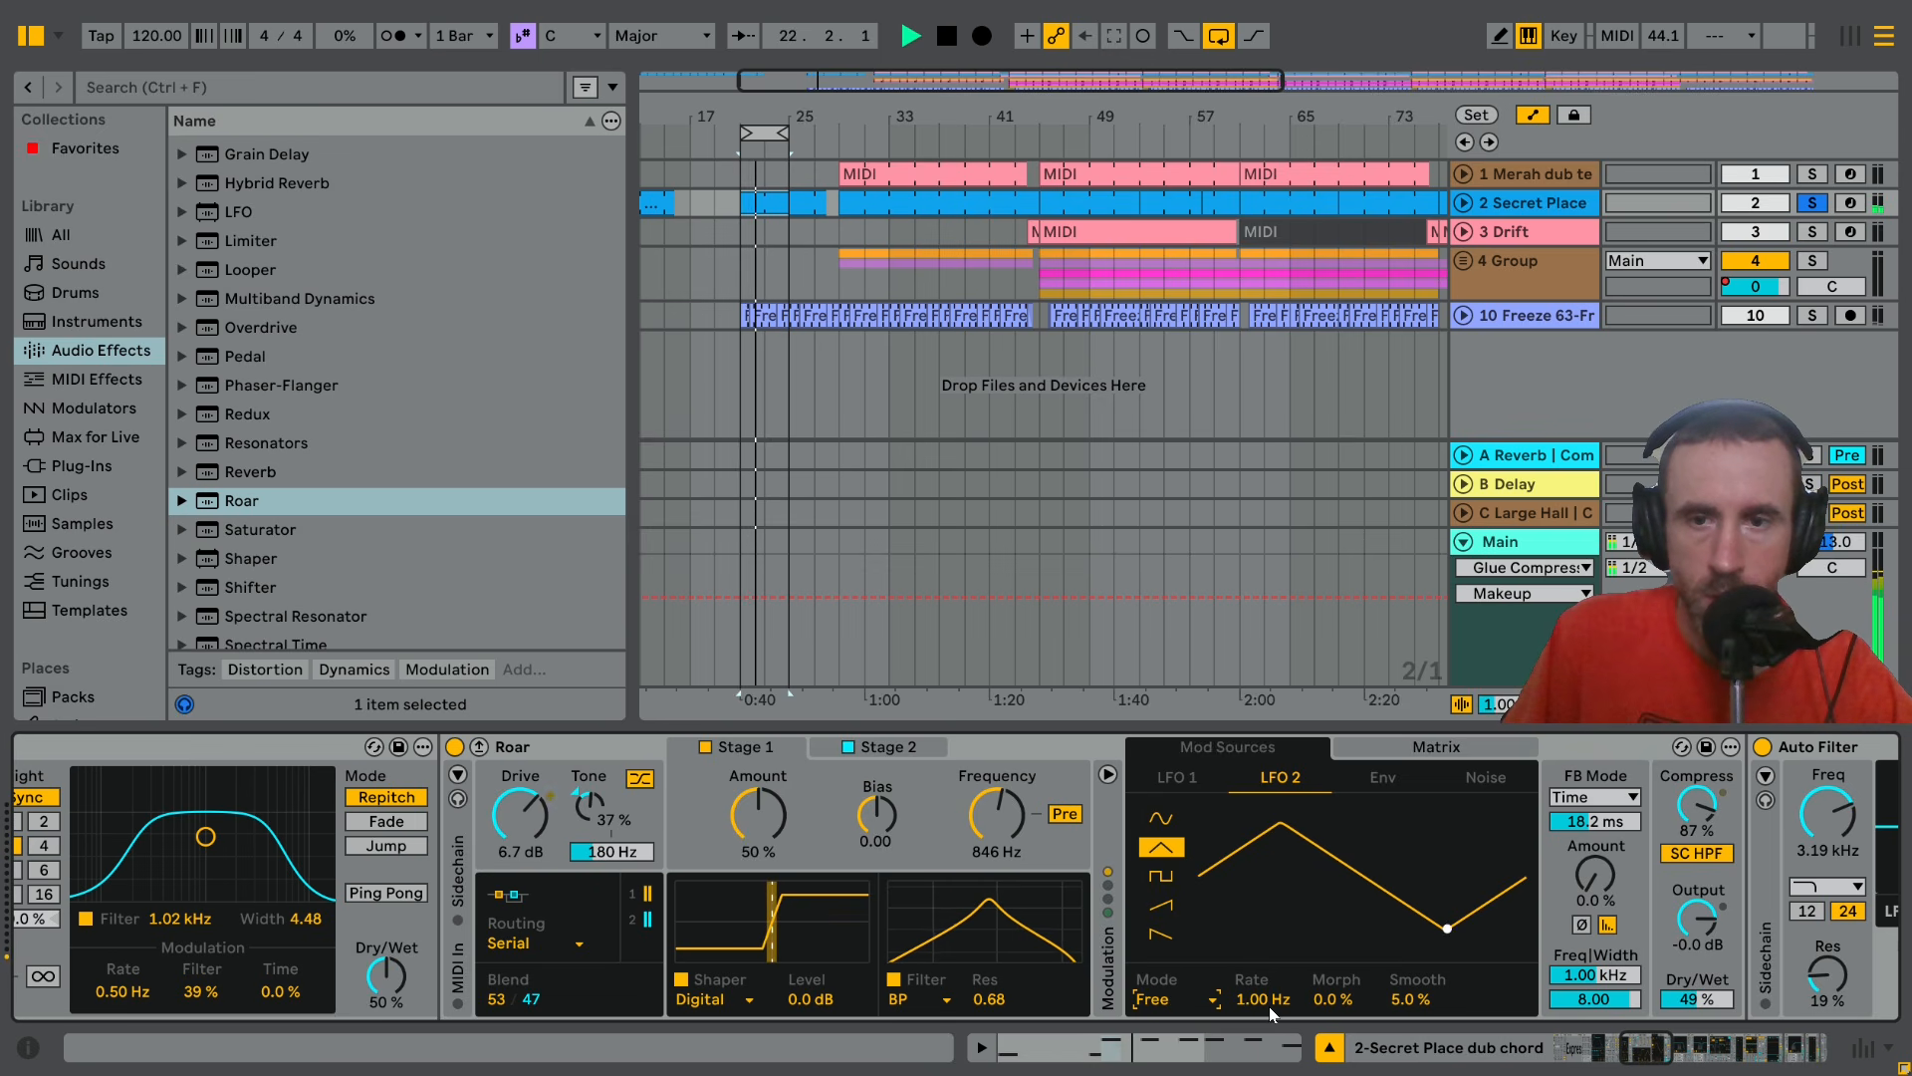
left_click_drag(1269, 1003, 1269, 1070)
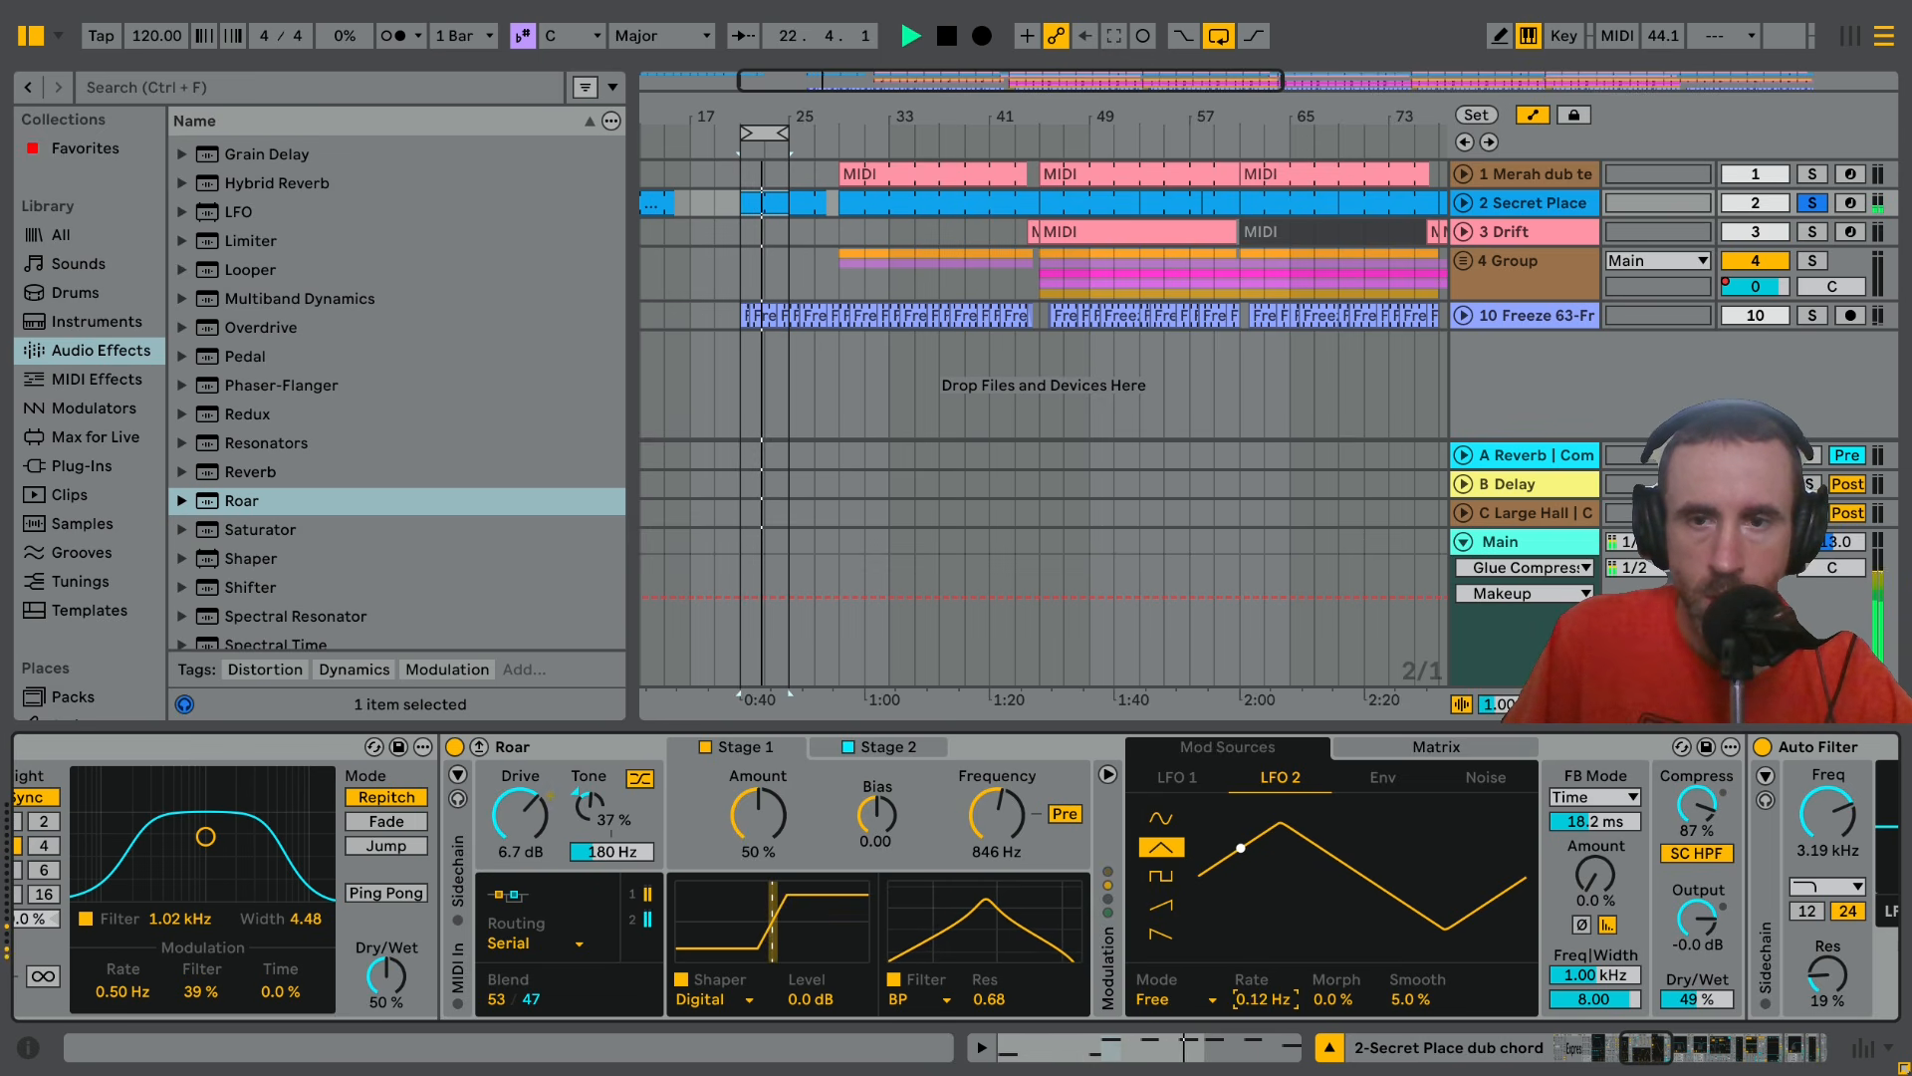
left_click(1414, 750)
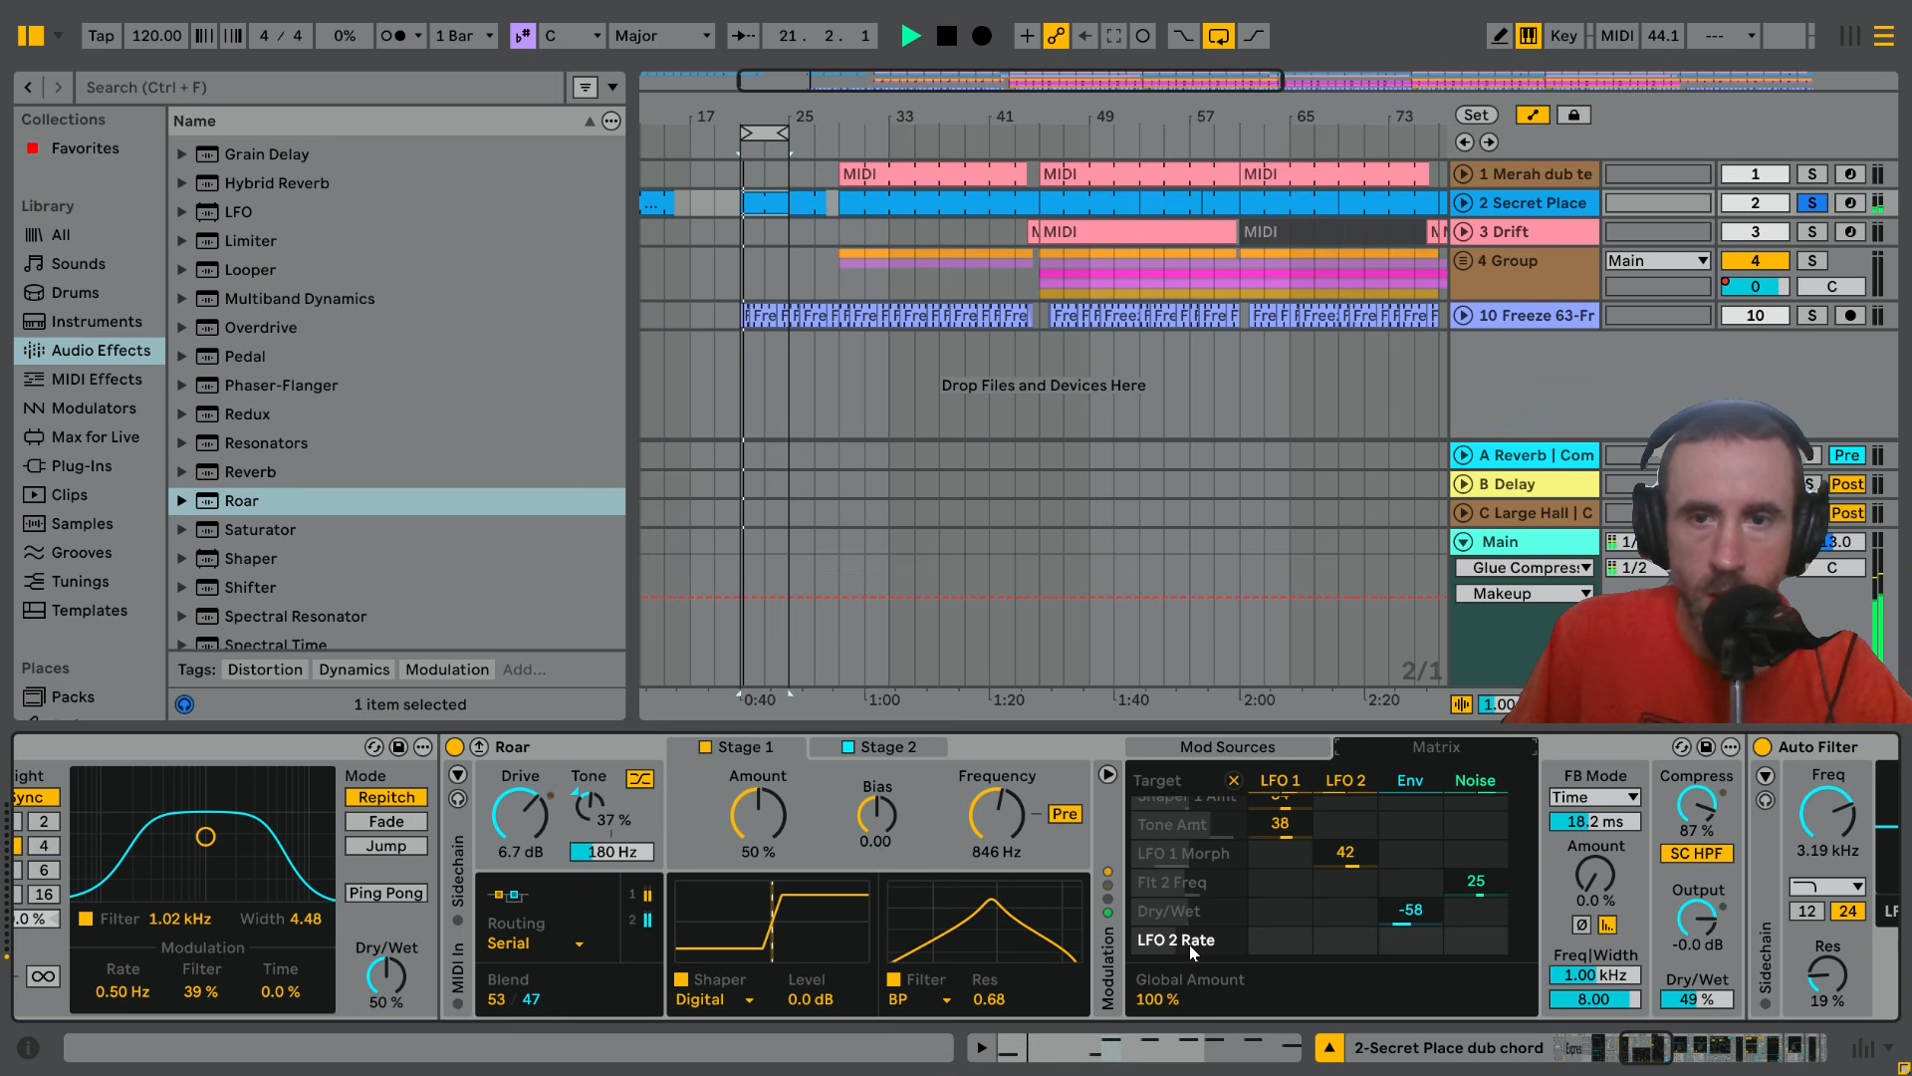
left_click_drag(1420, 949, 1420, 896)
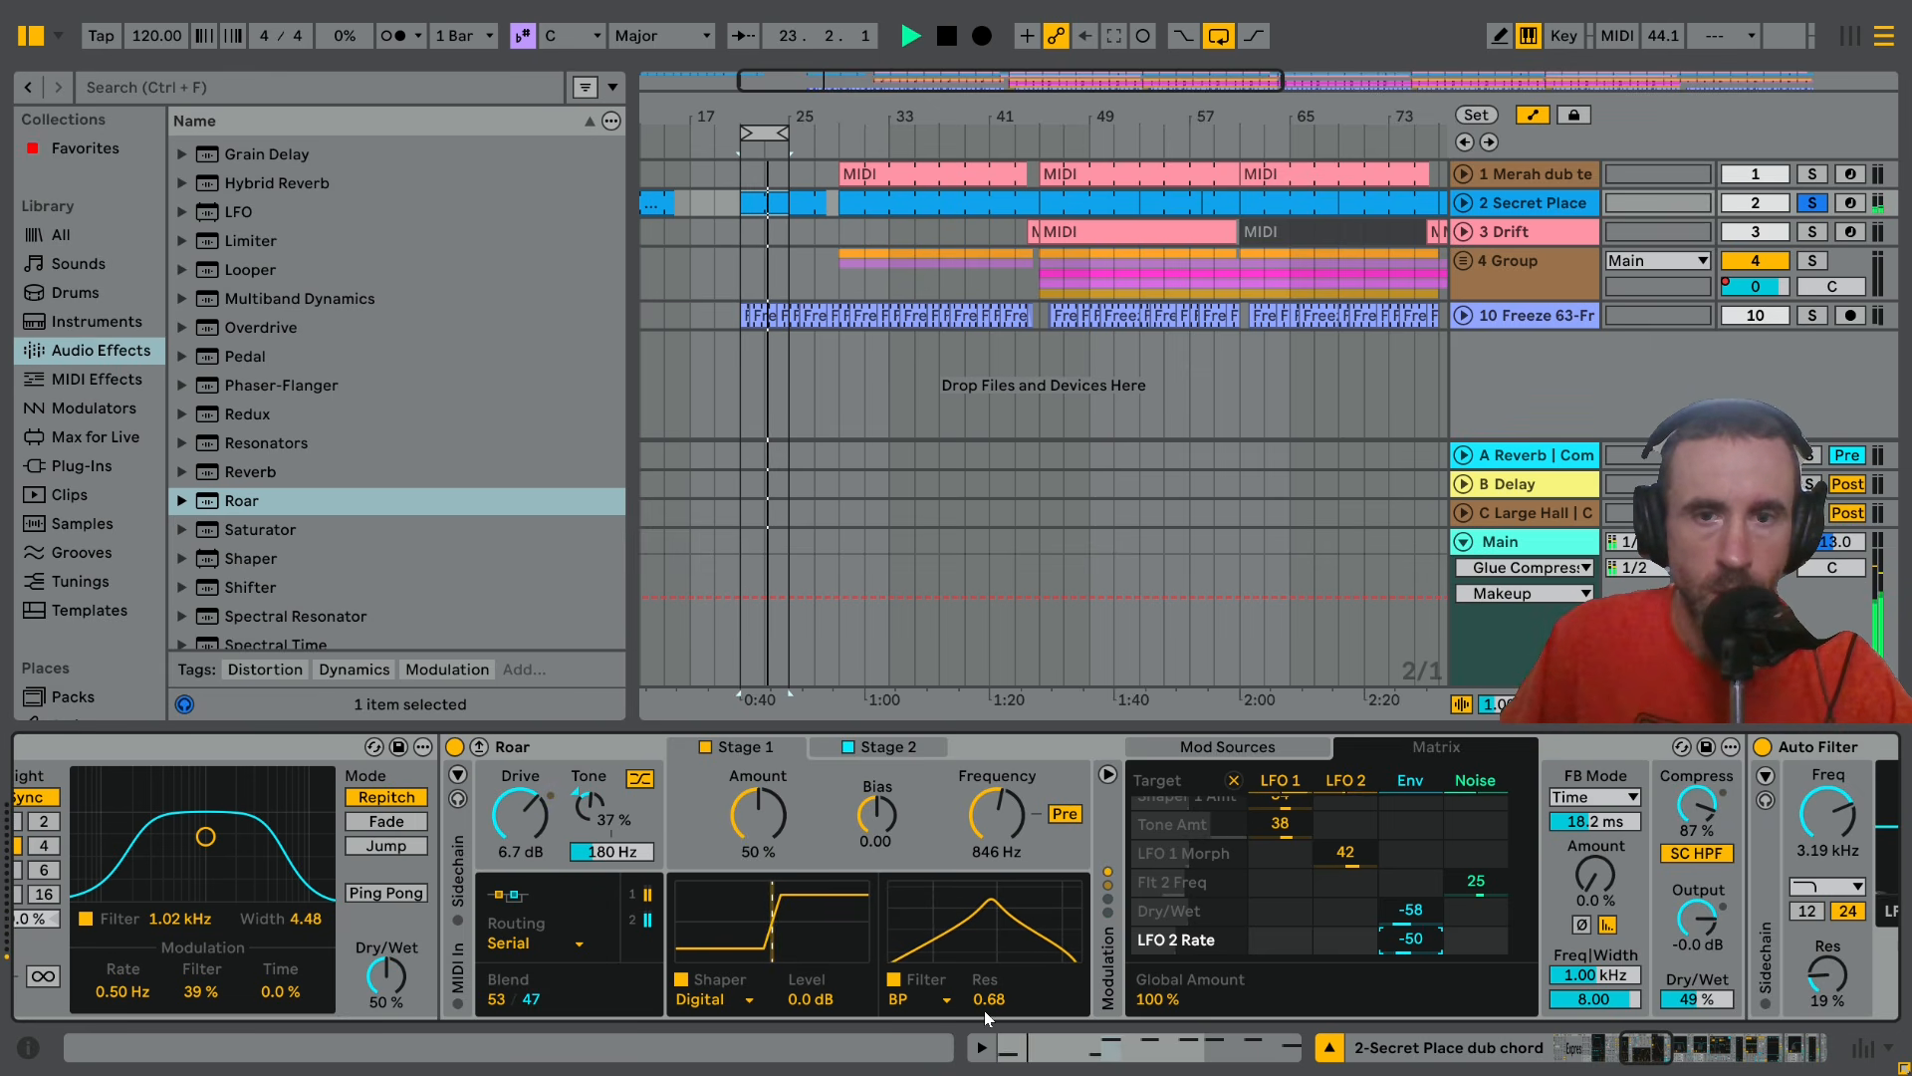
Set Stage 1's filter to 453 Hz with resonance 0.45, and change Roar's tone amount to -38%
left_click_drag(985, 999, 986, 1016)
left_click_drag(1004, 817, 1004, 876)
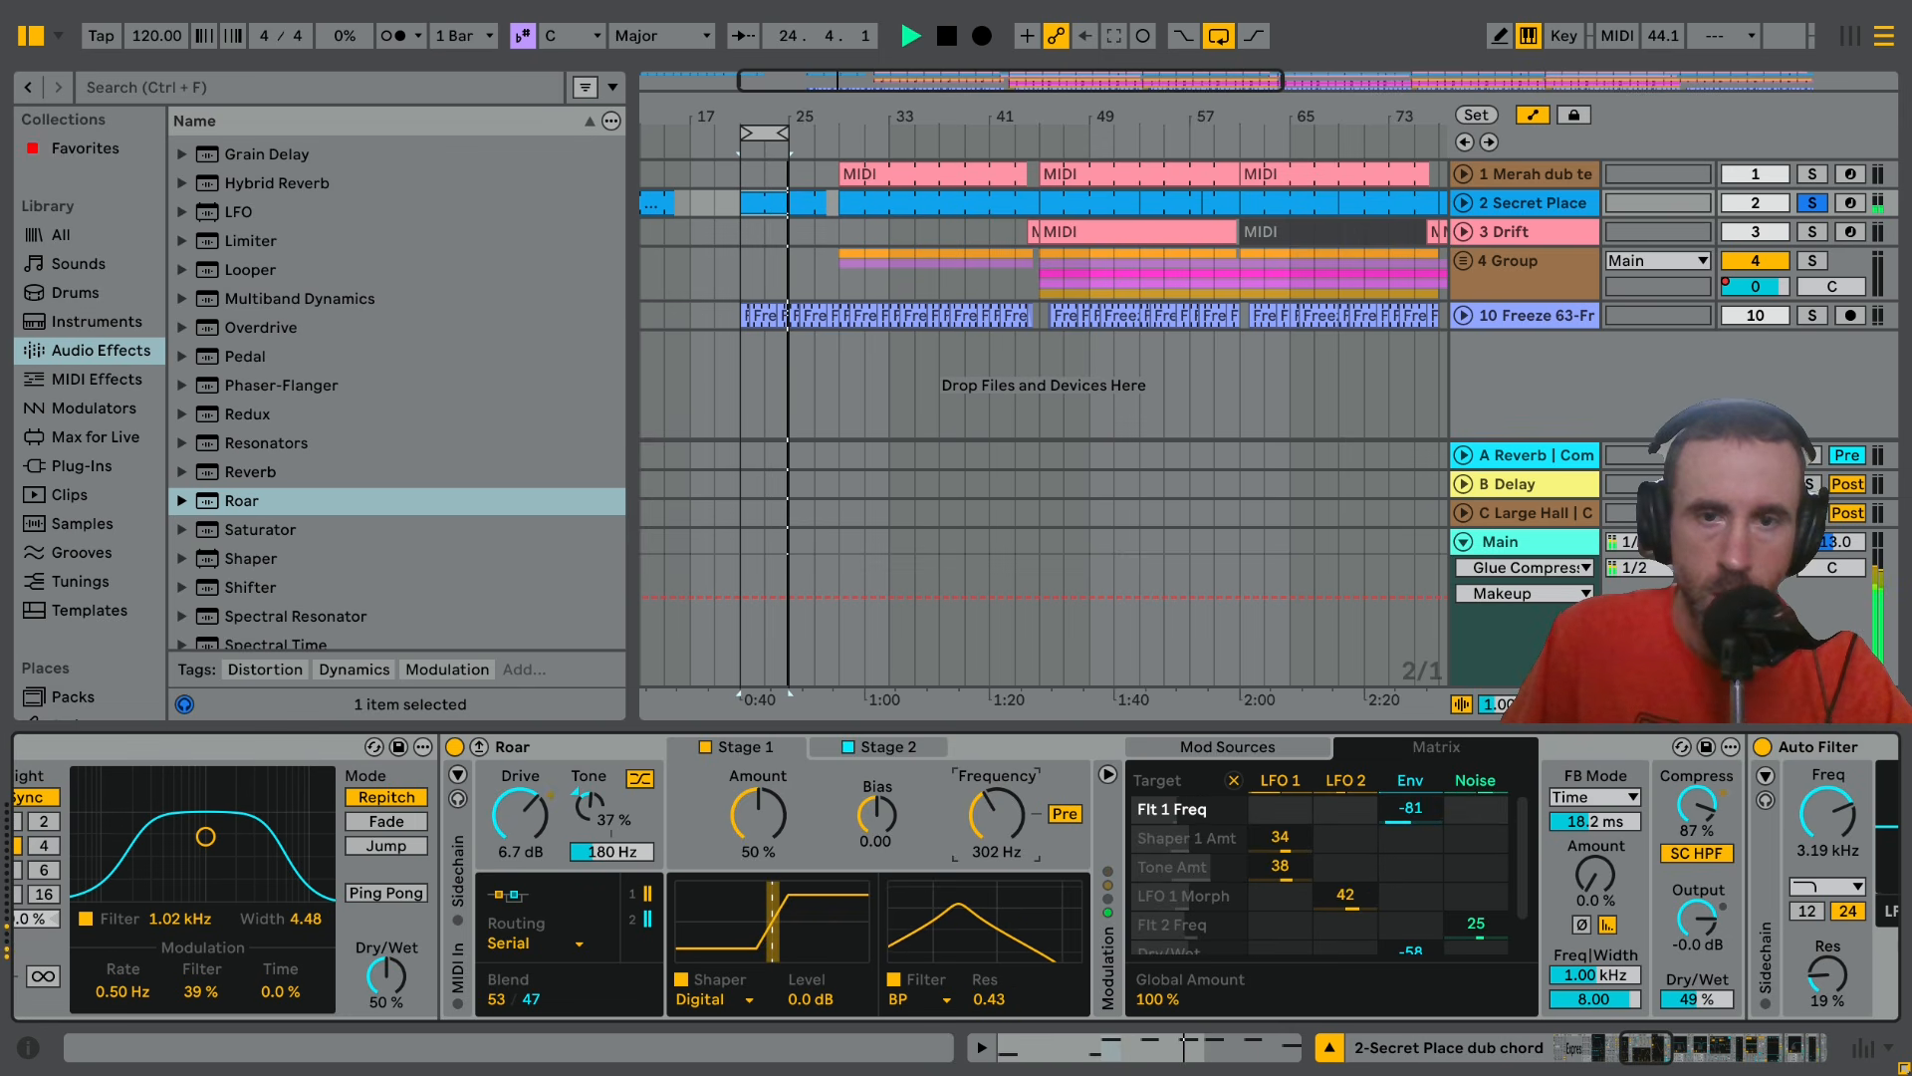
left_click(1009, 986)
left_click_drag(589, 812, 589, 772)
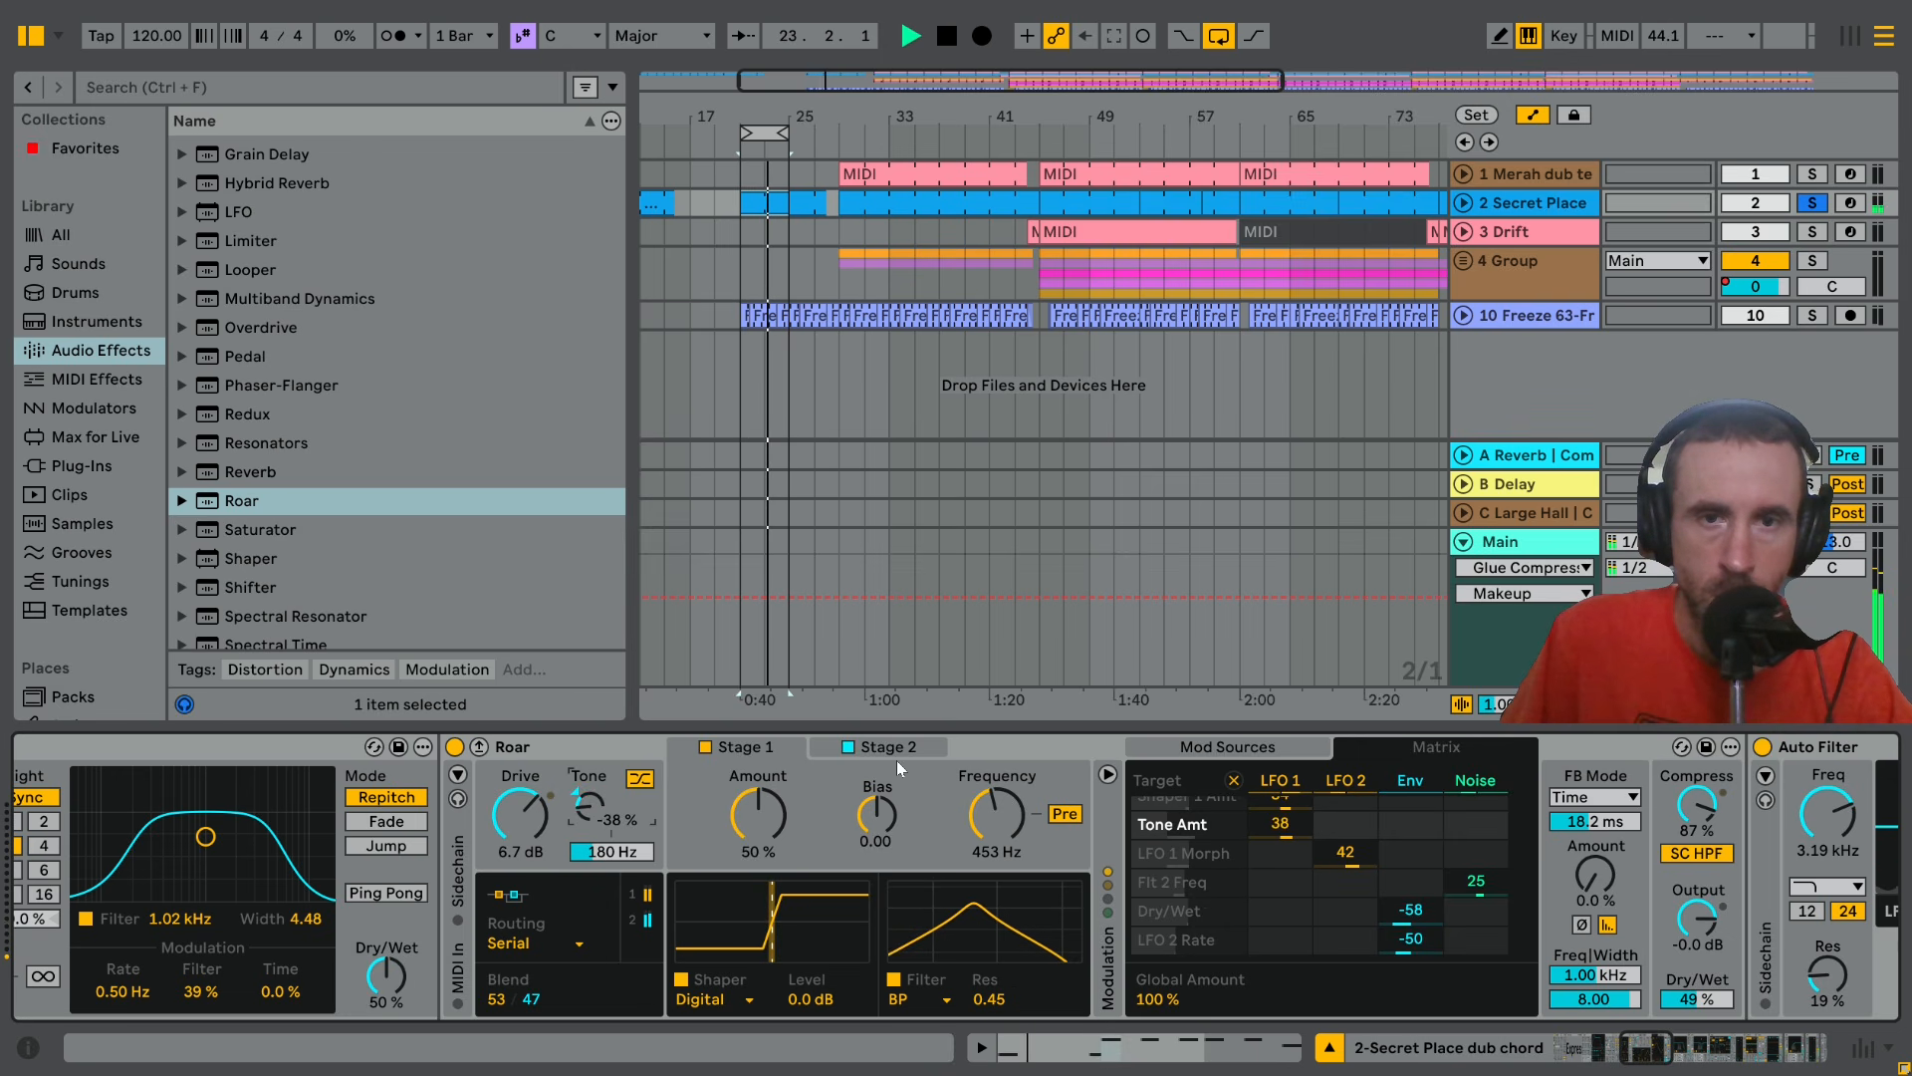
Set Stage 2's shaper to 16% amount and -7.2 dB level, and raise Stage 1's shaper amount to 65%
left_click(896, 755)
left_click(759, 813)
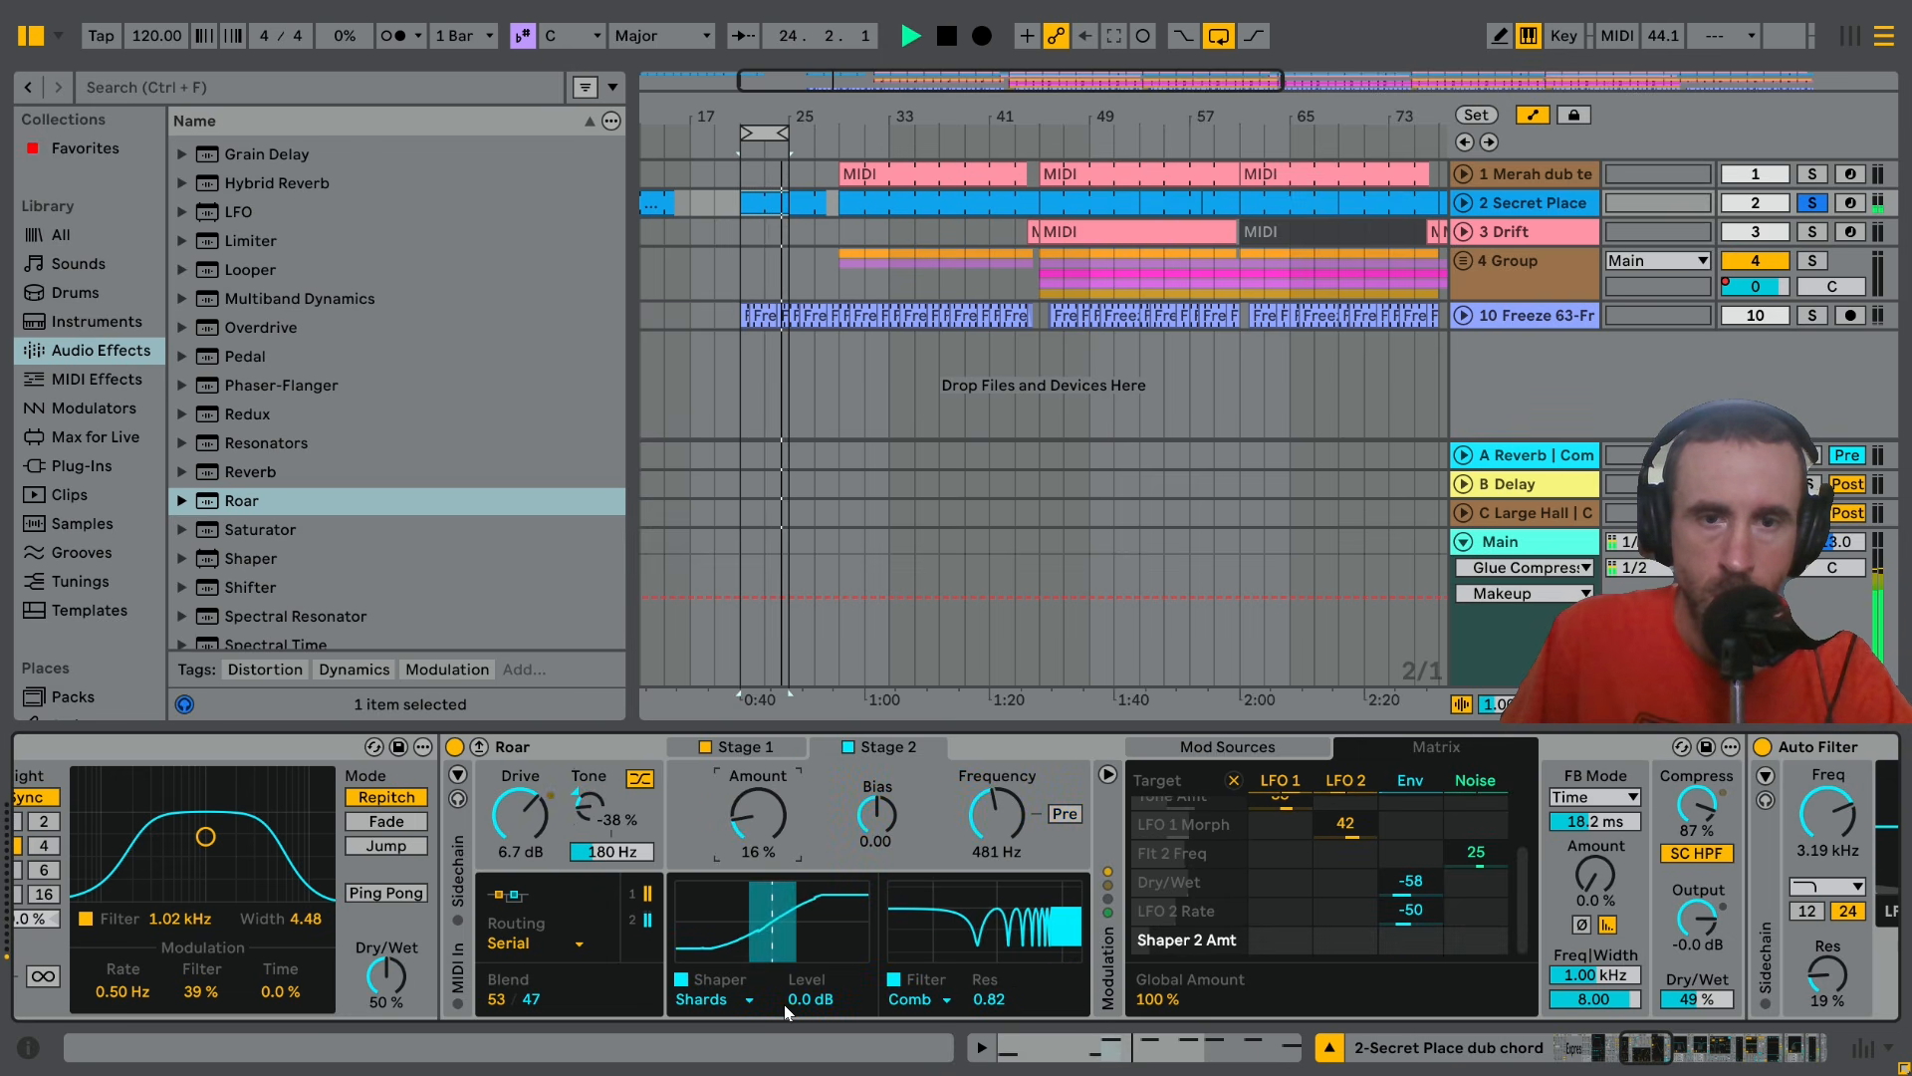
left_click_drag(785, 1004, 785, 1031)
left_click(755, 751)
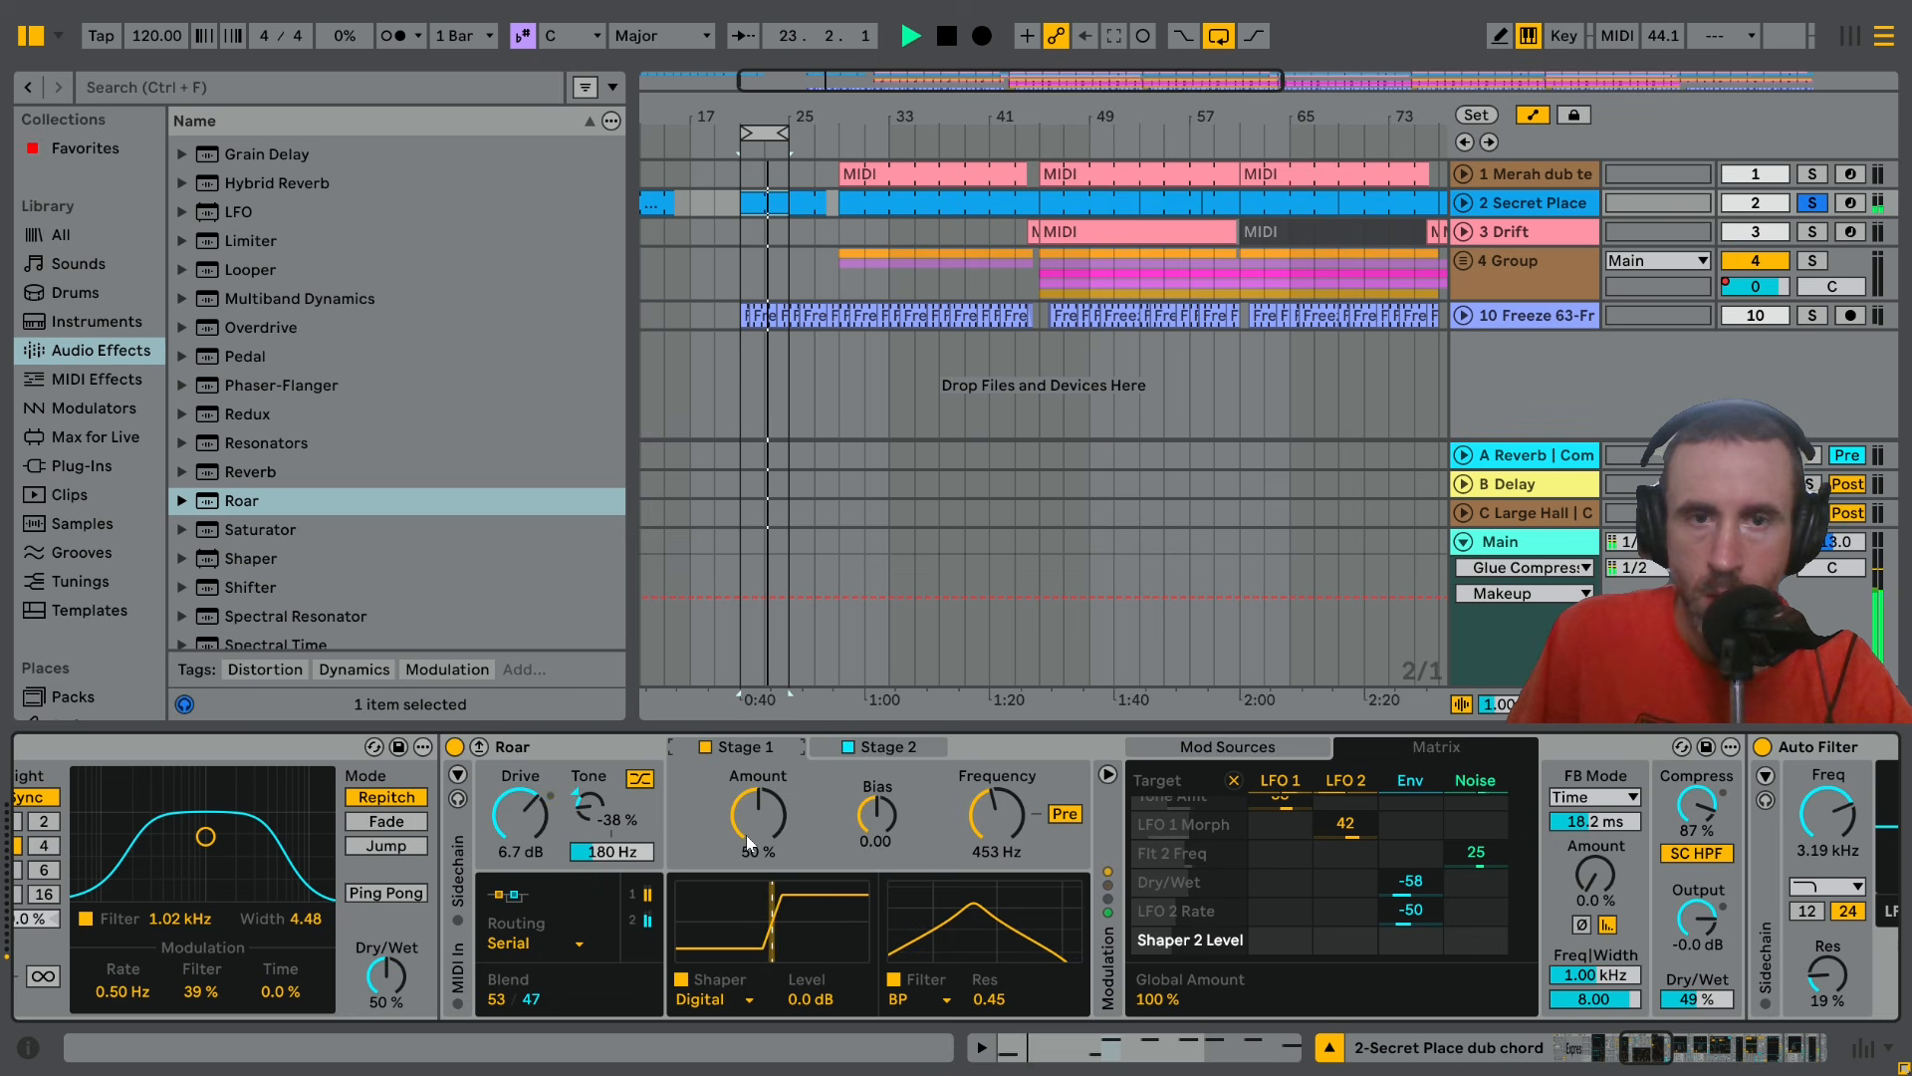
left_click_drag(758, 814, 758, 778)
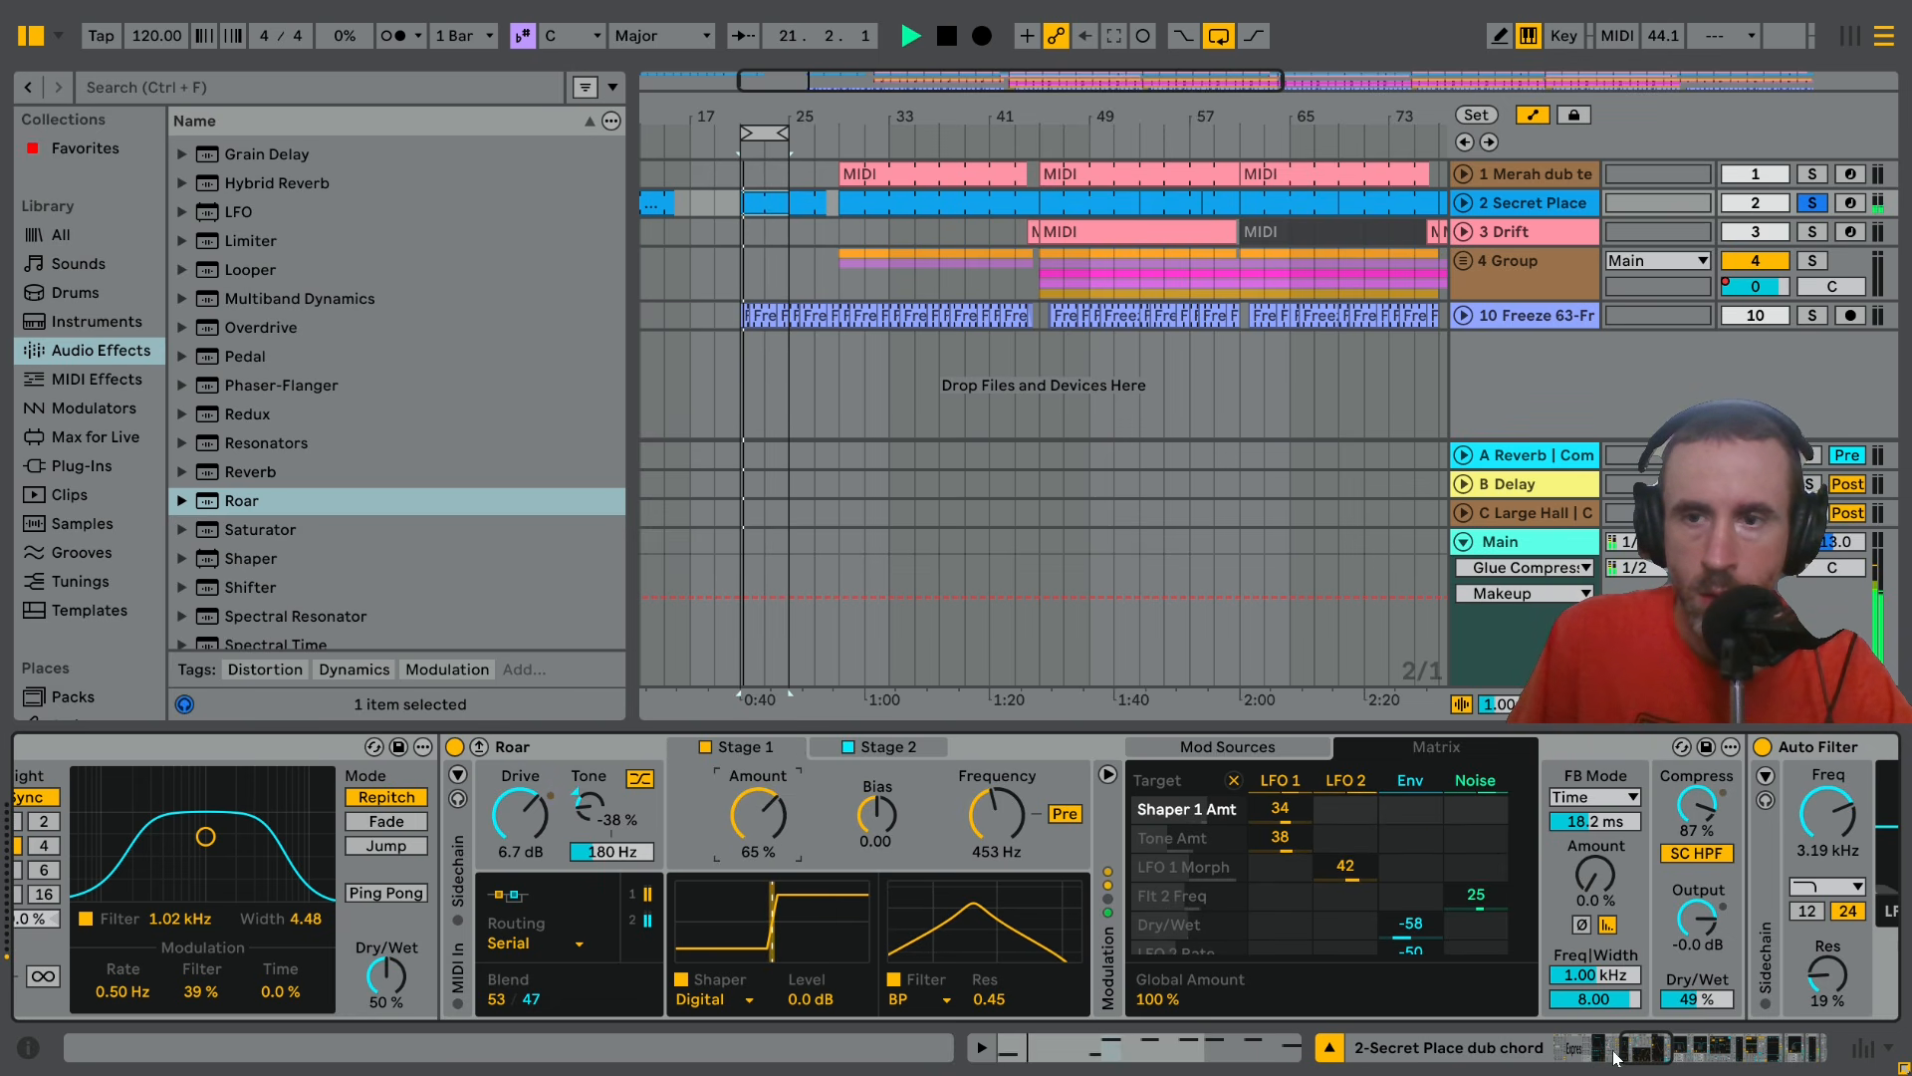
Set Roar's feedback amount to 24% and modulate the feedback frequency with LFO 2 at 44
left_click_drag(1615, 1058, 1653, 1051)
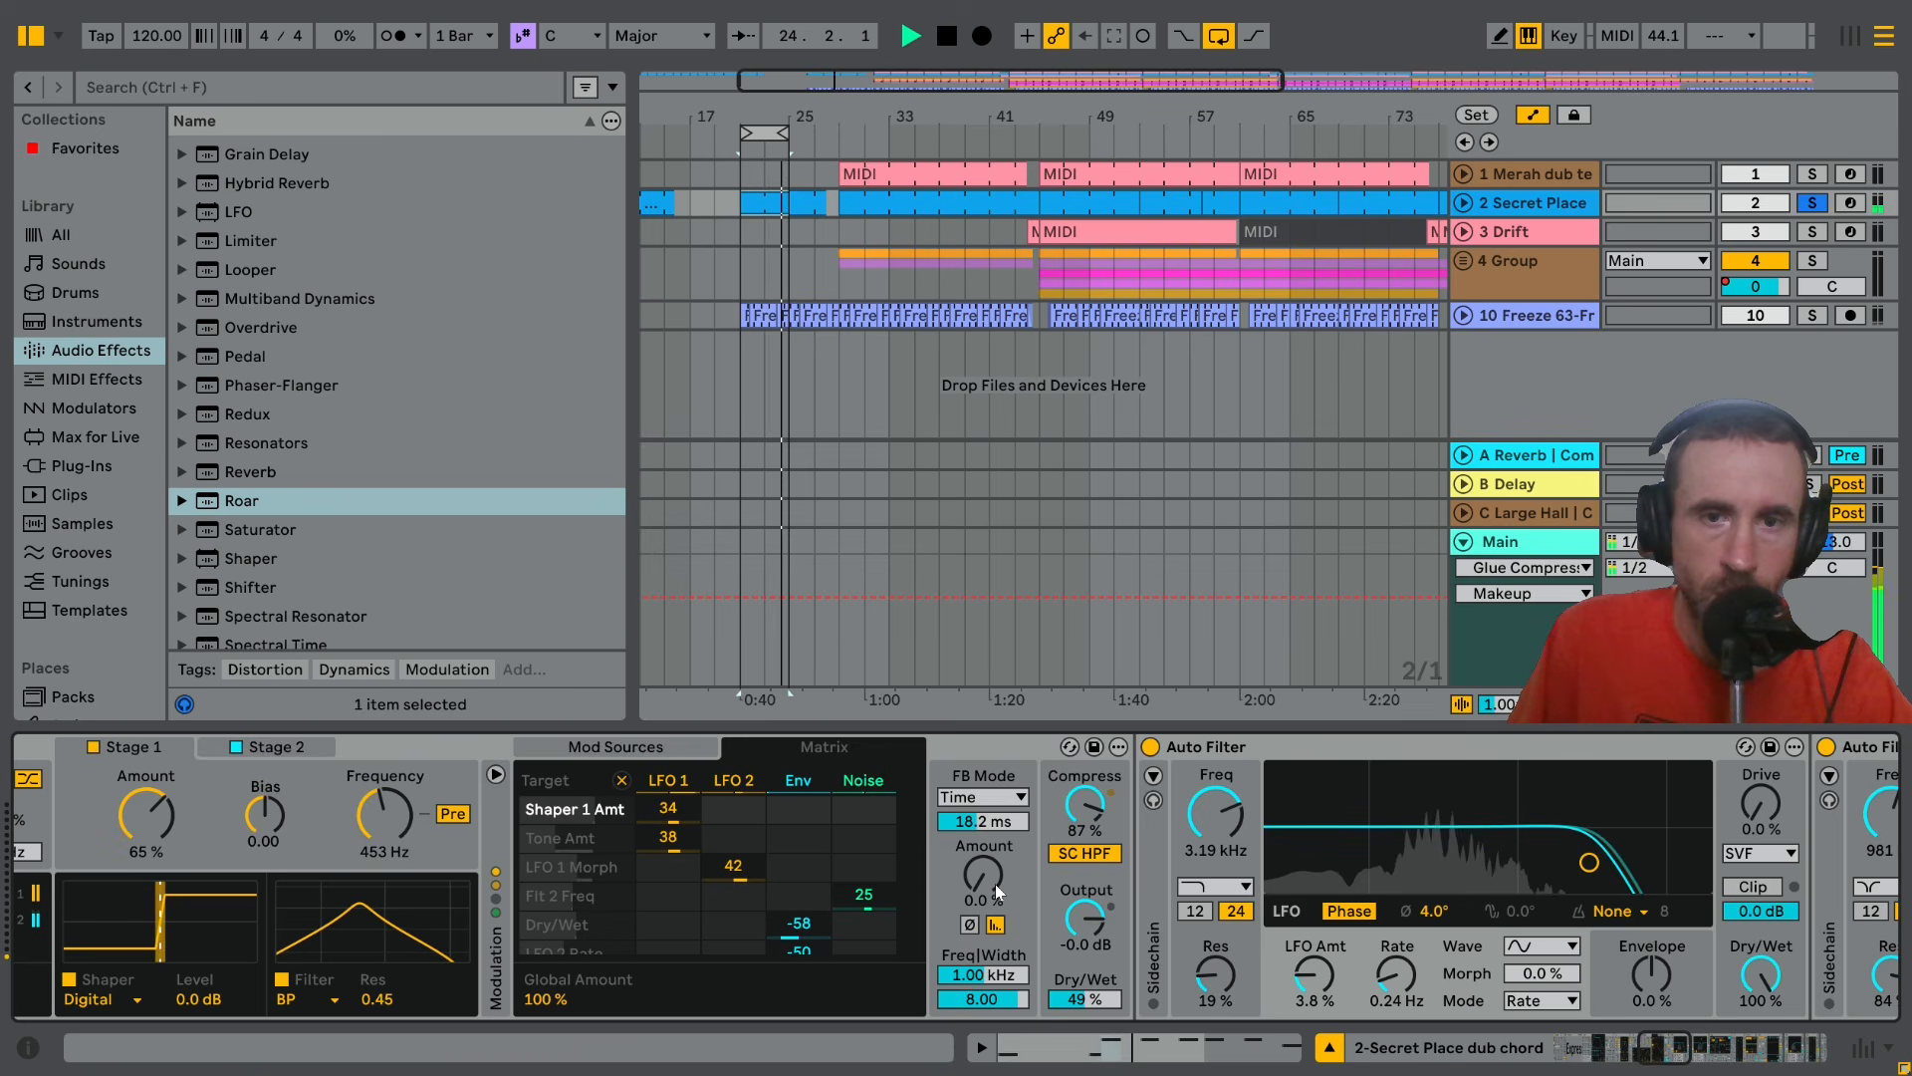
left_click_drag(986, 883, 986, 864)
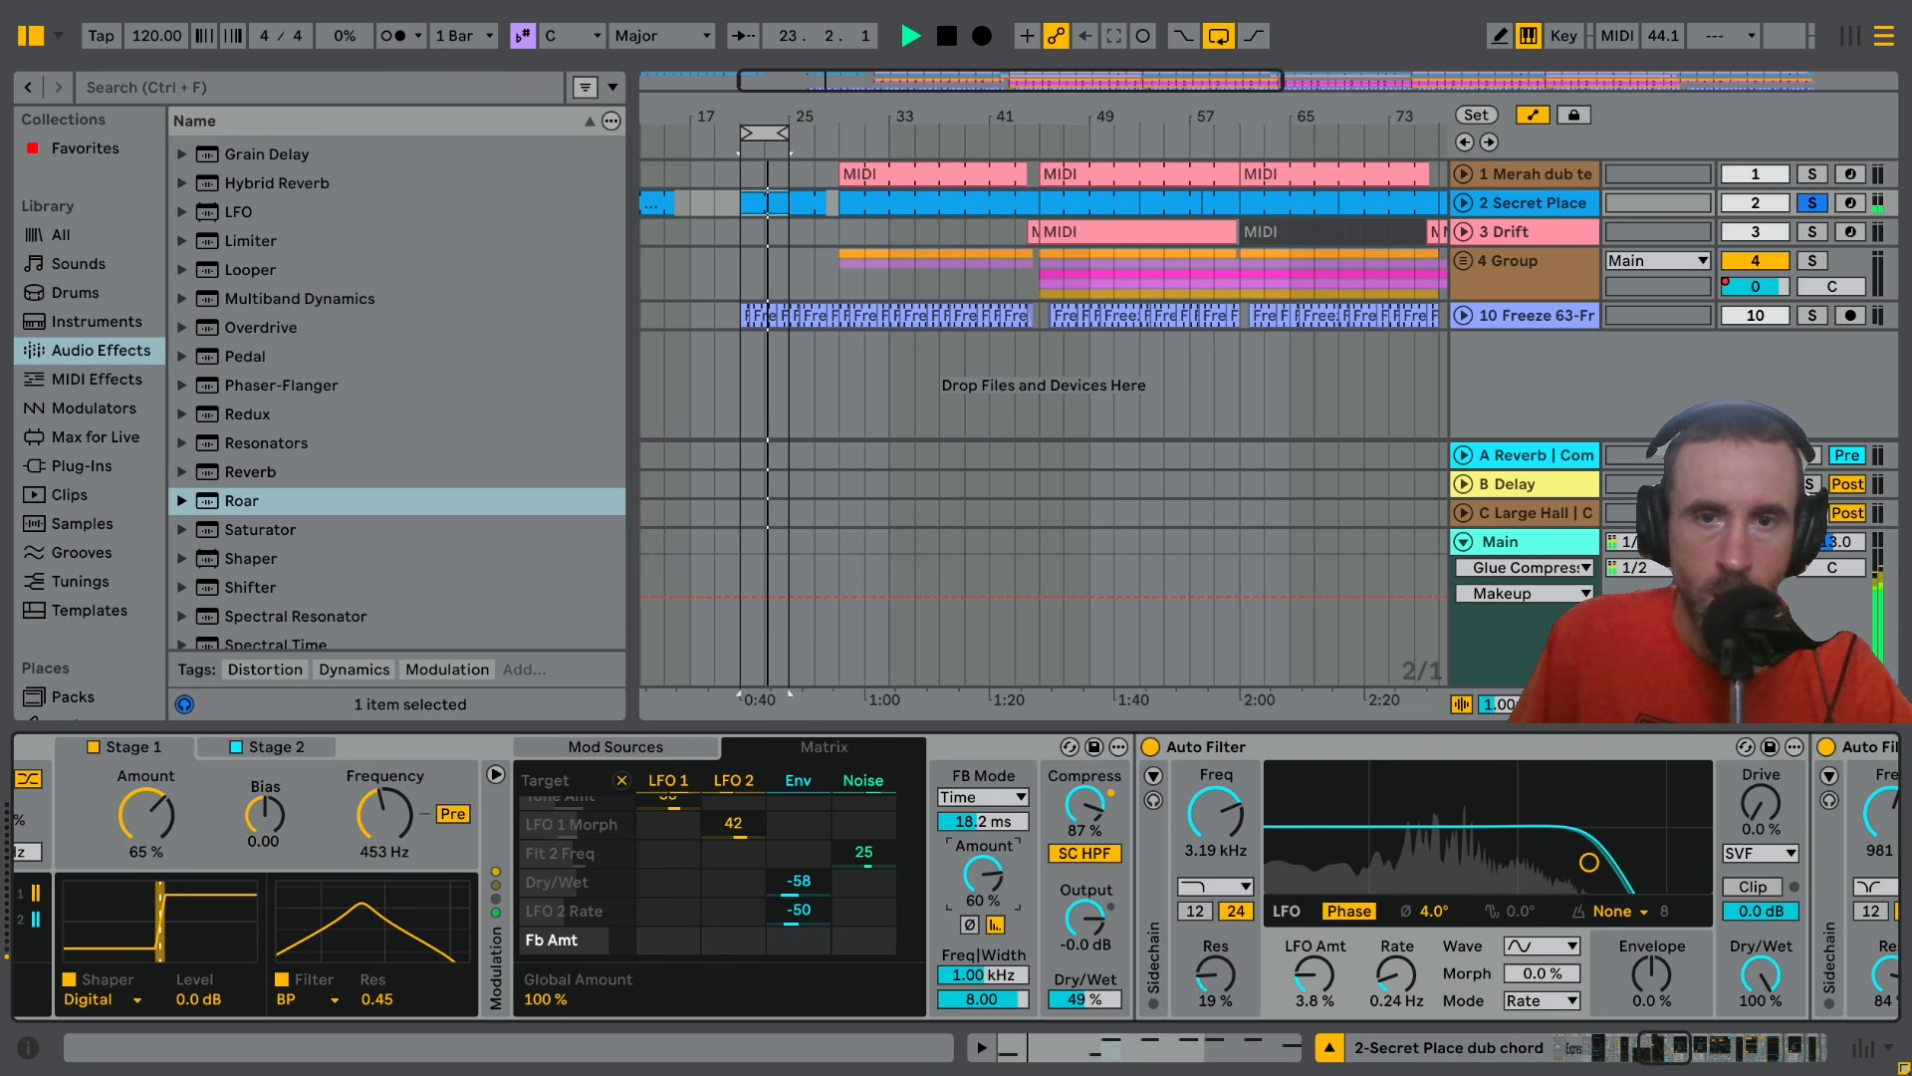
left_click_drag(984, 874, 984, 882)
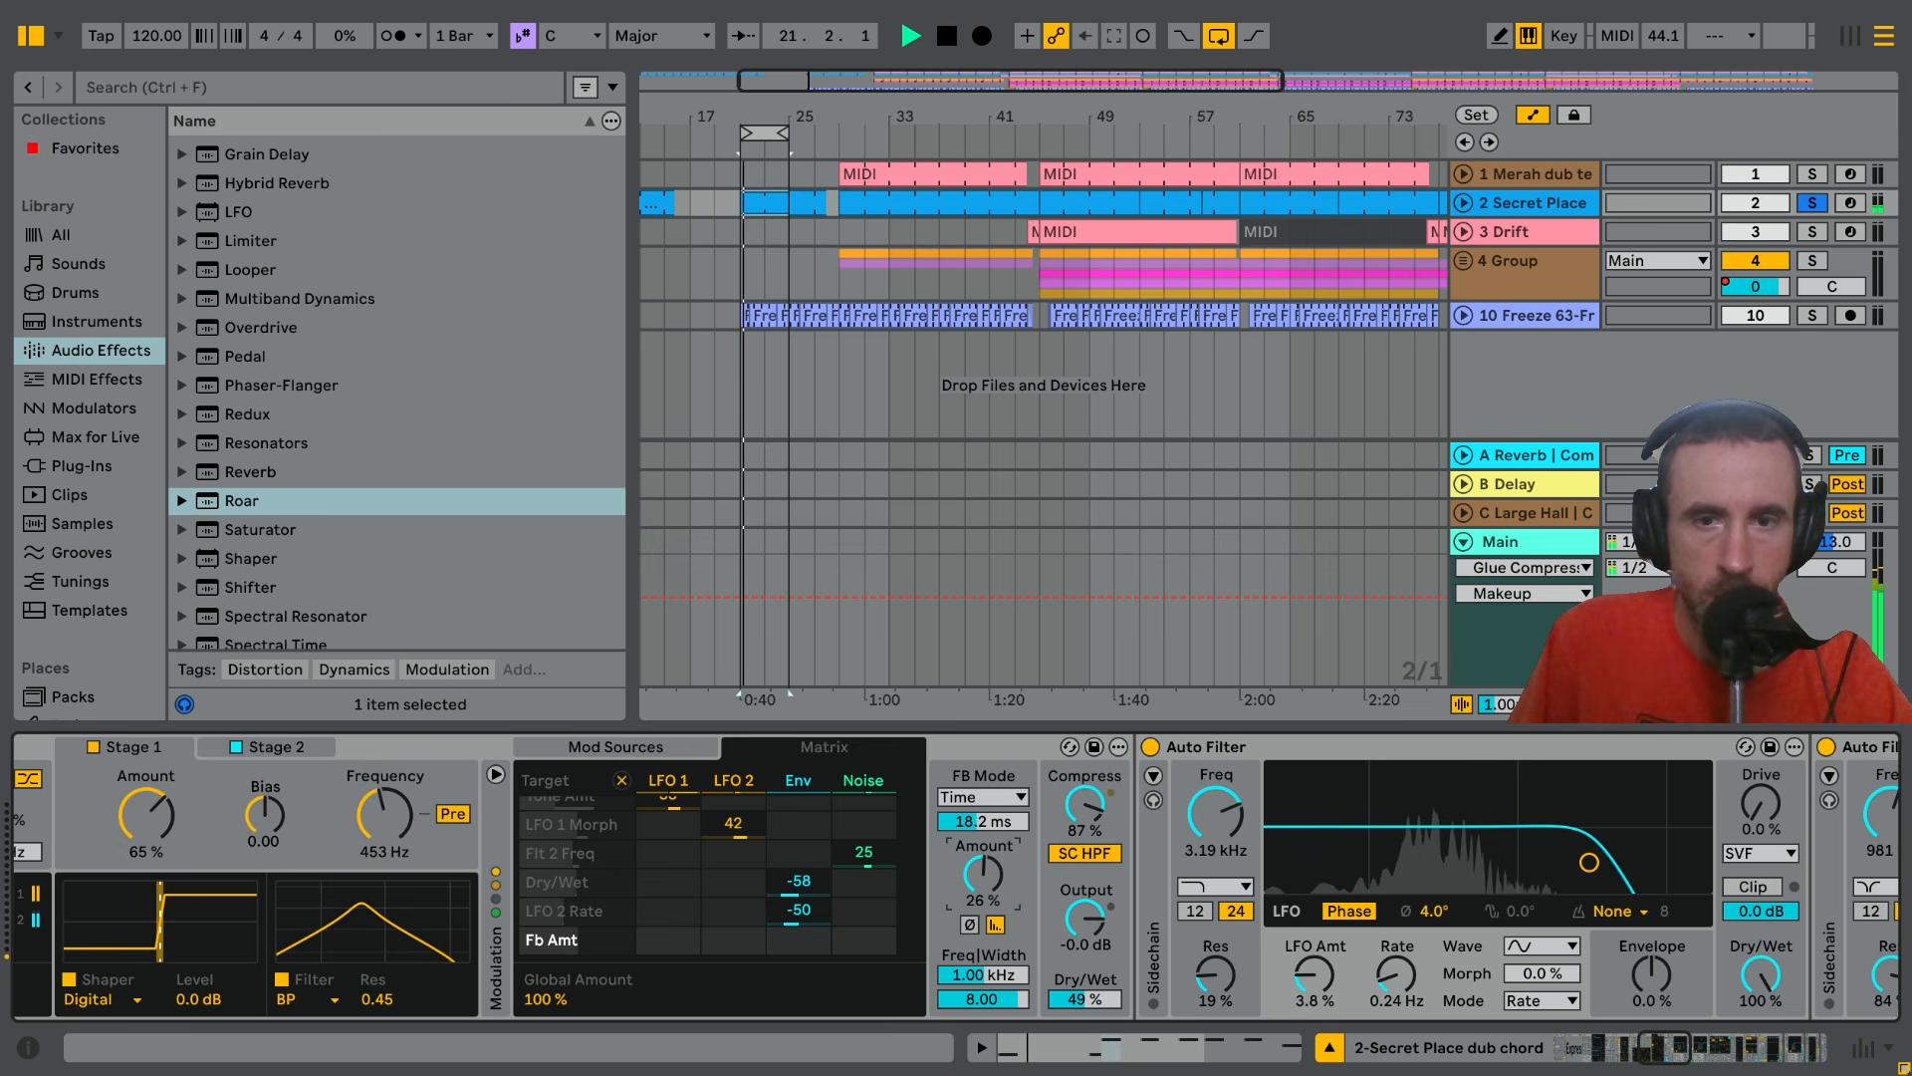
mouse_move(984, 874)
left_mouse_down()
mouse_move(976, 857)
mouse_move(978, 887)
left_mouse_up()
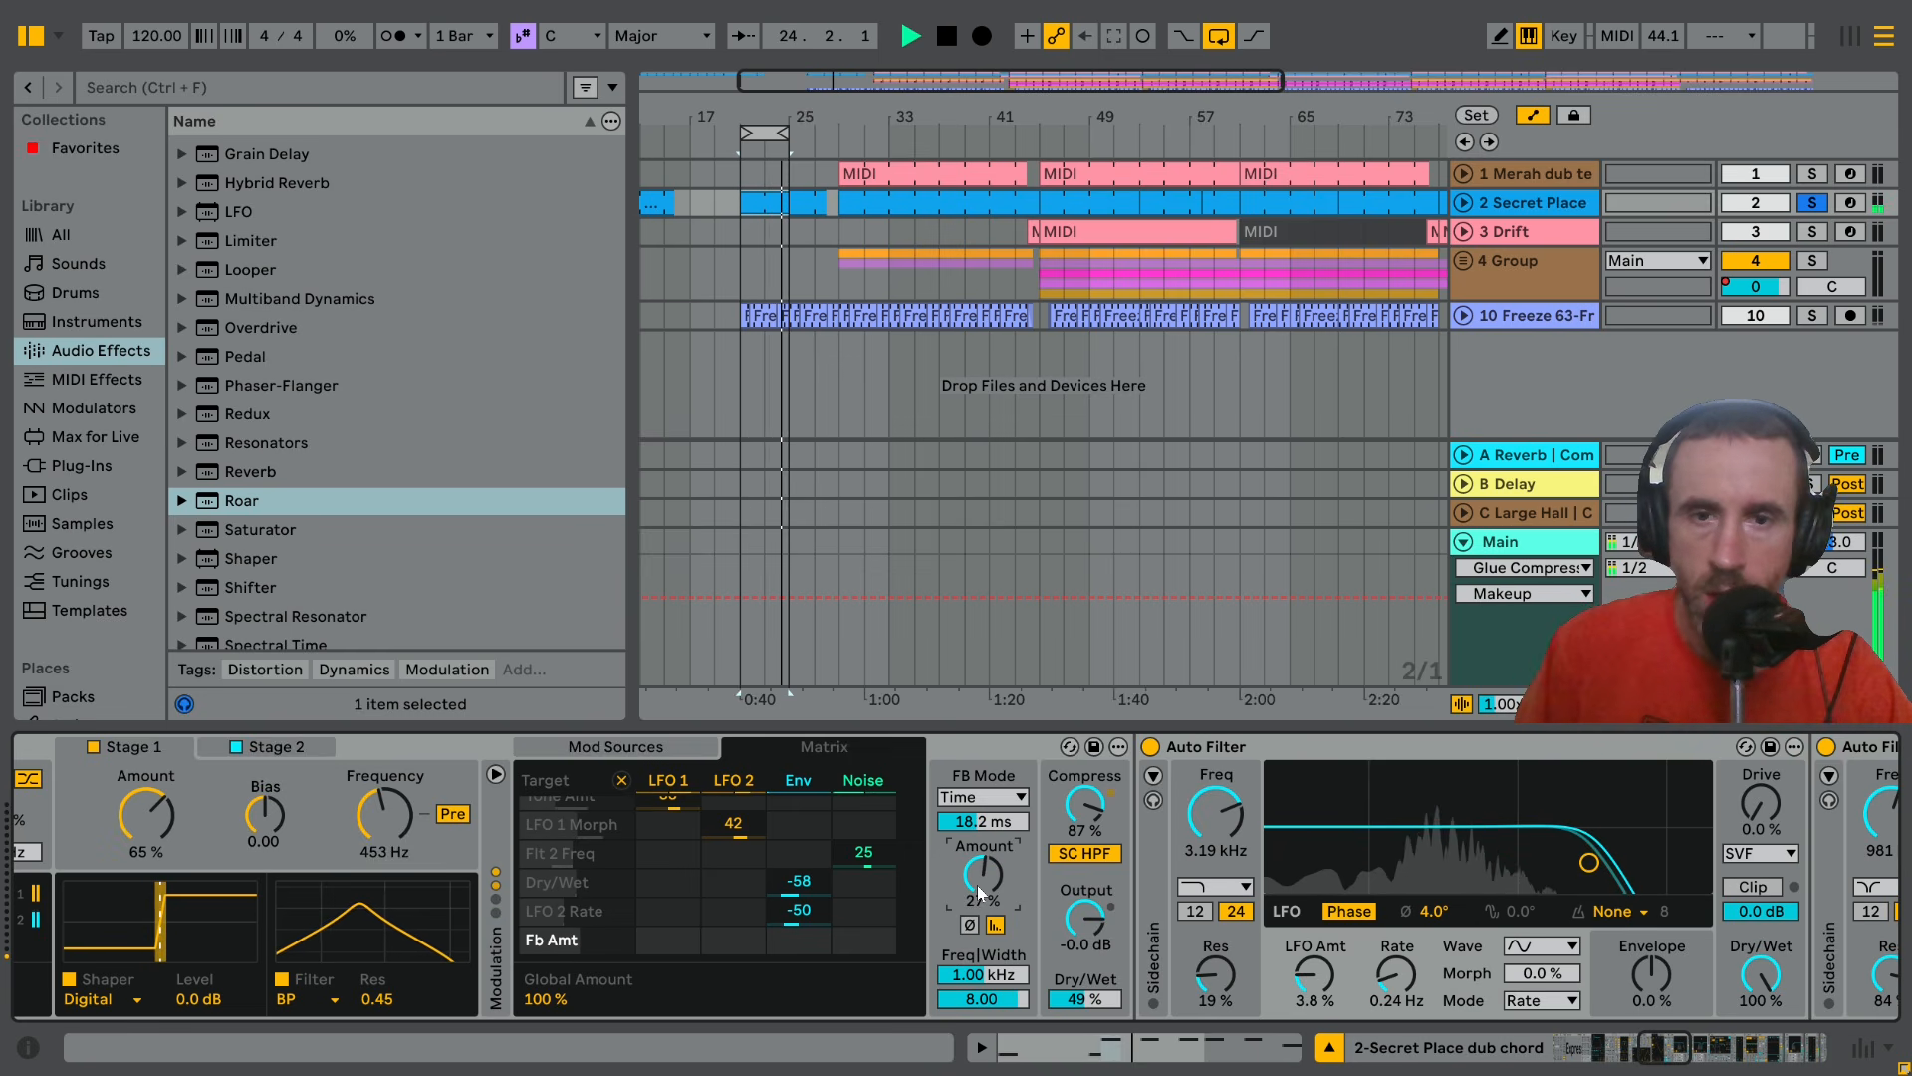
left_click_drag(1003, 858, 1003, 882)
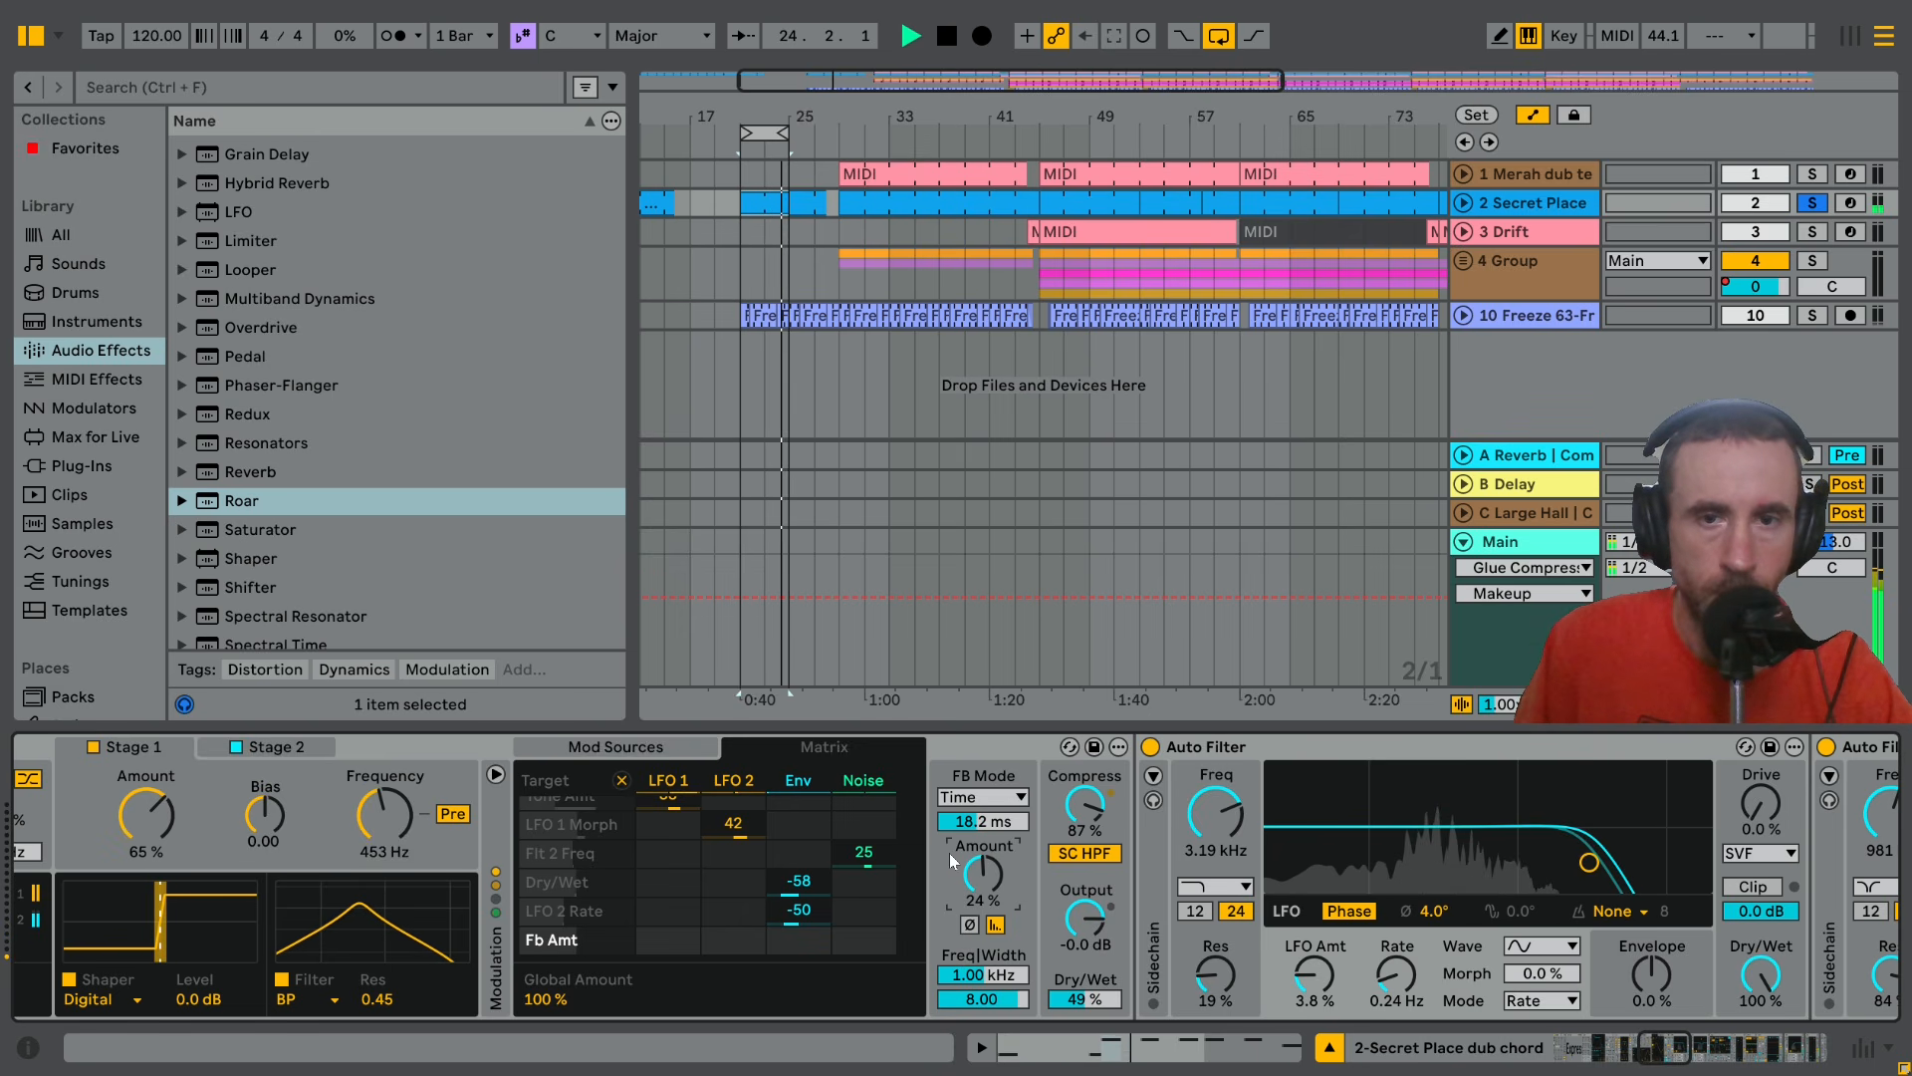
left_click(971, 977)
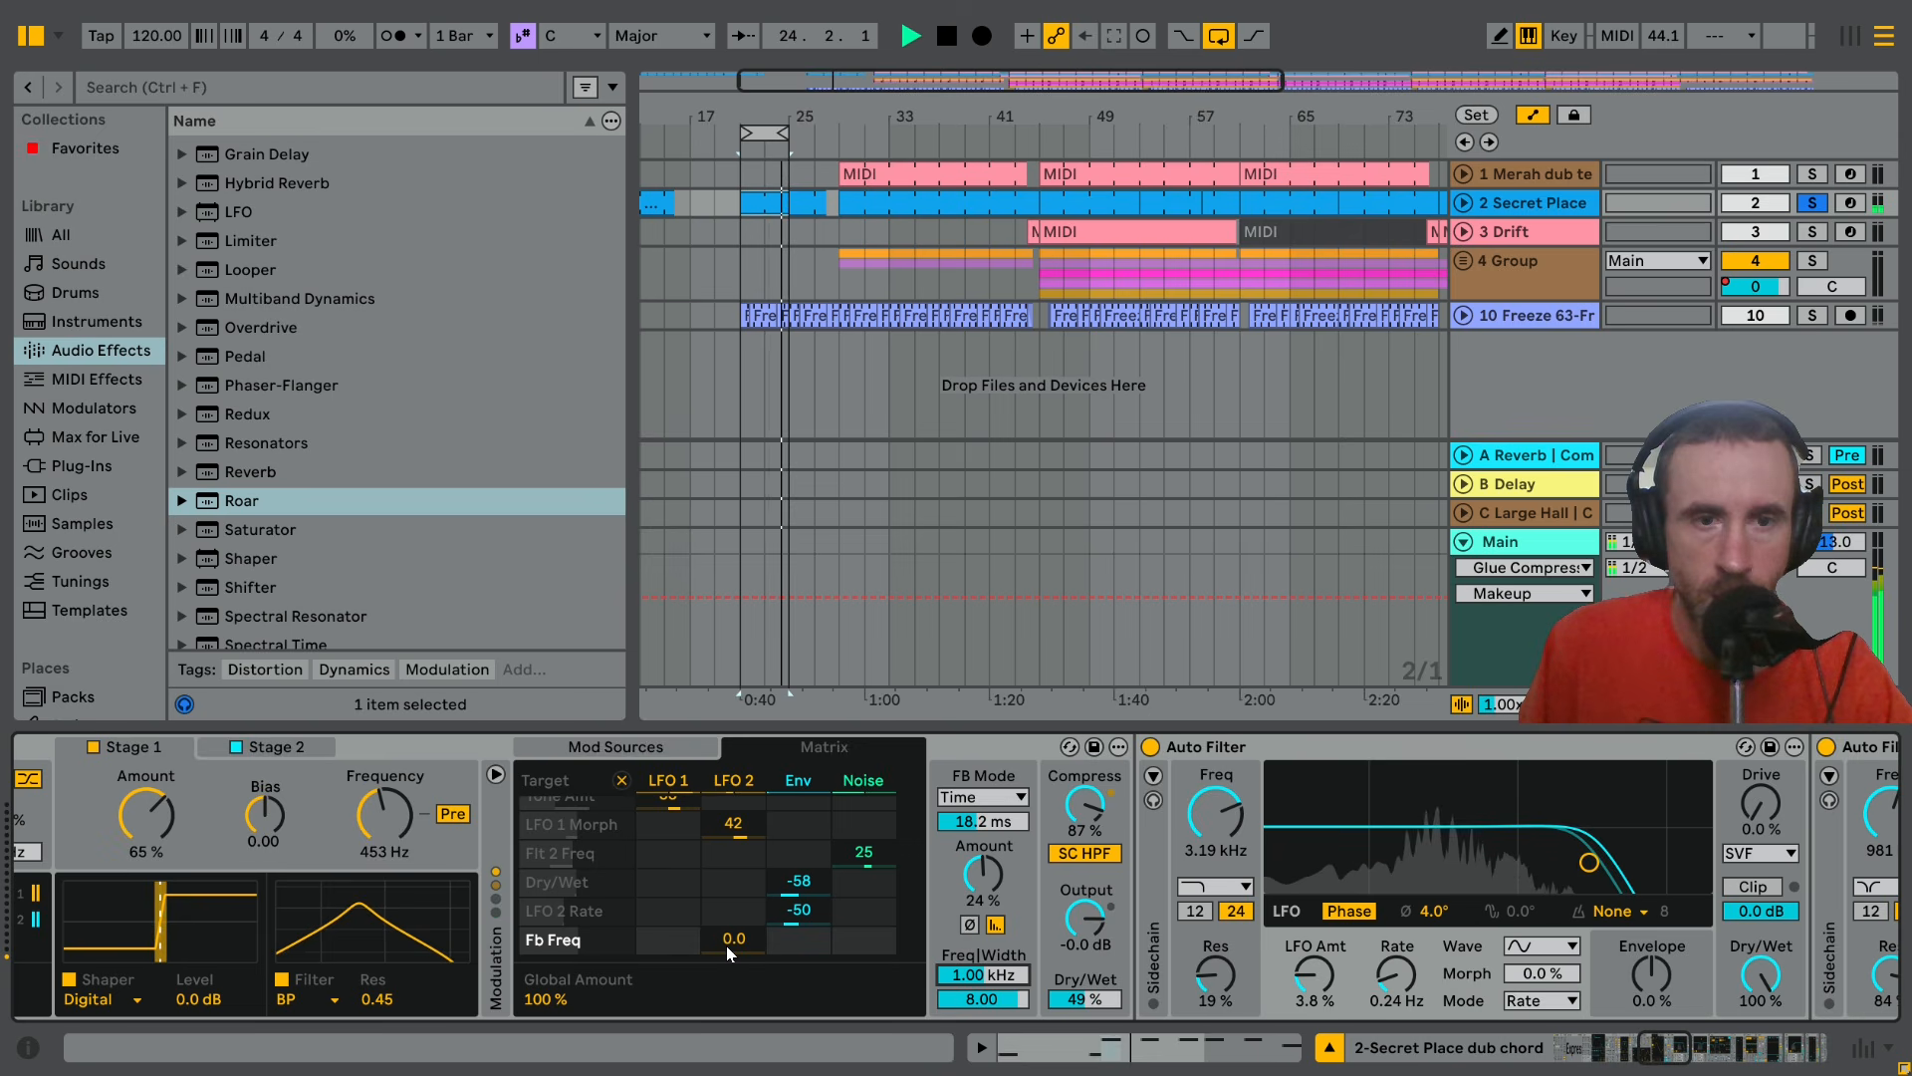
left_click_drag(727, 944, 727, 911)
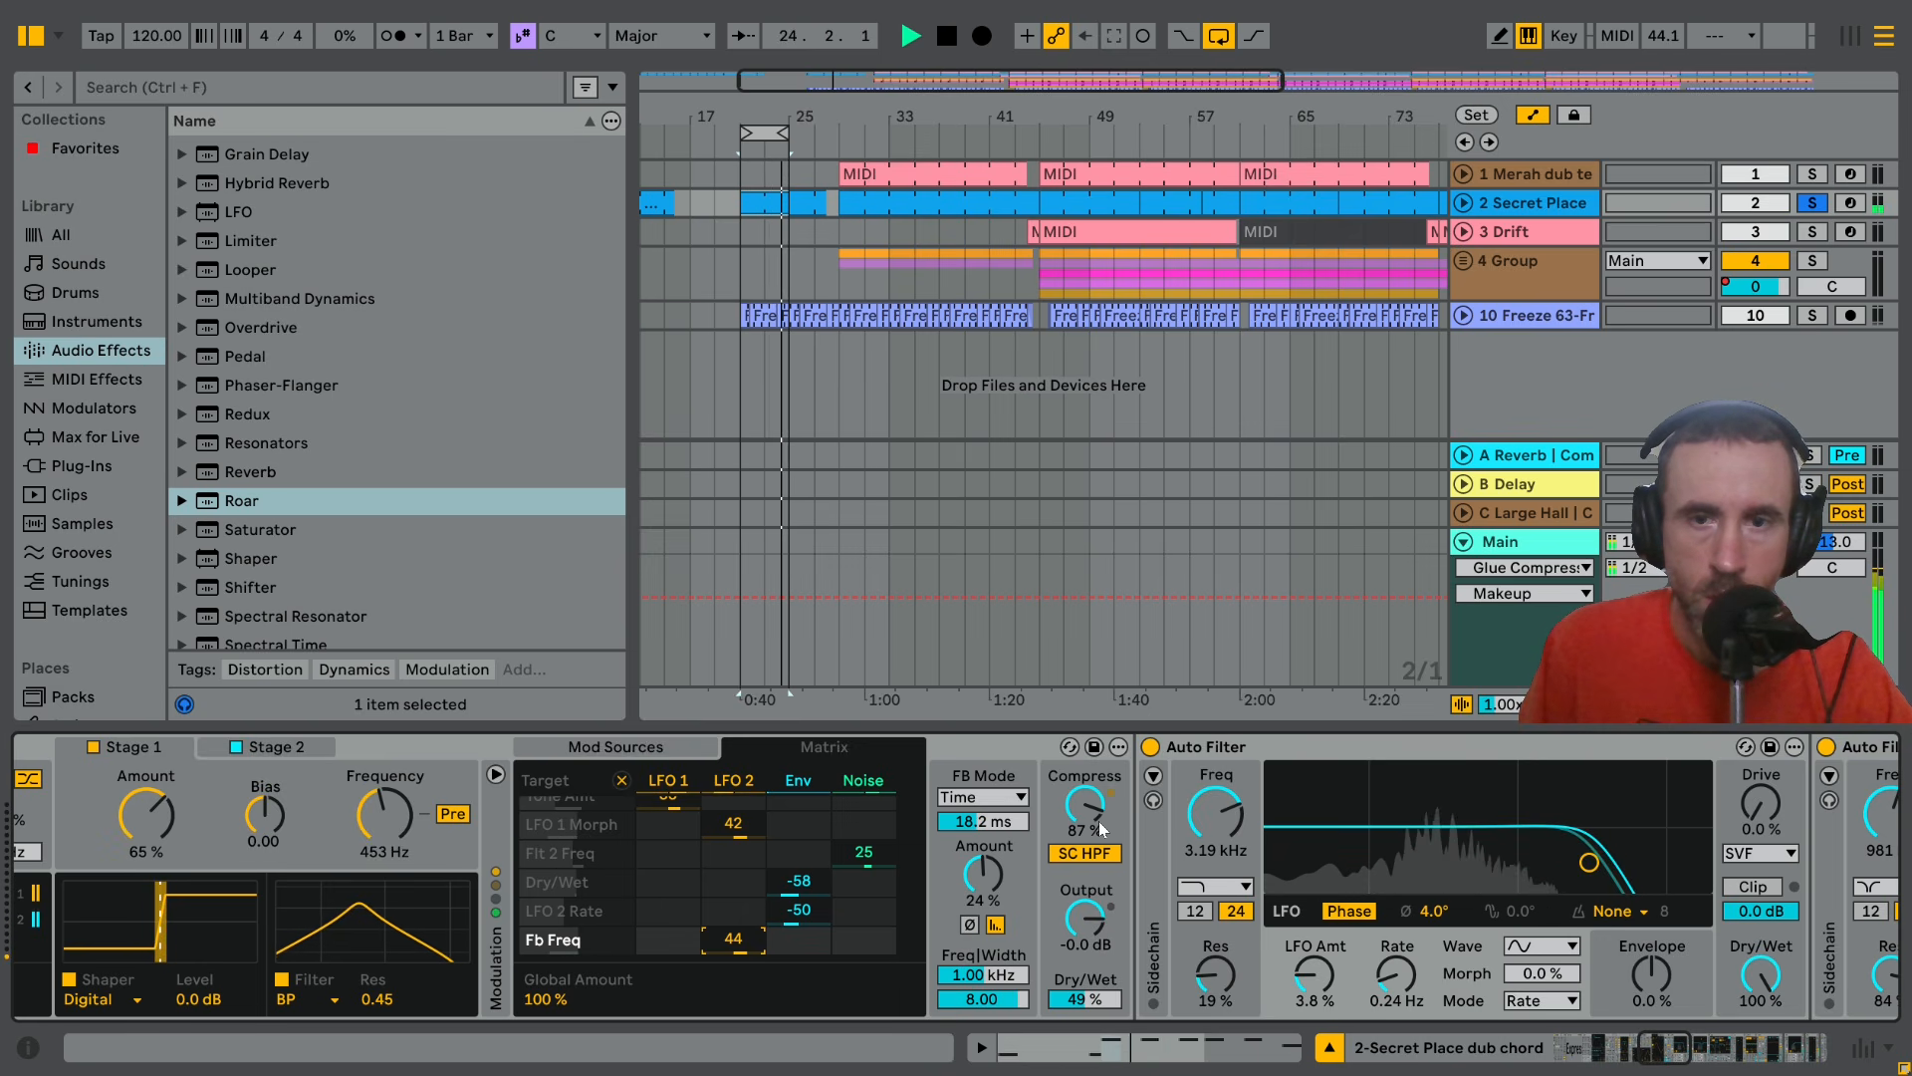
Switch Roar's feedback mode to Note, tuned to F#0 after checking the chord clip's notes, and lower the feedback amount to 18%
left_click(990, 797)
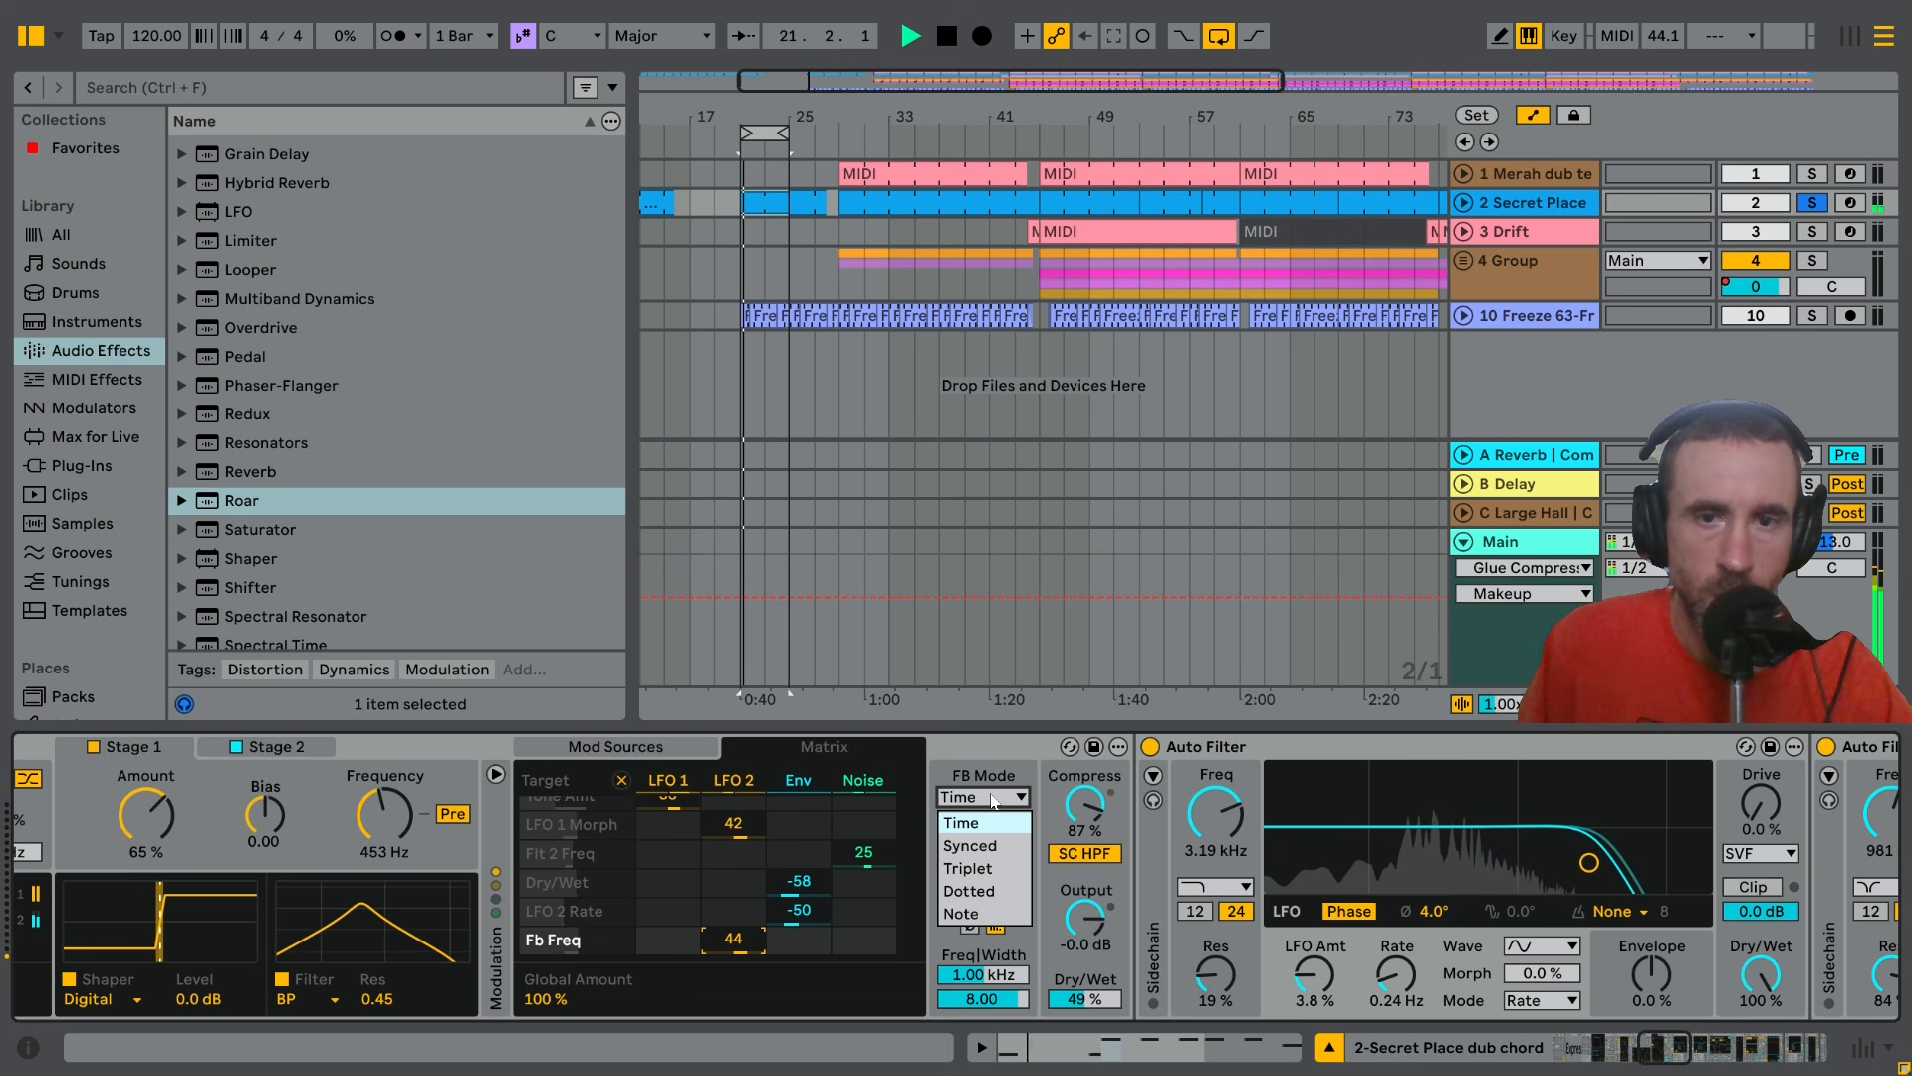
left_click(958, 912)
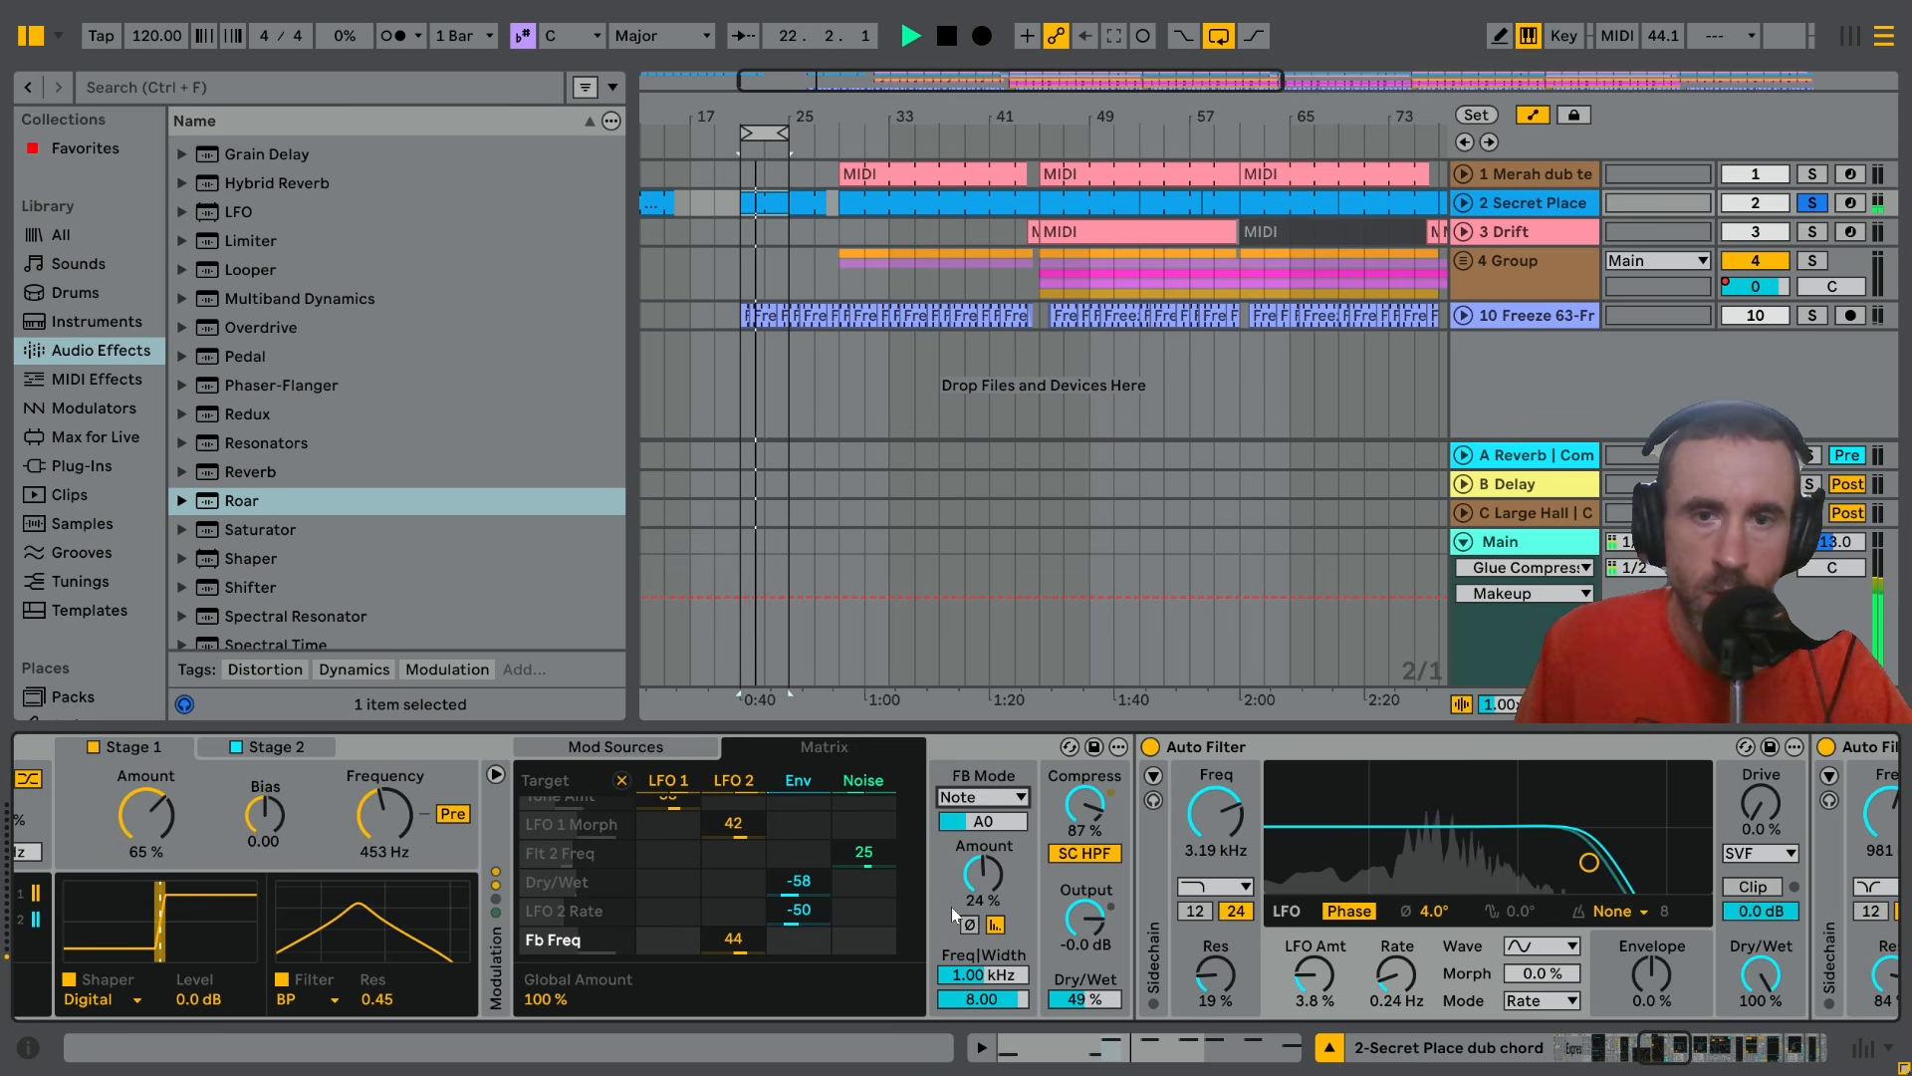
double_click(779, 208)
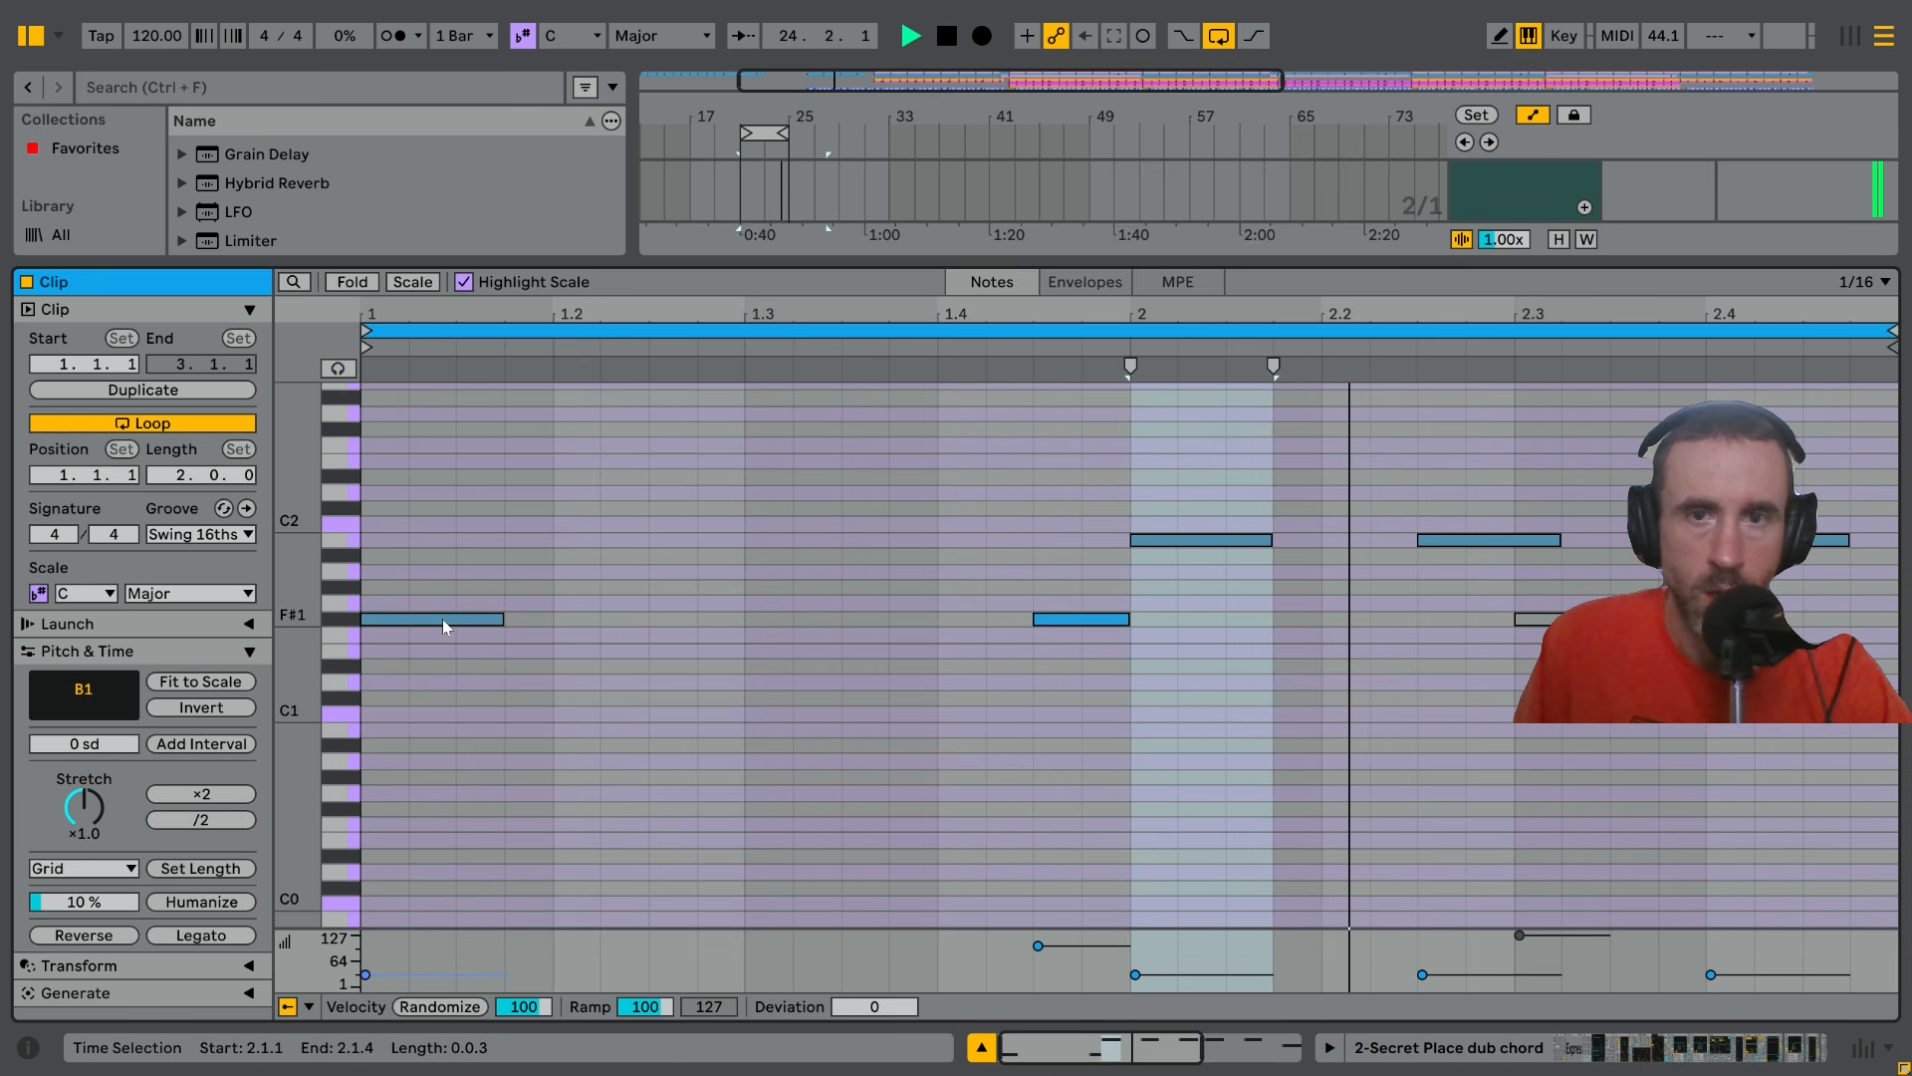
key("shift+Tab")
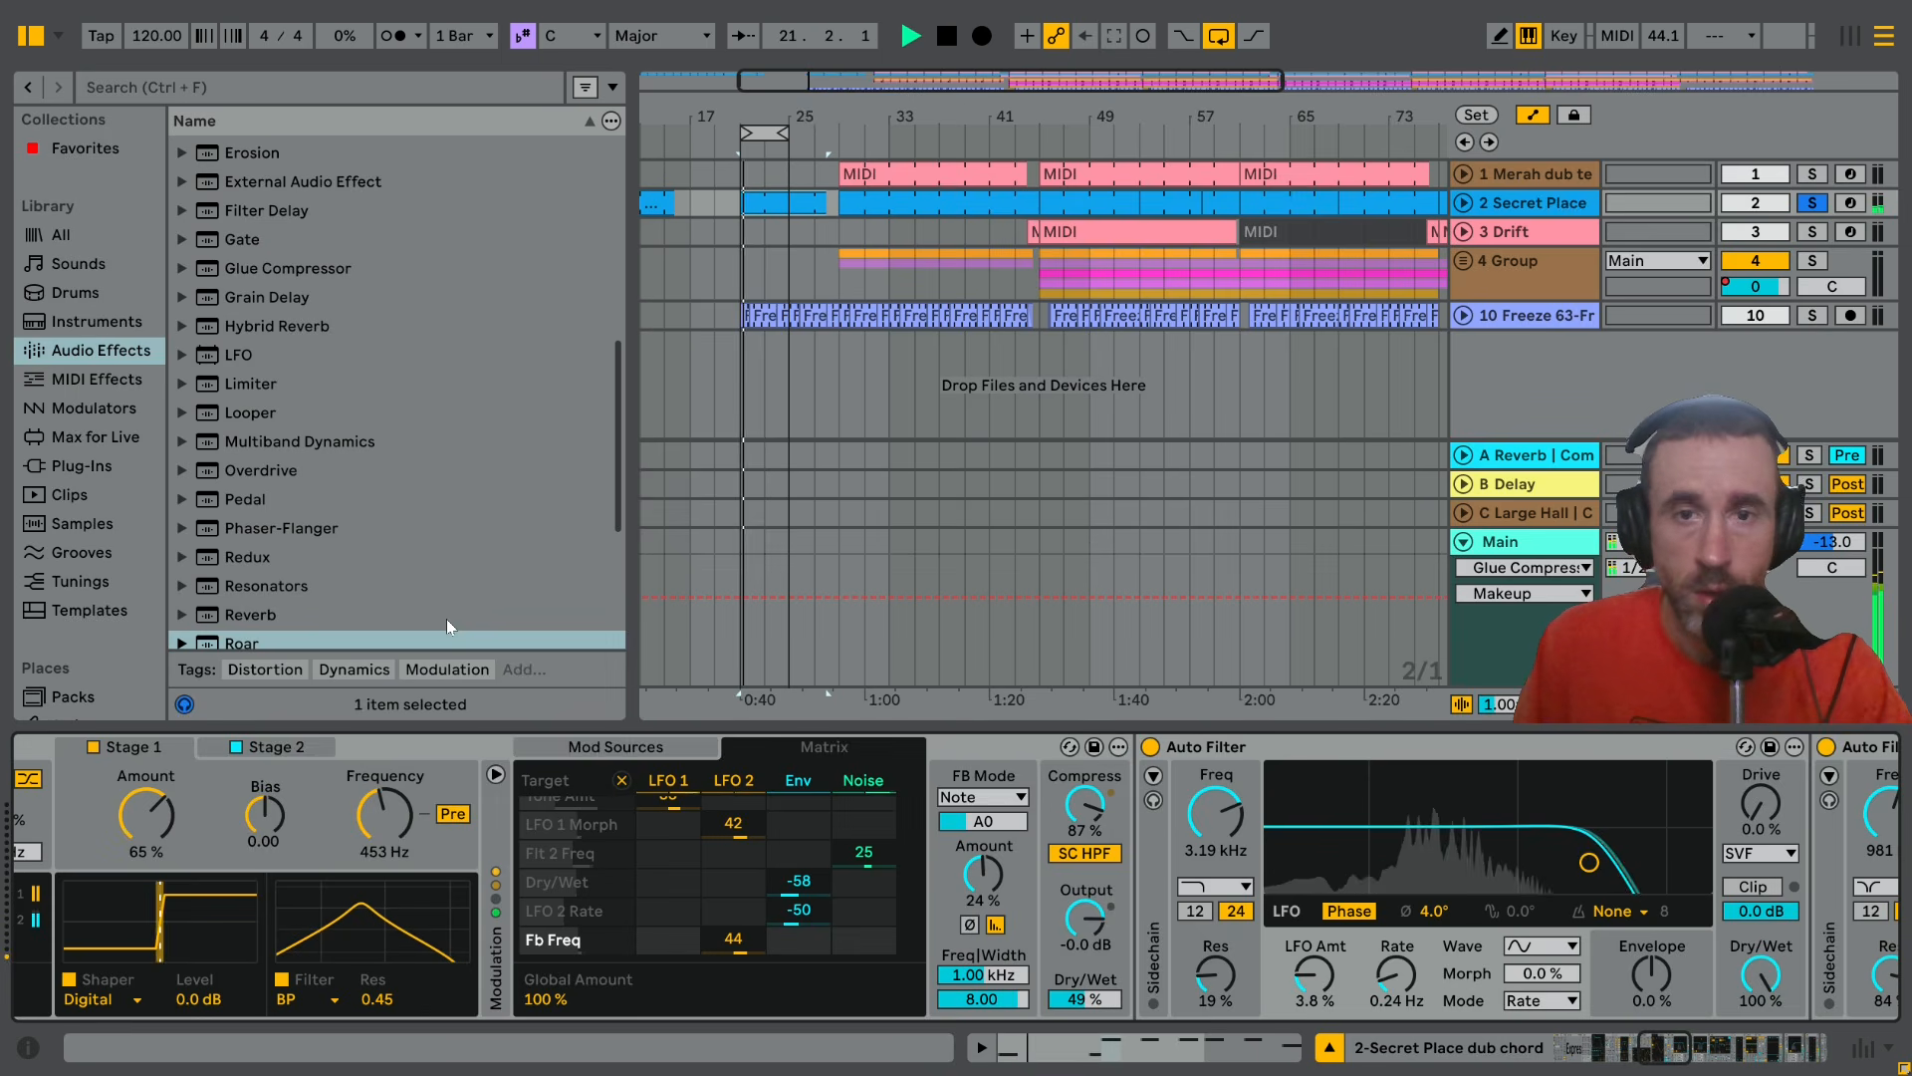
left_click_drag(992, 822, 992, 834)
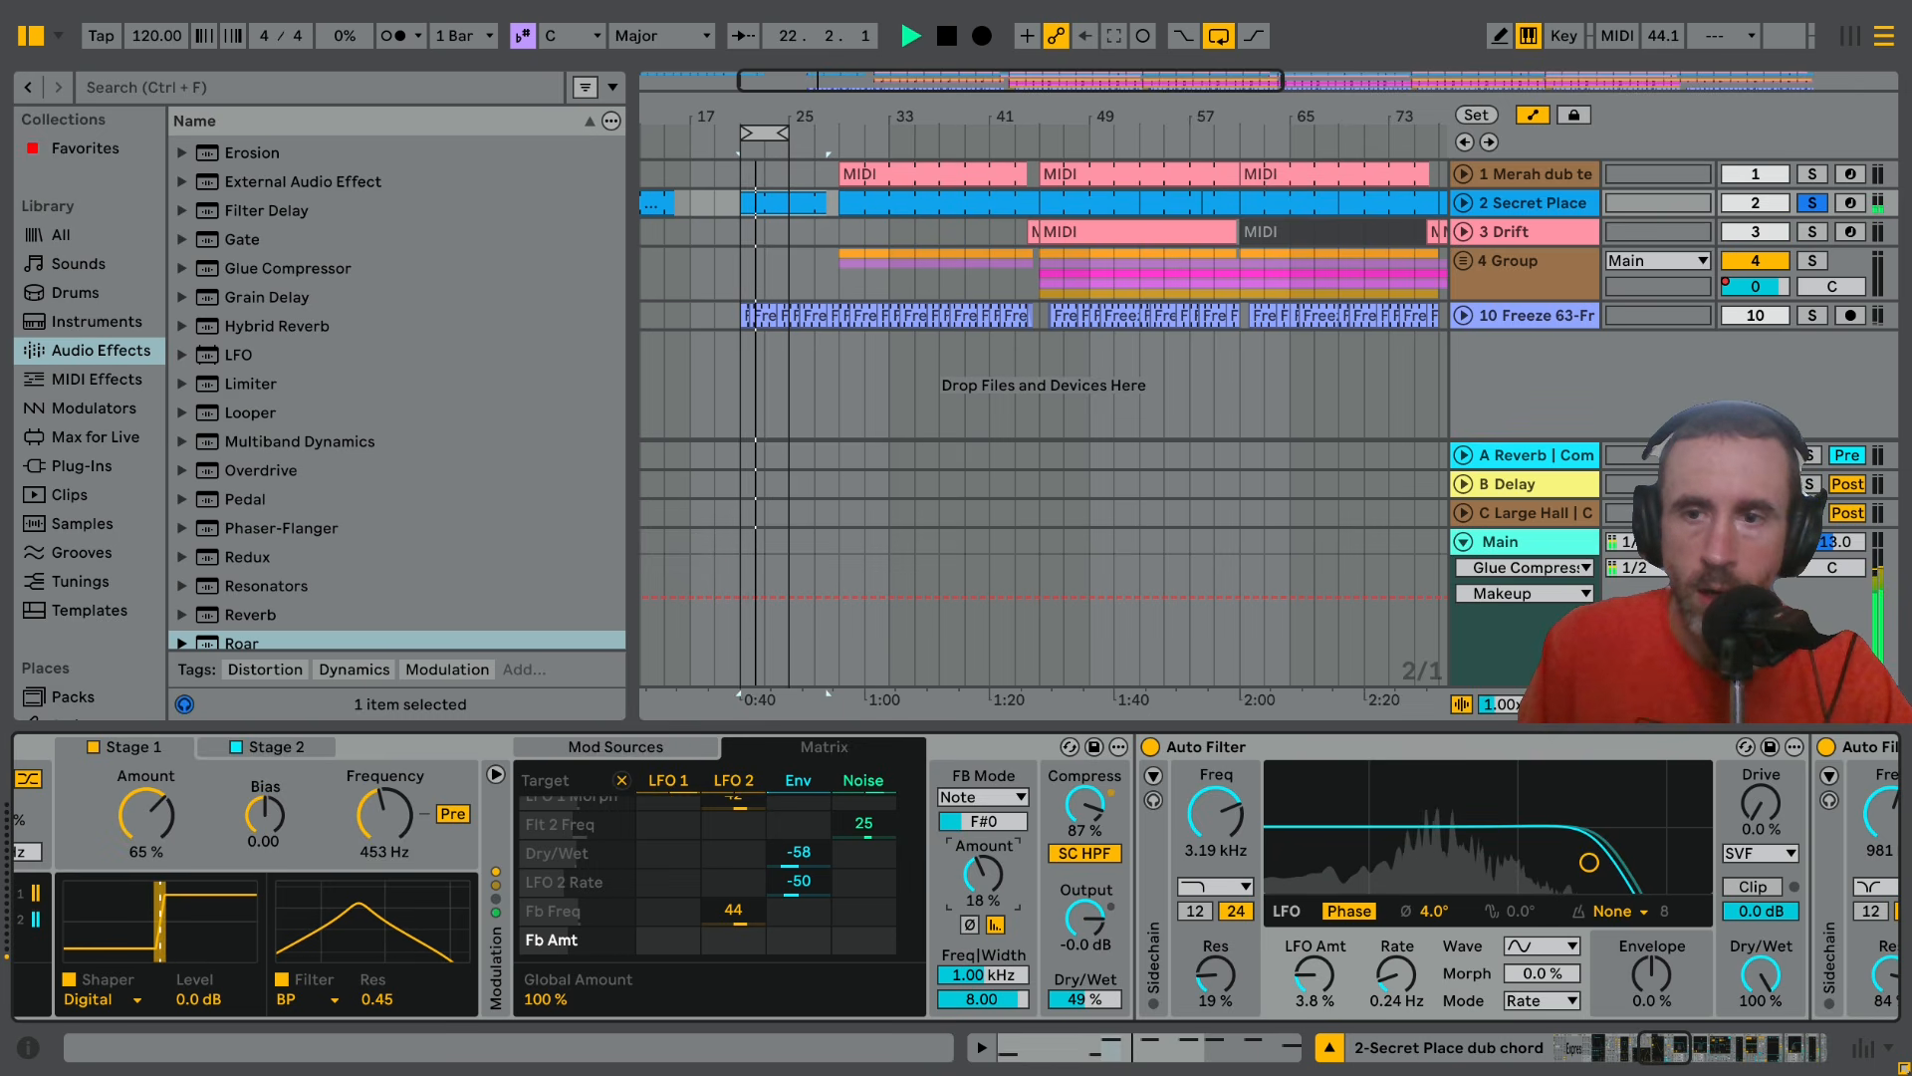
Open Roar's expanded view at full height and bypass and re-enable Roar to compare the sound
mouse_move(1658, 1056)
left_mouse_down()
mouse_move(1685, 1059)
mouse_move(1633, 1064)
left_mouse_up()
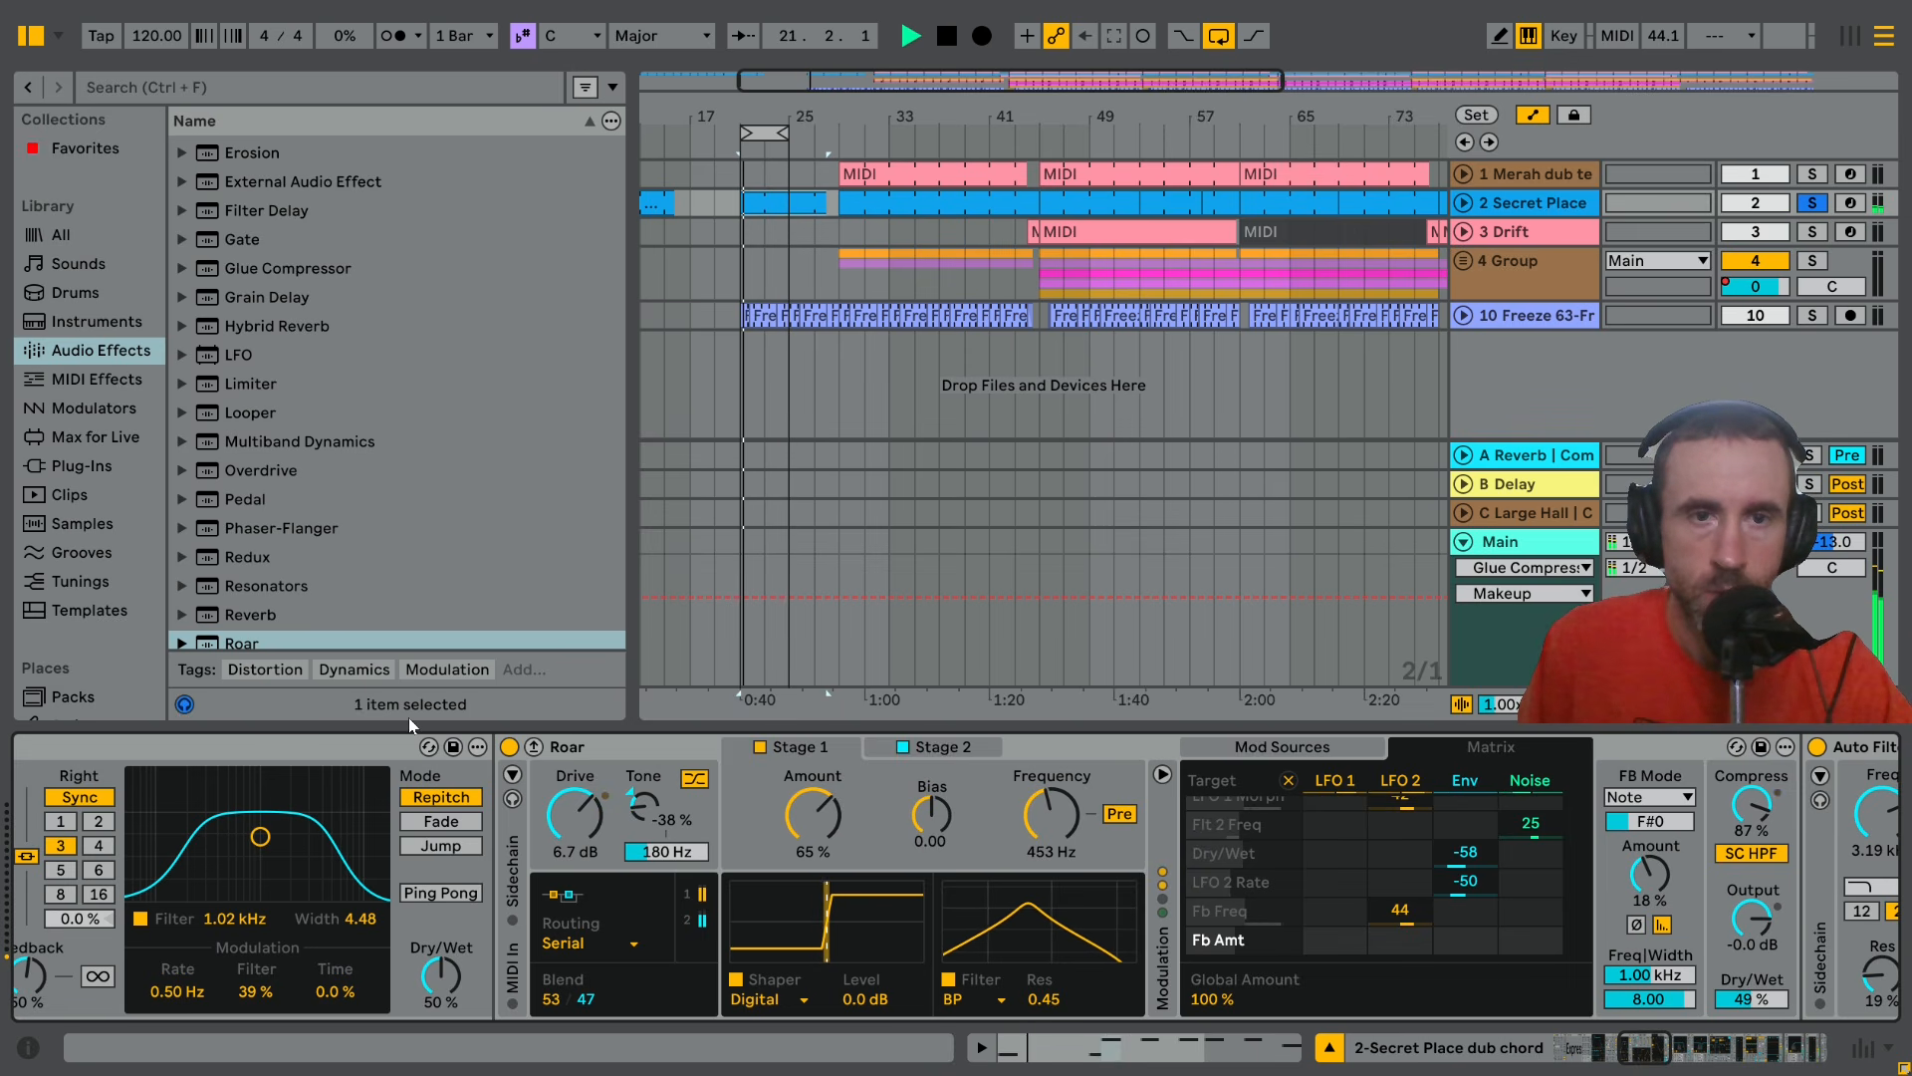
left_click(537, 747)
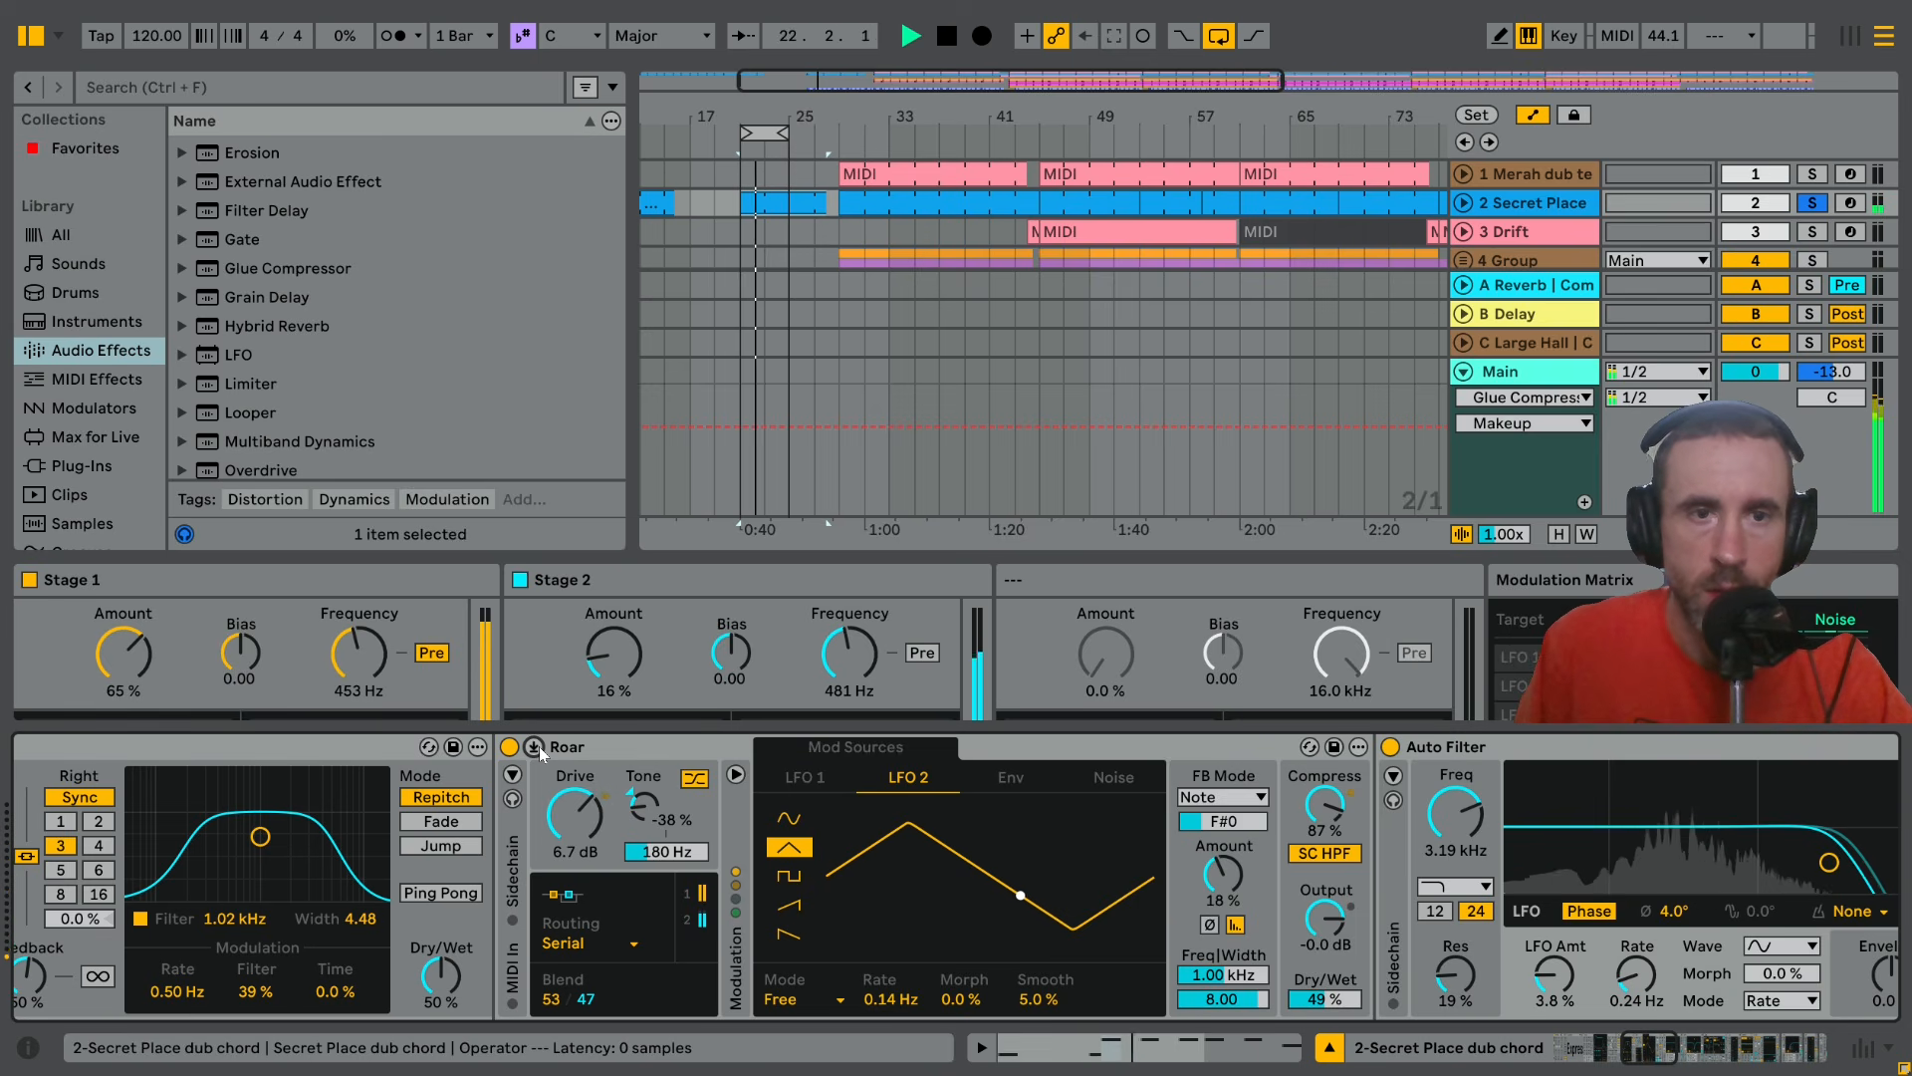
left_click_drag(679, 554, 679, 70)
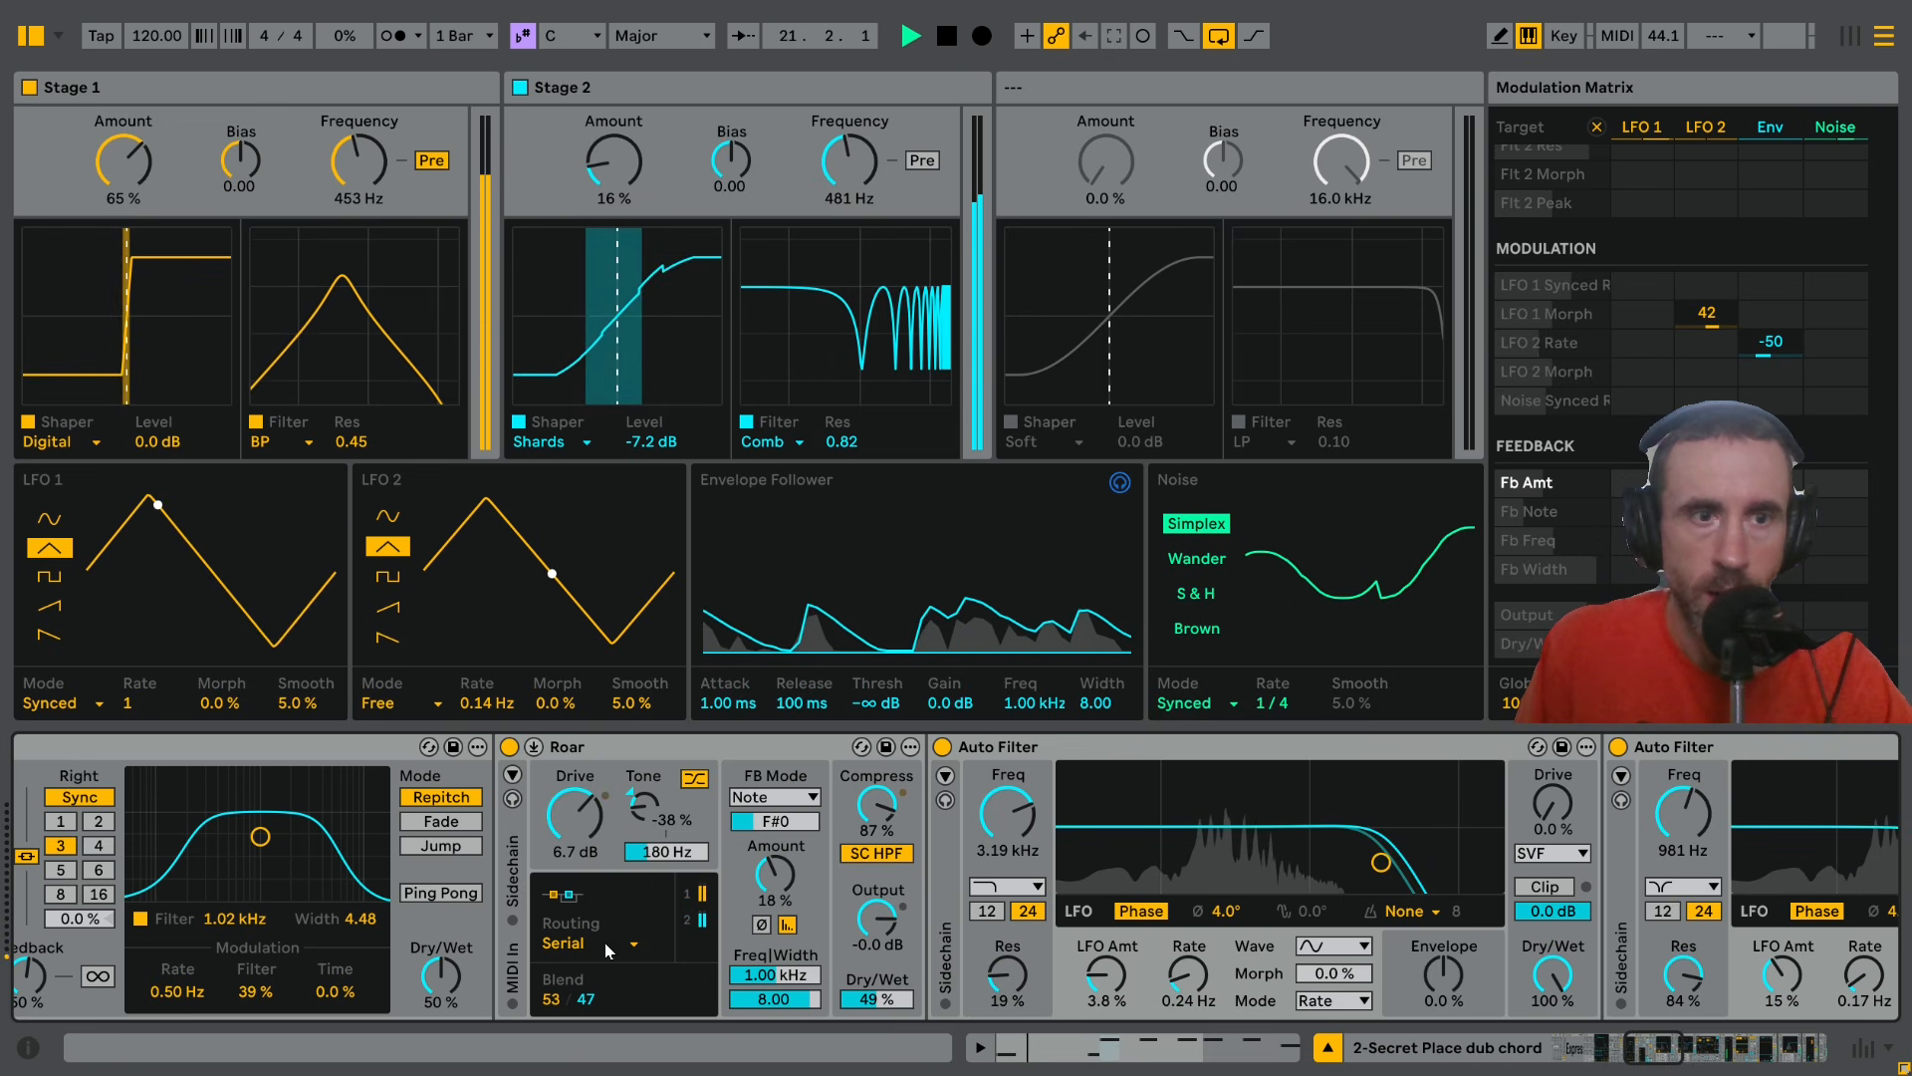
left_click_drag(1666, 1052, 1648, 1053)
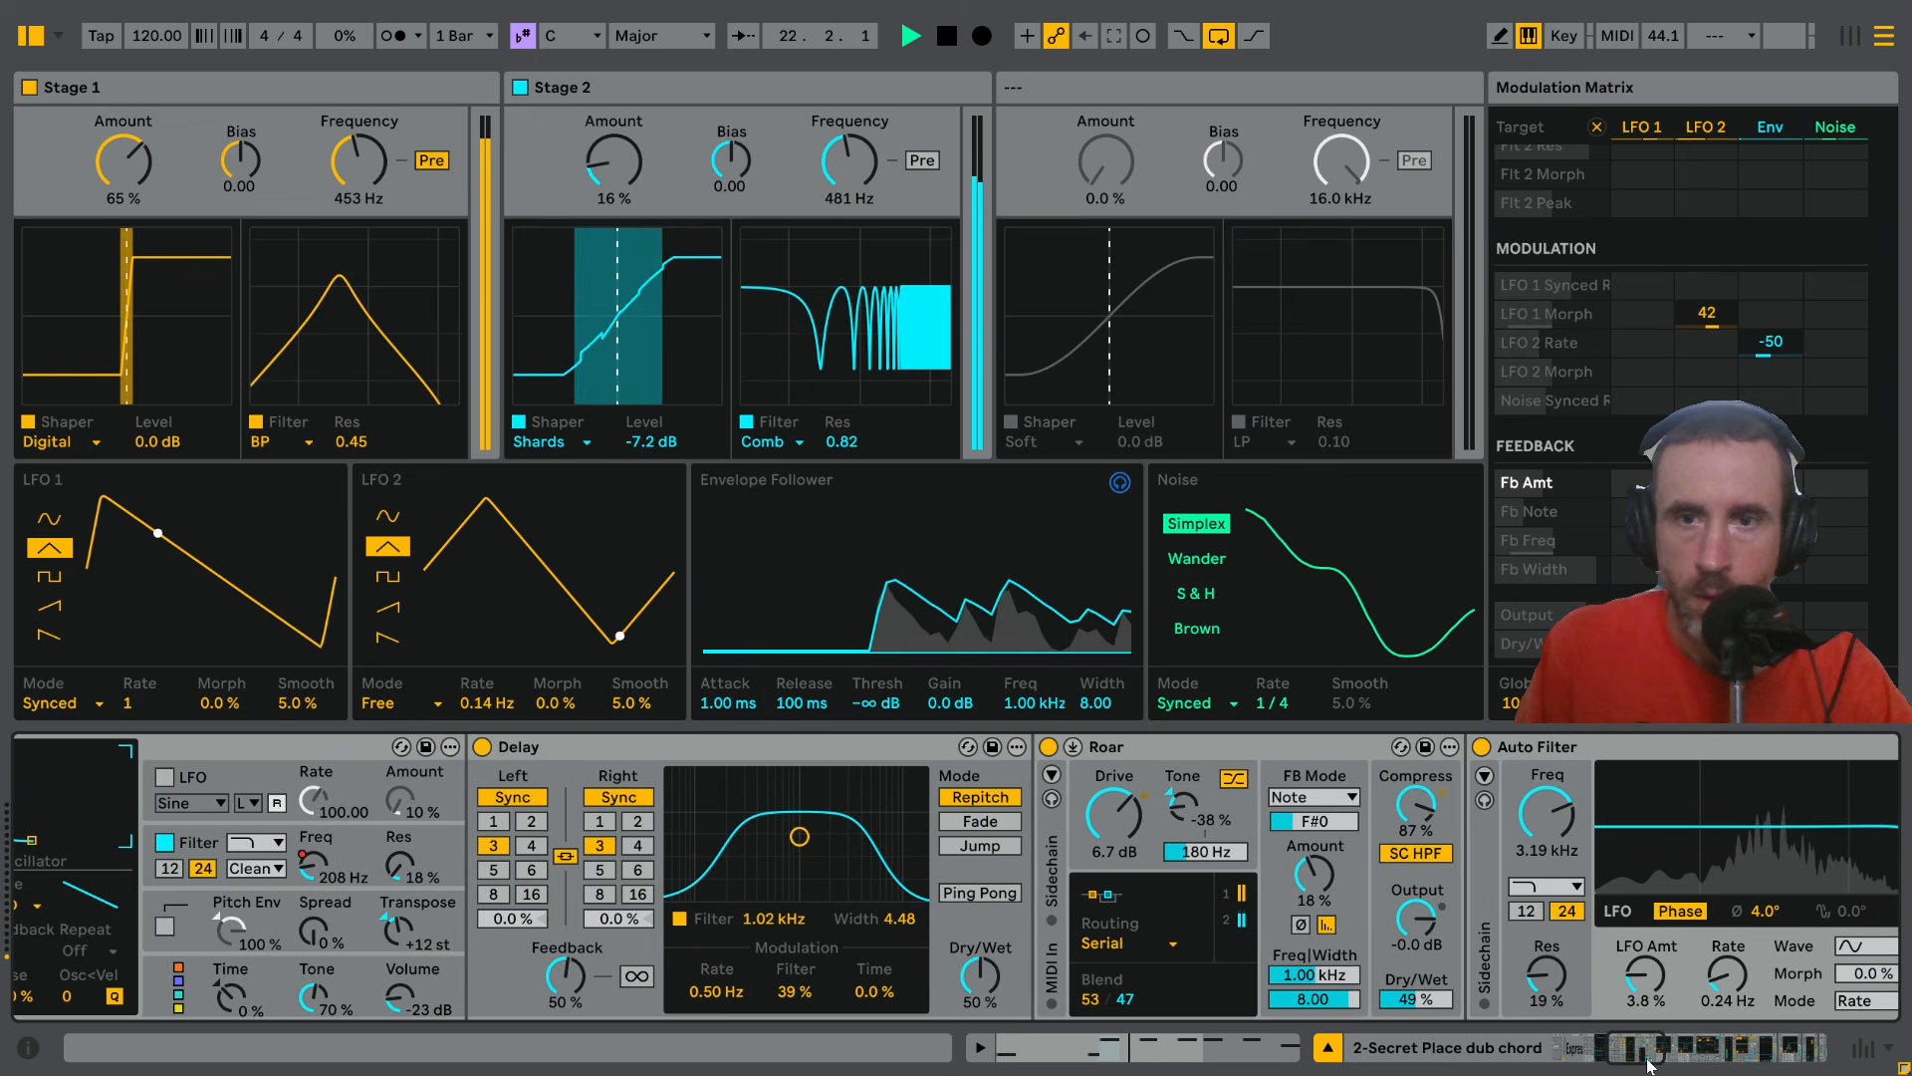
left_click(1049, 747)
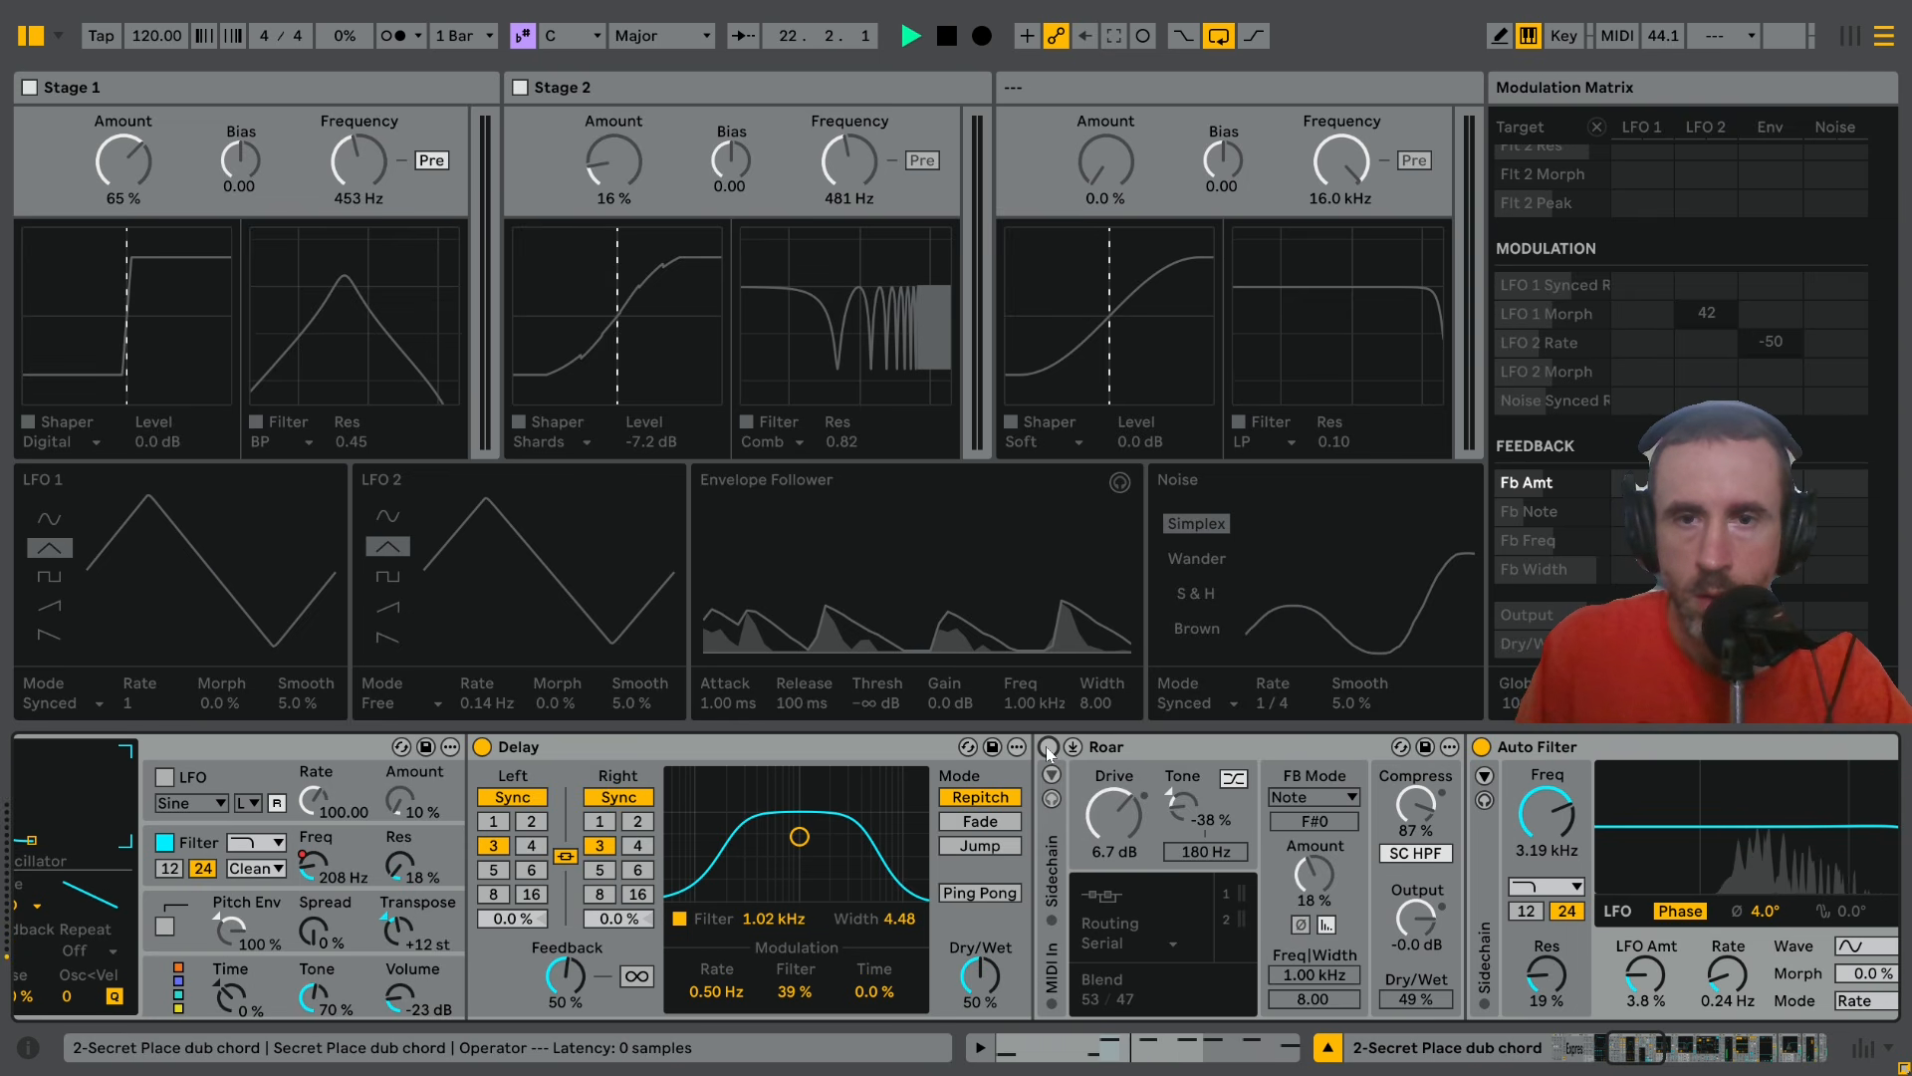
left_click(1047, 747)
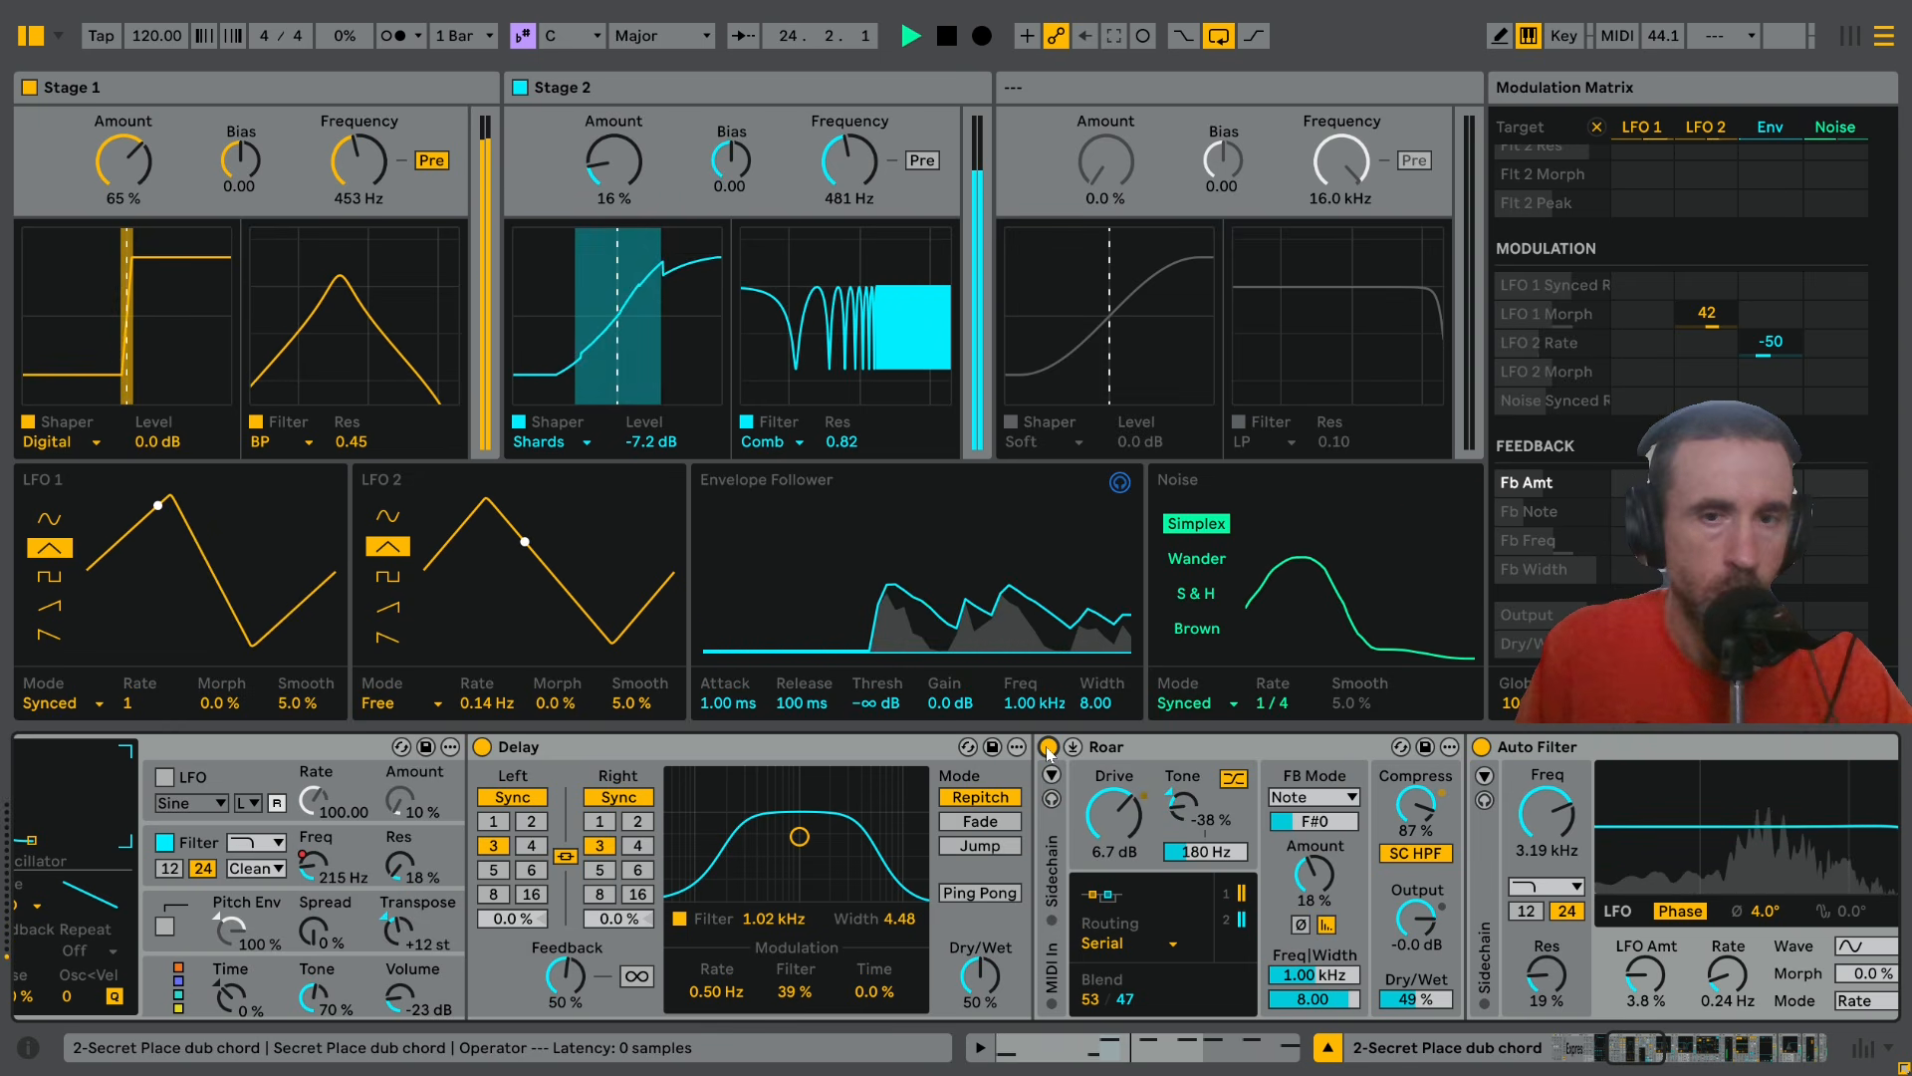
Try Roar's tone amount at 33%, return it to -38%, and collapse the expanded view
left_click(1185, 809)
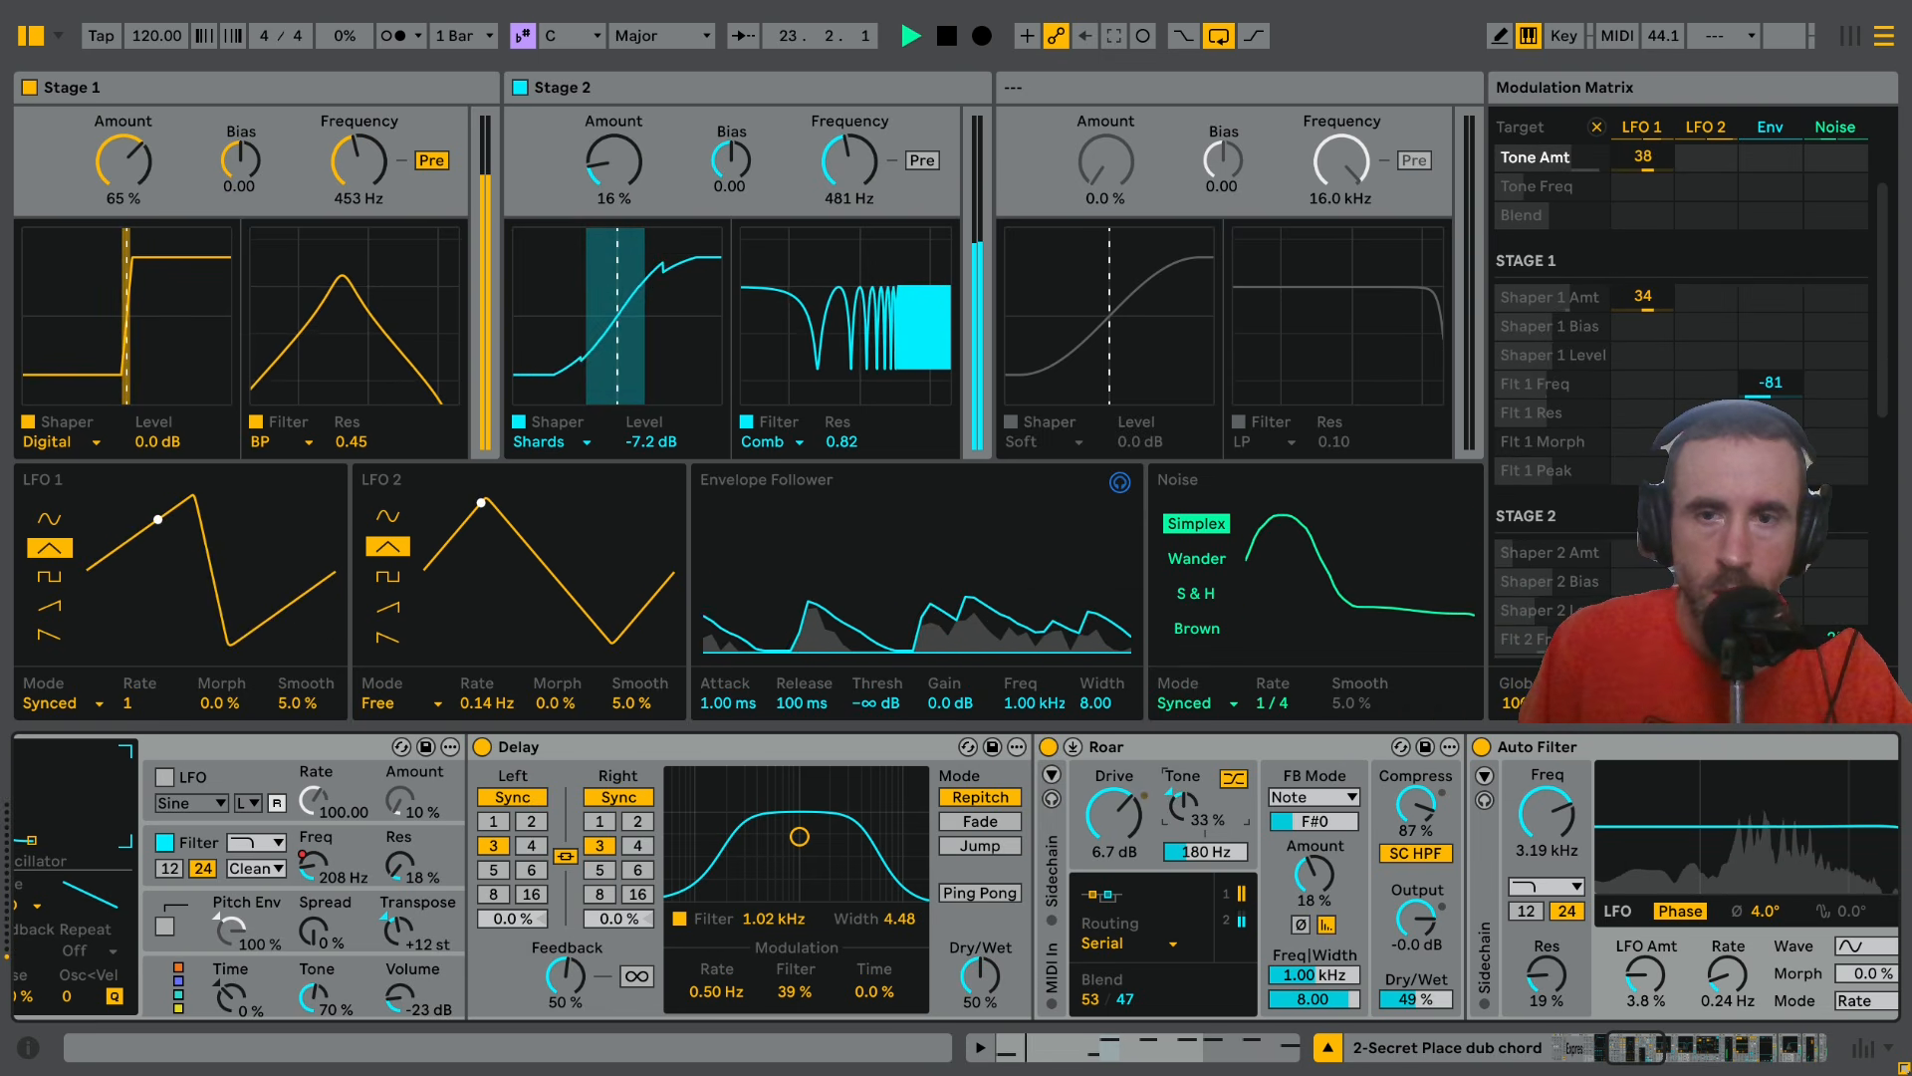
left_click_drag(1190, 815, 1190, 896)
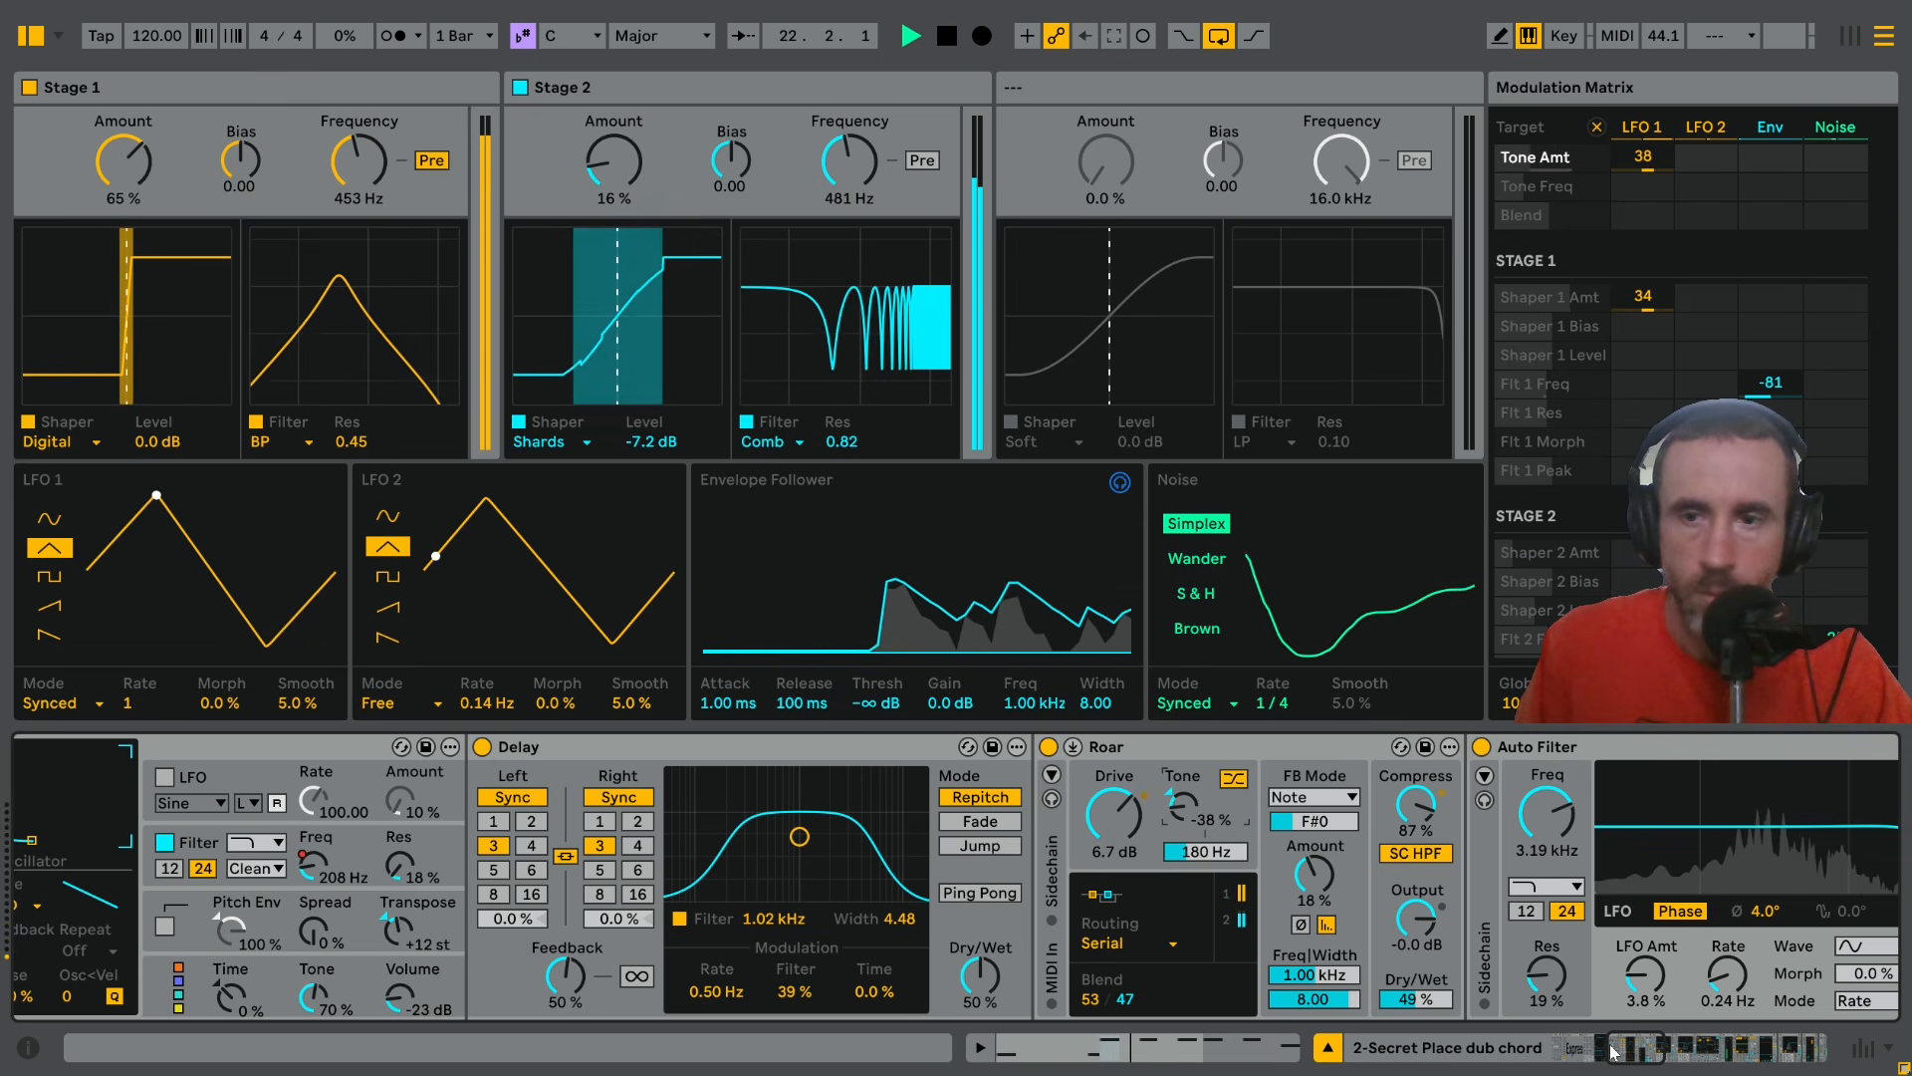
left_click_drag(1631, 1052, 1644, 1053)
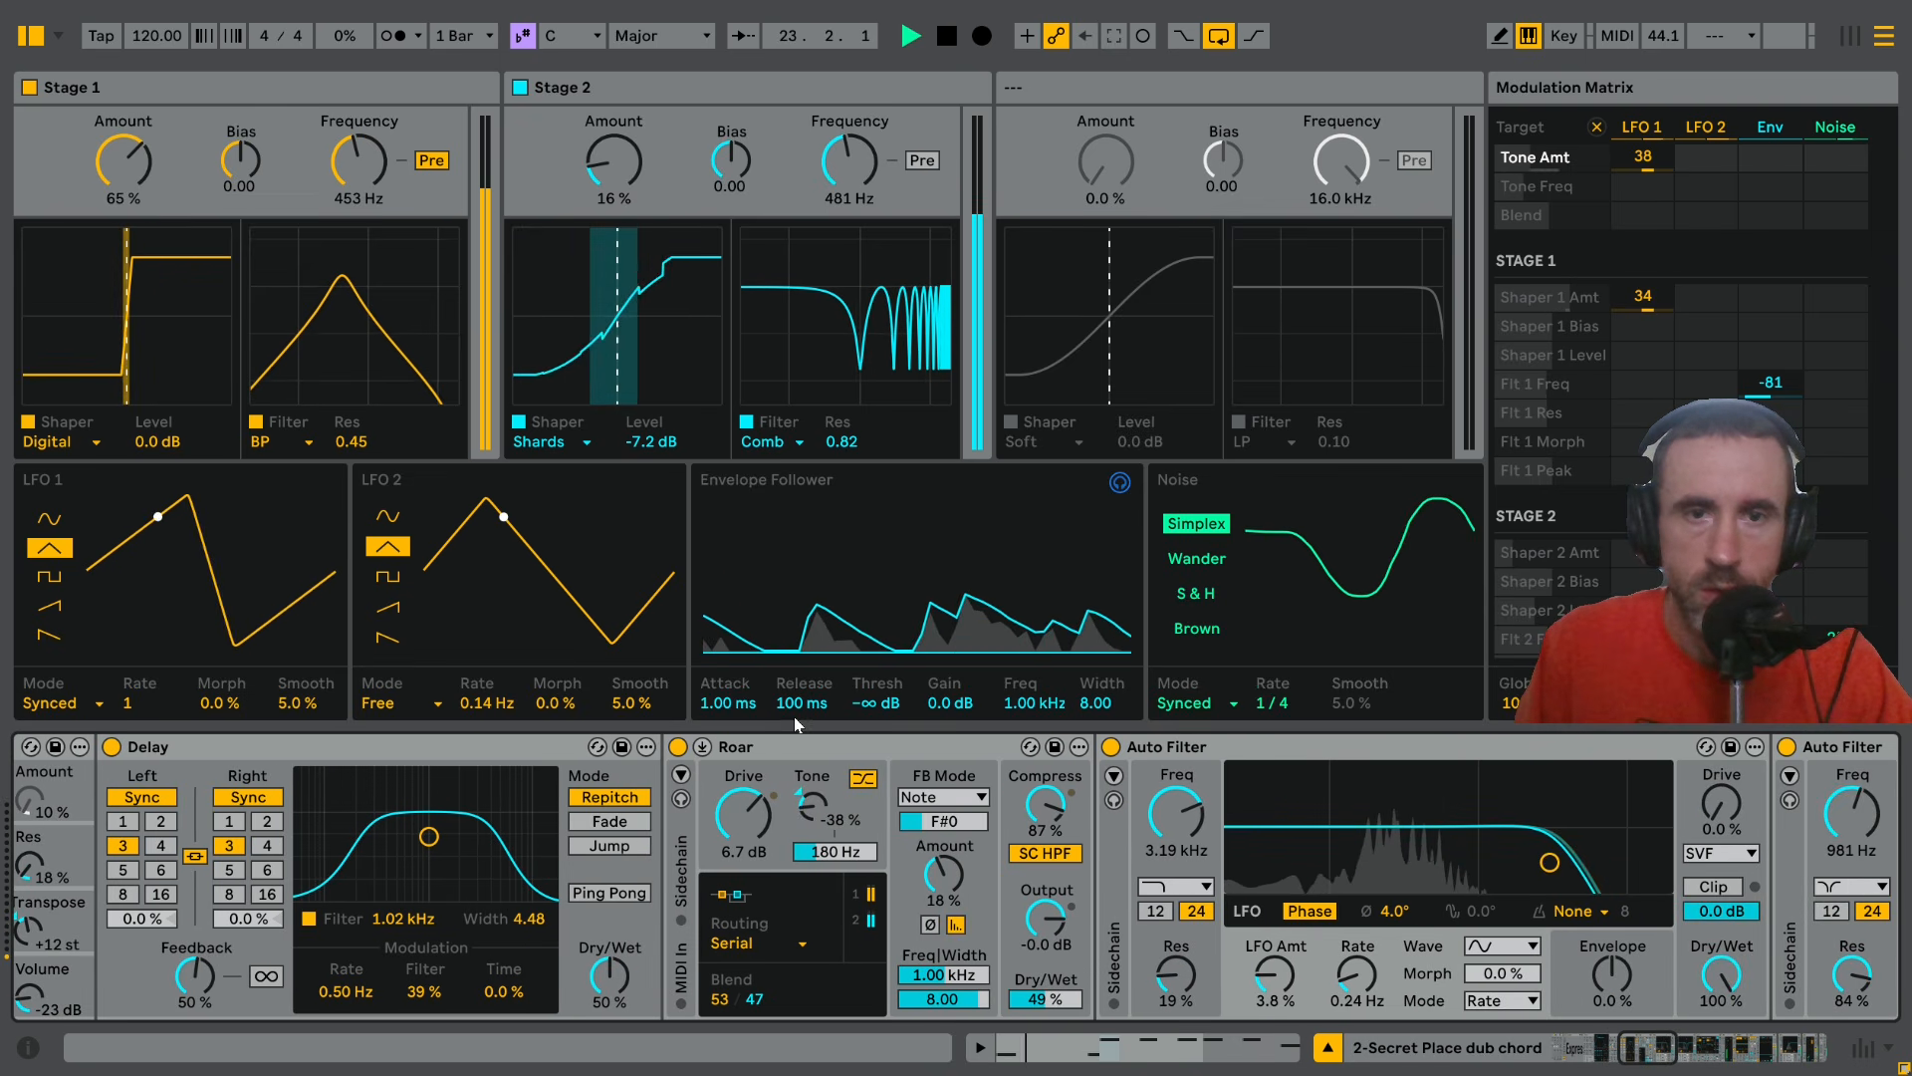
left_click(700, 747)
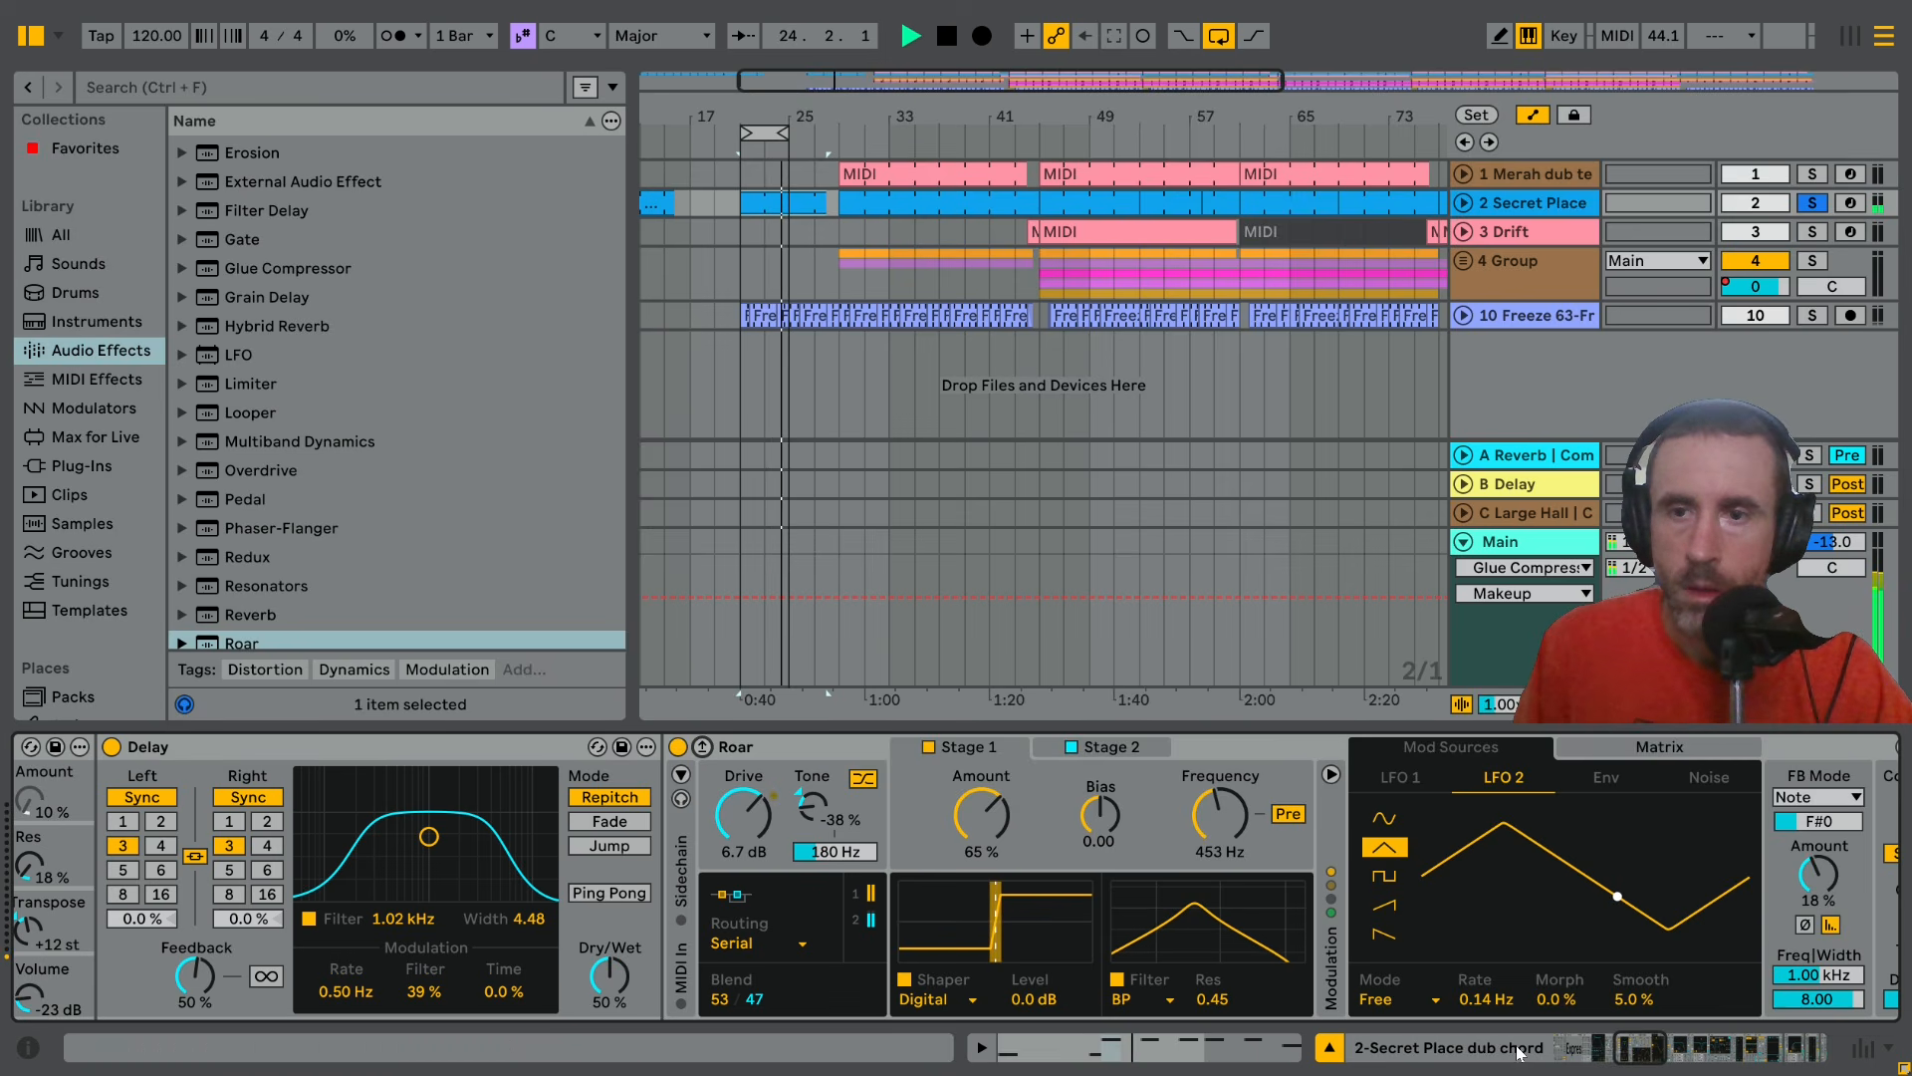
Try a higher shaper amount on Roar's Stage 2 and undo the change
left_click_drag(1629, 1047, 1641, 1047)
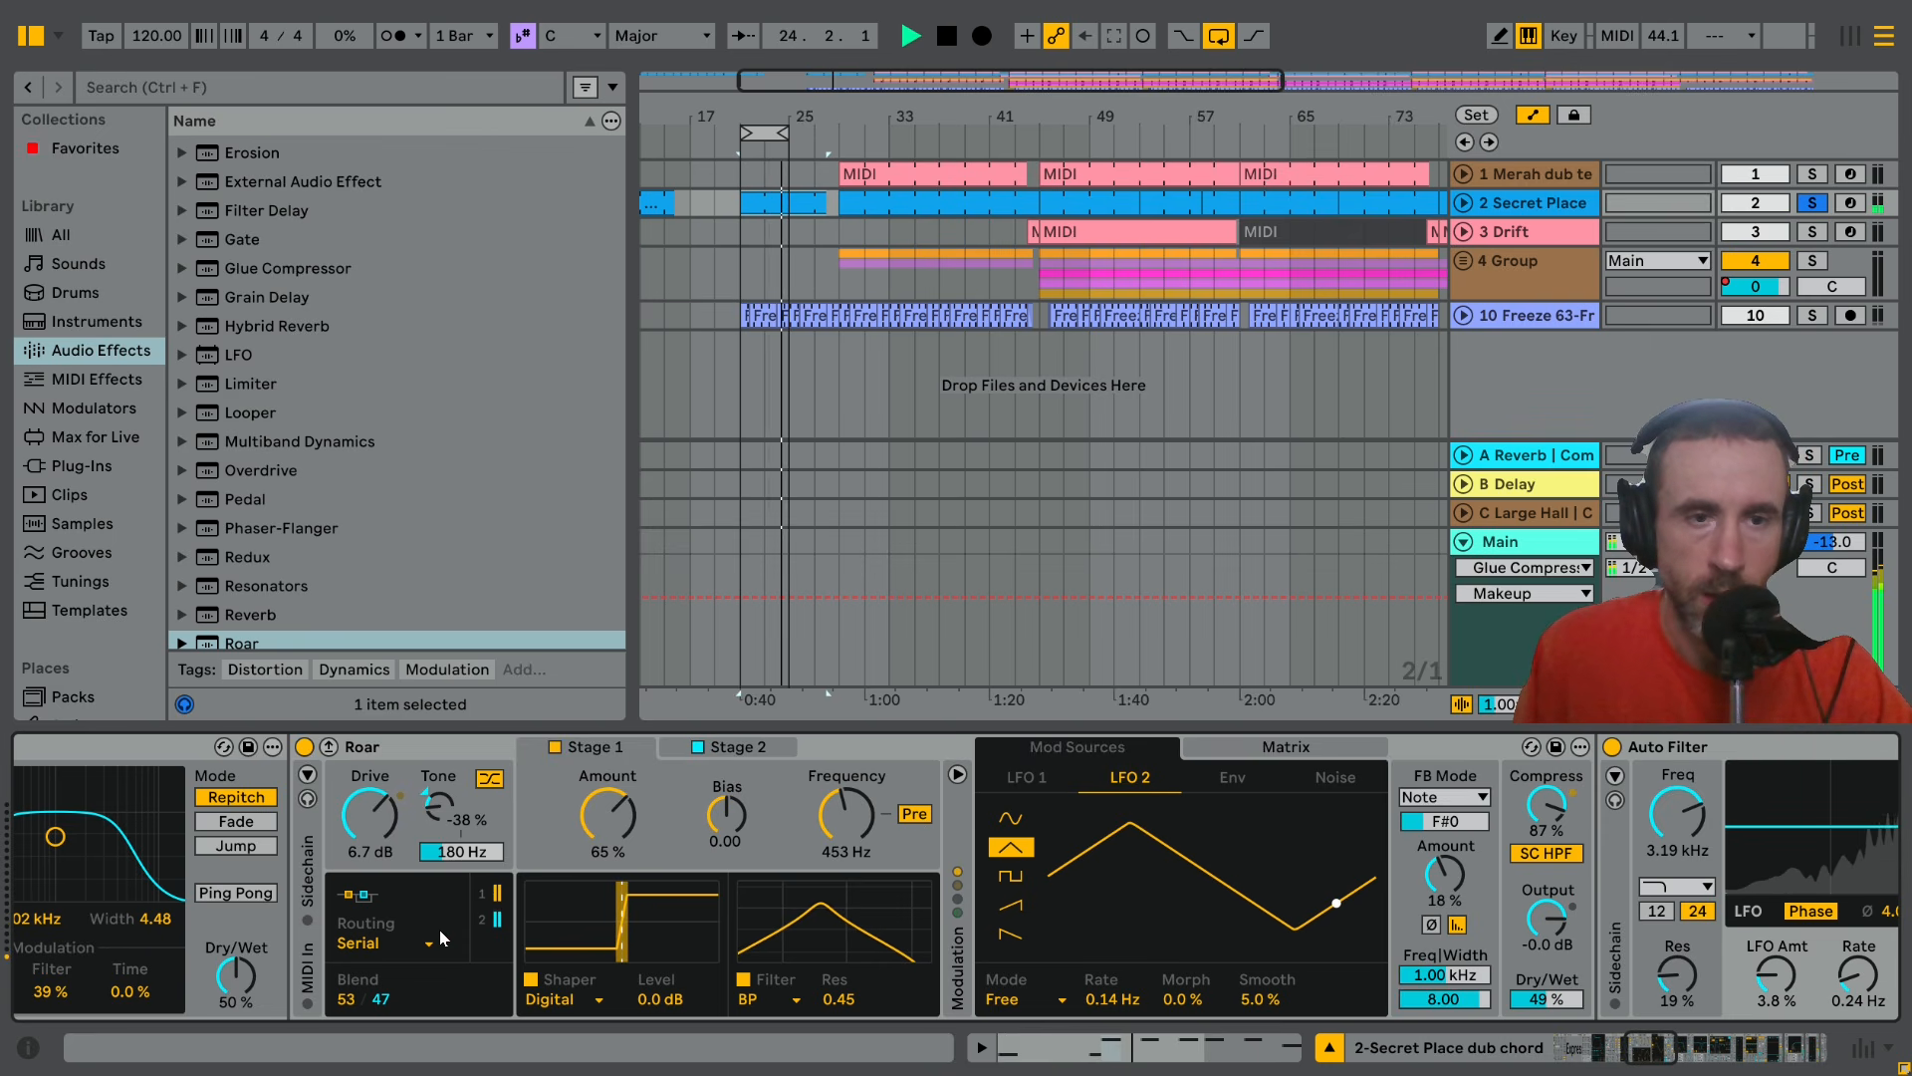
left_click(746, 749)
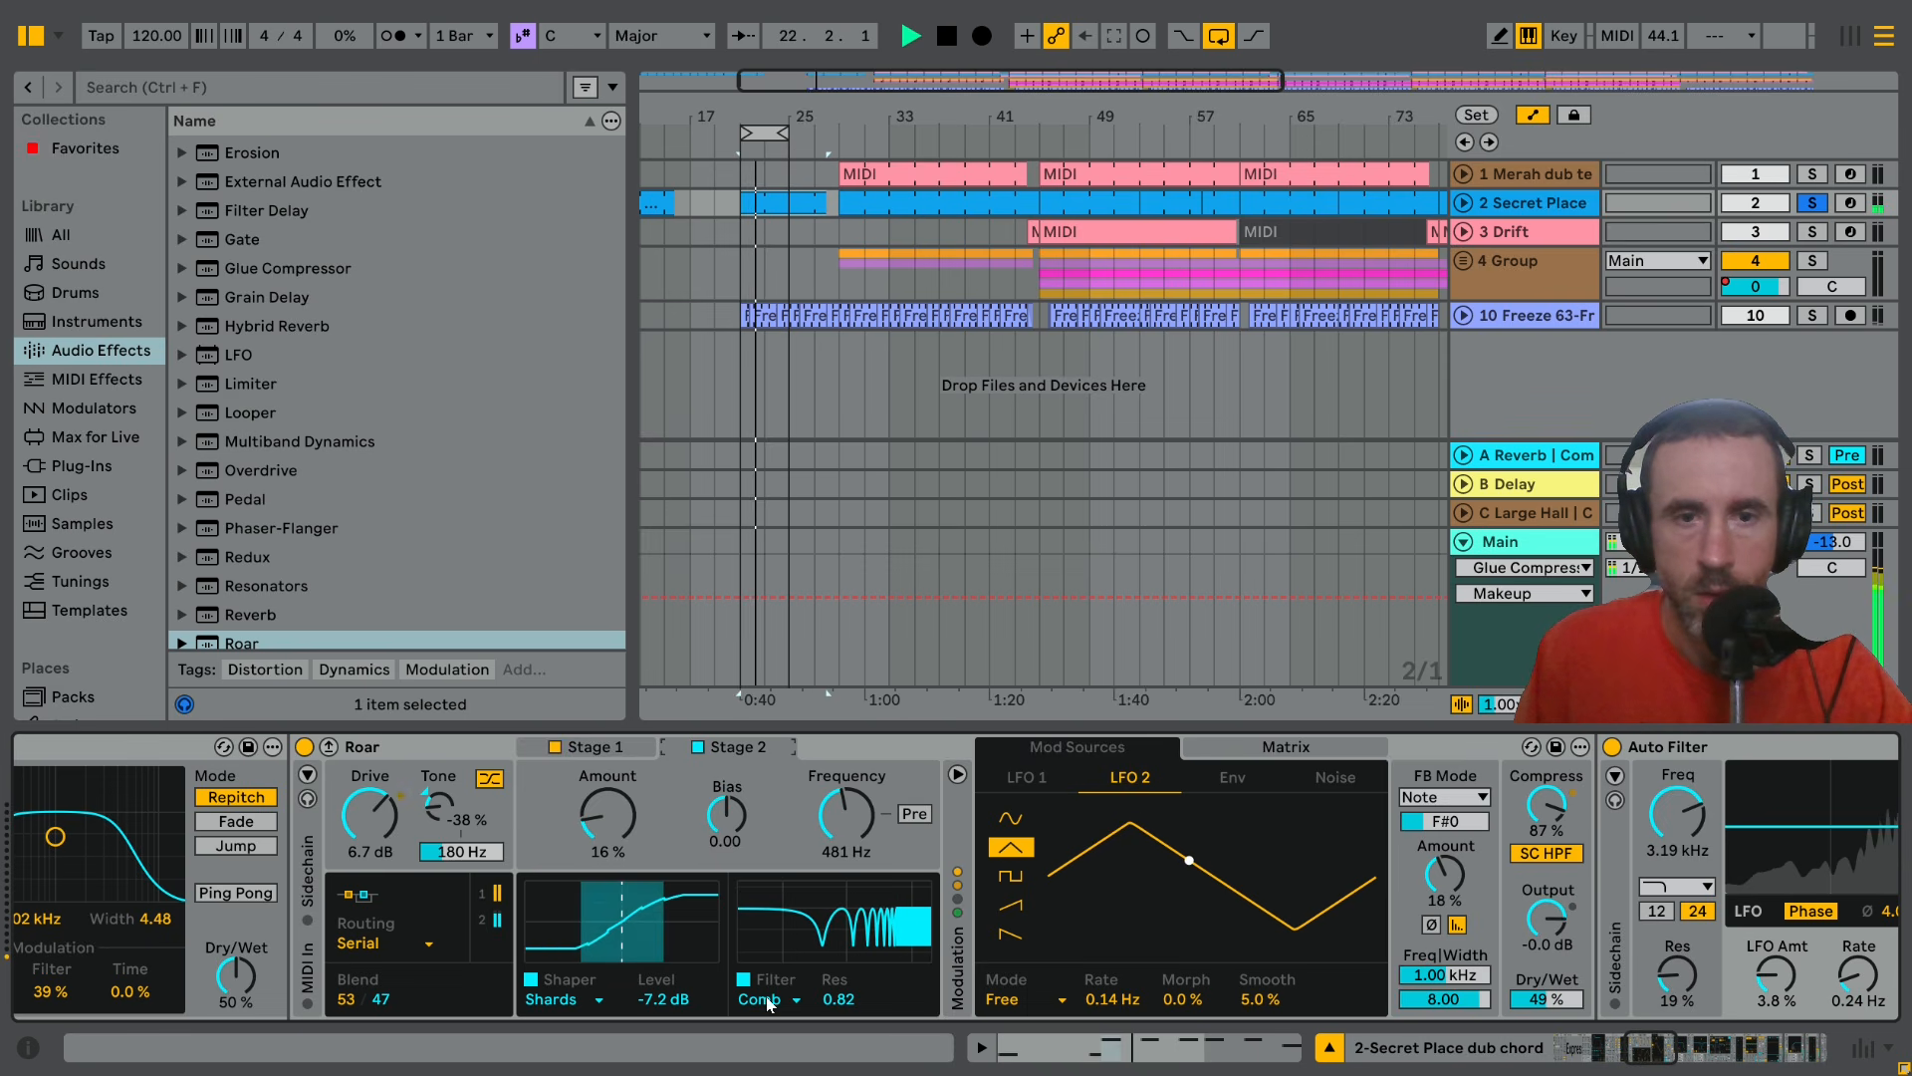
left_click_drag(605, 824, 604, 786)
key("ctrl+z")
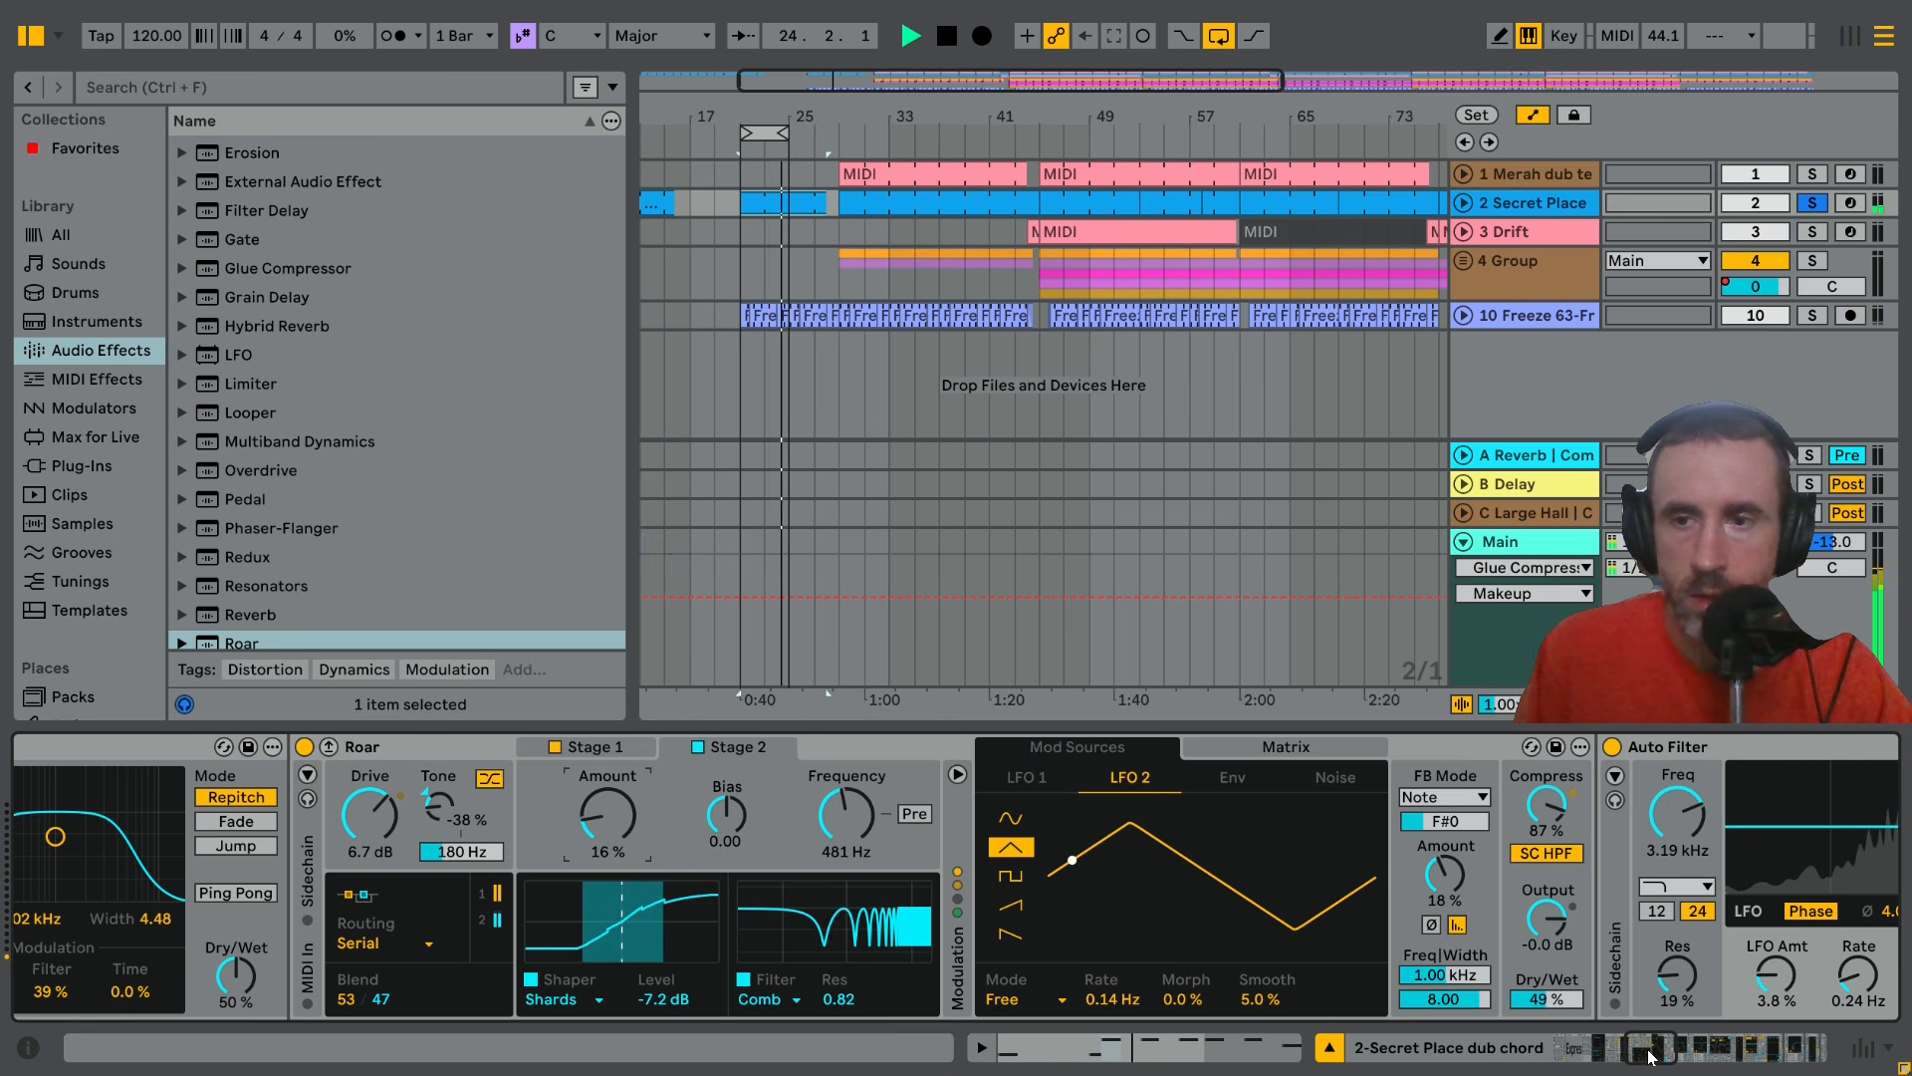
left_click_drag(1650, 1055, 1678, 1062)
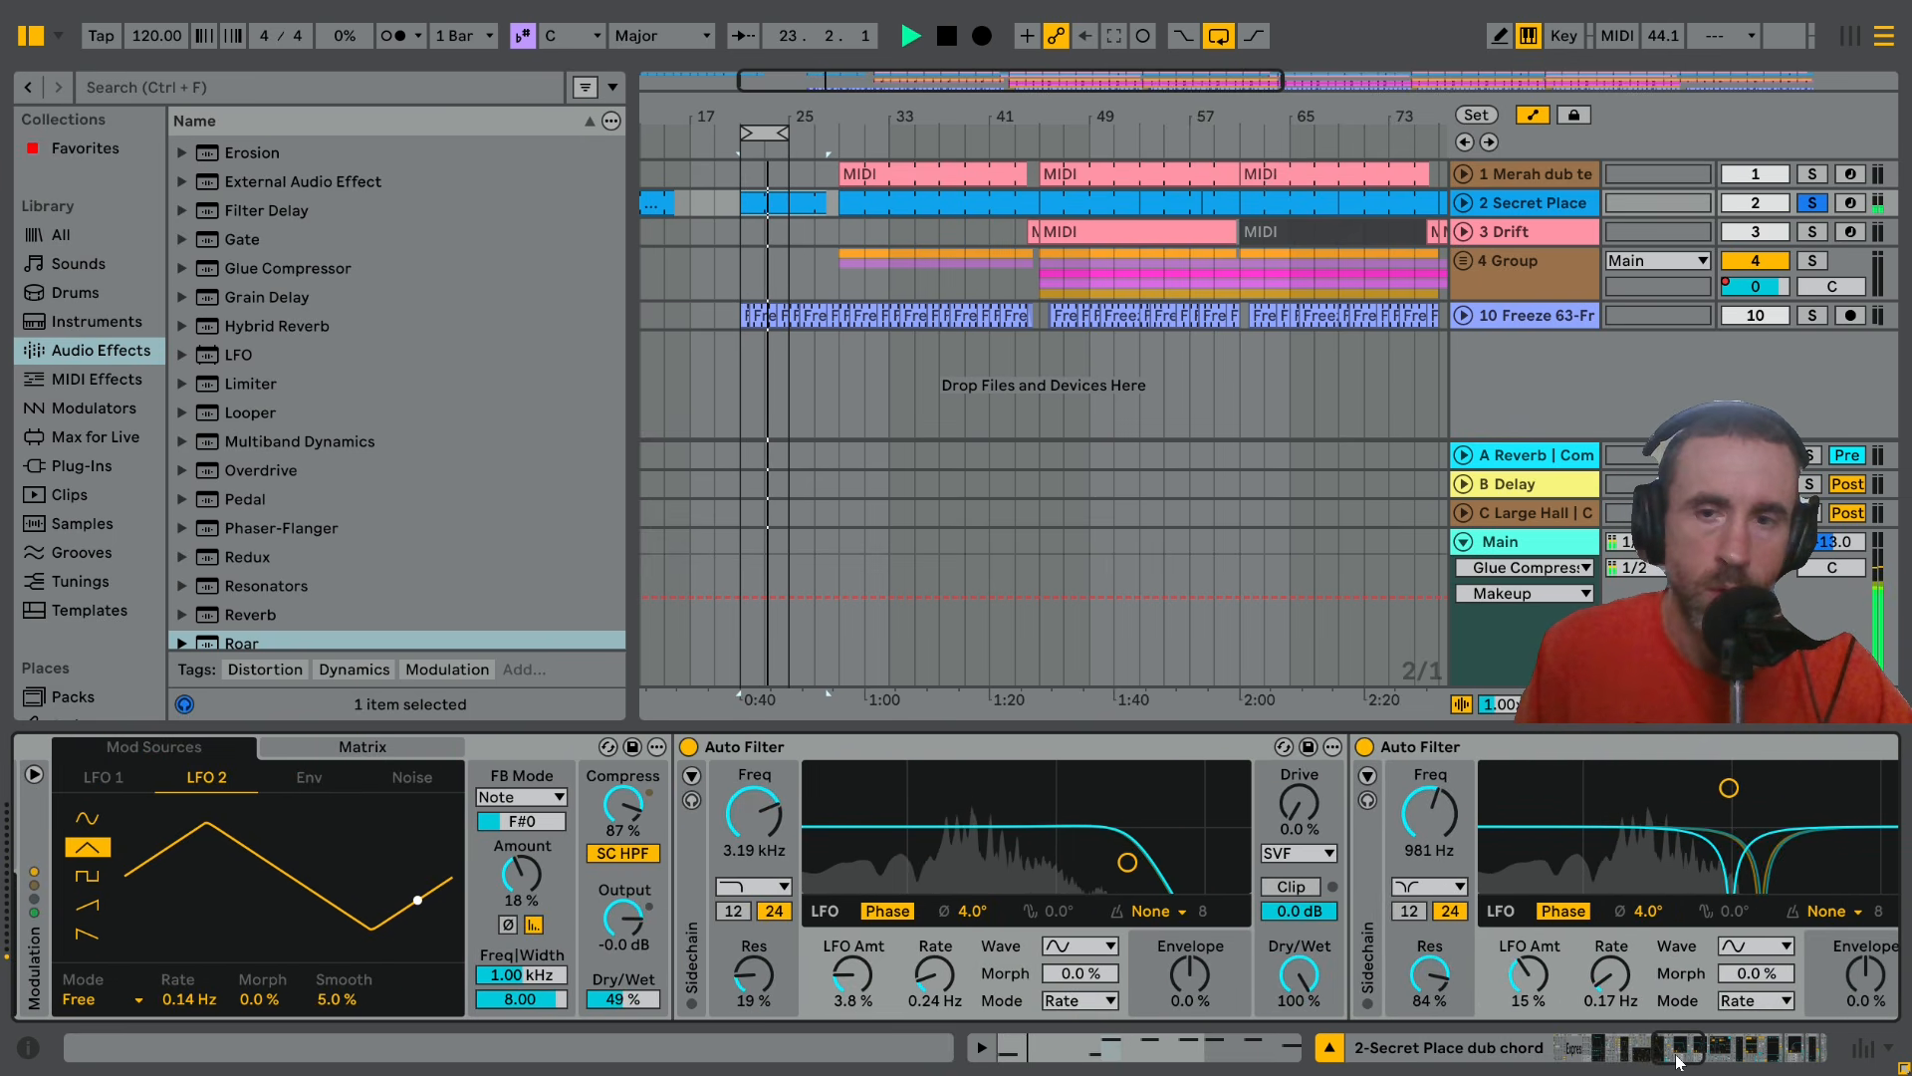
left_click_drag(1678, 1061, 1679, 1063)
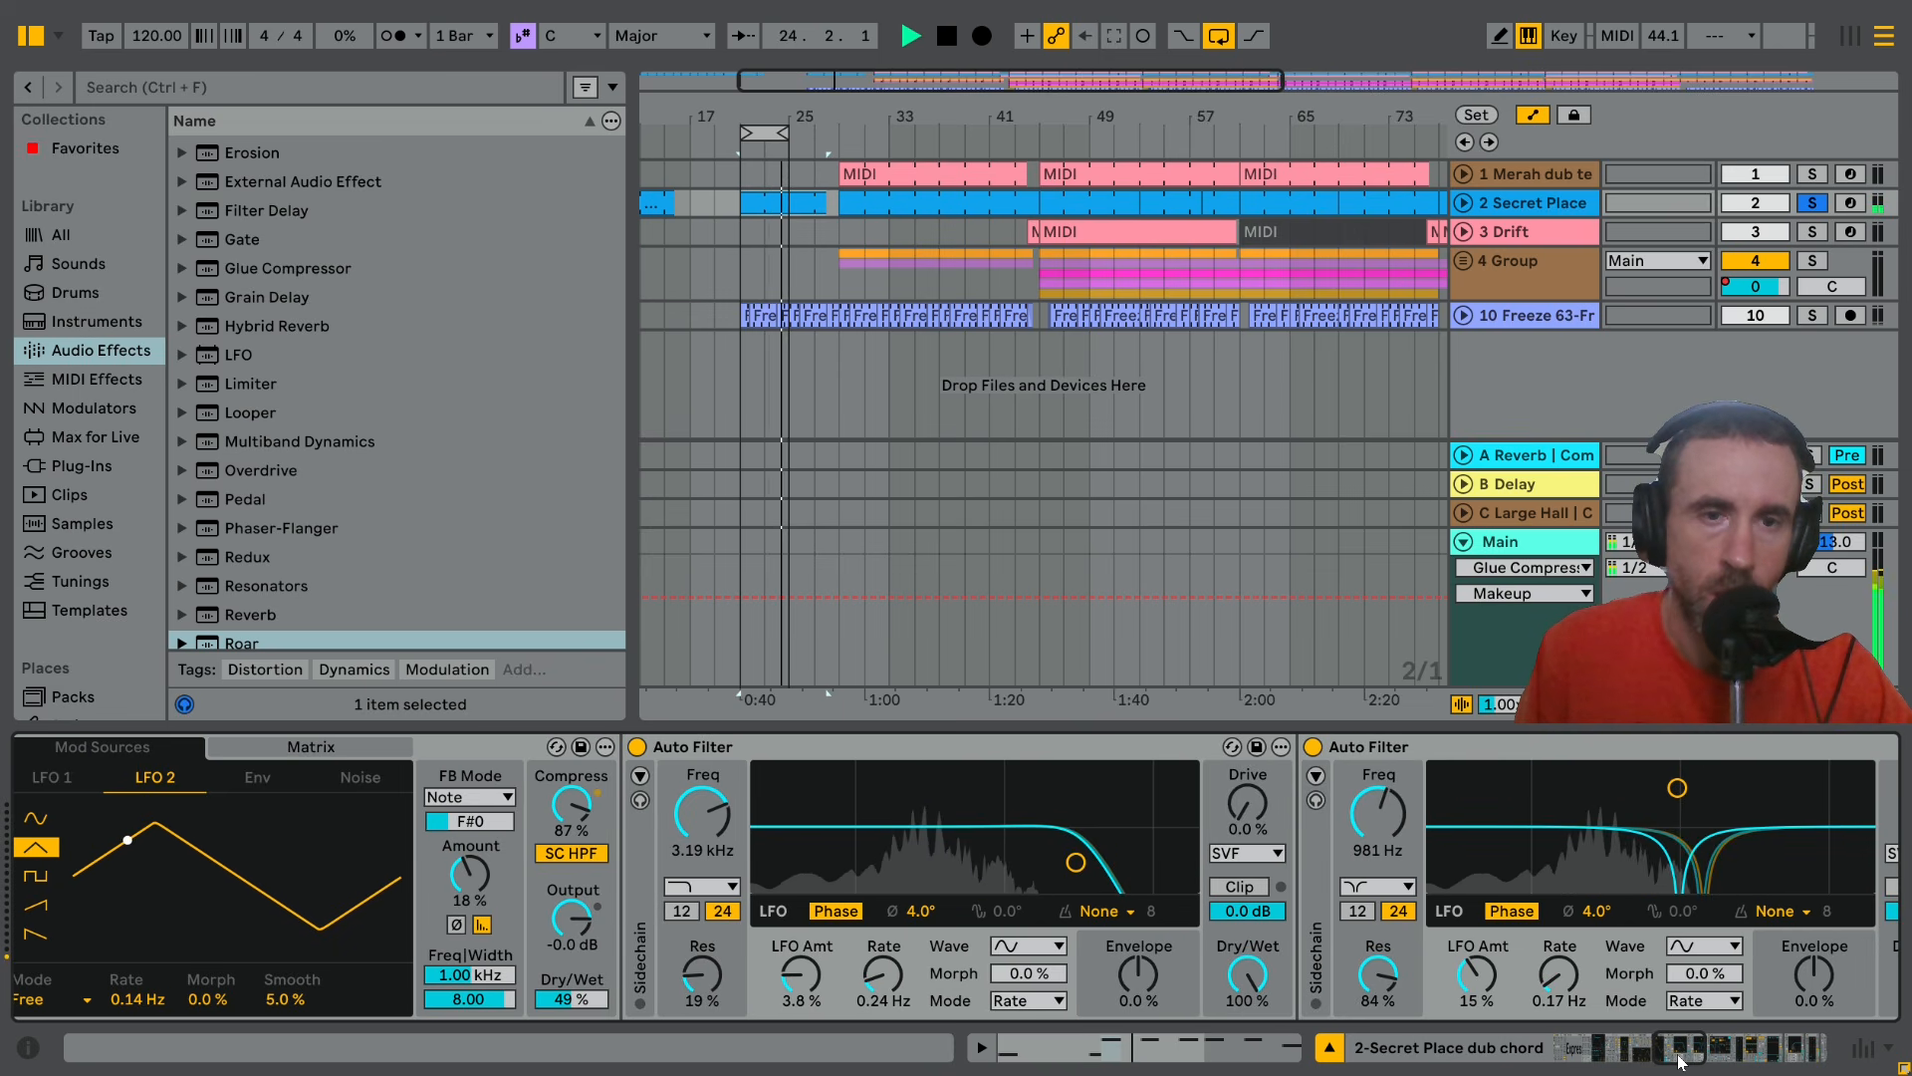